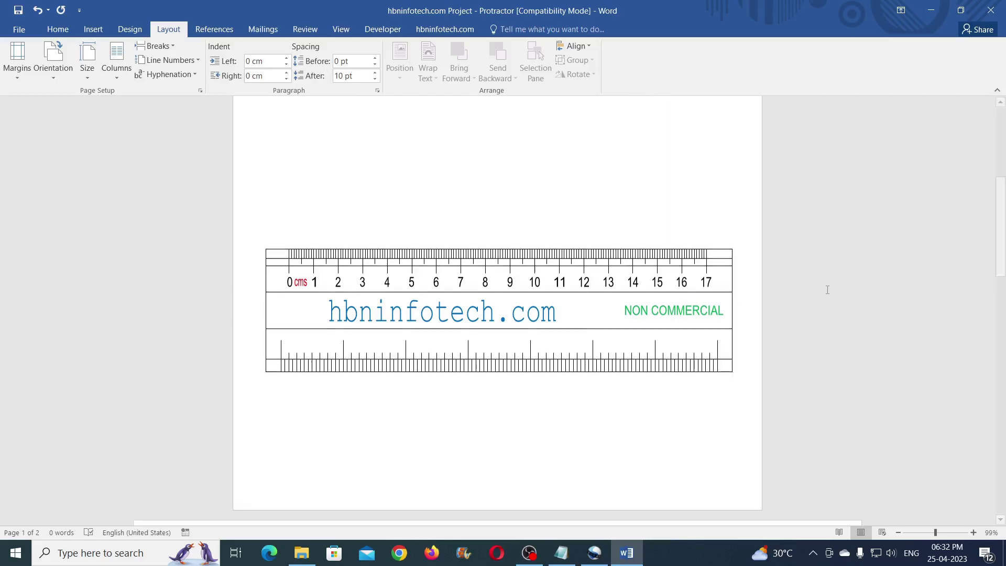
# Move the hbninfotech.com ruler onto page 2 and place it just below the base of the yellow triangle.
pyautogui.scroll(-10, 827, 290)
pyautogui.moveTo(729, 134); pyautogui.dragTo(607, 361)
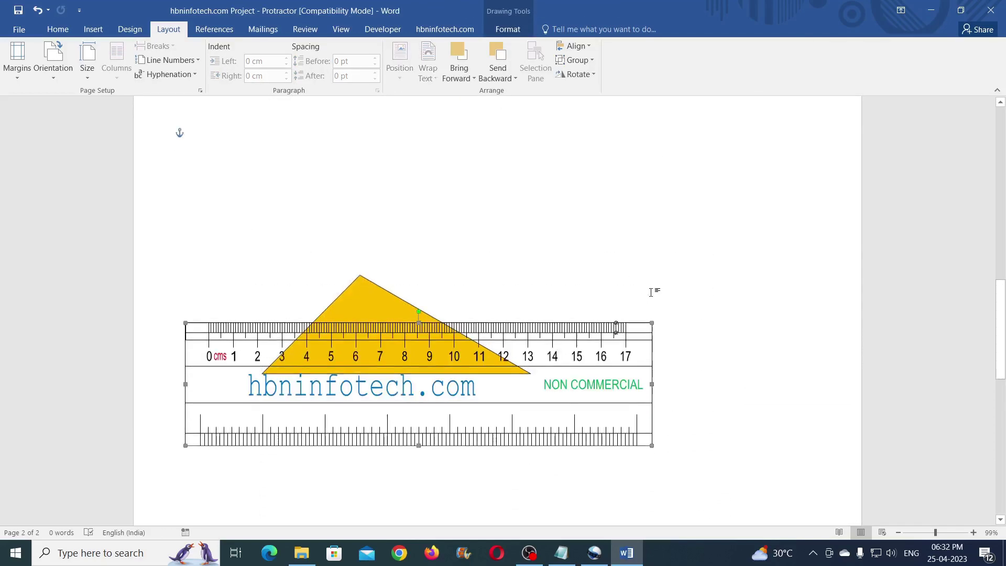
pyautogui.scroll(-3, 652, 292)
pyautogui.moveTo(552, 197); pyautogui.dragTo(621, 253)
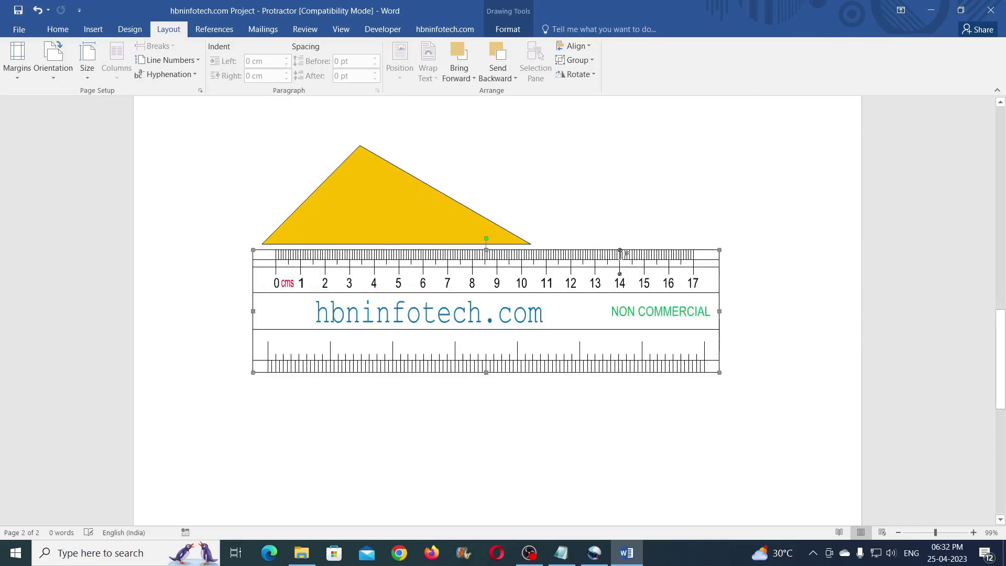
# Align the ruler's zero mark and upper edge with the left end of the triangle's base, and rotate the ruler clockwise.
pyautogui.press('Left')
pyautogui.press('Left')
pyautogui.press('Left')
pyautogui.press('Left')
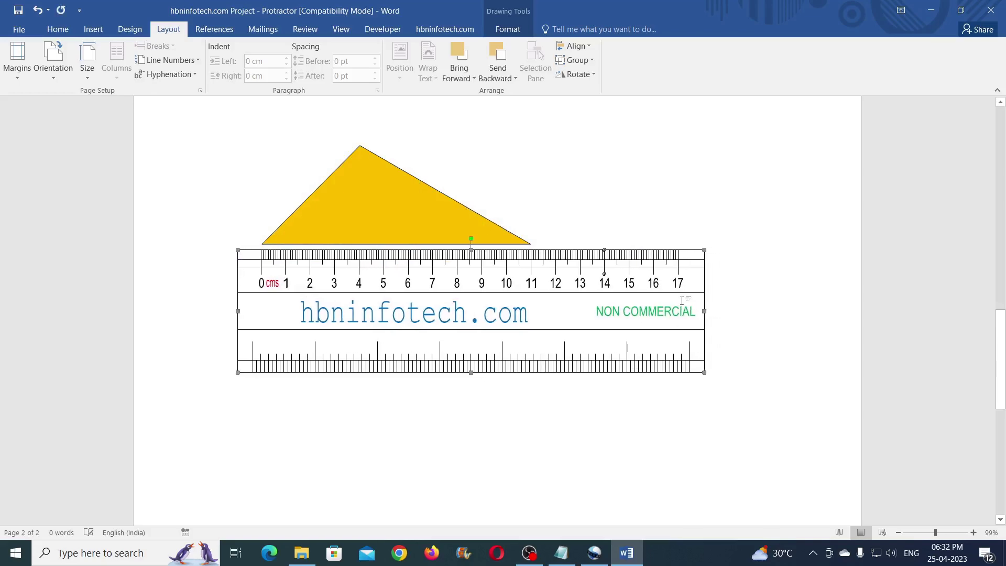
pyautogui.press('Up')
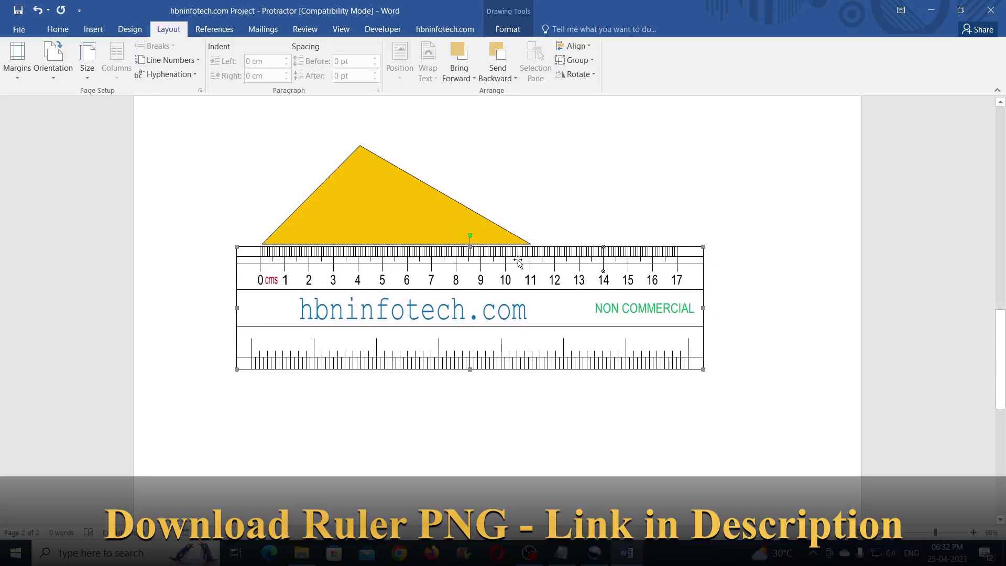
pyautogui.moveTo(471, 237); pyautogui.dragTo(533, 210)
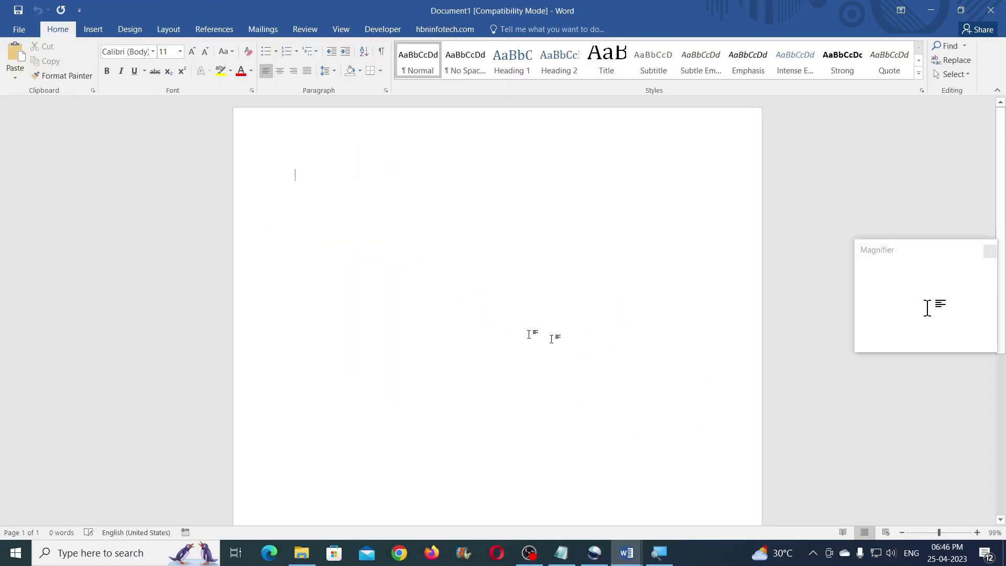
# Save the blank document as "hbninfotech.com Project - Ruler" in the hbninfotech.com tutorials folder, in Word 97-2003 Document format.
pyautogui.click(19, 30)
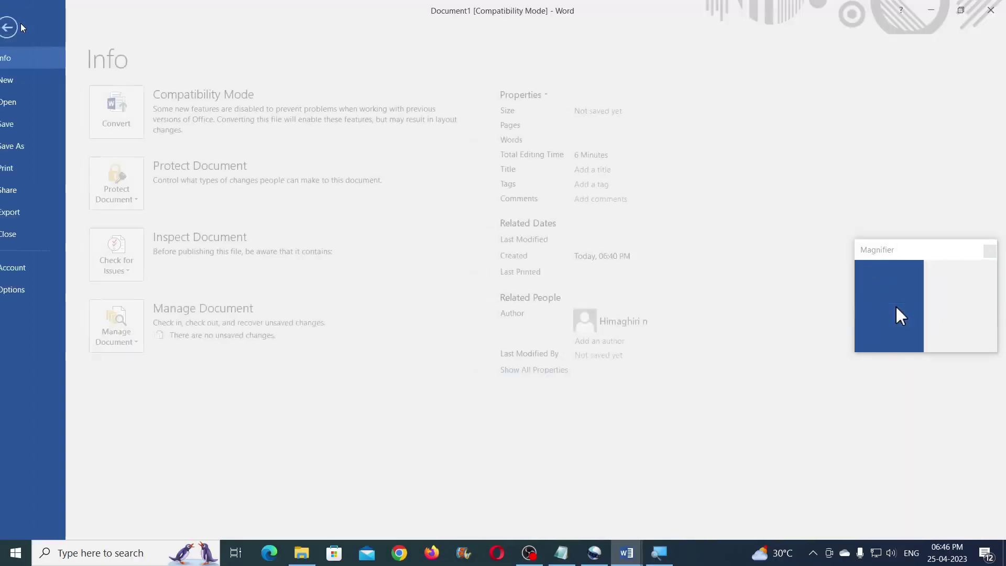
pyautogui.click(34, 132)
pyautogui.click(157, 149)
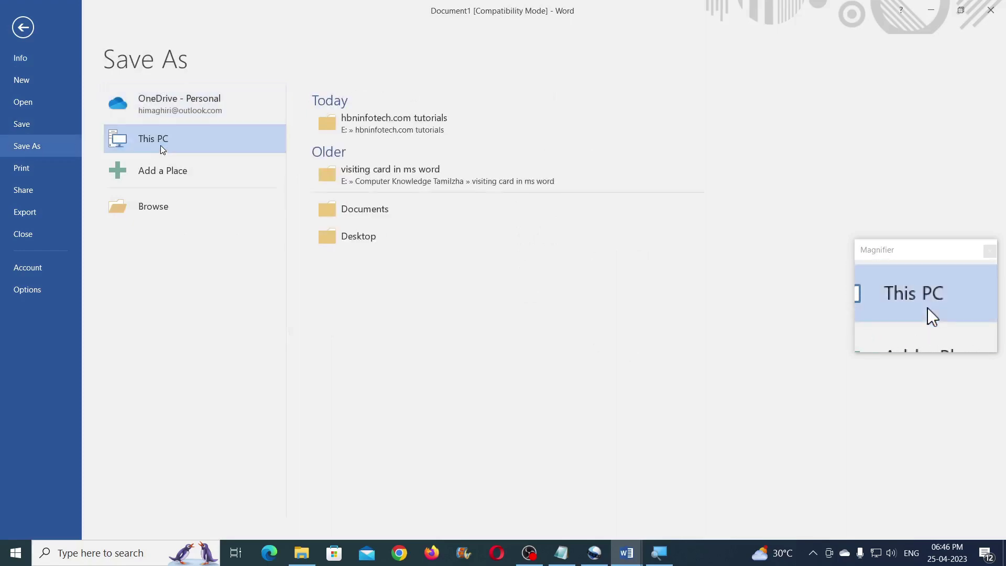
pyautogui.click(377, 128)
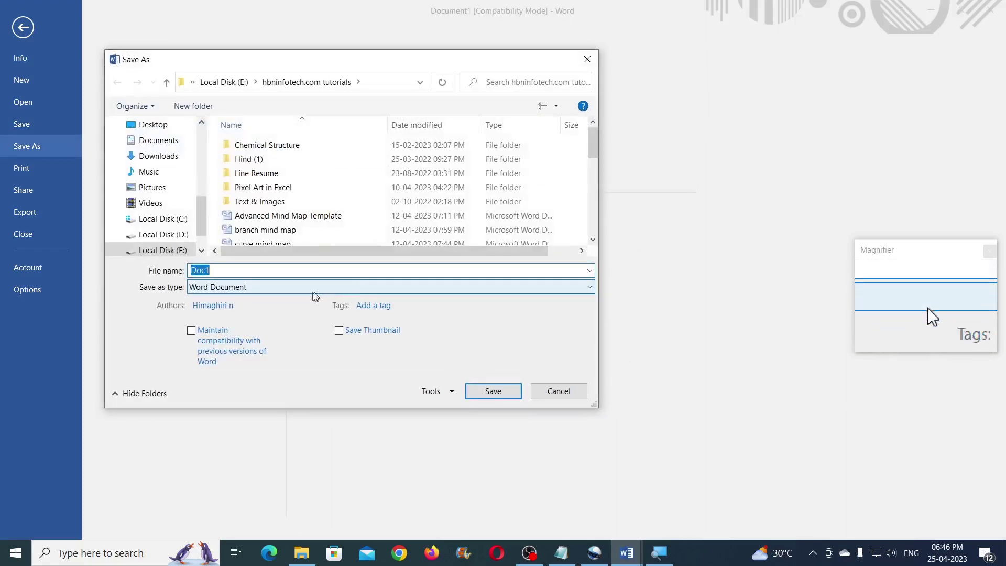
pyautogui.write('hbninfotech.com Project - Ruler')
pyautogui.click(280, 288)
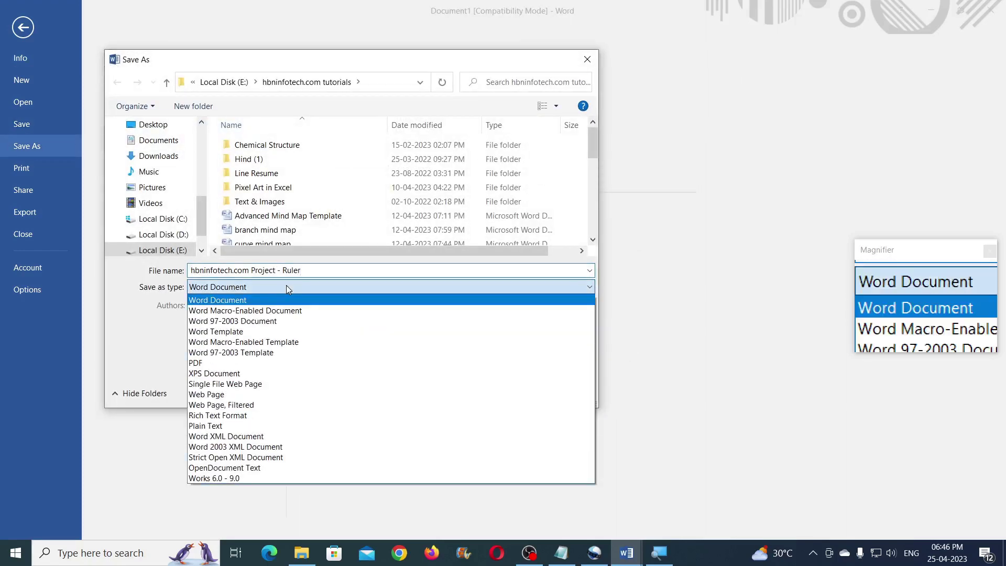
pyautogui.click(280, 320)
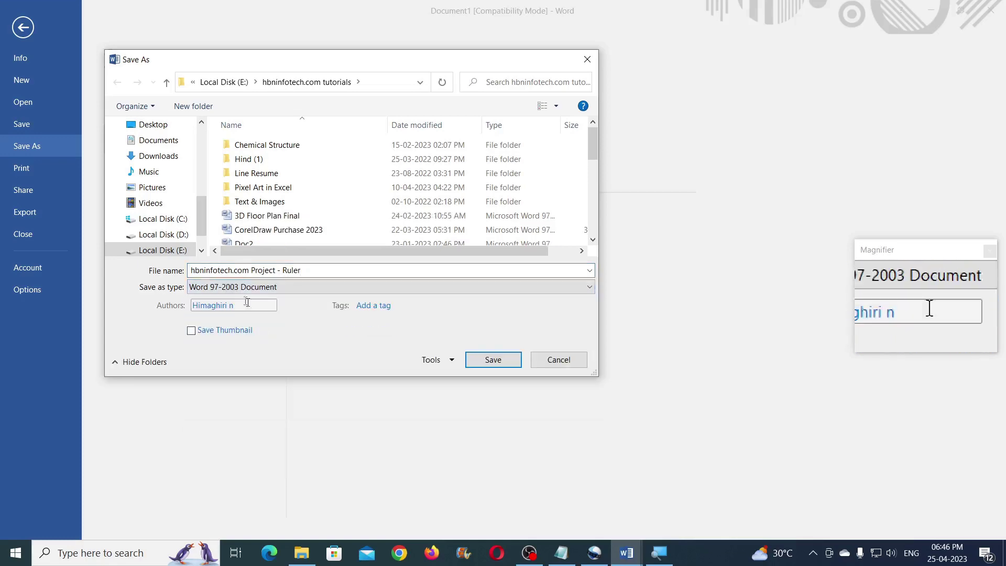
pyautogui.click(495, 360)
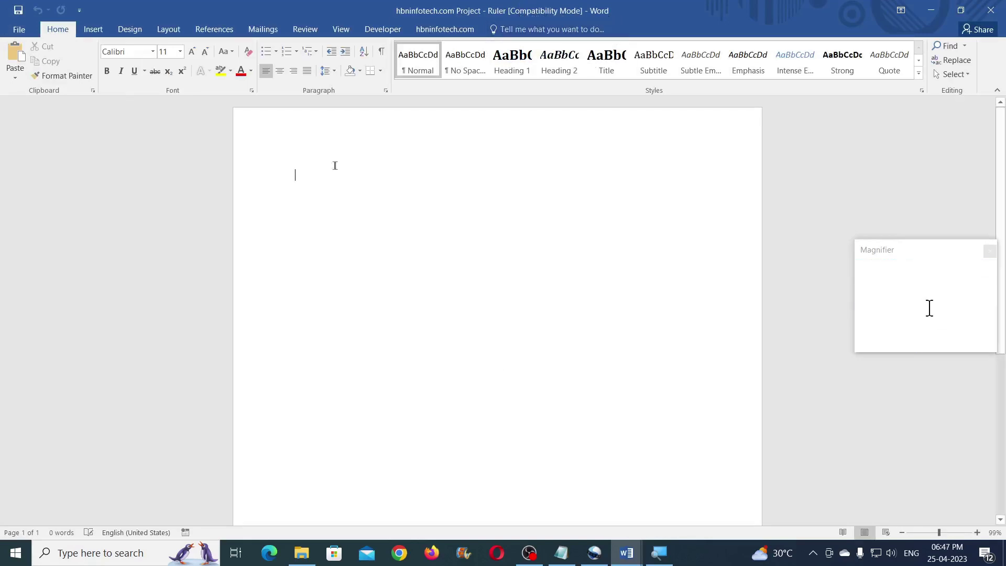
# Set the program's display measurement units to Centimeters in the advanced options.
pyautogui.click(19, 29)
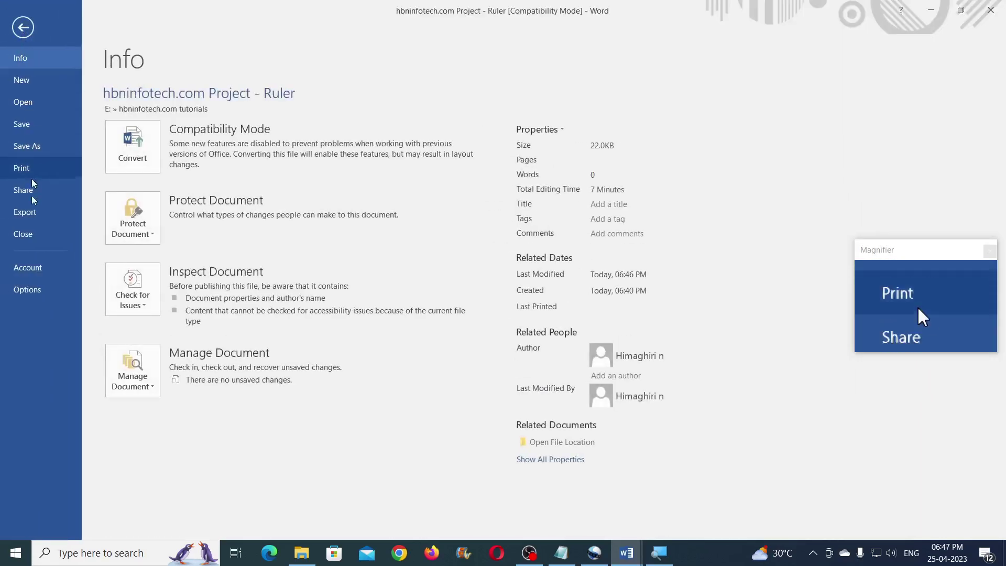
pyautogui.click(23, 297)
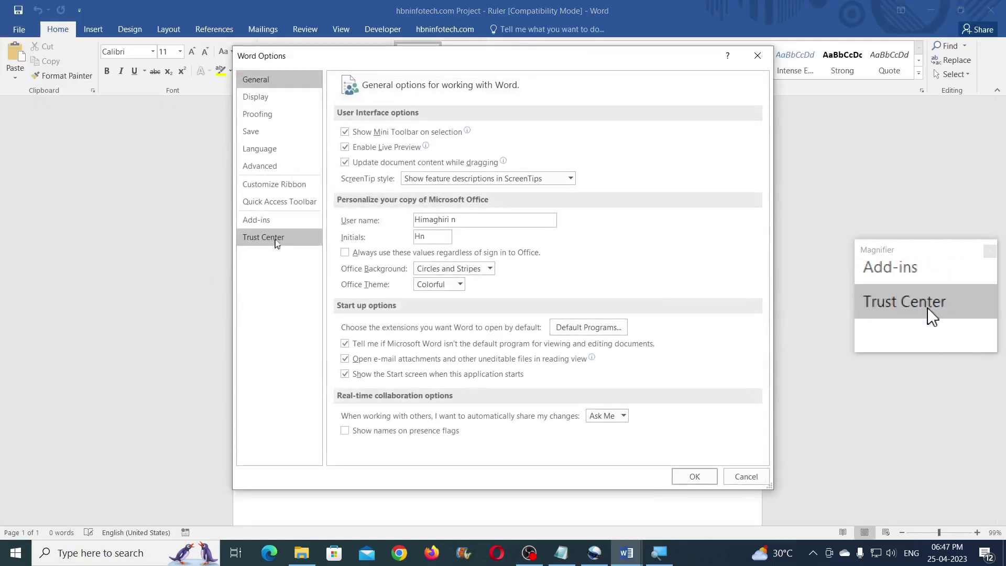
pyautogui.click(276, 167)
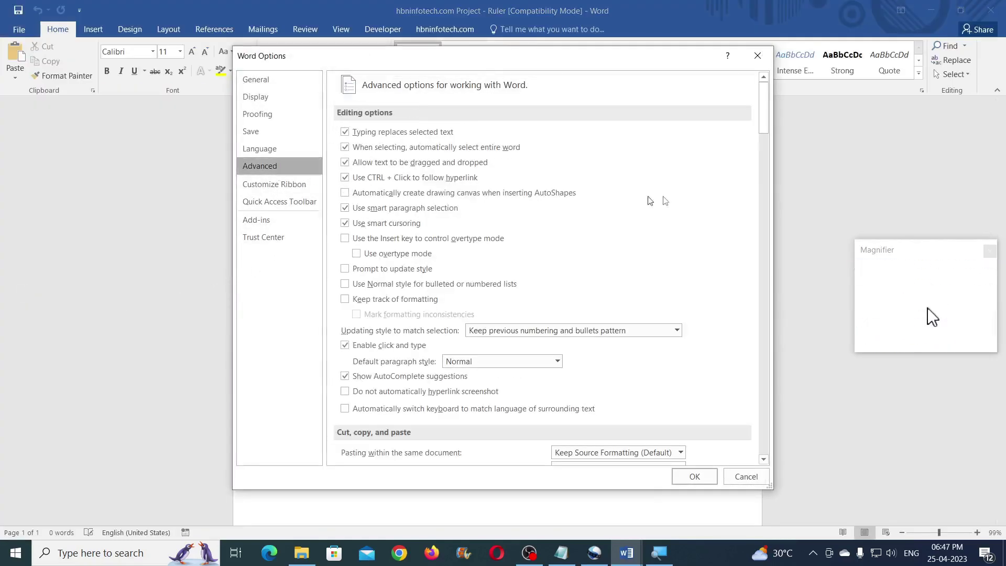
pyautogui.scroll(-15, 688, 213)
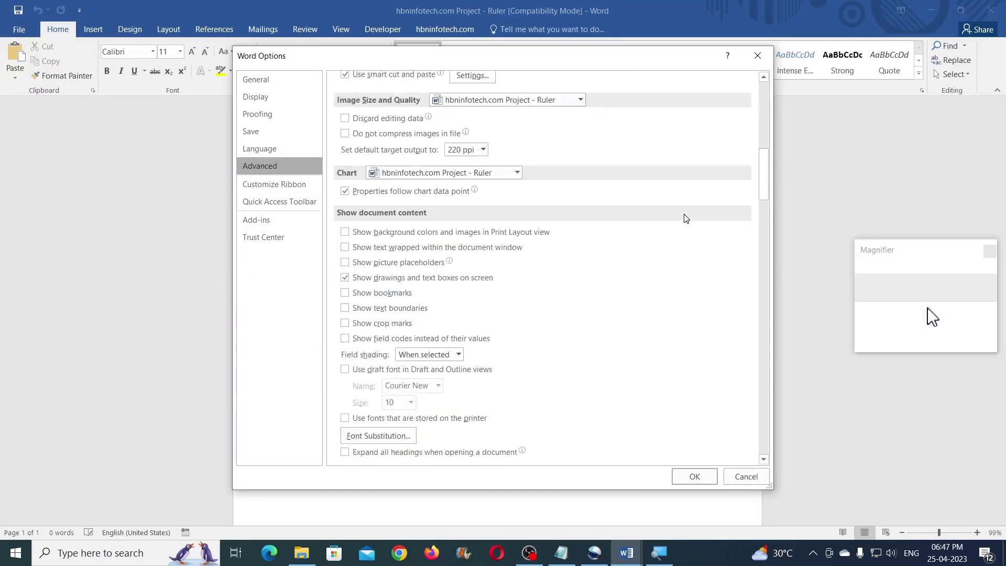
pyautogui.scroll(-3, 687, 218)
pyautogui.click(569, 198)
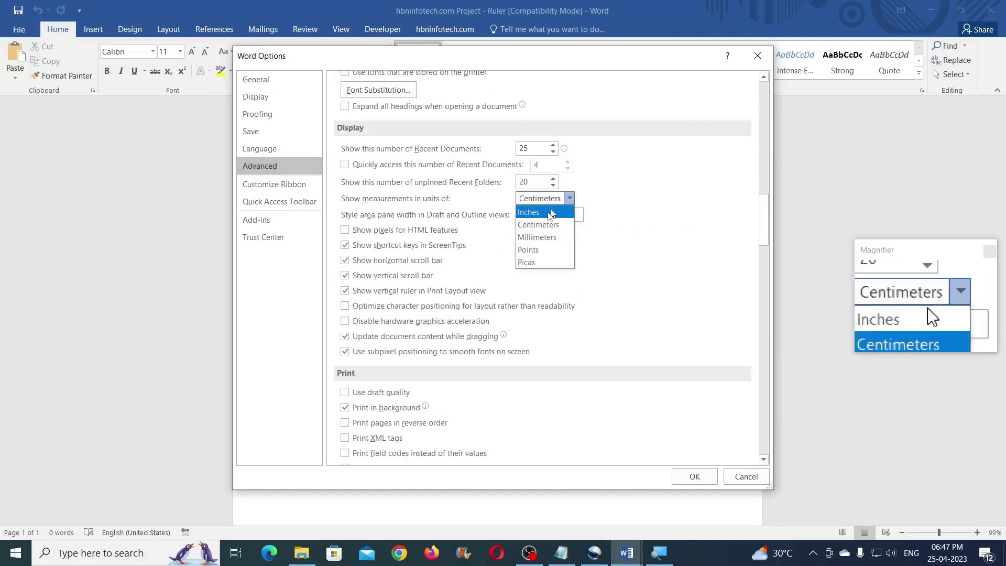
pyautogui.click(537, 225)
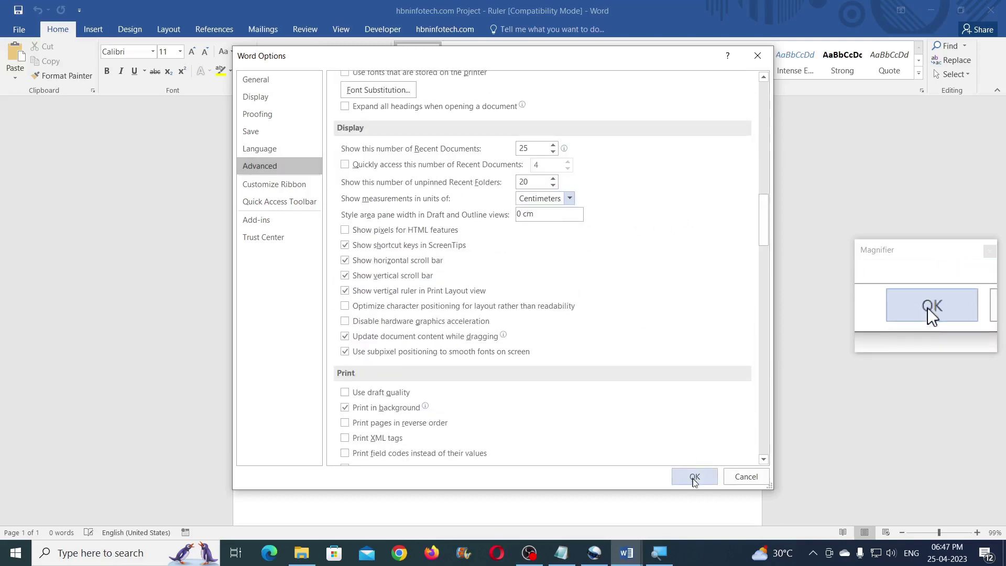
pyautogui.click(708, 480)
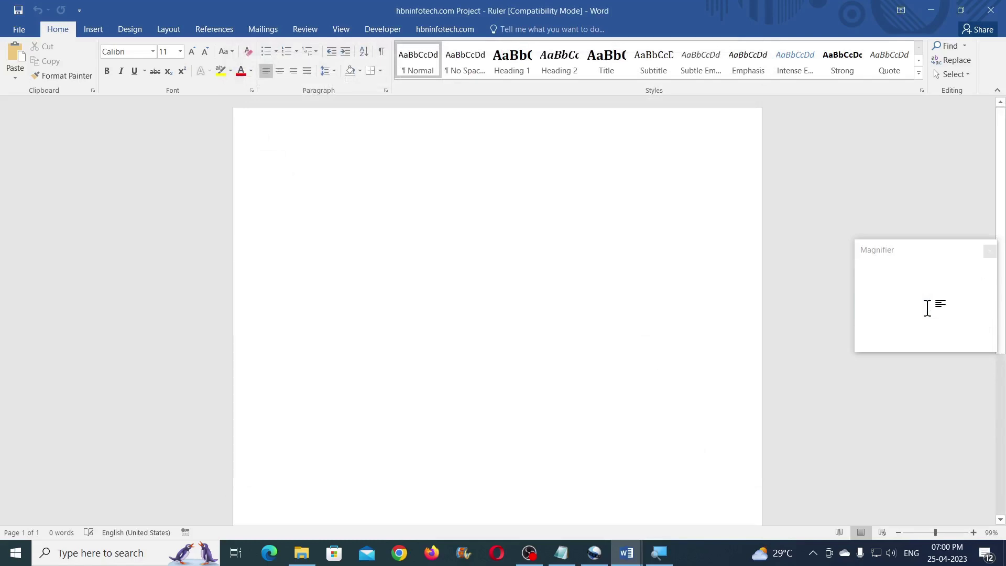
# Draw a straight vertical line about 1.96 cm tall in the upper part of the blank page.
pyautogui.click(93, 30)
pyautogui.click(188, 76)
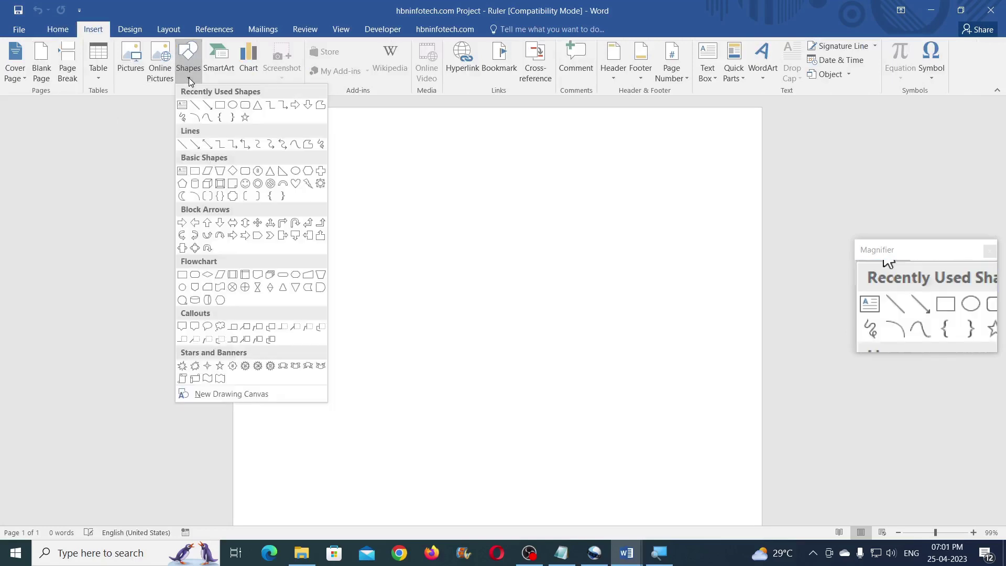
pyautogui.click(195, 110)
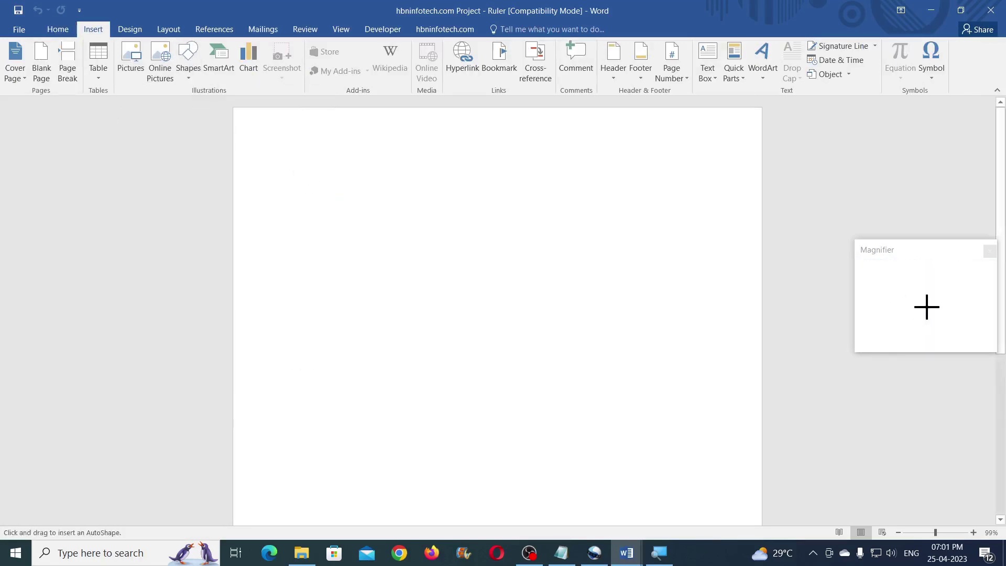
pyautogui.moveTo(371, 174); pyautogui.dragTo(371, 222)
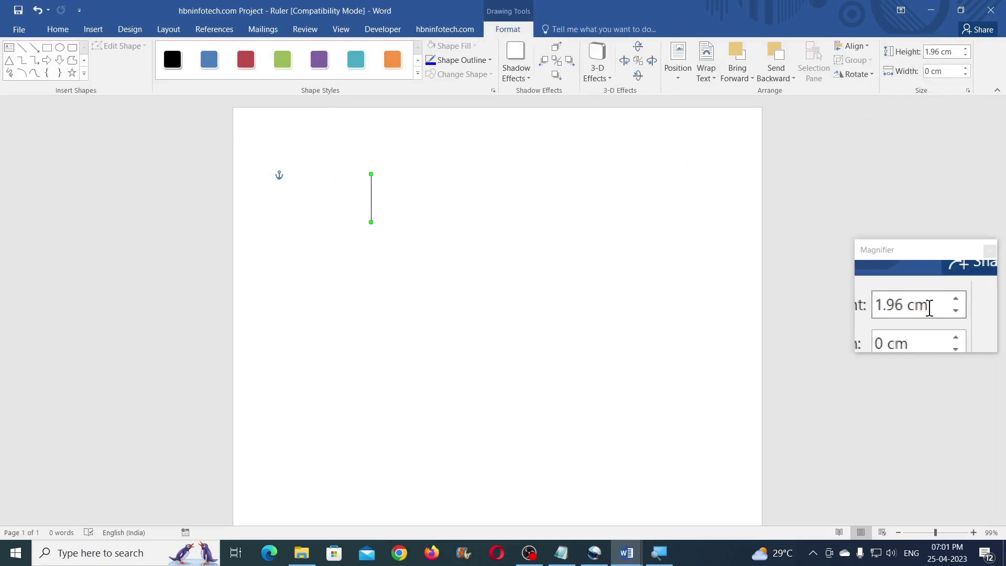
# Set the vertical line's height to 1 cm and duplicate the line once.
pyautogui.click(951, 53)
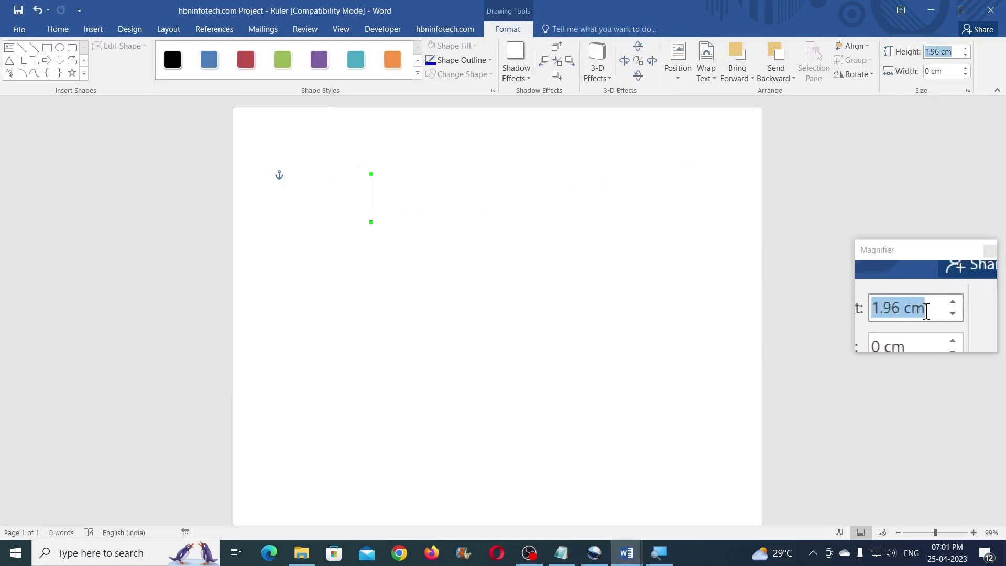
pyautogui.write('1')
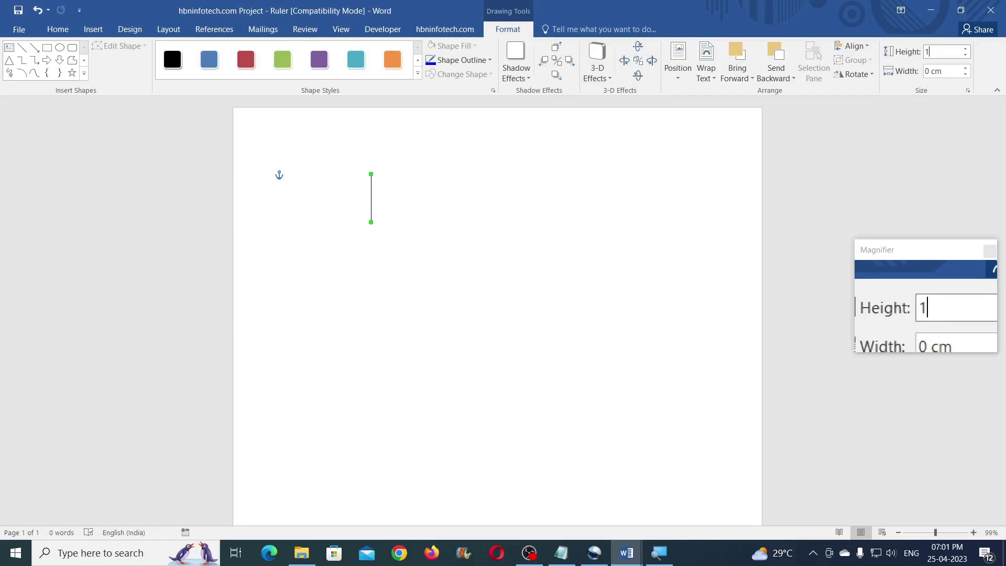
pyautogui.press('Return')
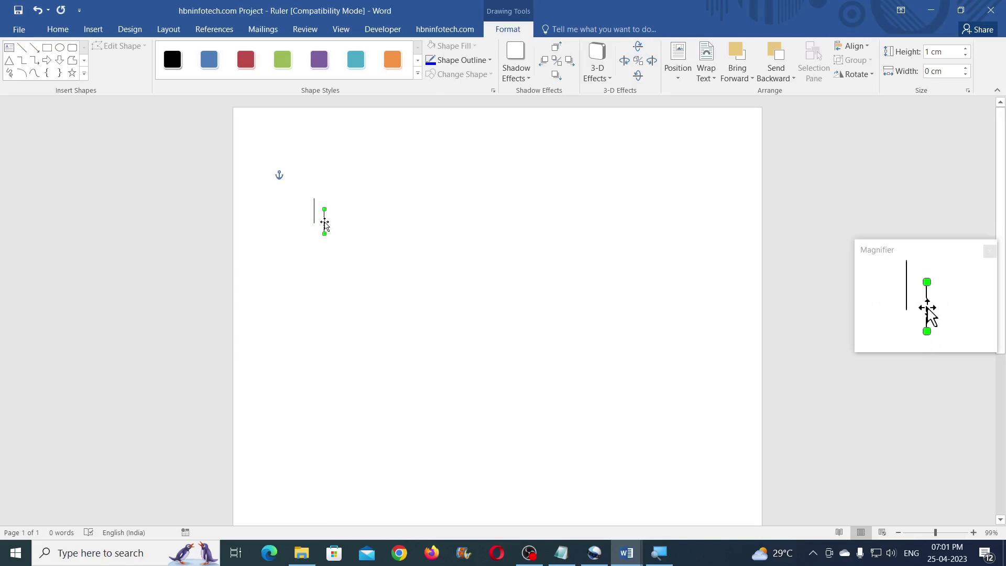
# Try placing a third copy of the line to the right of the second one, and undo that copy.
pyautogui.moveTo(325, 224); pyautogui.dragTo(353, 234)
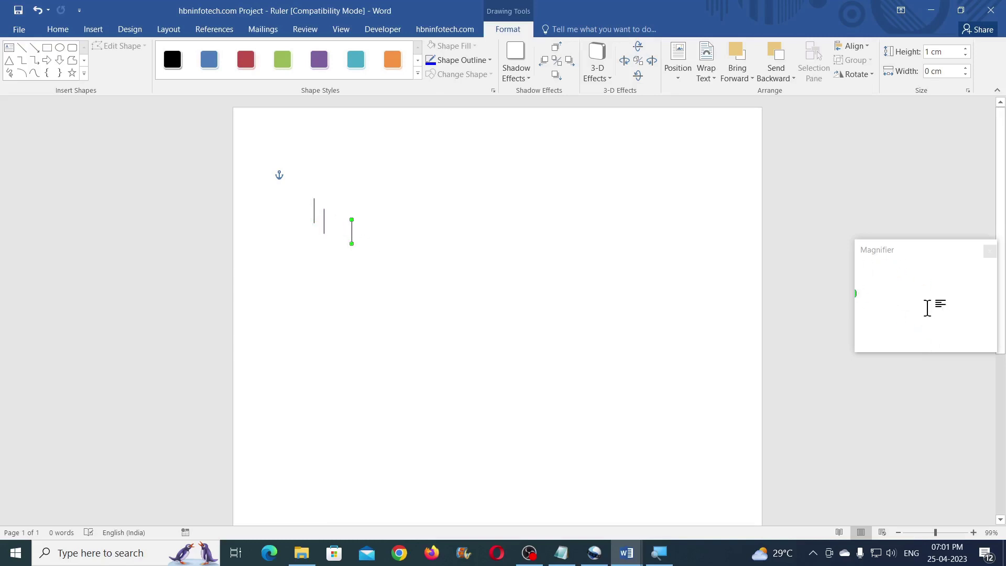
pyautogui.hotkey('ctrl', 'z')
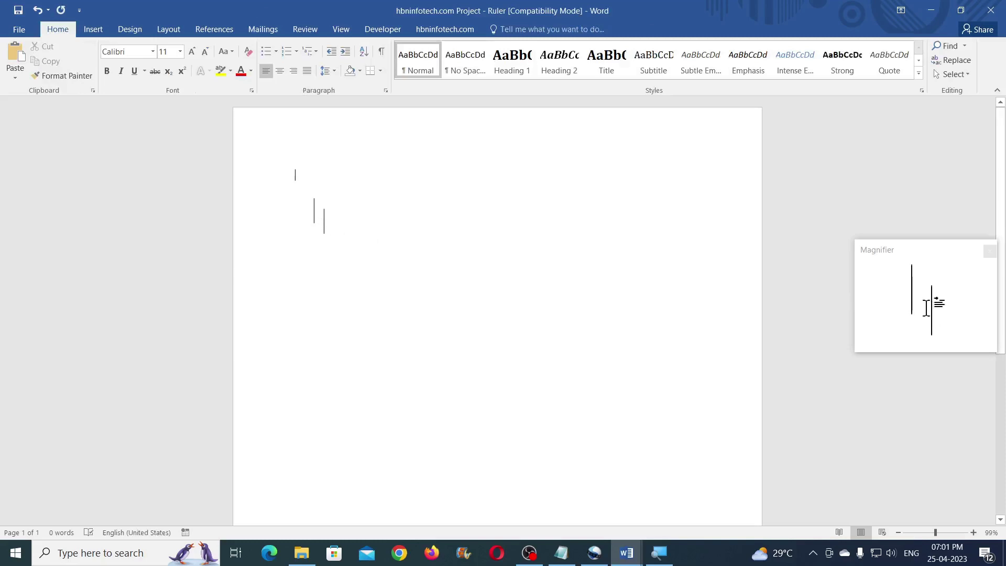
# Set the second line's height to 0.4 cm and duplicate it four times in a descending diagonal.
pyautogui.click(325, 220)
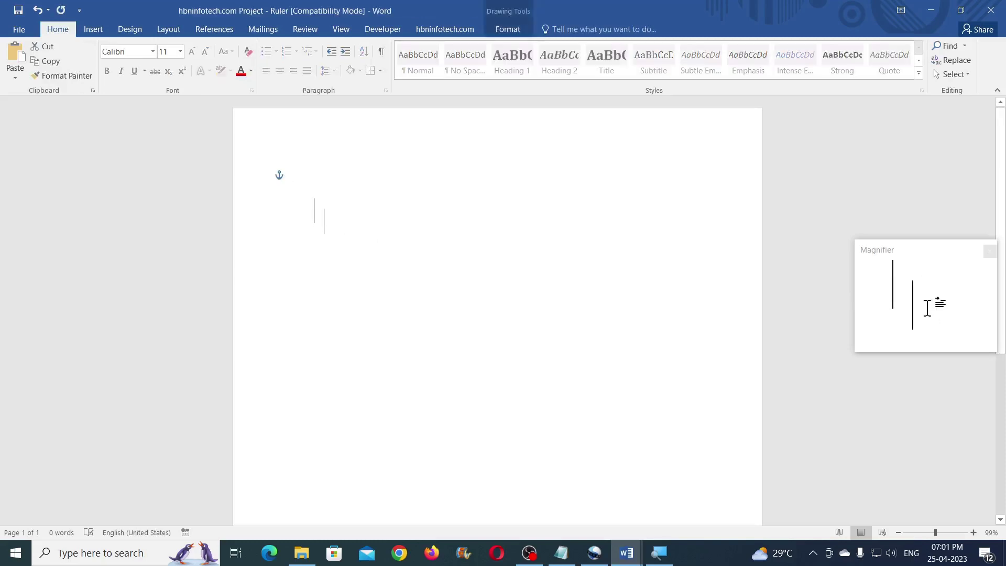
pyautogui.click(507, 29)
pyautogui.click(939, 52)
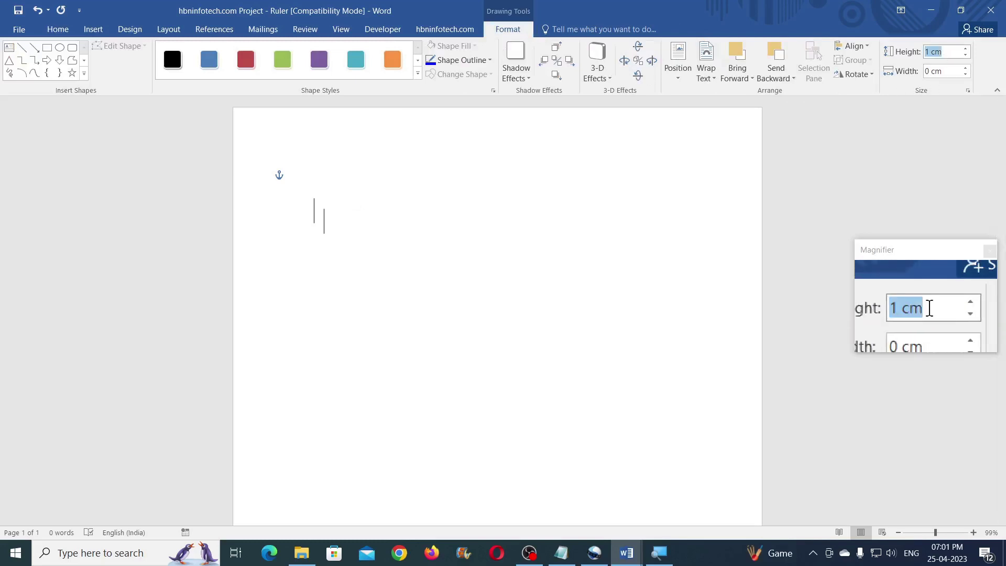
pyautogui.write('0.4')
pyautogui.press('Return')
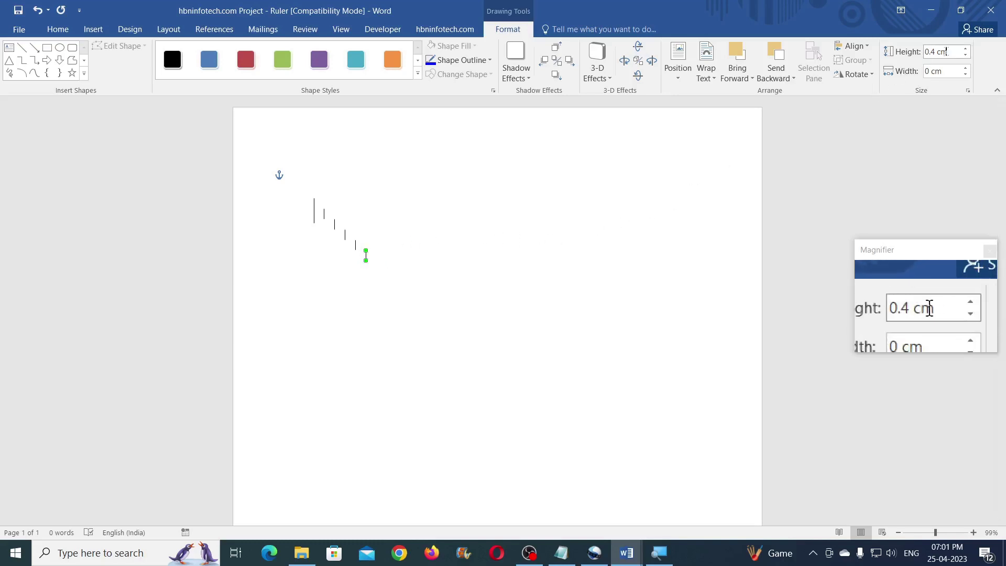
# Set the sixth line's height to 0.6 cm for the half-centimetre mark and duplicate it once.
pyautogui.click(953, 51)
pyautogui.write('0.6')
pyautogui.press('Return')
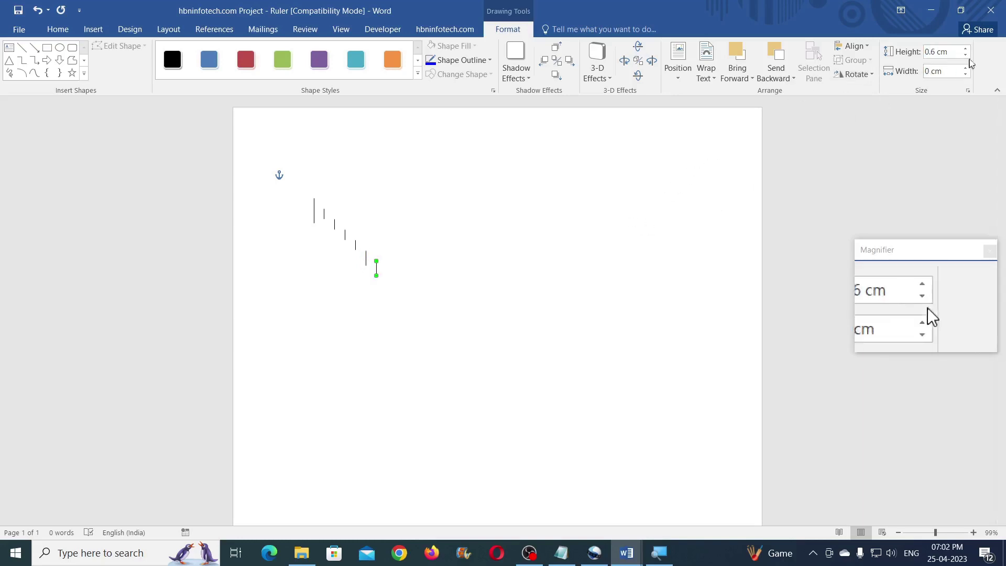
# Set the seventh line's height to 0.4 cm and duplicate it four times along the diagonal.
pyautogui.click(955, 52)
pyautogui.write('0.4')
pyautogui.press('Return')
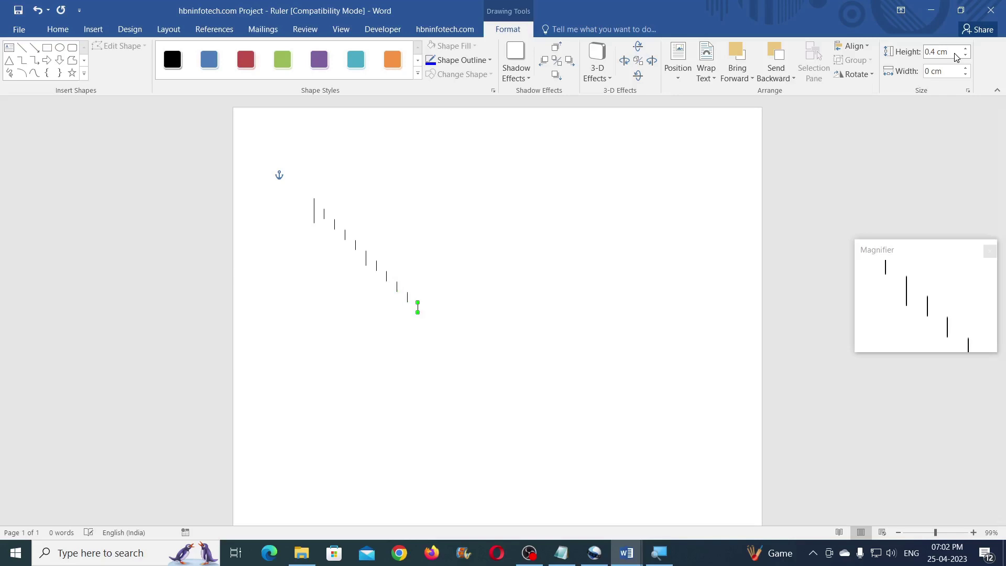
# Set the eleventh and last line's height to 1 cm and deselect it.
pyautogui.click(954, 52)
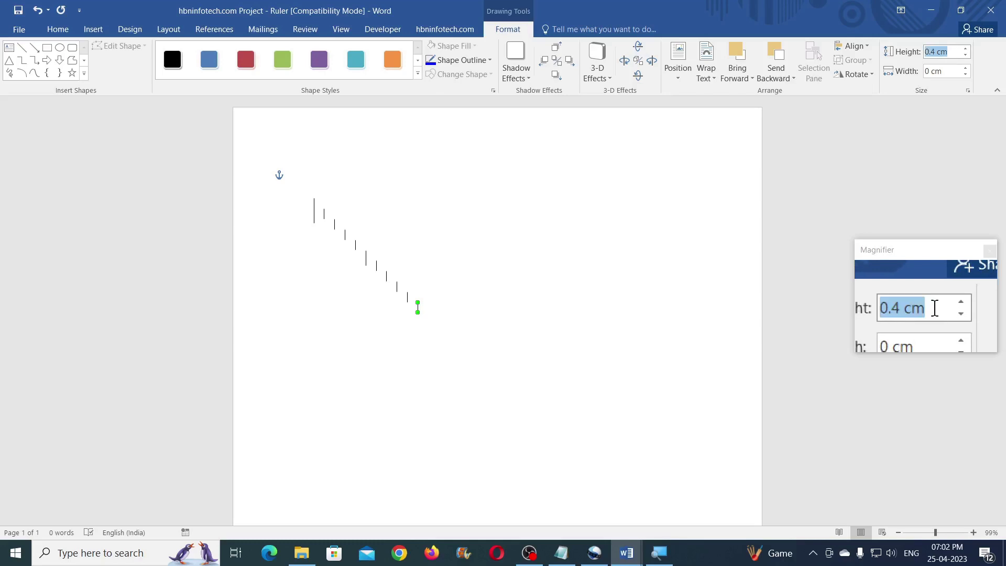
pyautogui.write('1')
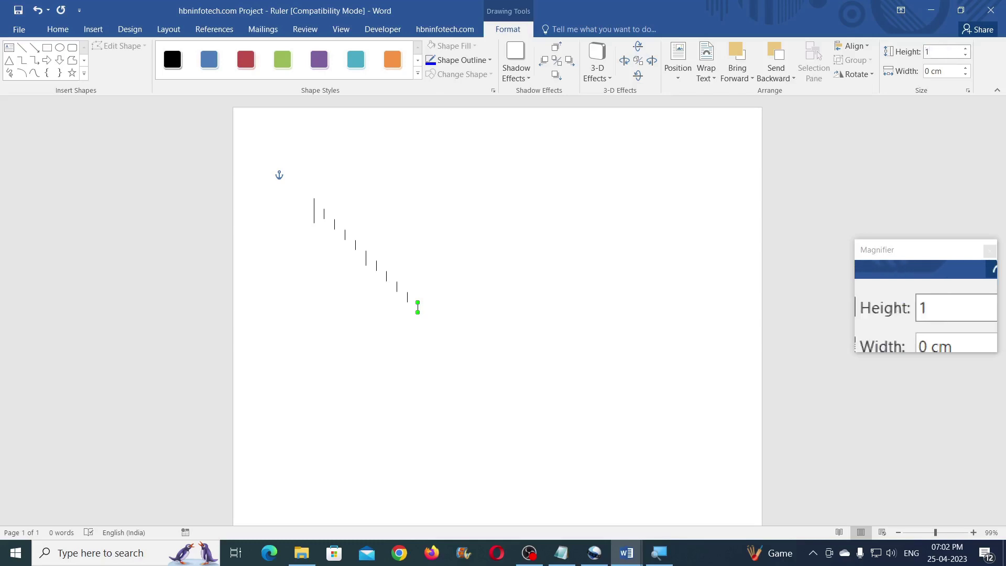
pyautogui.press('Return')
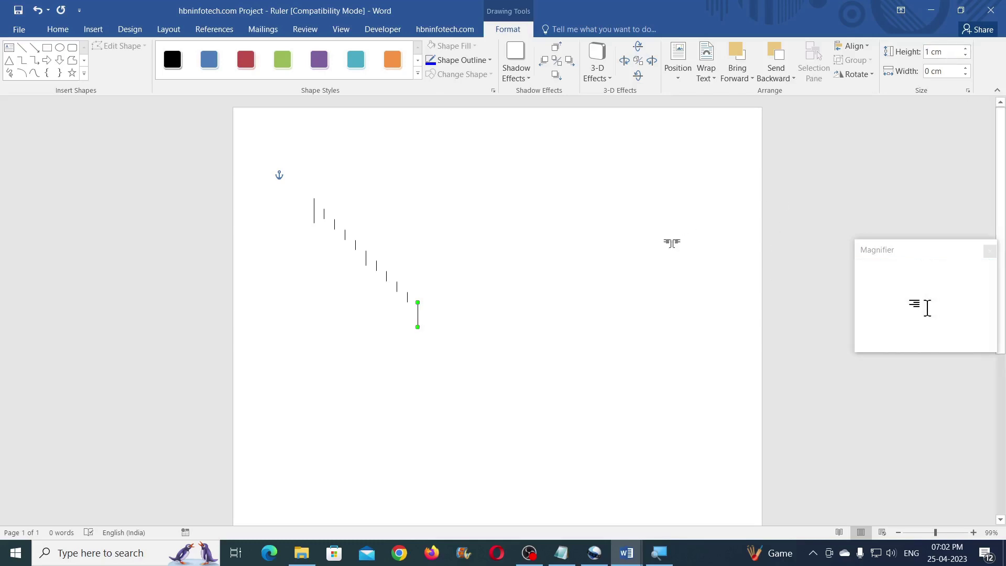
pyautogui.click(672, 243)
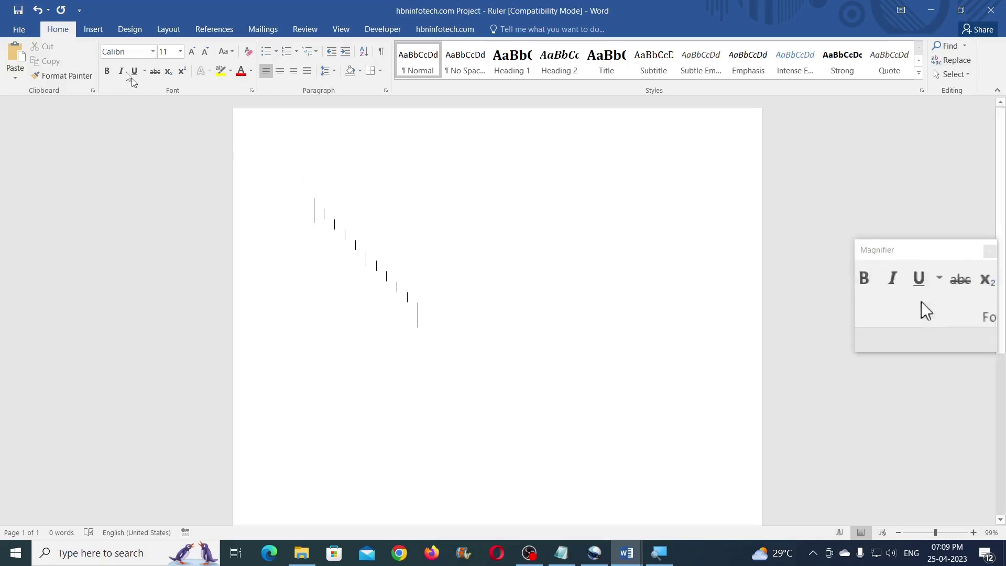
# Select all eleven diagonally arranged tick lines as objects and align their tops.
pyautogui.click(955, 75)
pyautogui.click(839, 105)
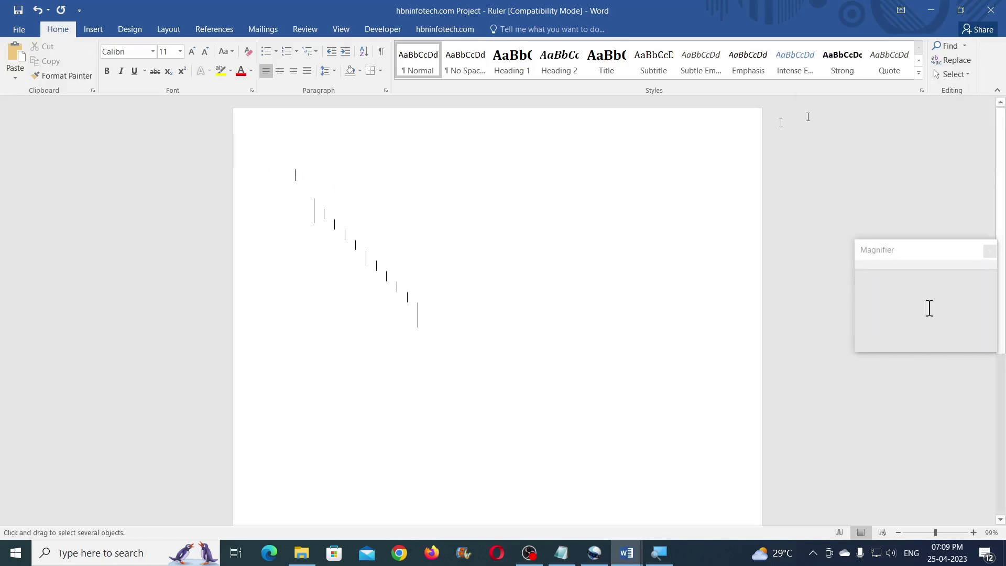
pyautogui.moveTo(300, 186)
pyautogui.mouseDown()
pyautogui.moveTo(407, 295)
pyautogui.moveTo(470, 394)
pyautogui.mouseUp()
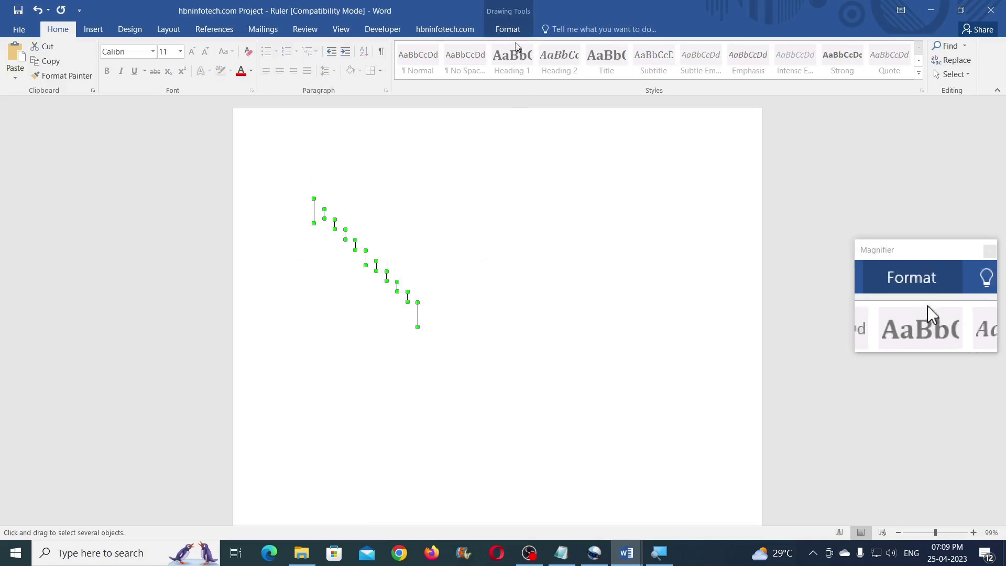
pyautogui.click(512, 30)
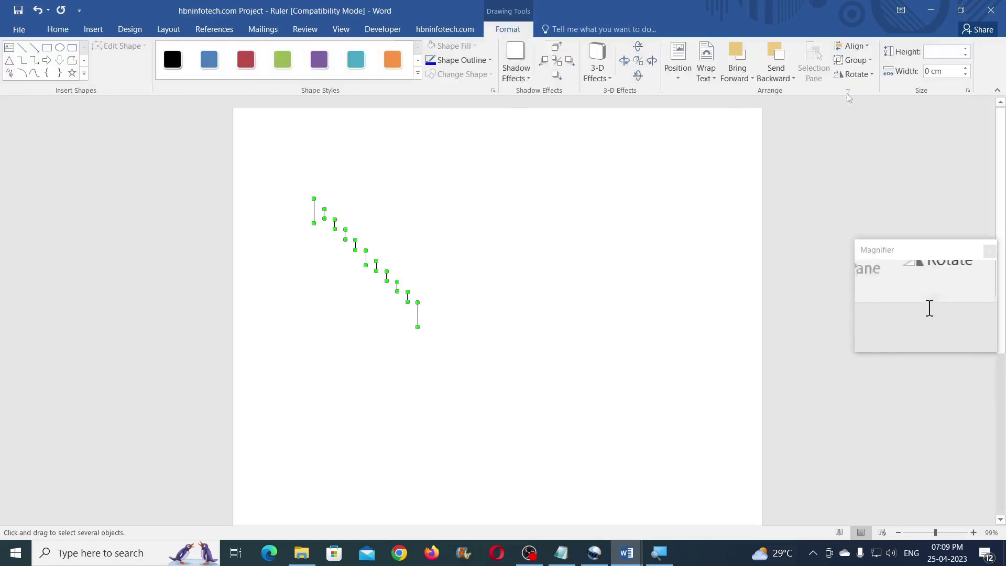
pyautogui.click(857, 47)
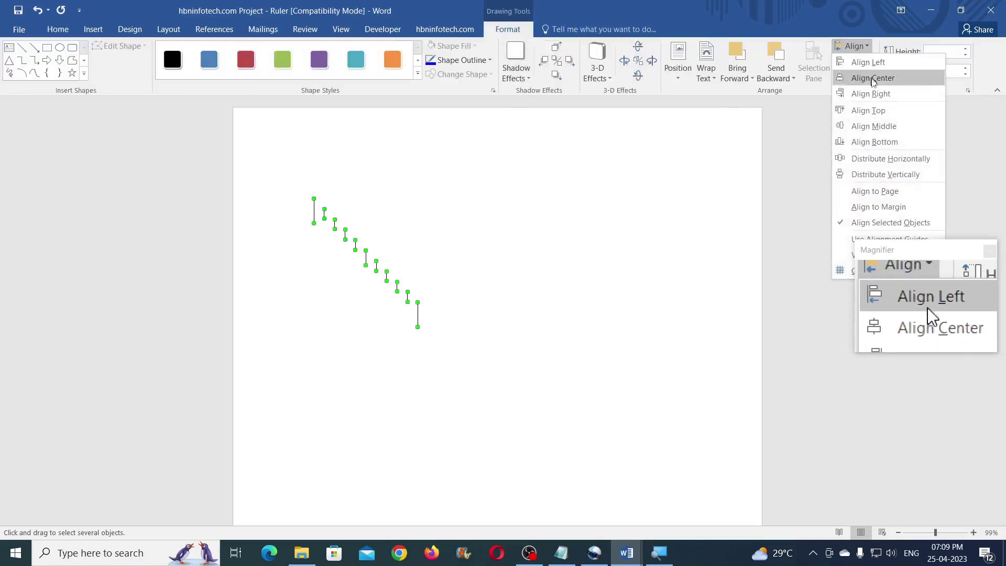
pyautogui.click(889, 111)
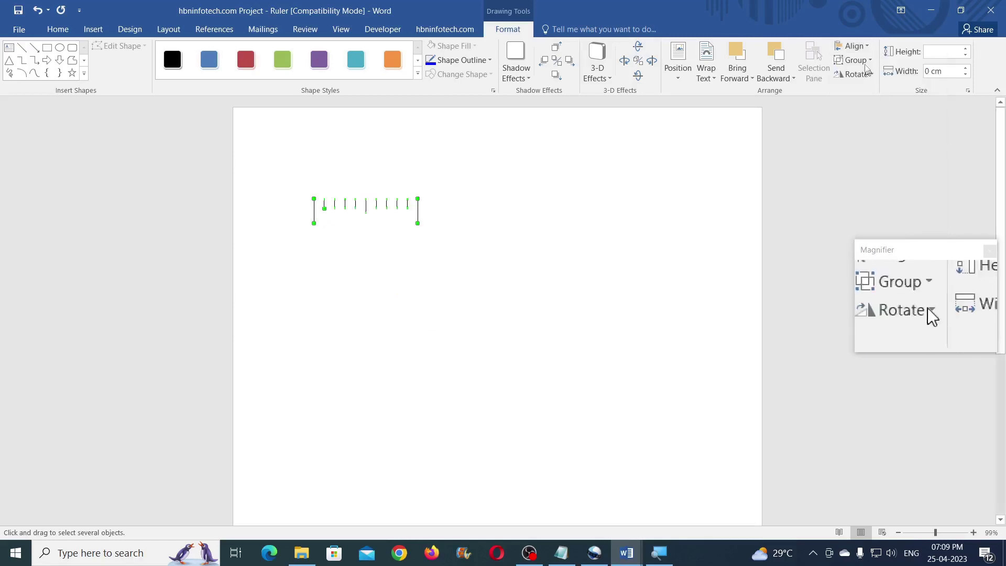
pyautogui.click(853, 46)
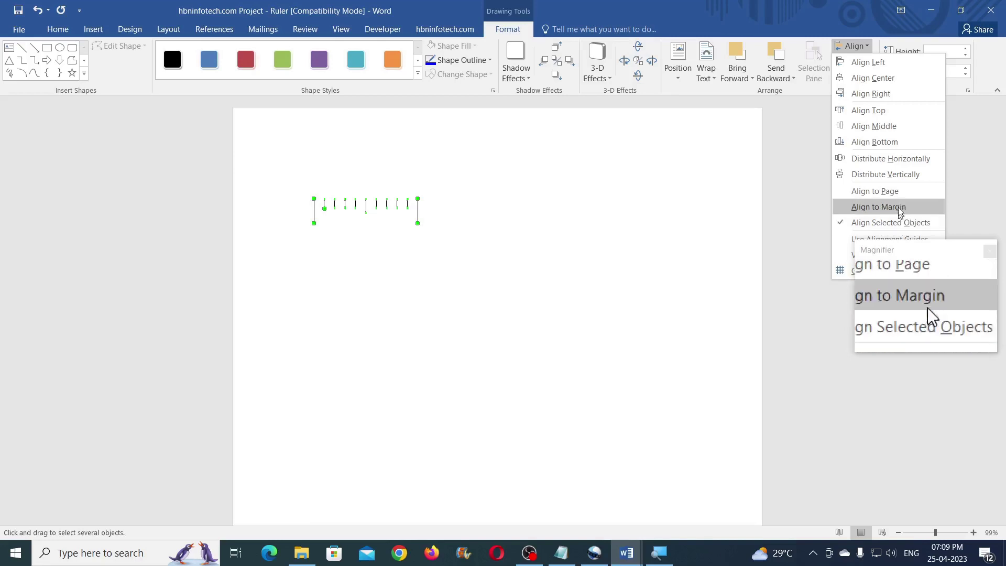
pyautogui.click(844, 4)
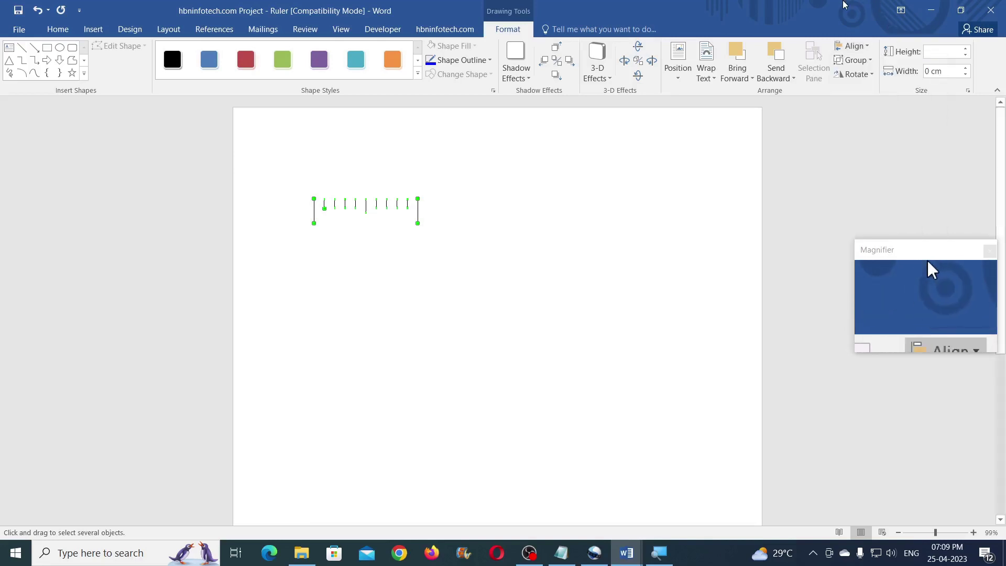
# Group the eleven top-aligned lines and set the group's width to 1 cm.
pyautogui.click(870, 62)
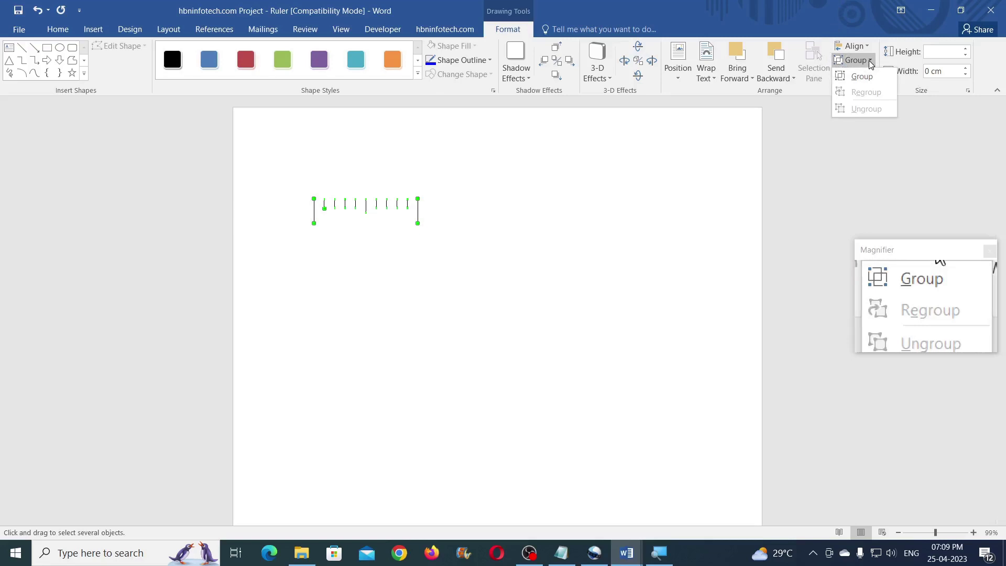
pyautogui.click(880, 79)
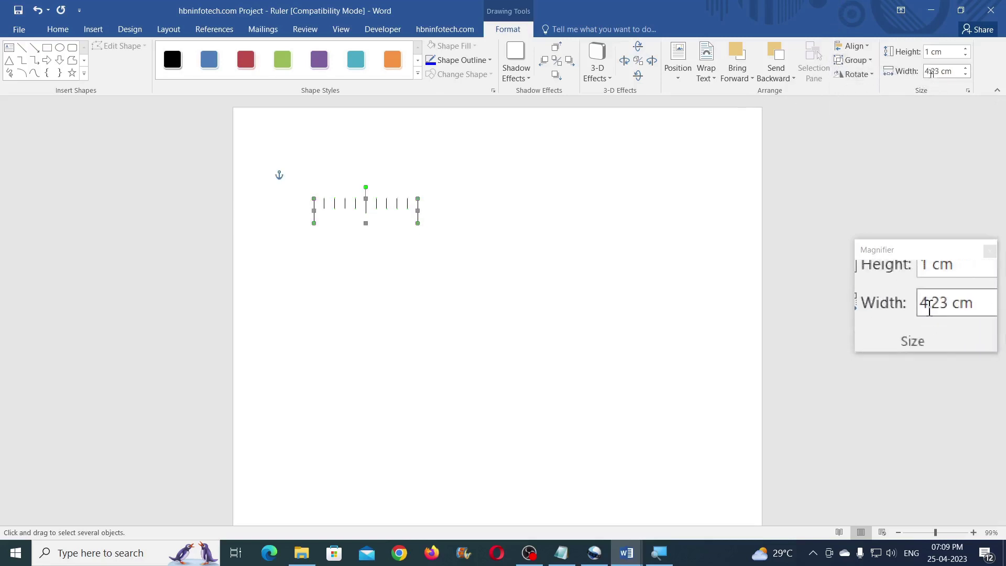
pyautogui.click(957, 74)
pyautogui.write('1')
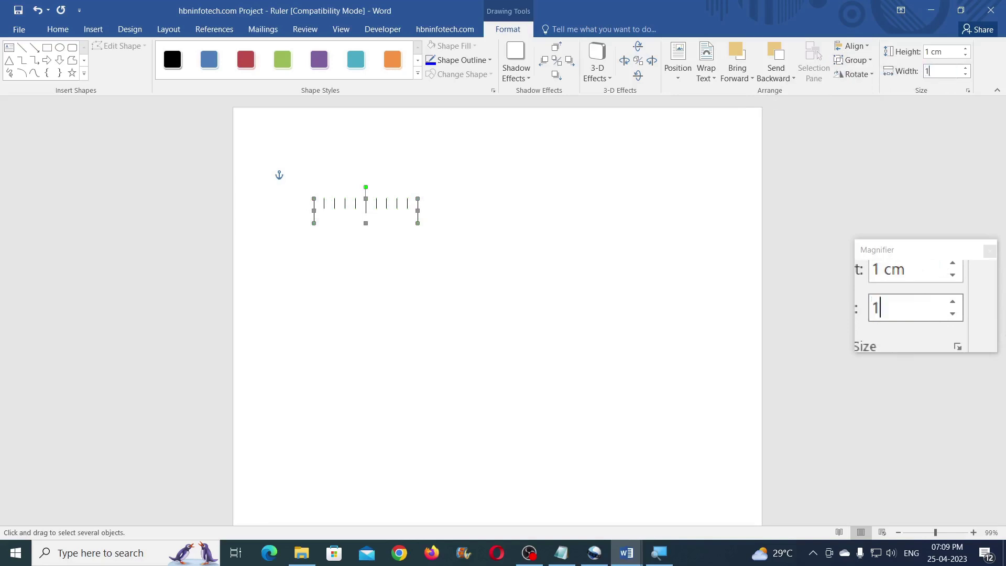
pyautogui.press('Return')
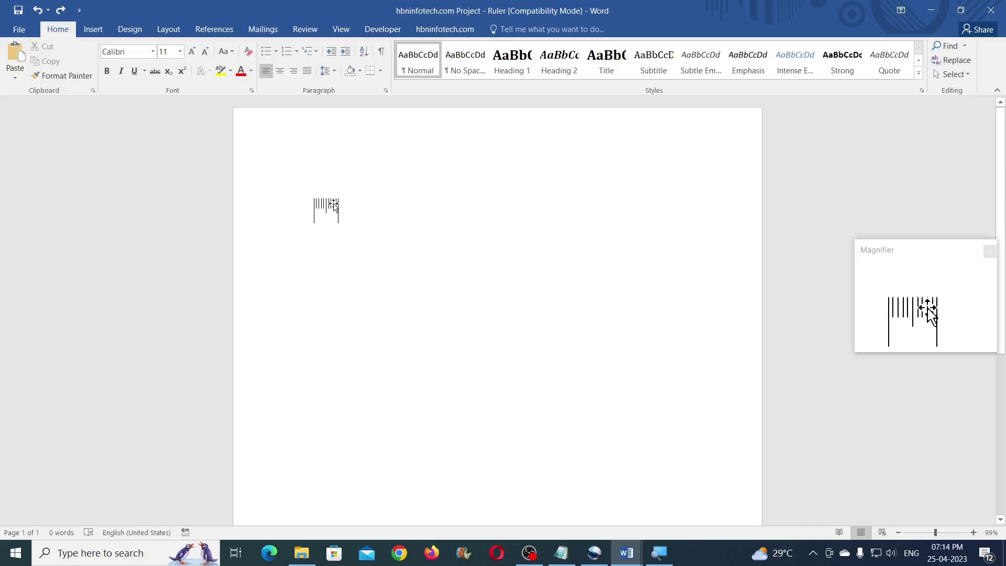
# Duplicate the 1 cm tick group beside the original and ungroup the copy.
pyautogui.moveTo(336, 205); pyautogui.dragTo(382, 220)
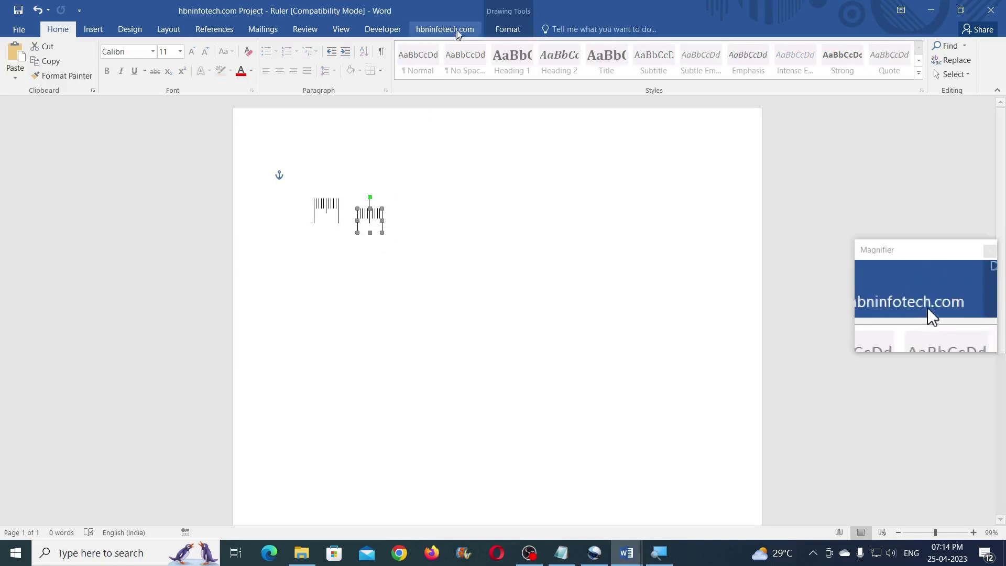
pyautogui.click(496, 33)
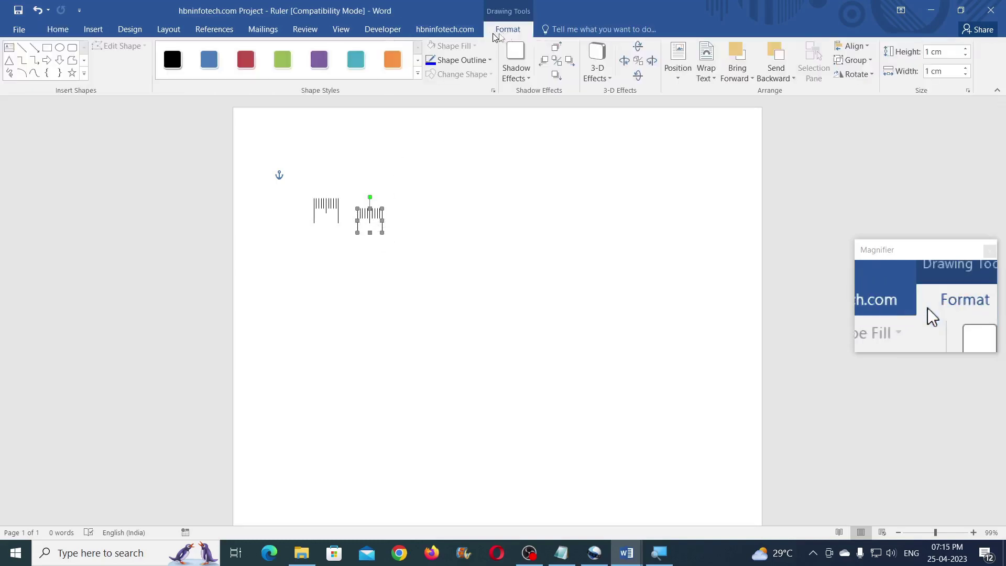
pyautogui.click(855, 61)
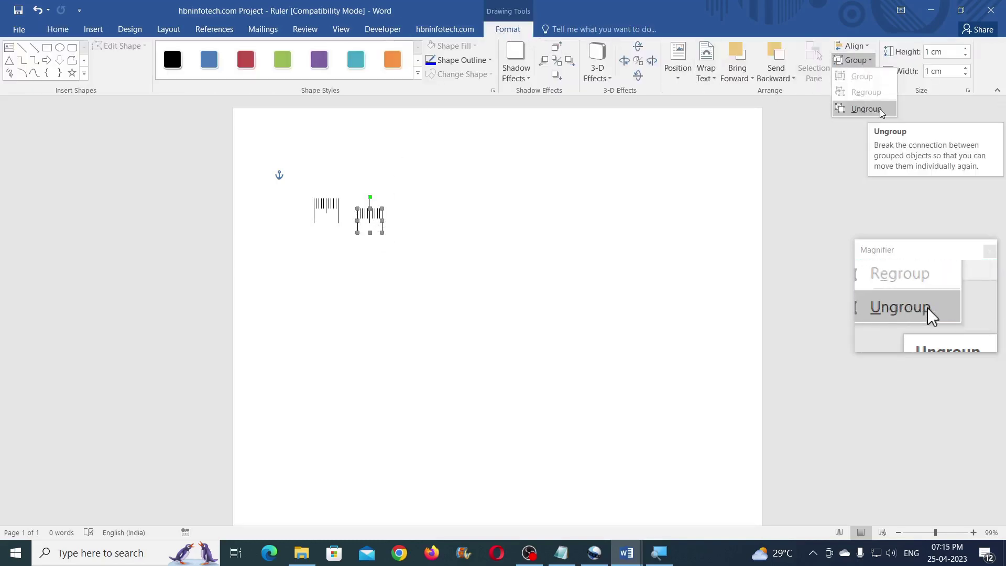
pyautogui.click(865, 110)
pyautogui.click(480, 264)
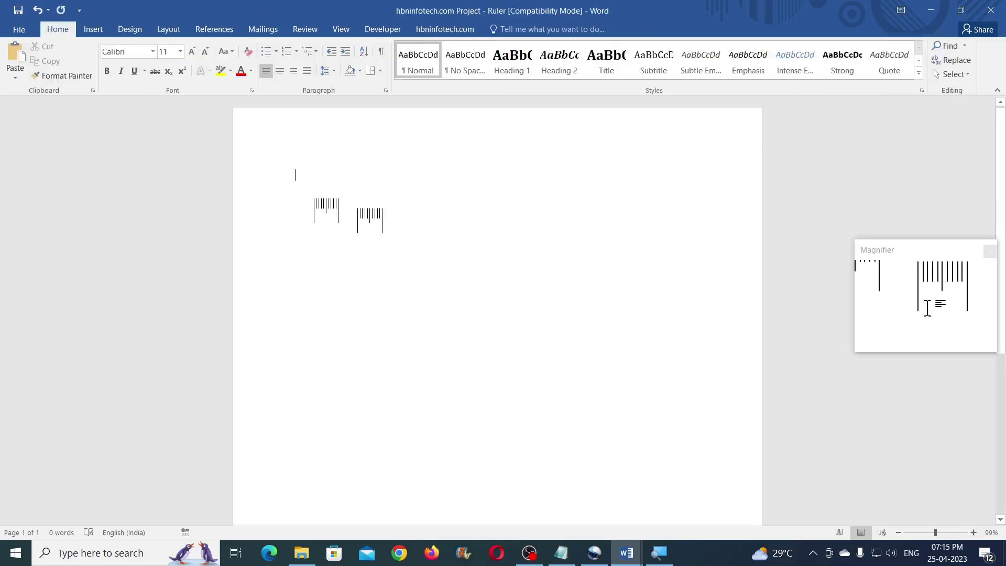
# Delete the first long line of the ungrouped copy and group its remaining ten lines.
pyautogui.click(357, 225)
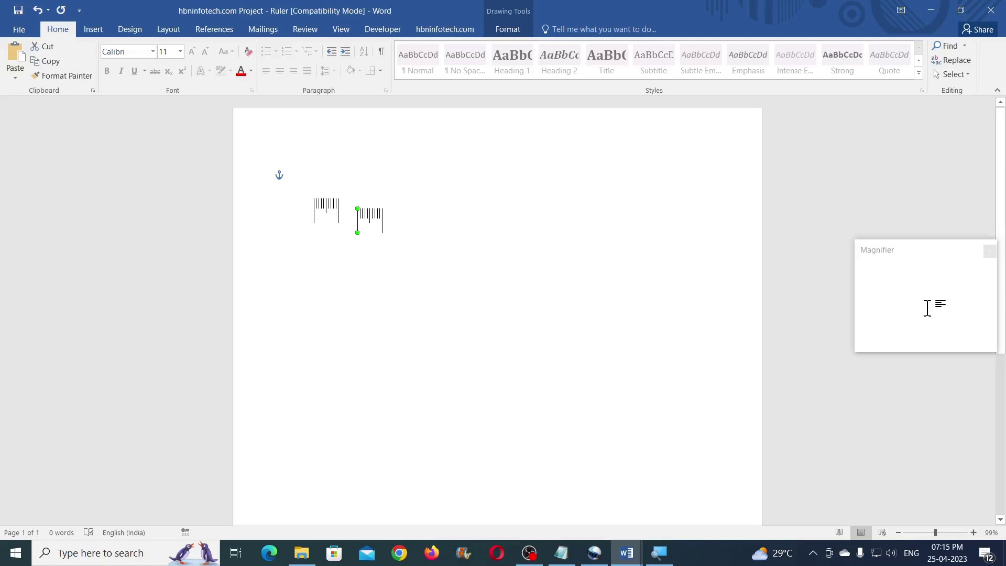
pyautogui.click(397, 265)
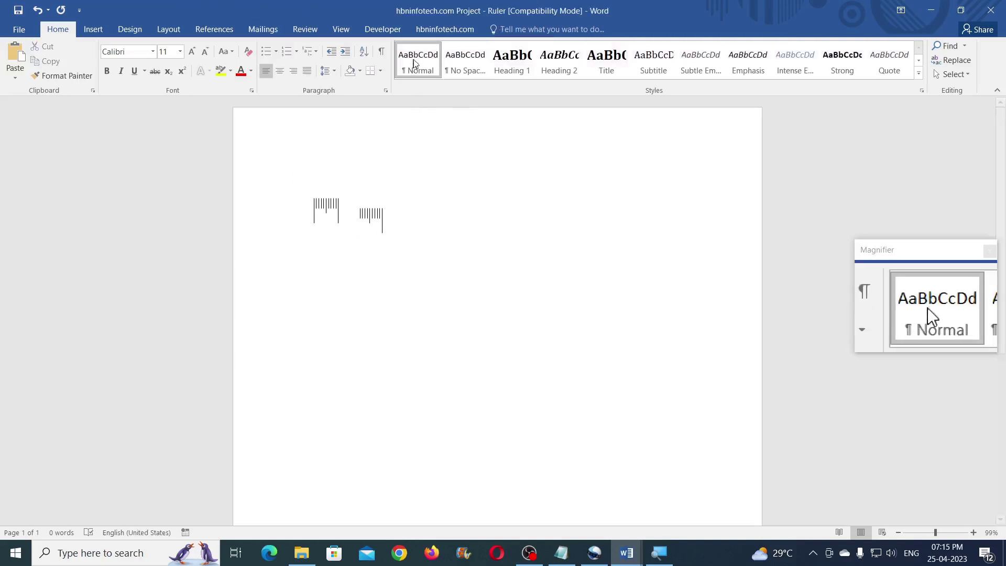
pyautogui.click(954, 74)
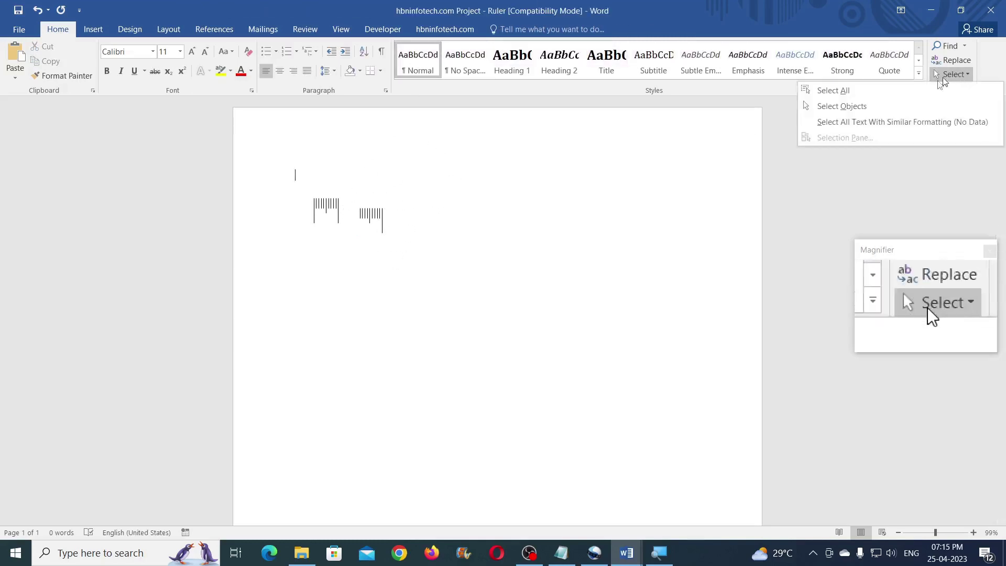
pyautogui.click(843, 105)
pyautogui.moveTo(353, 199); pyautogui.dragTo(404, 265)
pyautogui.click(512, 27)
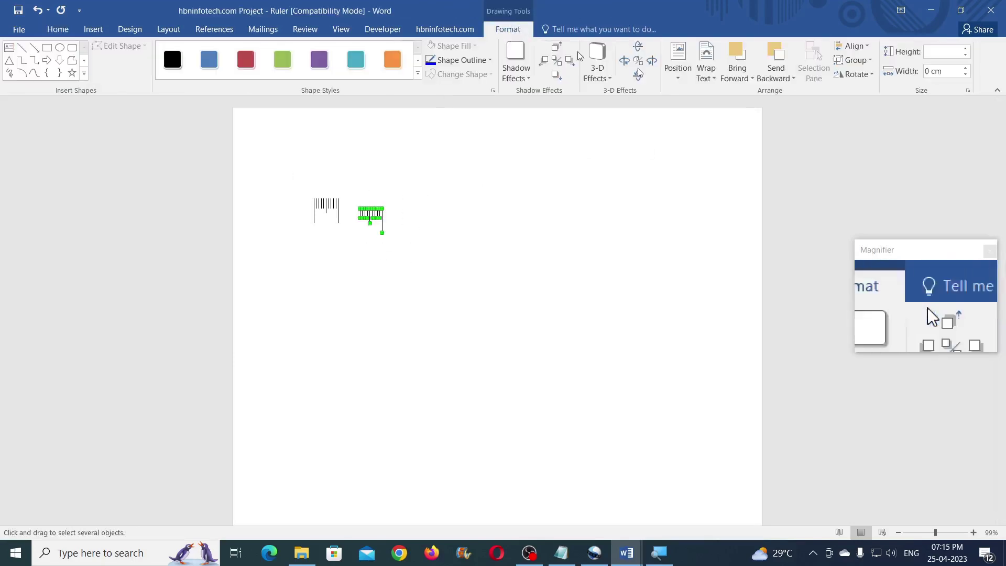
pyautogui.click(859, 61)
pyautogui.click(864, 77)
pyautogui.click(410, 252)
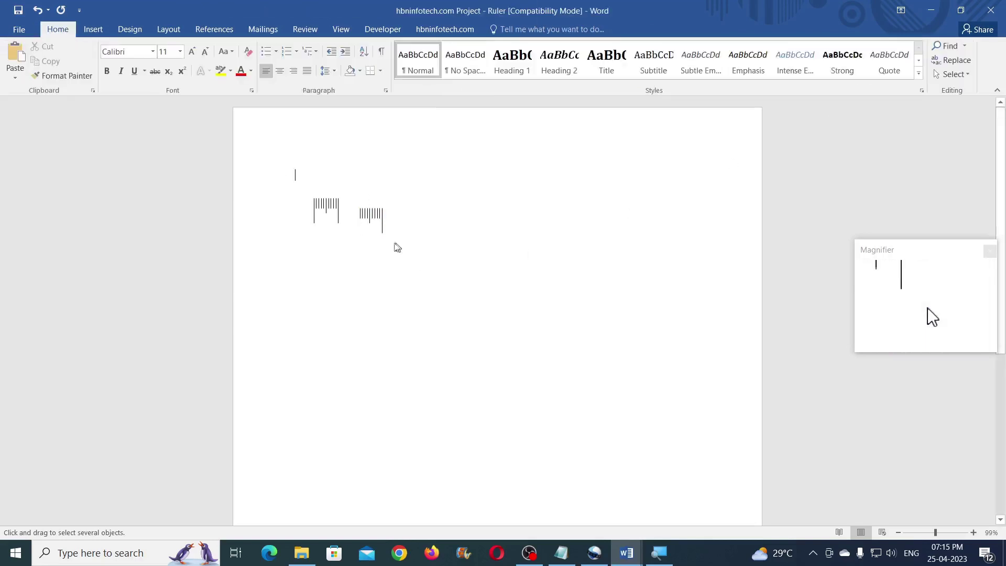
# Draw a horizontal guide line beneath the two tick groups and set its width to 2 cm.
pyautogui.click(94, 29)
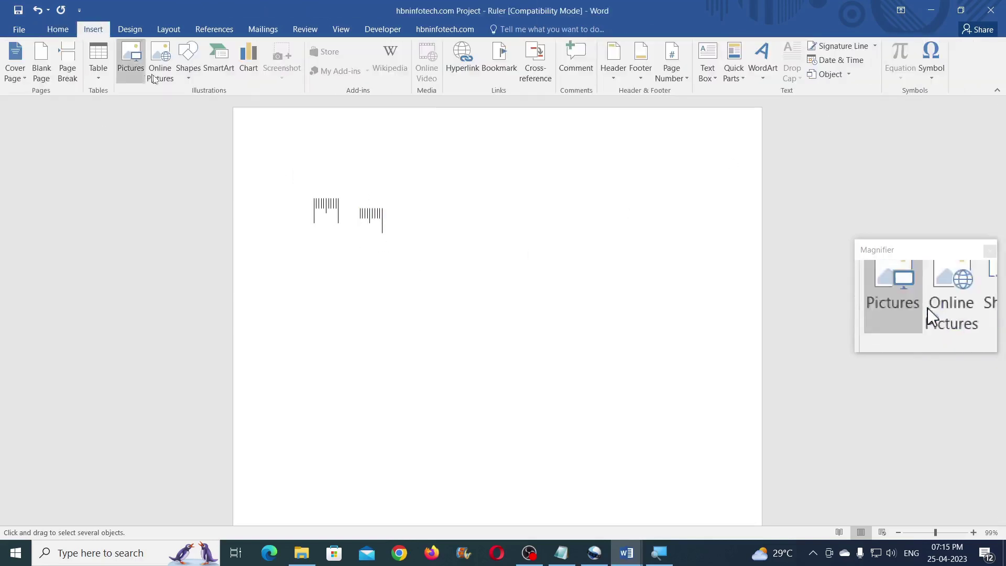
pyautogui.click(189, 66)
pyautogui.click(195, 104)
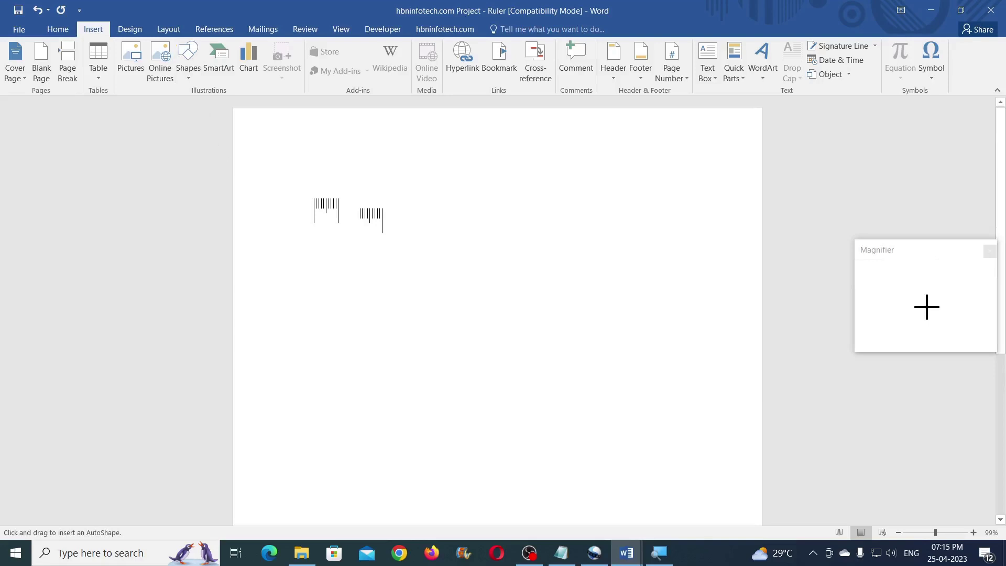
pyautogui.moveTo(411, 265); pyautogui.dragTo(411, 265)
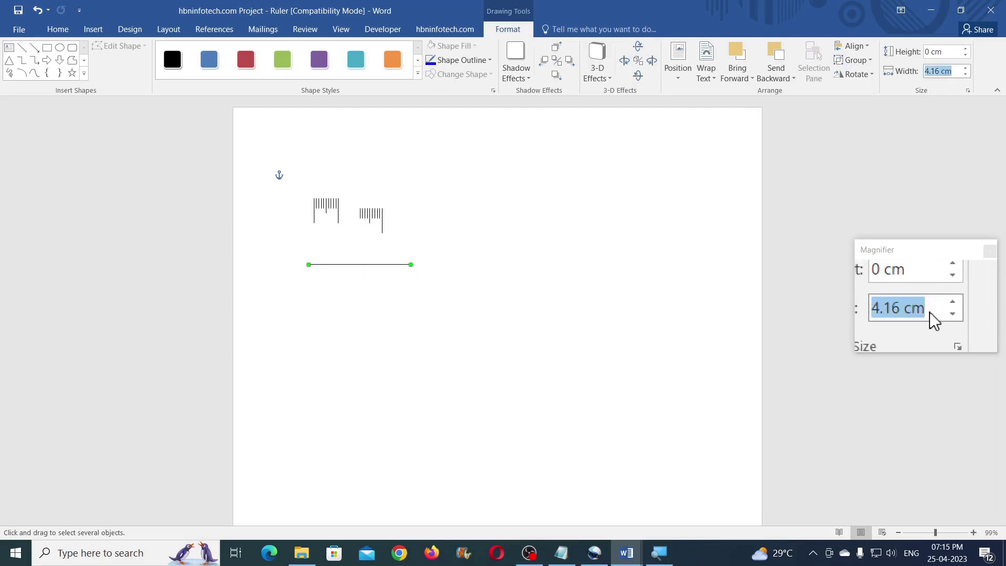
pyautogui.press('Return')
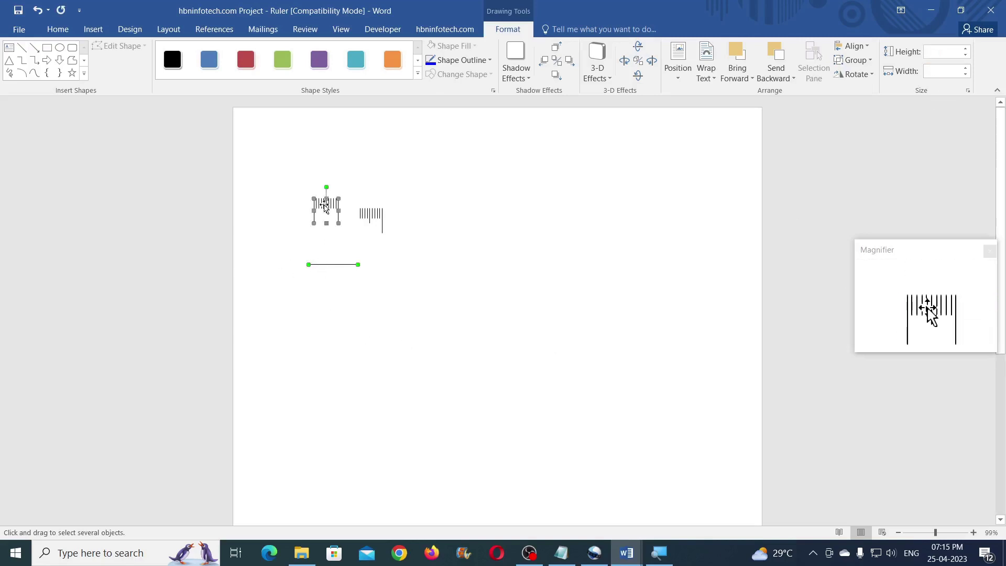
# Left-align the first tick group with the horizontal guide line and group the two together.
pyautogui.click(859, 47)
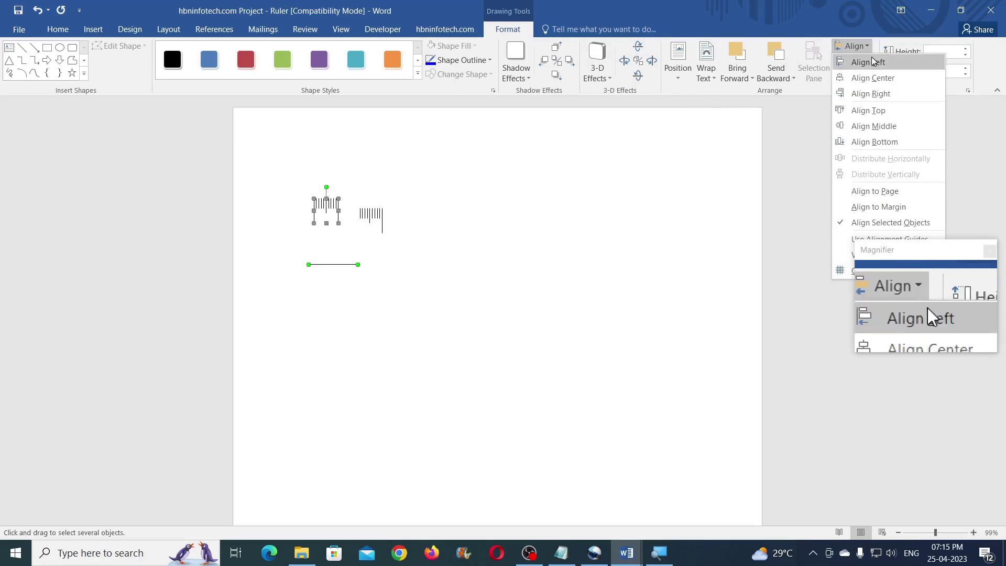
pyautogui.click(874, 63)
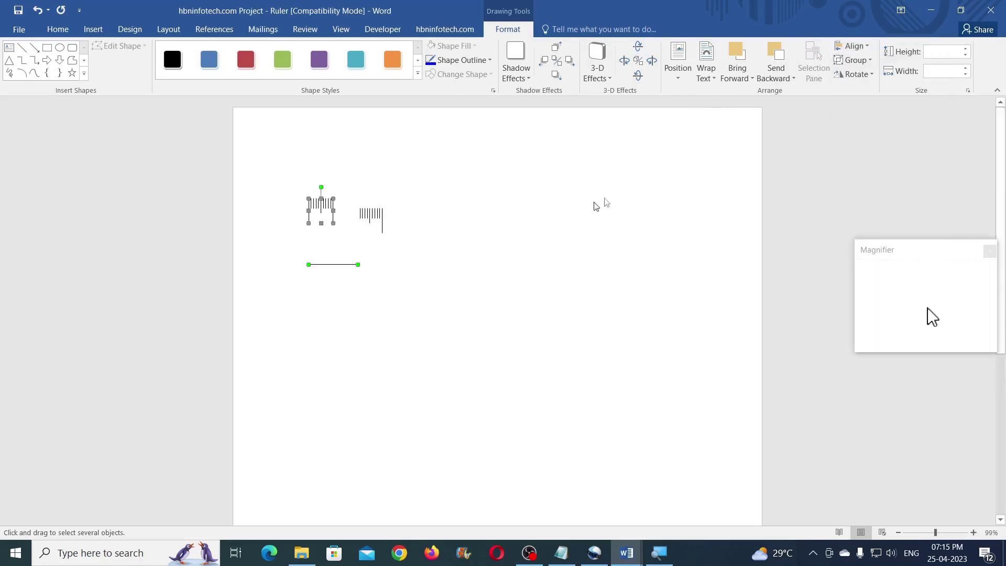
pyautogui.click(866, 62)
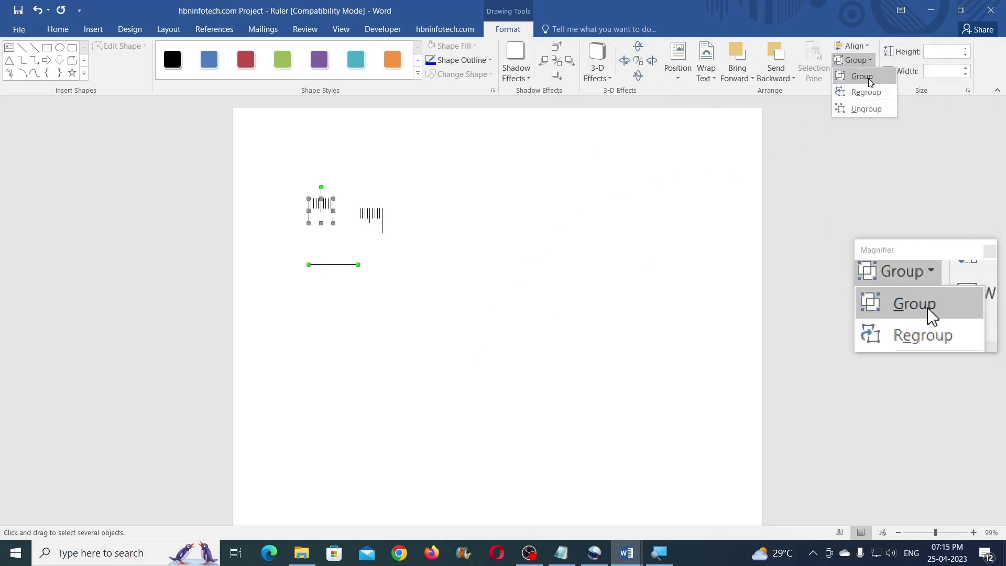
pyautogui.click(861, 77)
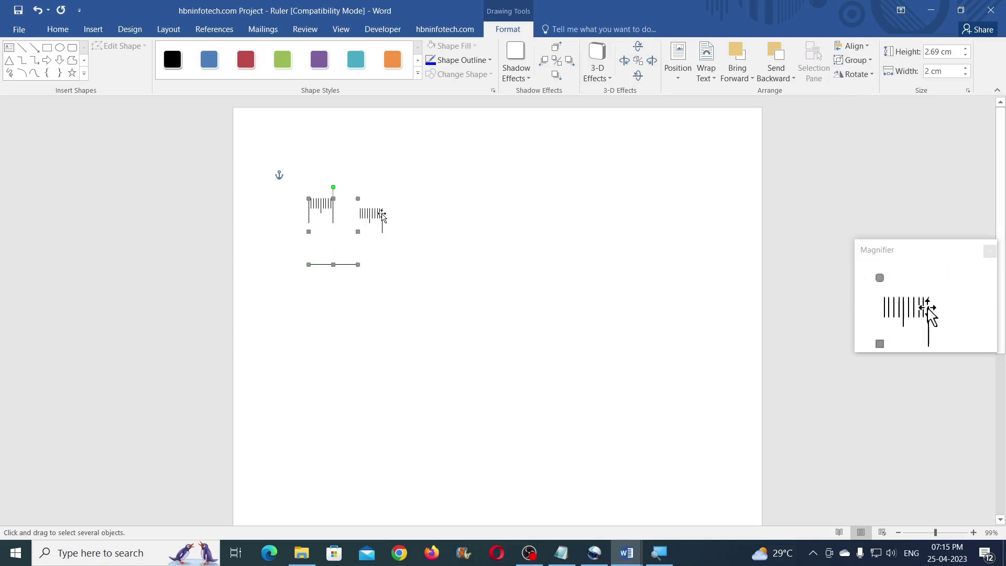
# Align the group containing the guide line with the second tick group at the right and top edges, and deselect them.
pyautogui.click(868, 47)
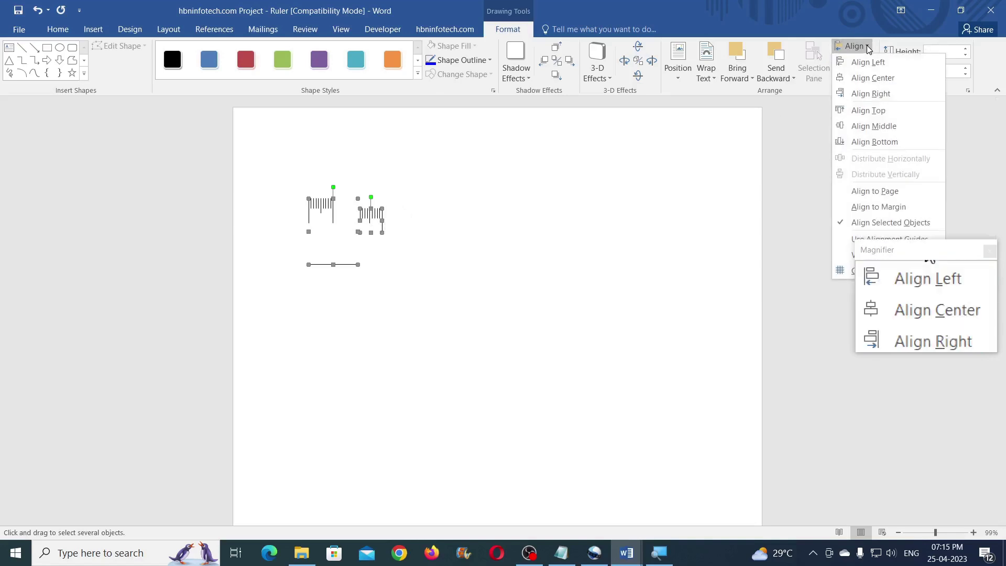
pyautogui.click(889, 93)
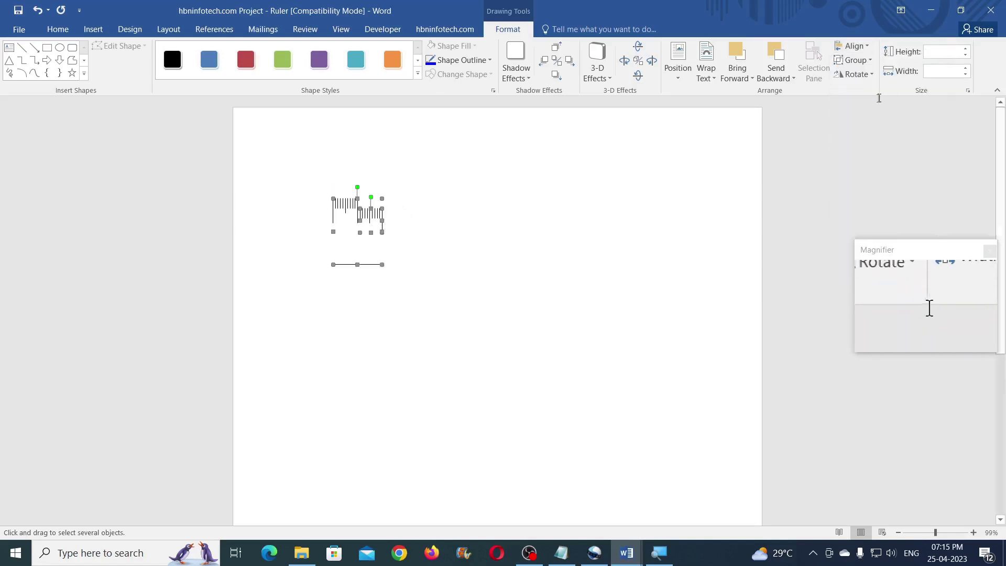
pyautogui.click(866, 46)
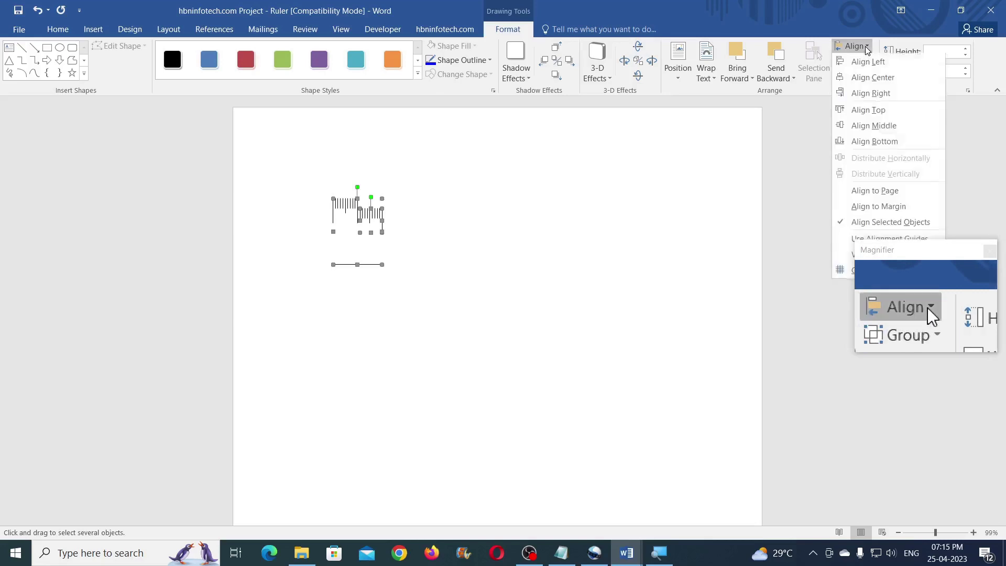
pyautogui.click(886, 109)
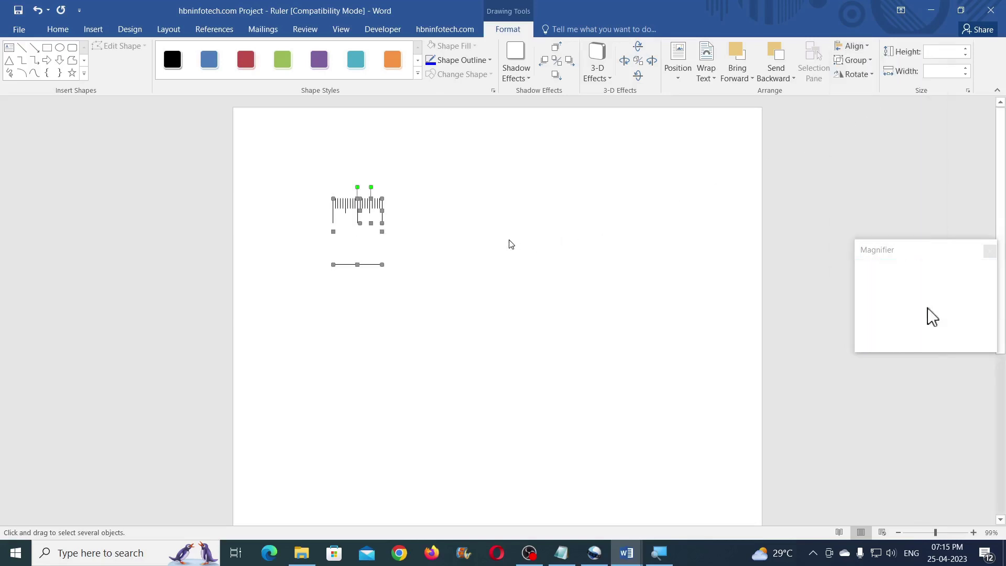
pyautogui.click(392, 229)
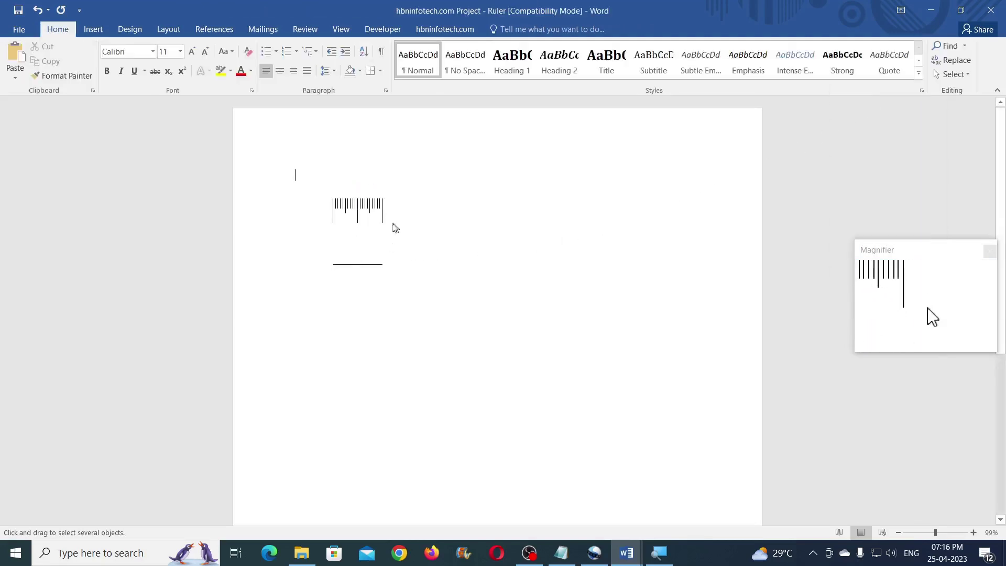
# Ungroup the horizontal guide line from the first centimetre's ticks and deselect everything.
pyautogui.click(360, 265)
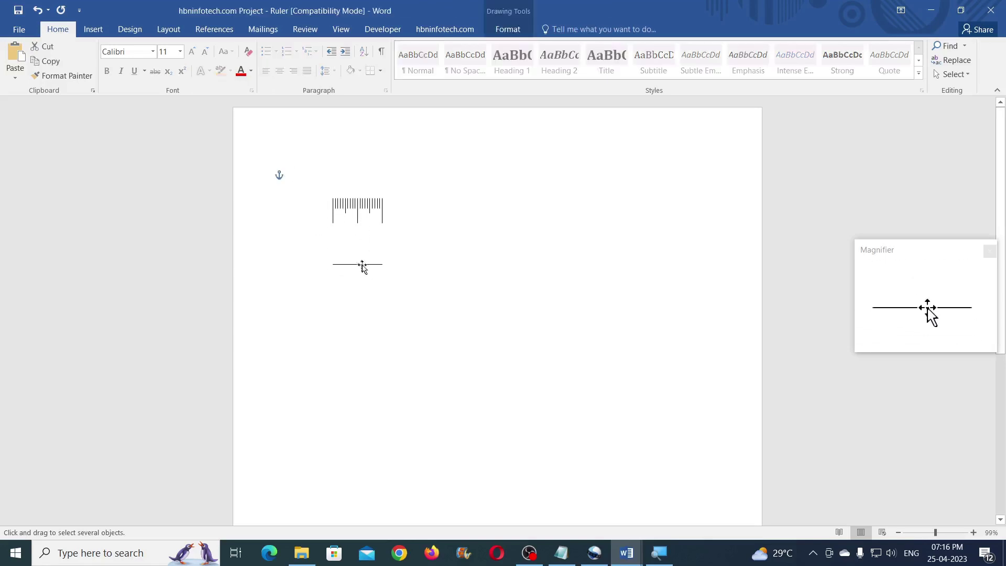
pyautogui.click(508, 29)
pyautogui.click(854, 60)
pyautogui.click(860, 96)
pyautogui.click(477, 303)
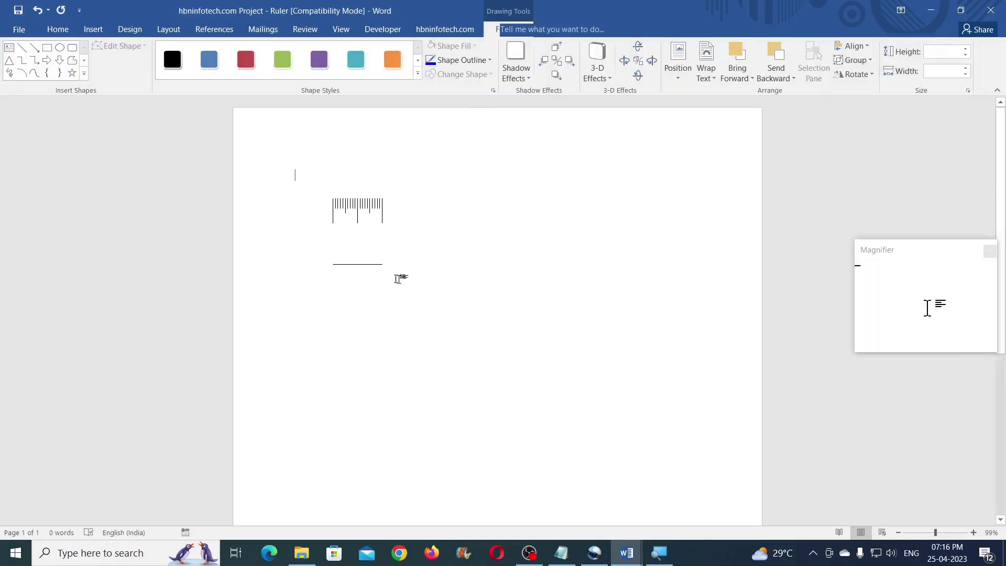
# Delete the horizontal guide line, then group the two adjoining one-centimetre tick groups into a single object and deselect it.
pyautogui.click(371, 267)
pyautogui.click(406, 279)
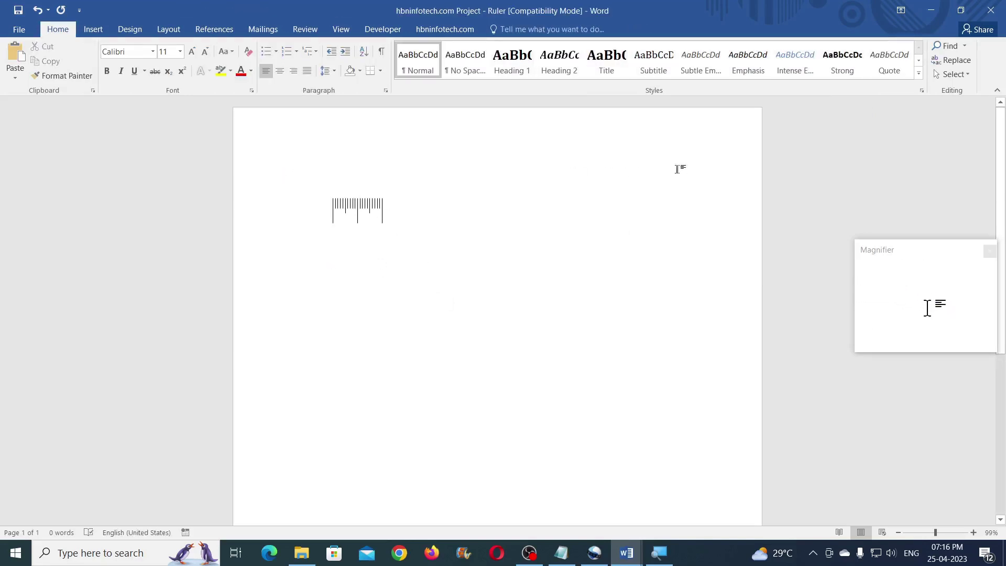
pyautogui.click(961, 76)
pyautogui.click(894, 103)
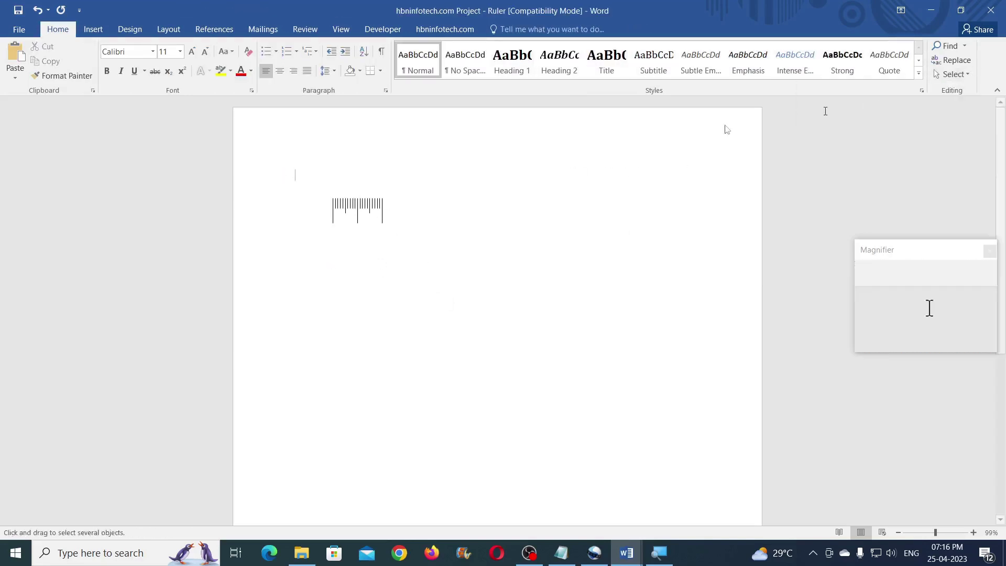
pyautogui.moveTo(388, 252); pyautogui.dragTo(391, 255)
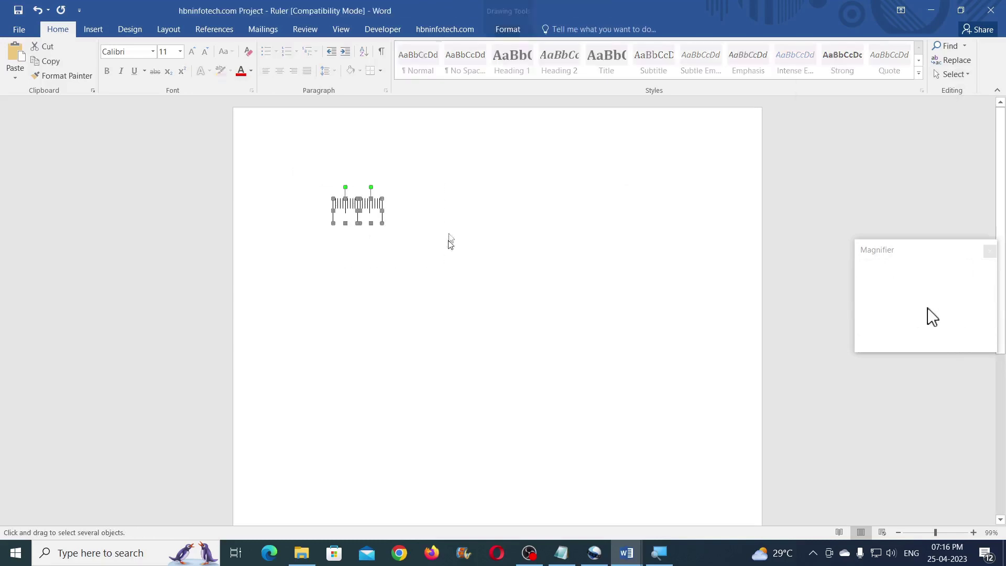
pyautogui.click(508, 29)
pyautogui.click(854, 59)
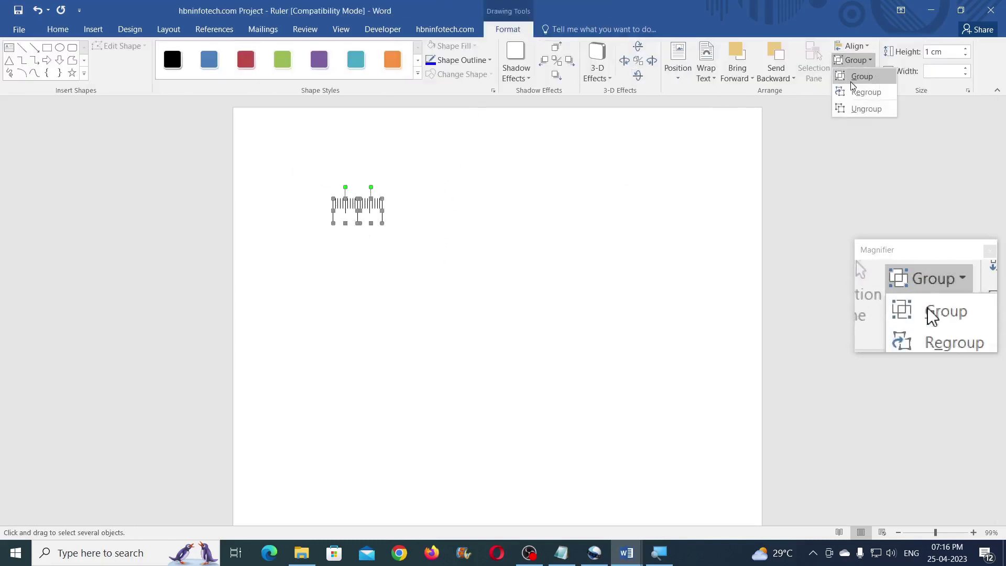
pyautogui.click(860, 76)
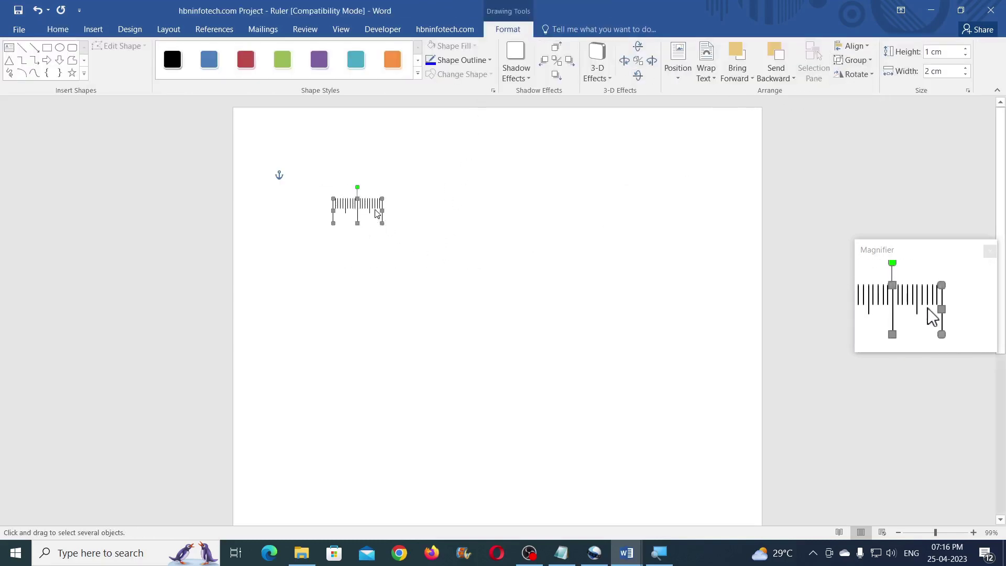
pyautogui.click(390, 217)
# Place a duplicate of the 2 cm tick group below and to the right of the original, and ungroup the duplicate.
pyautogui.moveTo(379, 206); pyautogui.dragTo(470, 254)
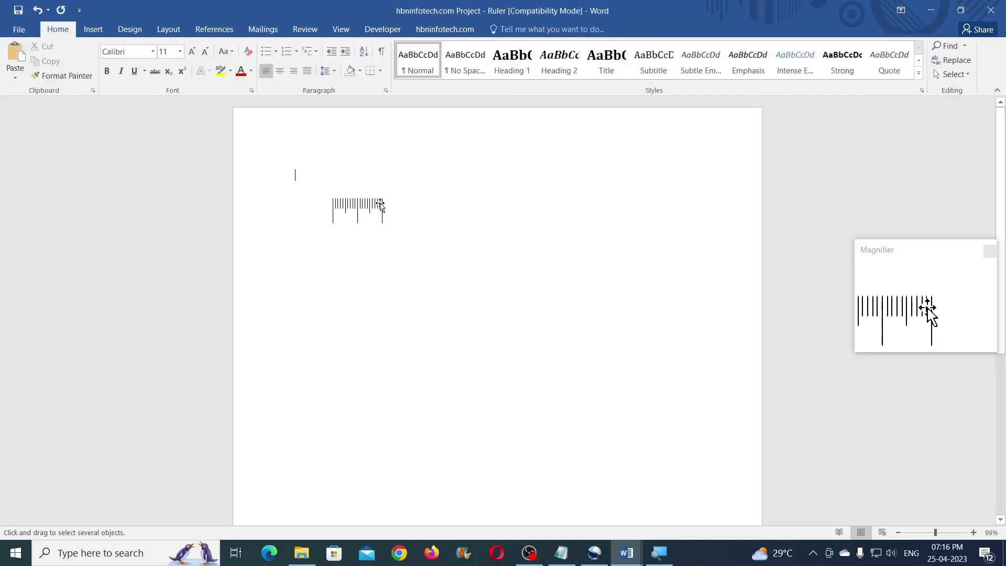
pyautogui.moveTo(381, 206); pyautogui.dragTo(464, 230)
pyautogui.click(508, 29)
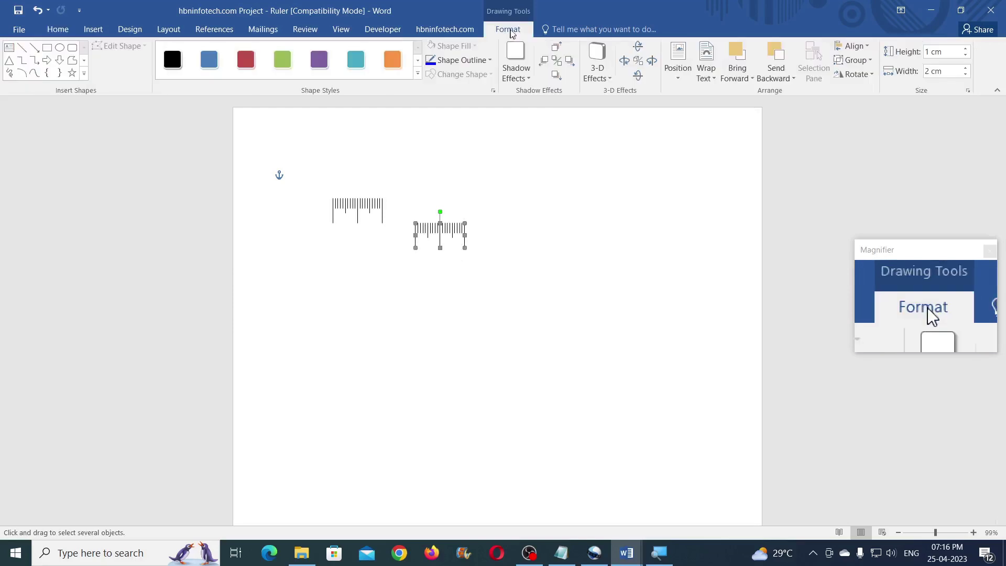
pyautogui.click(857, 59)
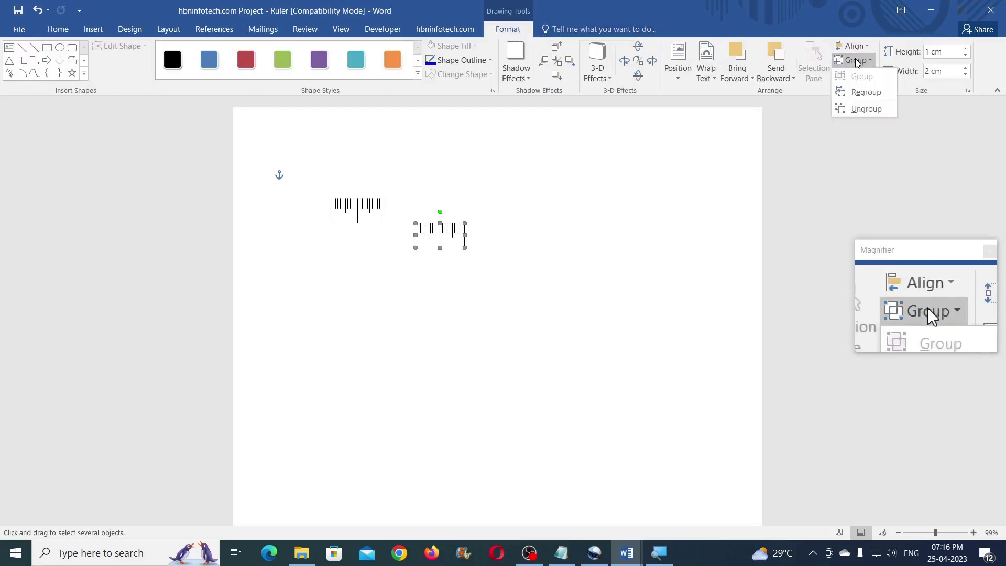
pyautogui.click(865, 108)
pyautogui.click(478, 277)
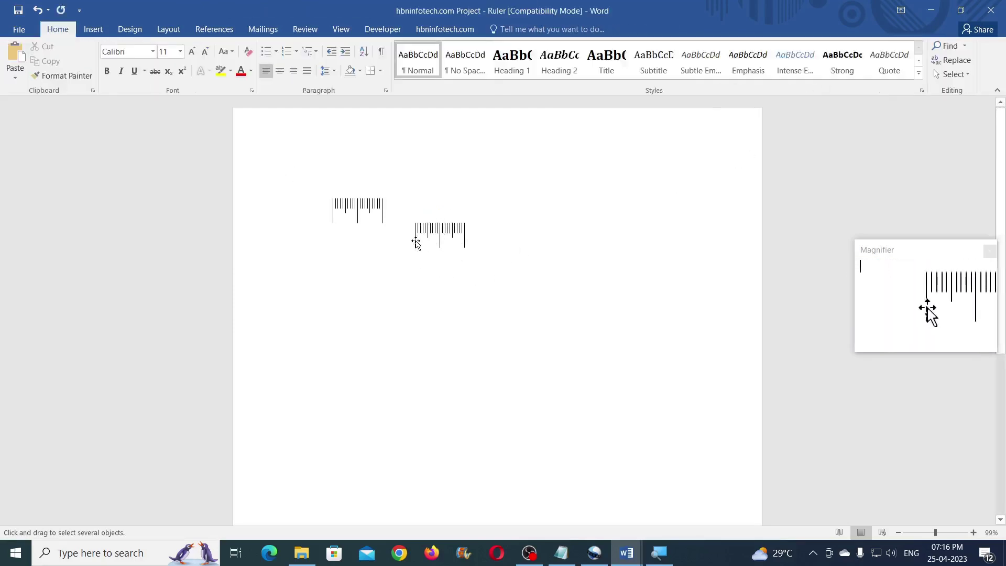
# Ungroup the first centimetre of the duplicate and delete its leftmost long tick.
pyautogui.click(508, 29)
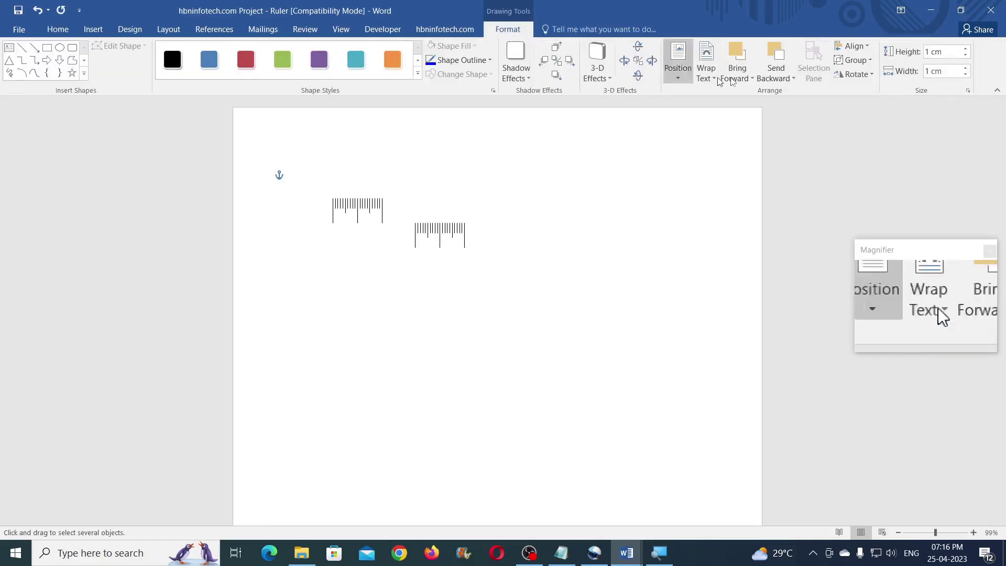
pyautogui.click(866, 61)
pyautogui.click(863, 109)
pyautogui.click(416, 248)
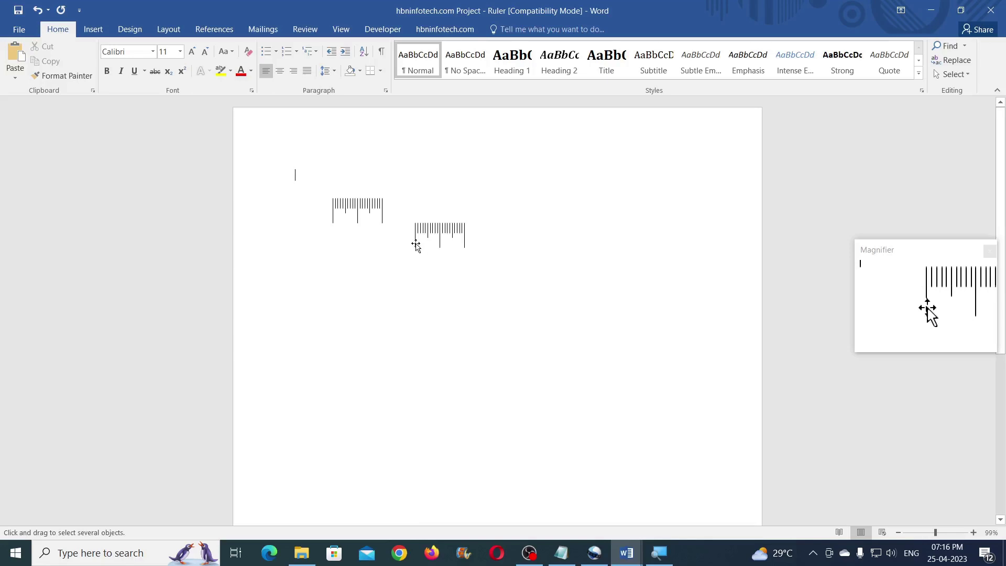
pyautogui.click(415, 246)
pyautogui.press('Delete')
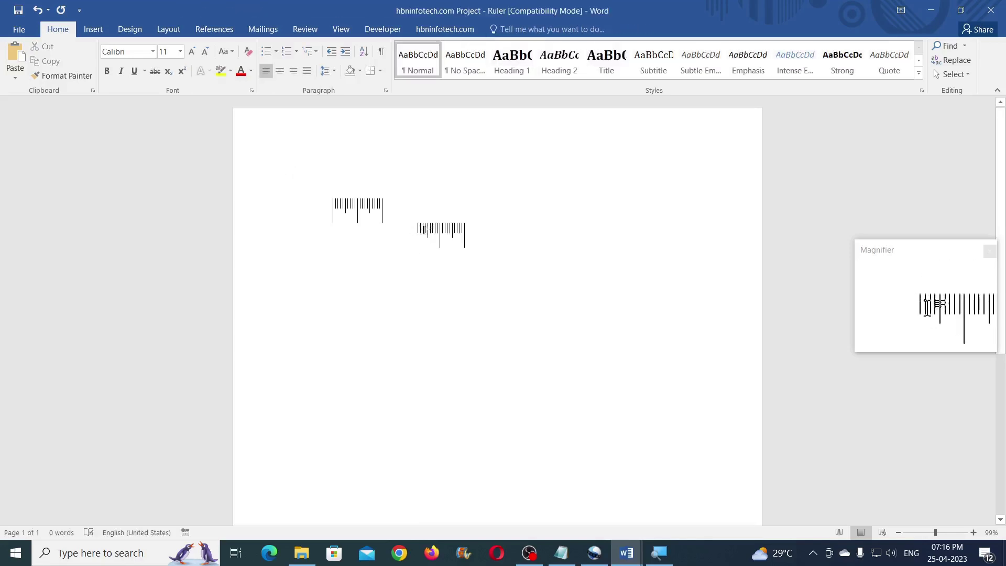
# Select all remaining ticks of the duplicate as objects, group them together and deselect.
pyautogui.click(951, 74)
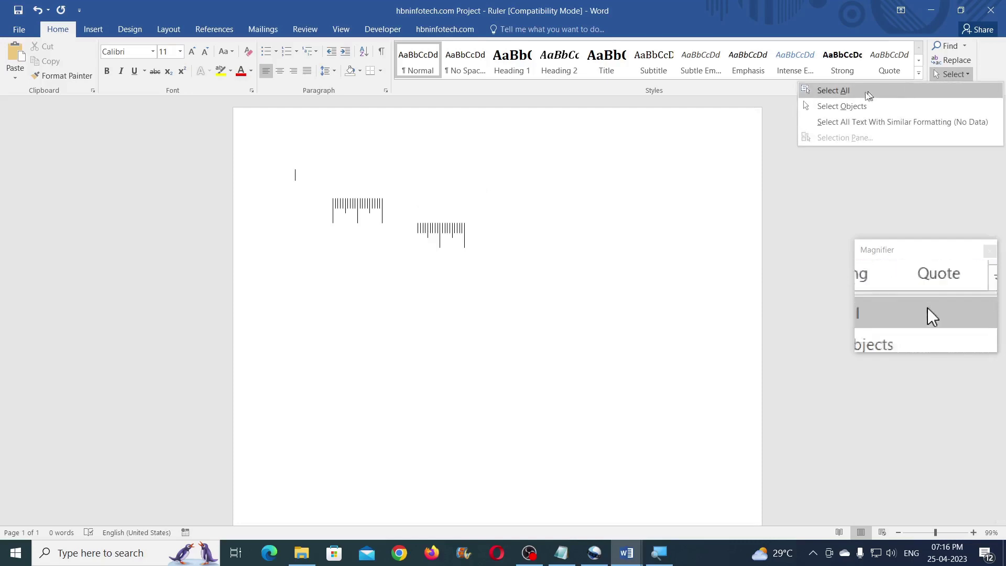
pyautogui.click(846, 108)
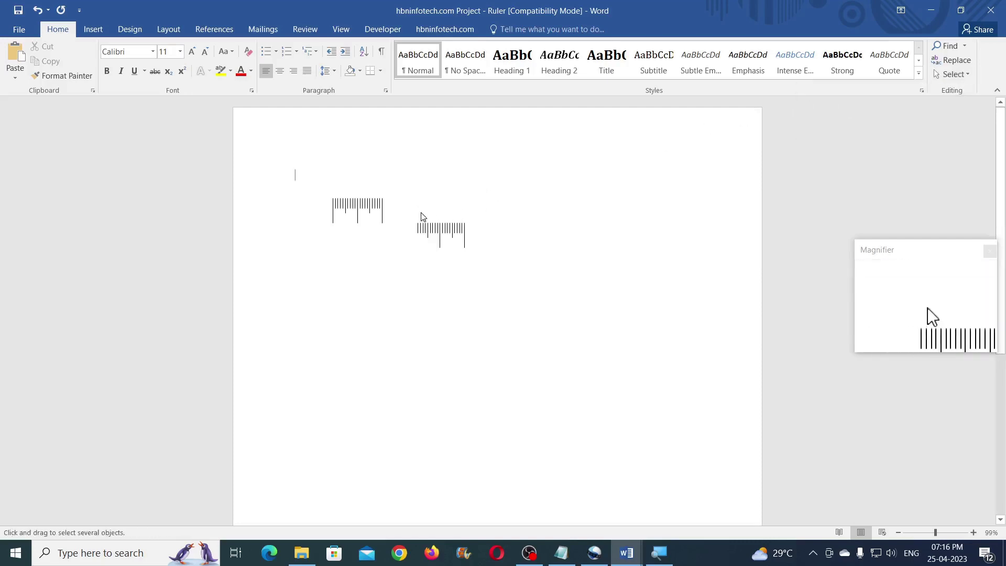
pyautogui.moveTo(409, 209); pyautogui.dragTo(501, 277)
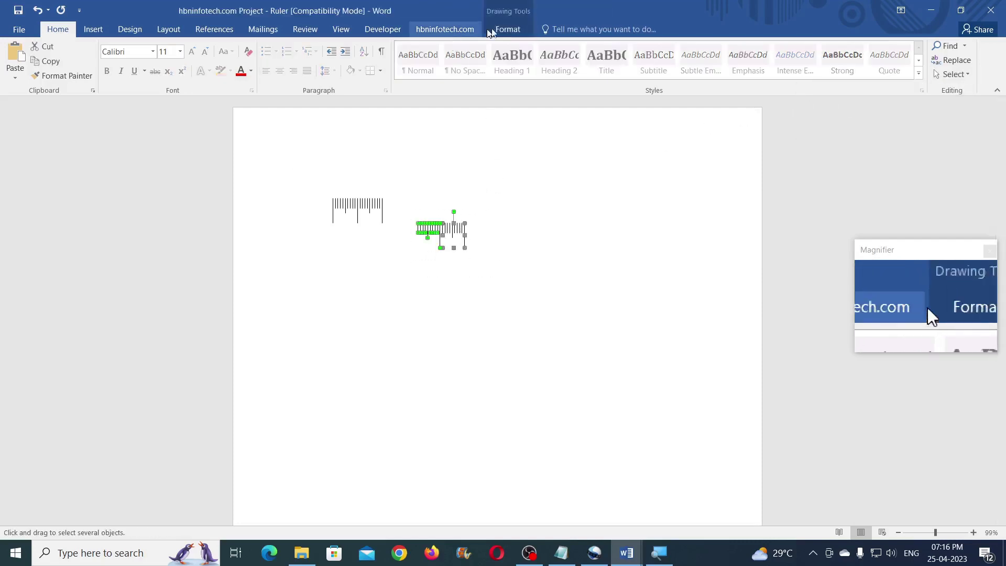
pyautogui.click(507, 30)
pyautogui.click(869, 61)
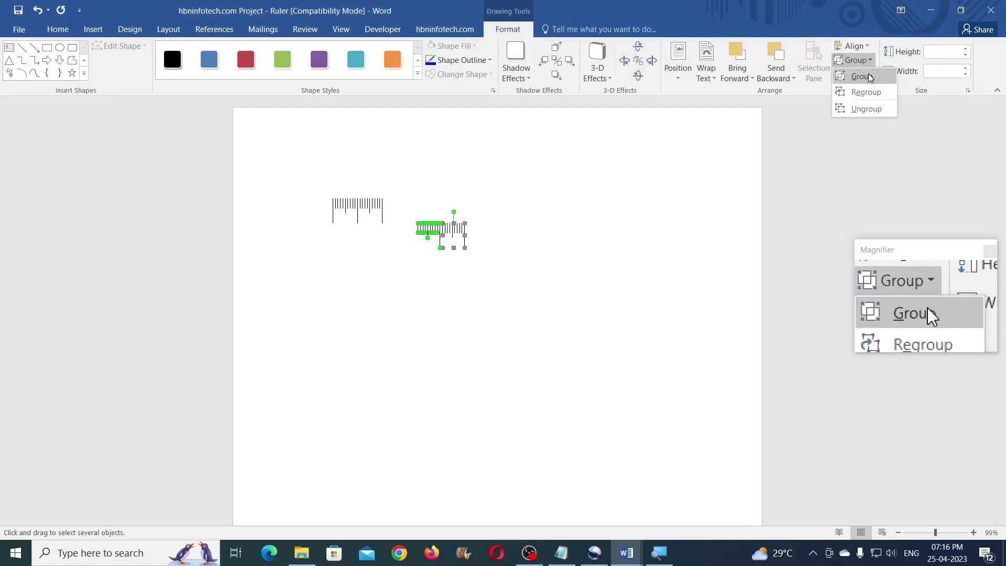
pyautogui.click(867, 74)
pyautogui.click(538, 277)
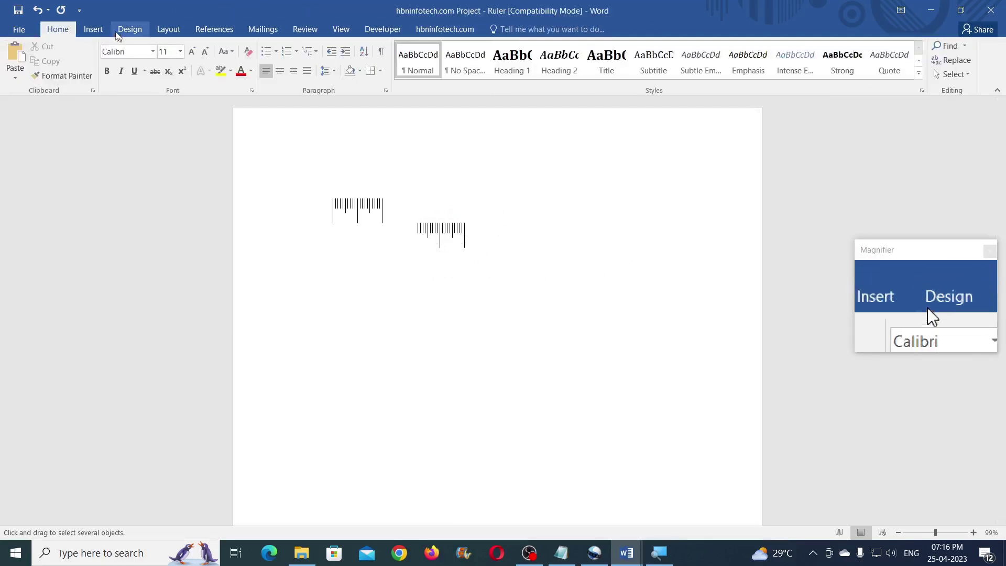
# Draw a horizontal guide line beneath the two tick groups and set its width to 4 cm.
pyautogui.click(93, 29)
pyautogui.click(187, 76)
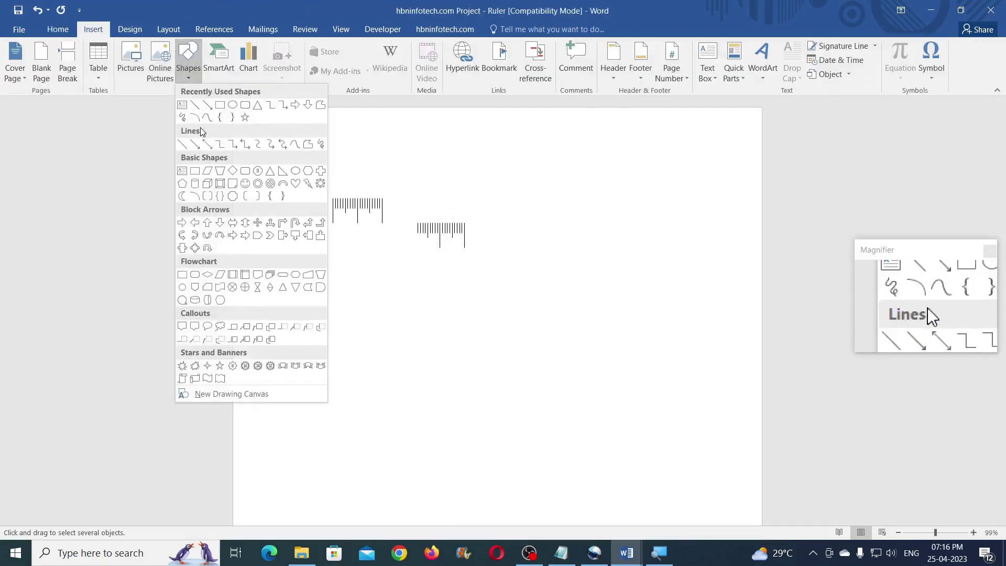
pyautogui.click(199, 104)
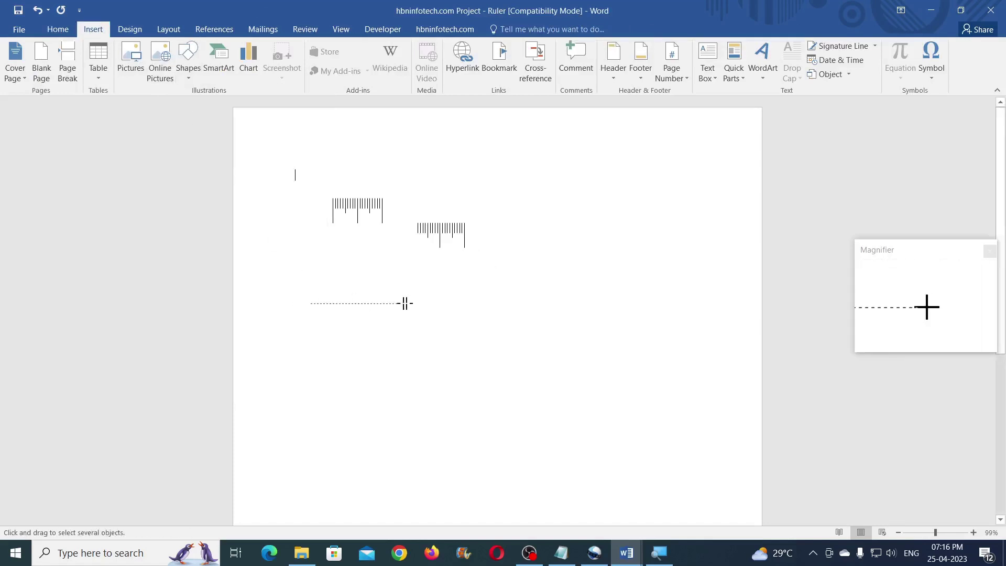
pyautogui.moveTo(429, 303); pyautogui.dragTo(429, 303)
pyautogui.click(955, 71)
pyautogui.write('4')
pyautogui.press('Return')
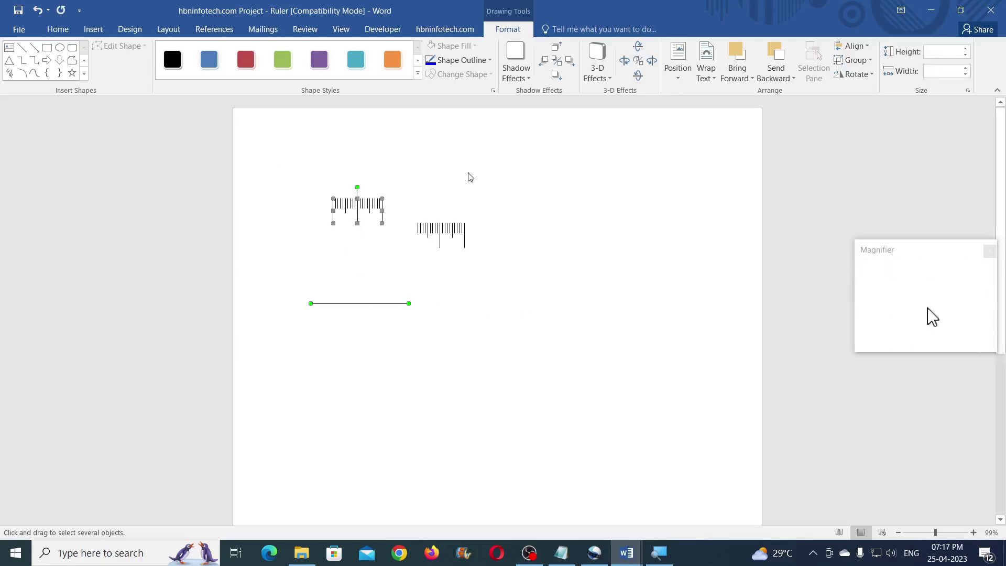
# Left-align the original 2 cm tick group with the 4 cm guide line and group the two together.
pyautogui.click(853, 46)
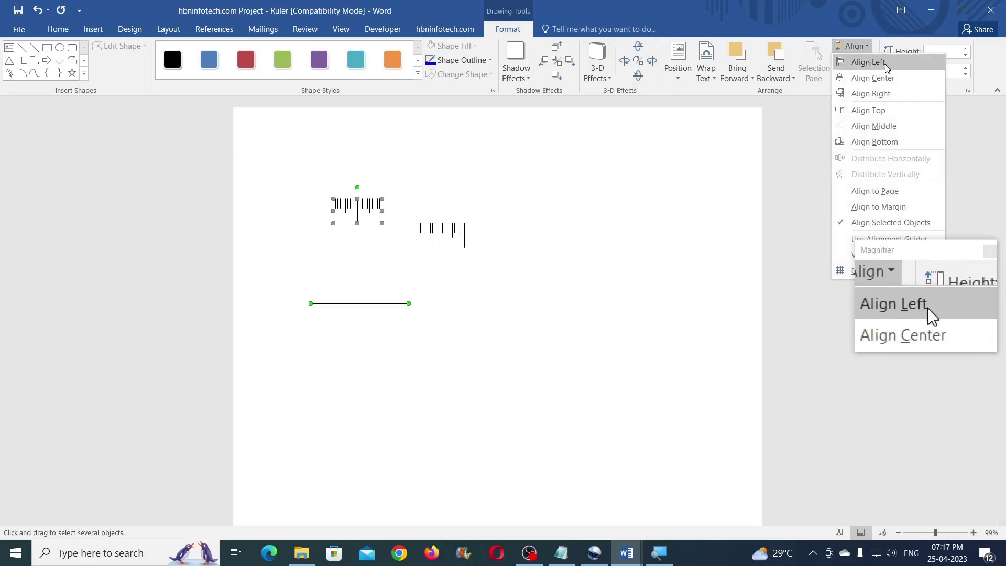
pyautogui.click(887, 63)
pyautogui.click(853, 59)
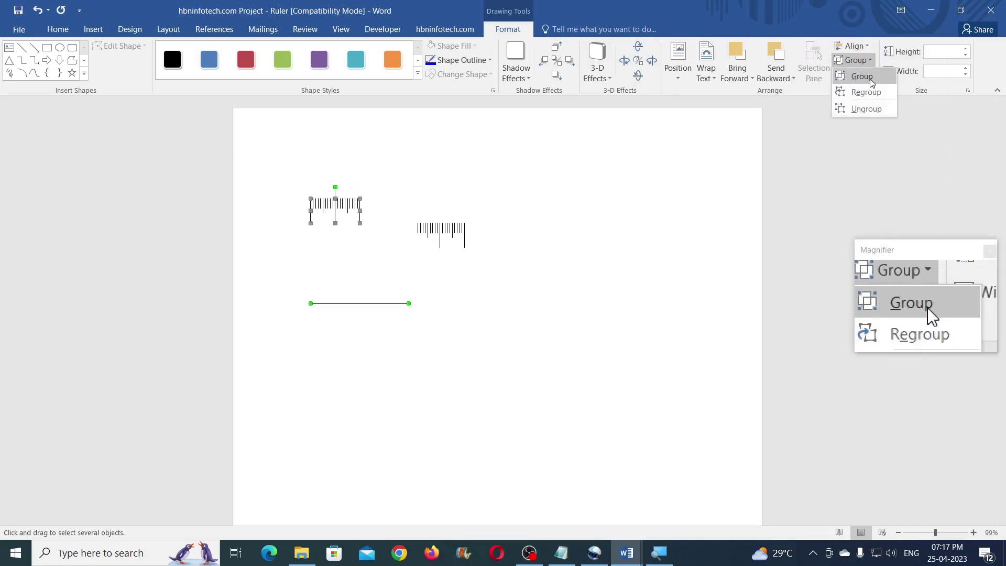
pyautogui.click(859, 74)
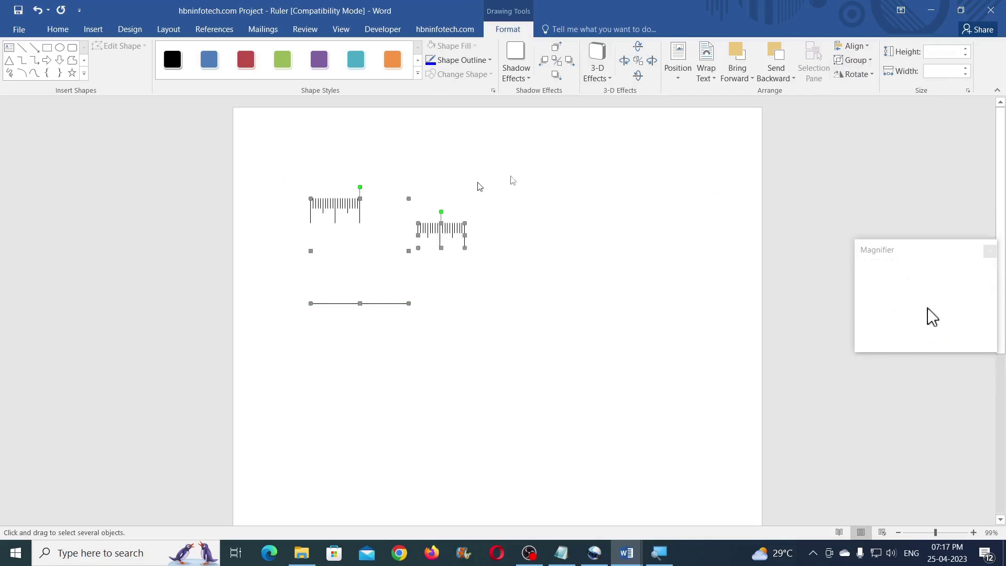
# Align the duplicate tick group with the group containing the 4 cm guide line at the right and top edges, and deselect them.
pyautogui.click(852, 46)
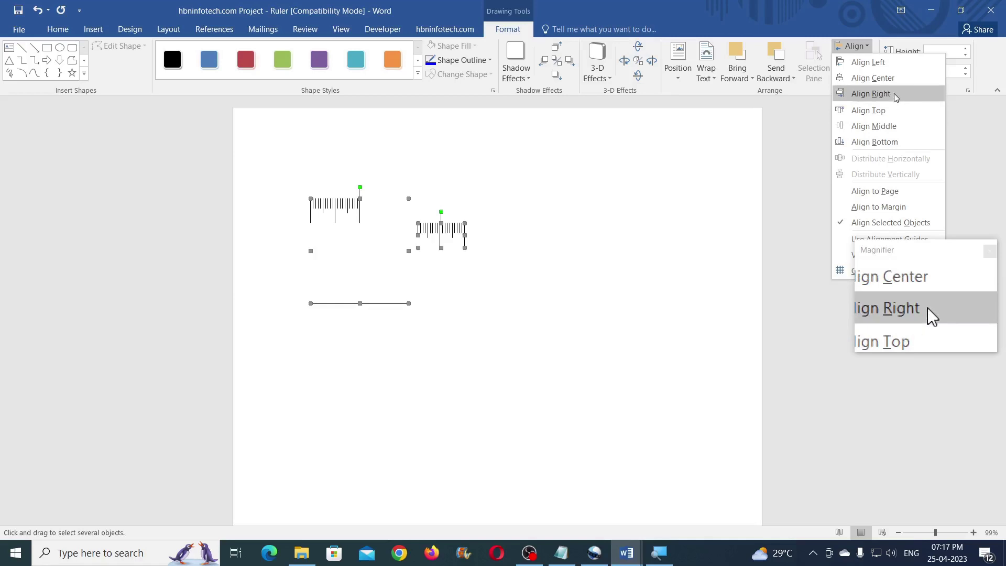
pyautogui.click(896, 95)
pyautogui.click(852, 46)
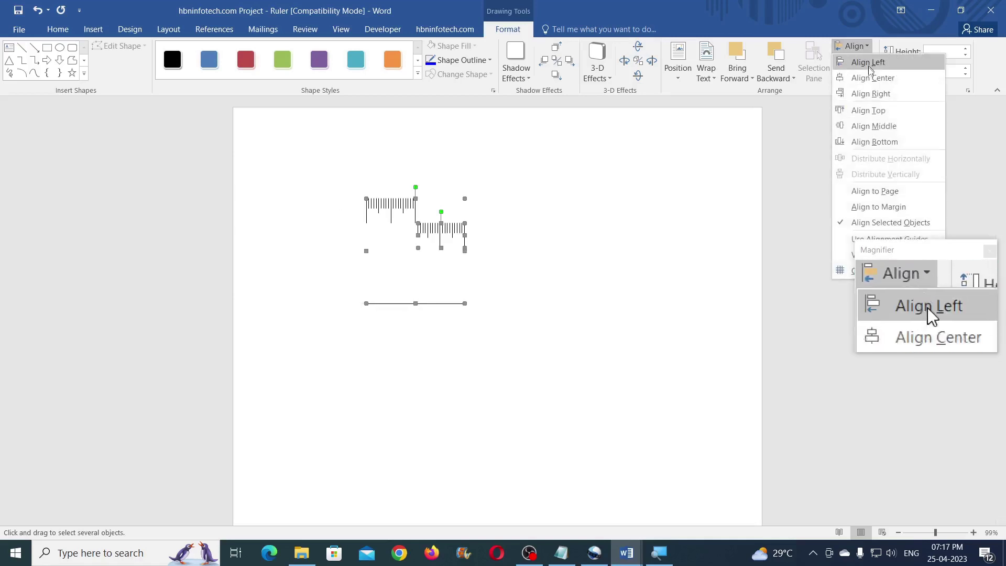
pyautogui.click(870, 110)
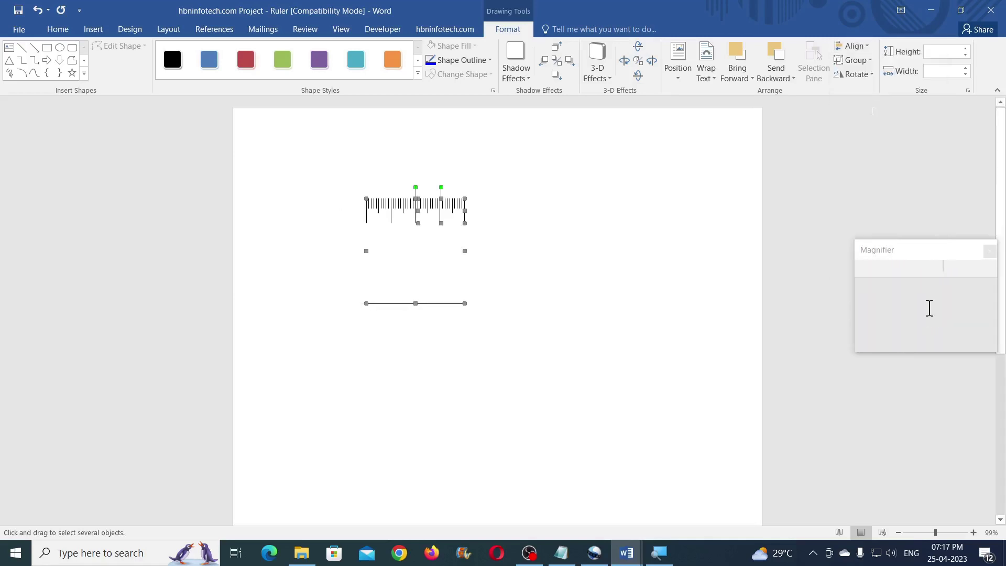
pyautogui.click(497, 298)
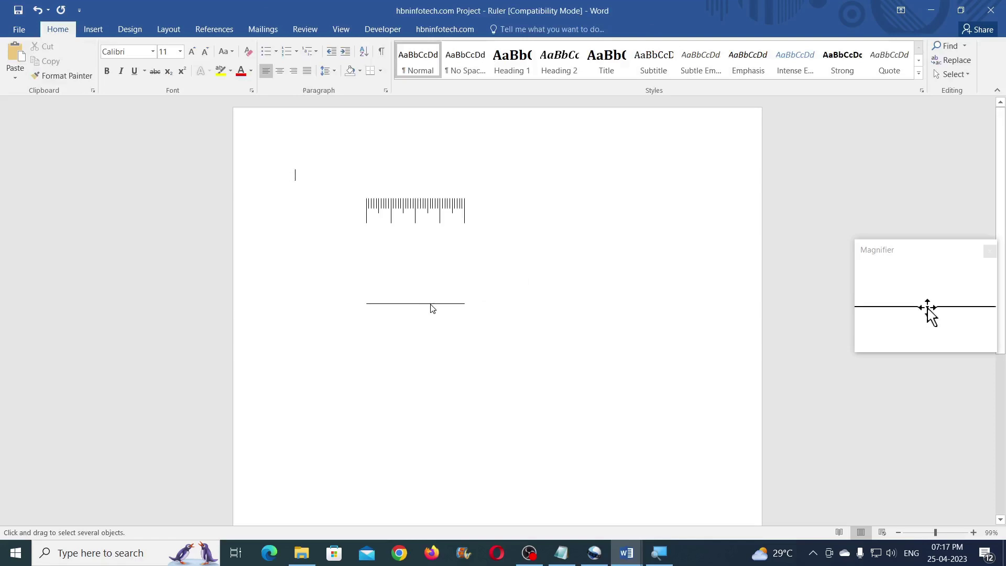
# Ungroup the 4 cm guide line from the first half of the ticks and delete the line.
pyautogui.click(433, 305)
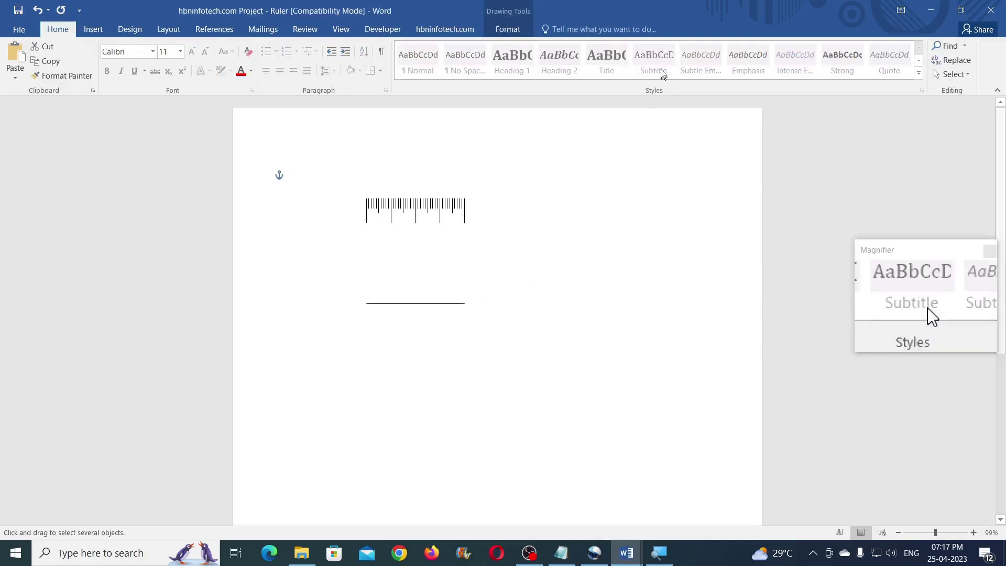
pyautogui.click(508, 30)
pyautogui.click(852, 60)
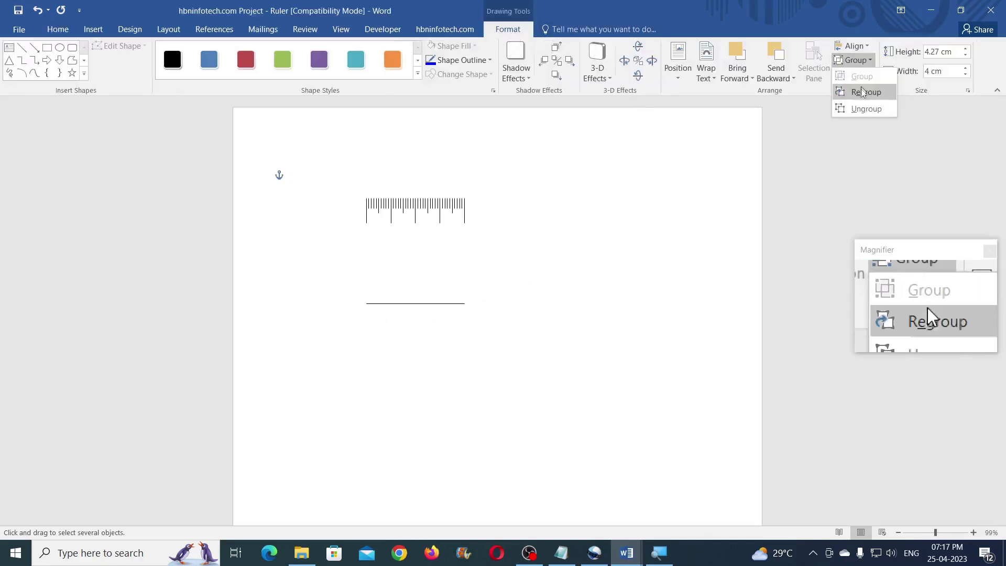
pyautogui.click(861, 112)
pyautogui.click(471, 320)
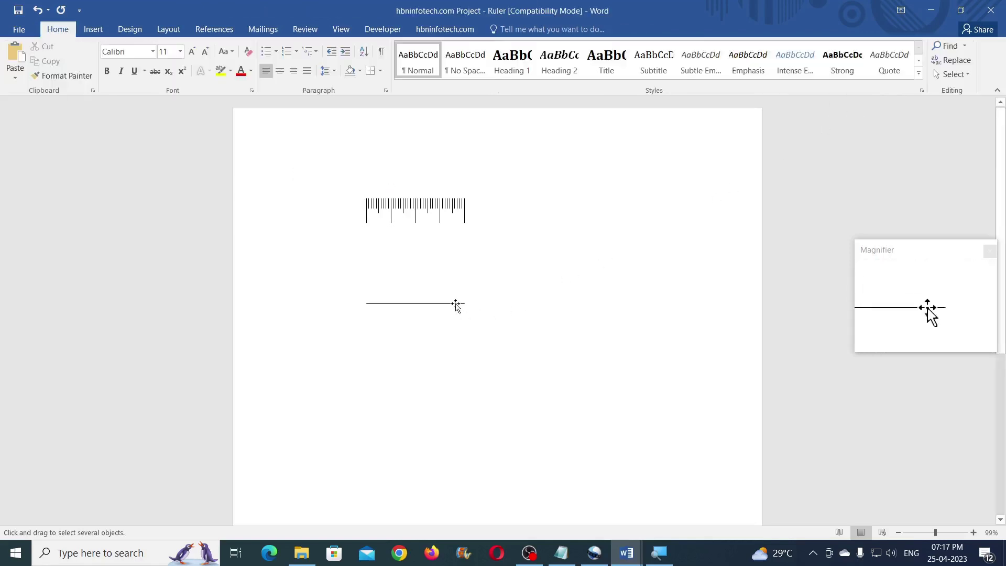
pyautogui.click(456, 304)
pyautogui.press('Delete')
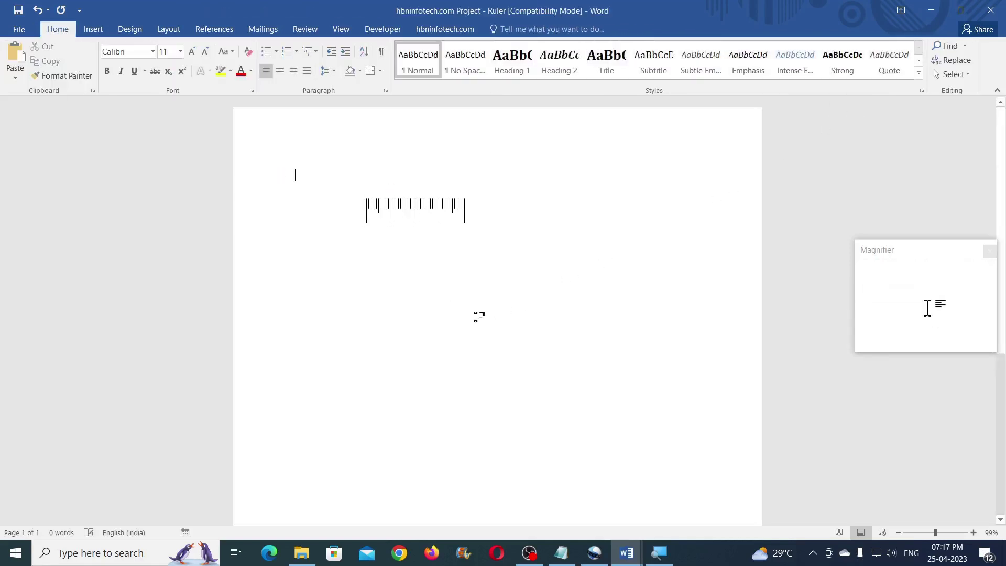
# Select both adjoining halves of the ruler as objects and combine them into one 4 cm tick group.
pyautogui.click(951, 74)
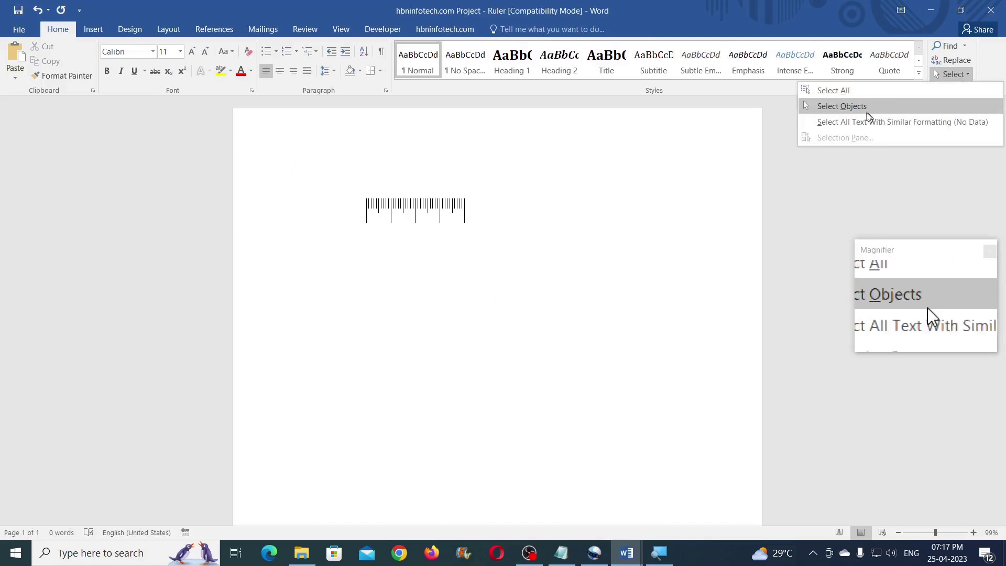
pyautogui.click(851, 106)
pyautogui.moveTo(349, 186)
pyautogui.mouseDown()
pyautogui.moveTo(478, 269)
pyautogui.moveTo(501, 271)
pyautogui.mouseUp()
pyautogui.click(508, 29)
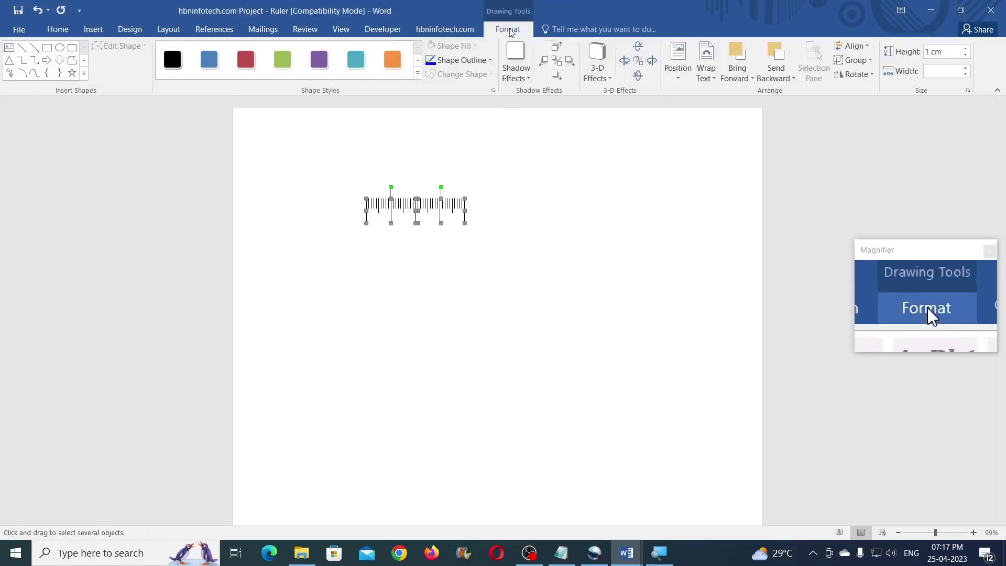
pyautogui.click(854, 59)
pyautogui.click(862, 76)
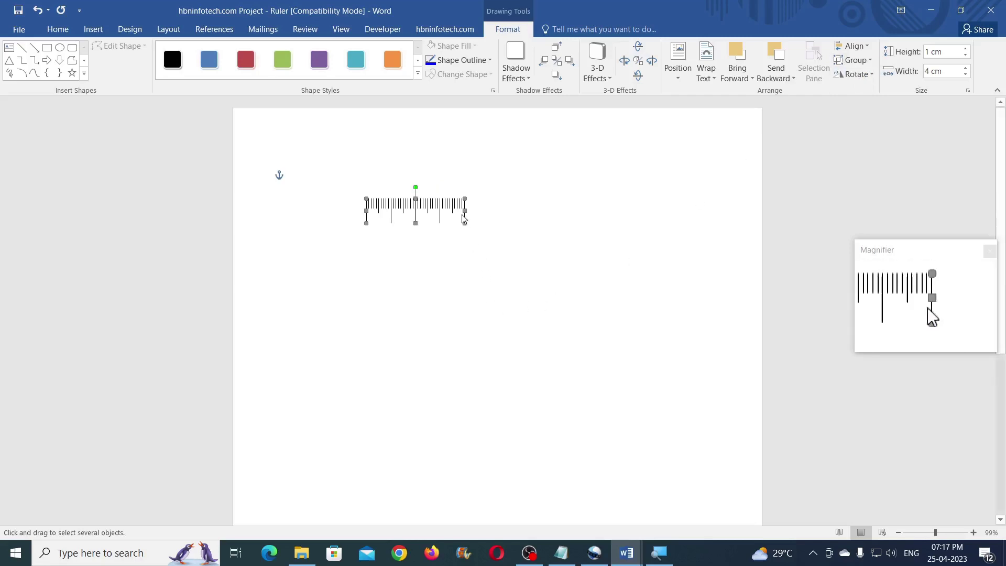
# Duplicate the 4 cm tick group below and to the right of the original and ungroup the copy through all its nested levels.
pyautogui.moveTo(457, 211); pyautogui.dragTo(560, 272)
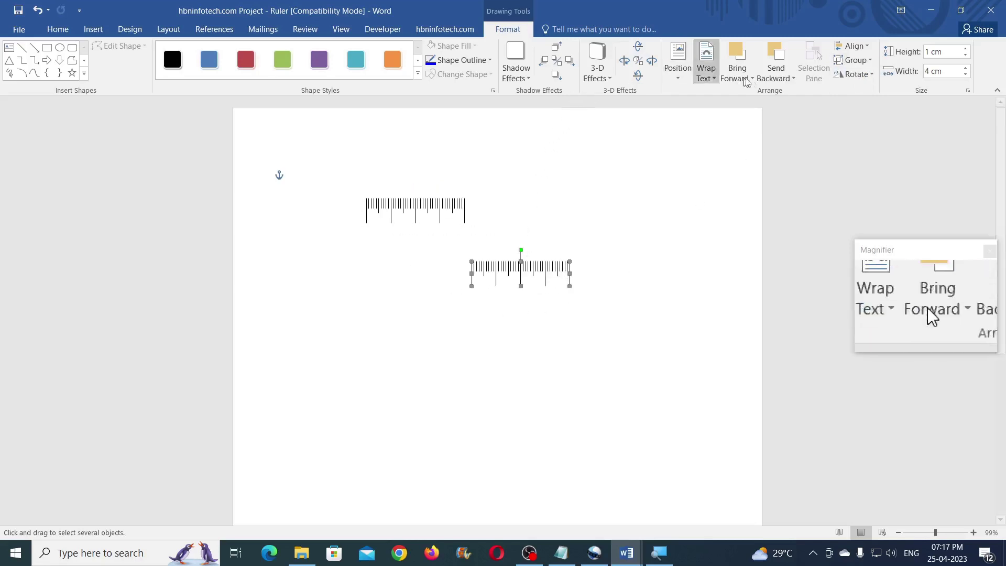
pyautogui.click(857, 61)
pyautogui.click(863, 107)
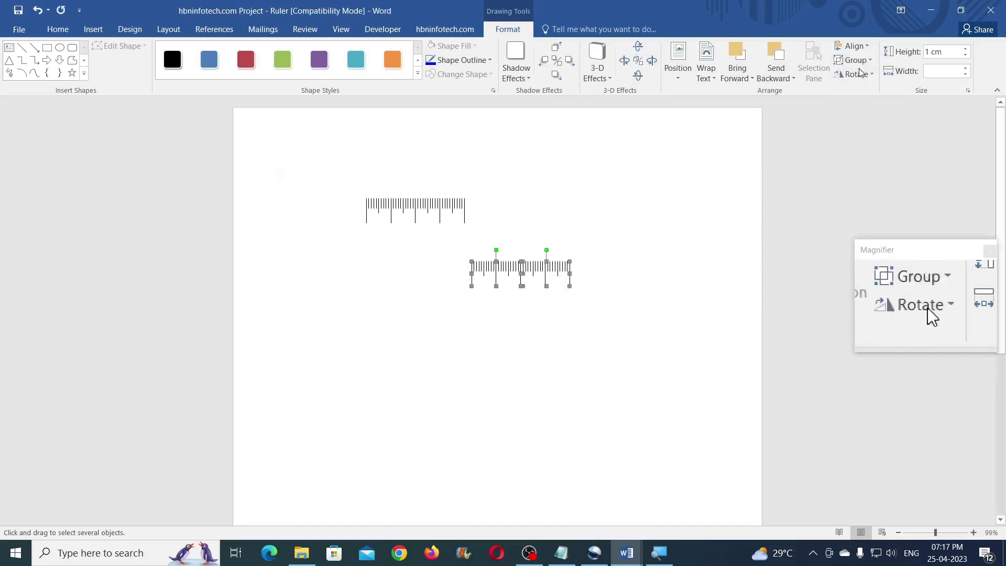
pyautogui.click(857, 61)
pyautogui.click(870, 107)
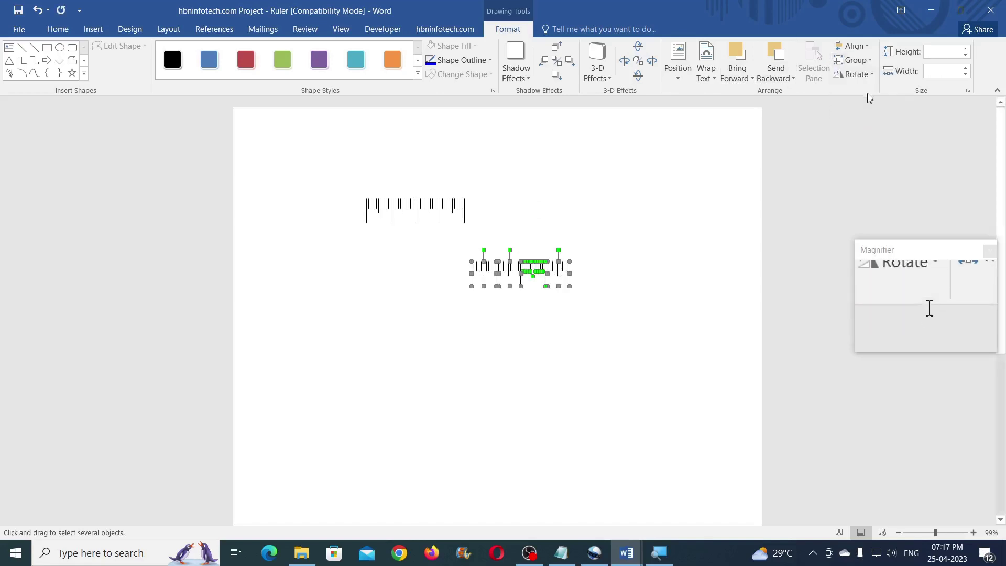
pyautogui.click(864, 61)
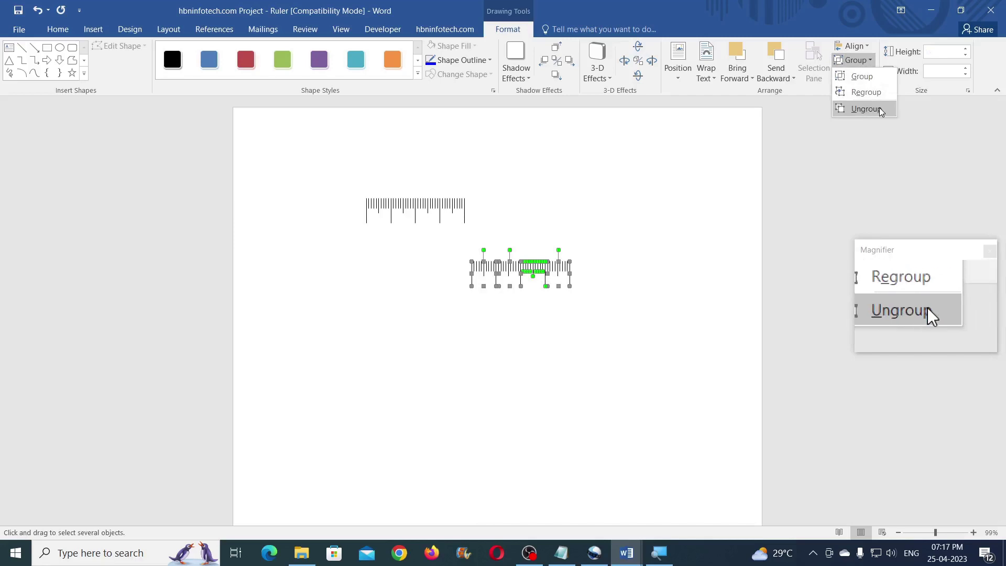
pyautogui.click(885, 108)
pyautogui.click(856, 61)
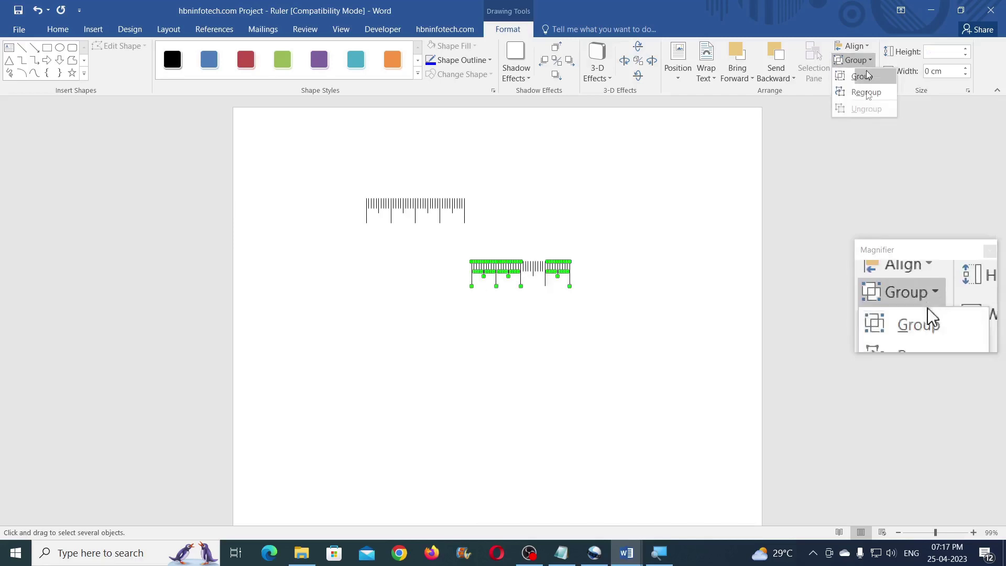
pyautogui.click(617, 275)
# Delete the first long tick line at the left end of the ungrouped copy.
pyautogui.click(473, 288)
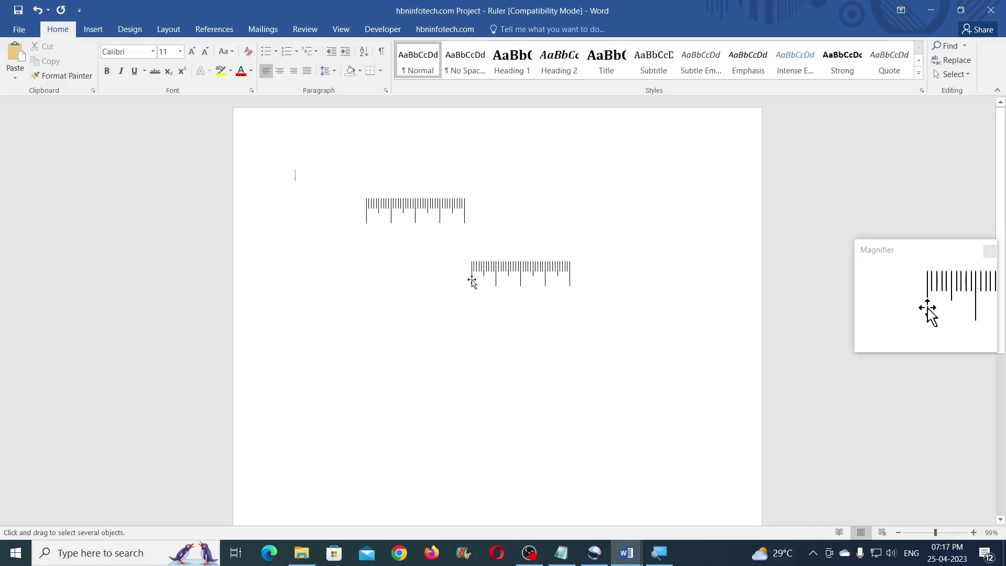
pyautogui.click(472, 282)
pyautogui.click(474, 300)
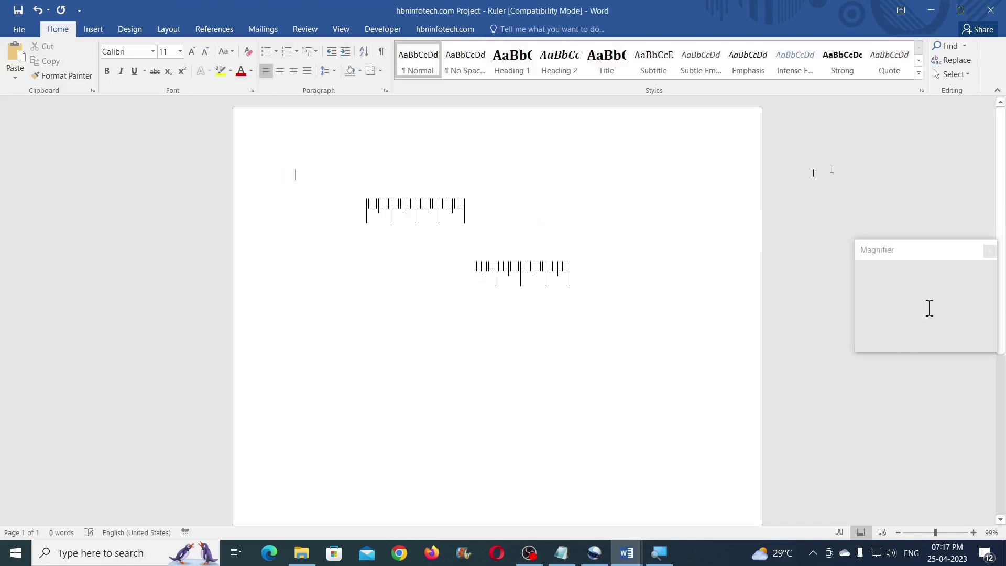
# Select all remaining lines of the ungrouped copy as objects, group them and deselect the group.
pyautogui.click(953, 75)
pyautogui.click(835, 106)
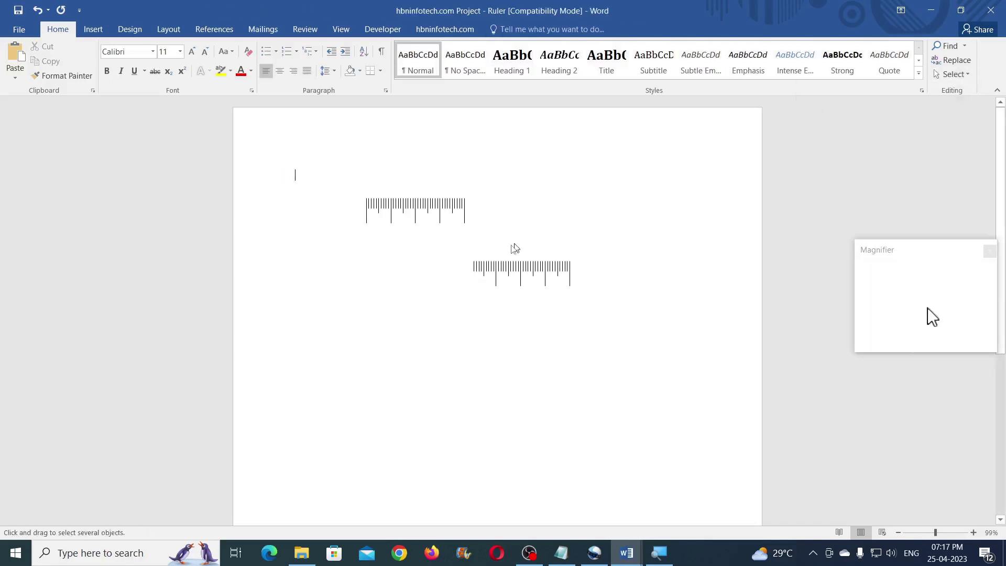
pyautogui.moveTo(590, 336); pyautogui.dragTo(612, 297)
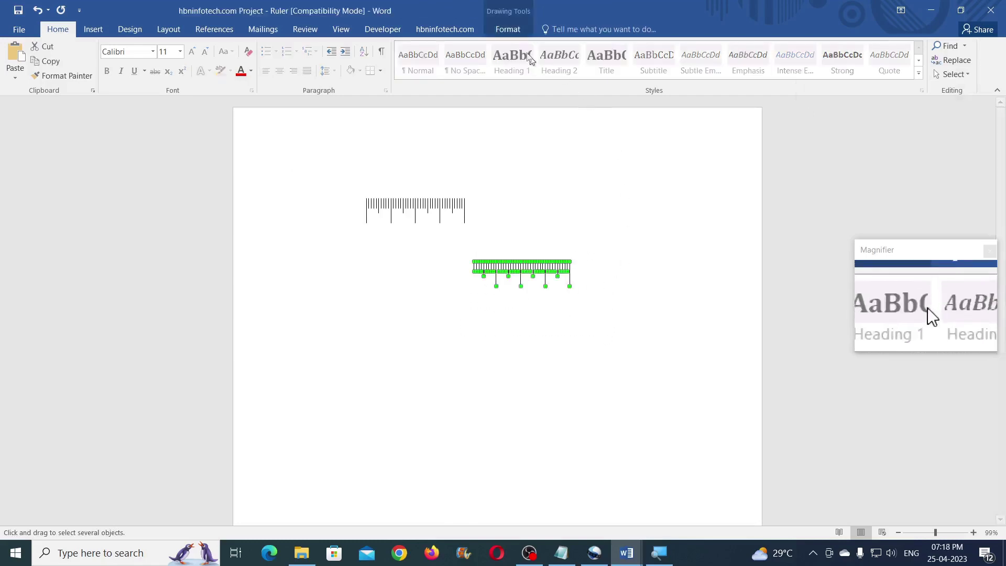
pyautogui.click(508, 29)
pyautogui.click(862, 61)
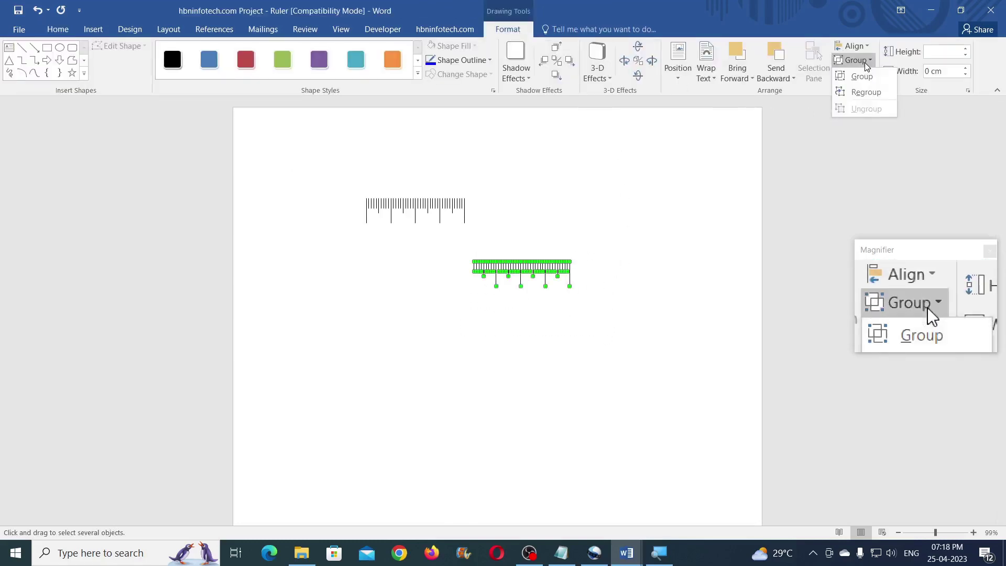
pyautogui.click(862, 77)
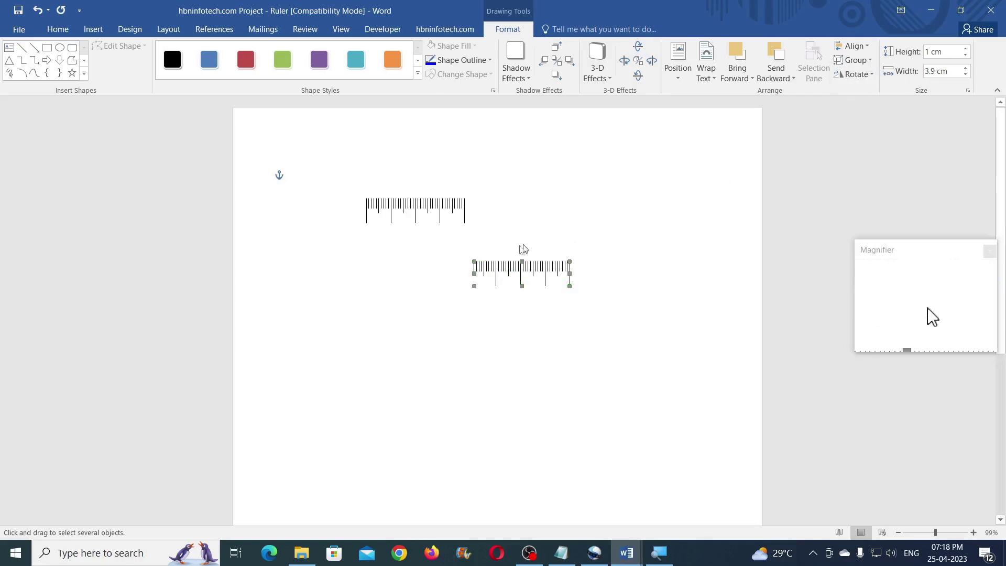
pyautogui.click(382, 274)
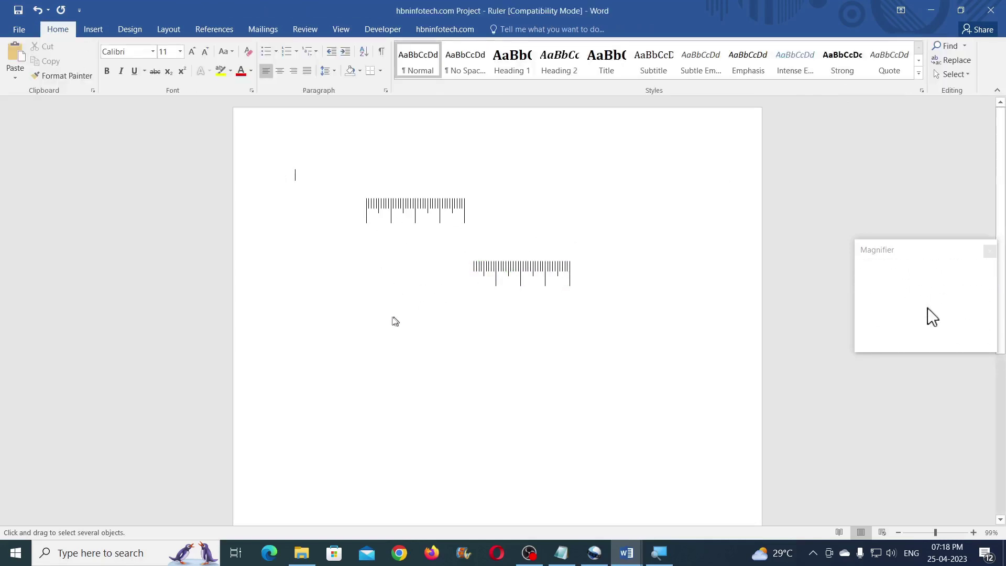
# Draw a horizontal guide line below the tick groups and set its width to 8 cm.
pyautogui.click(93, 28)
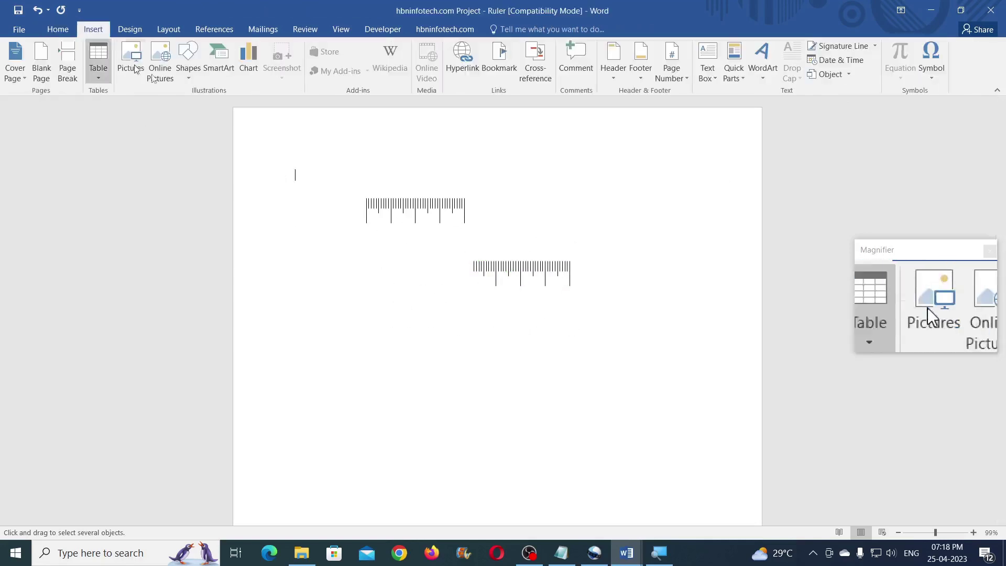
pyautogui.click(181, 78)
pyautogui.click(199, 106)
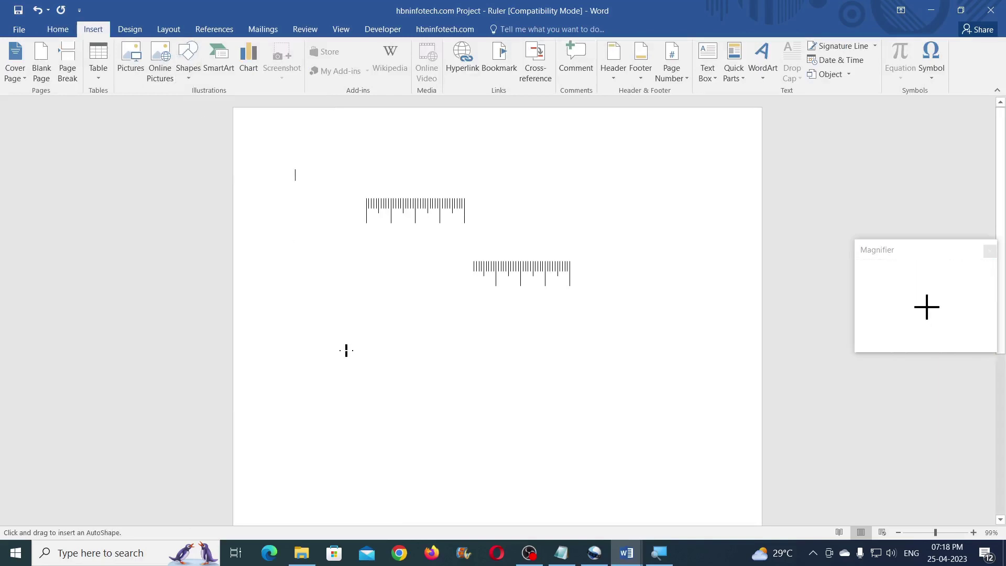
pyautogui.moveTo(464, 340); pyautogui.dragTo(487, 336)
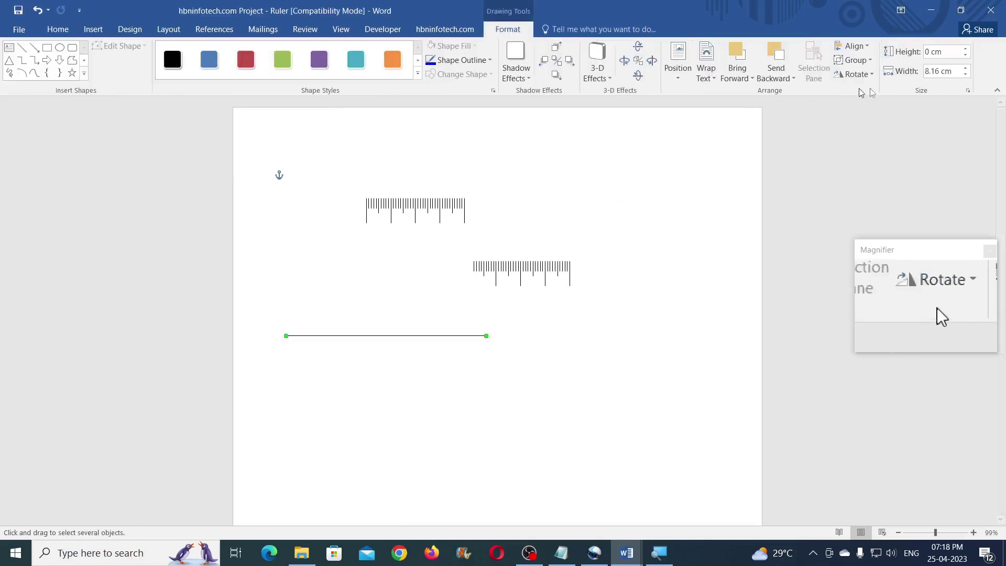
pyautogui.click(951, 71)
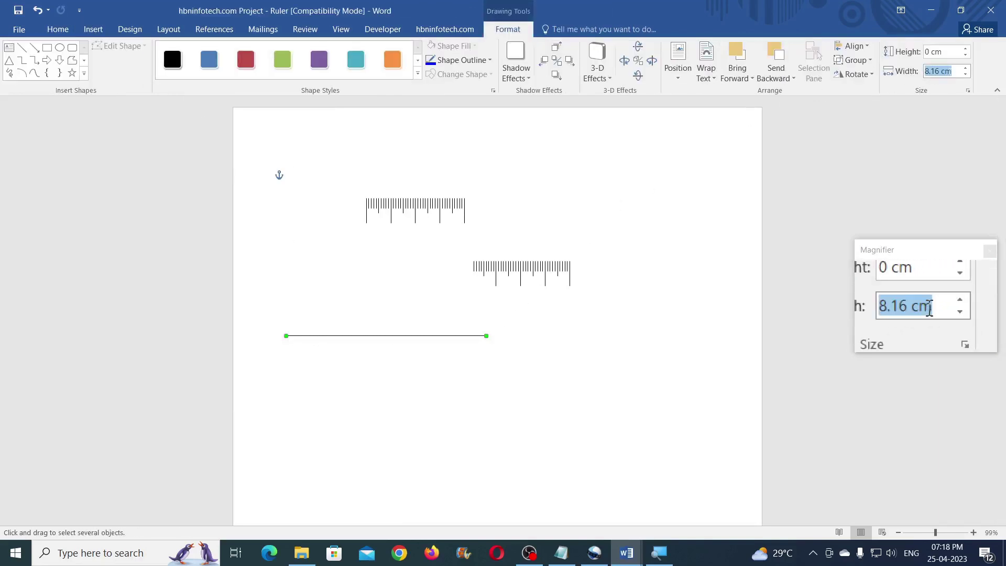
pyautogui.press('Return')
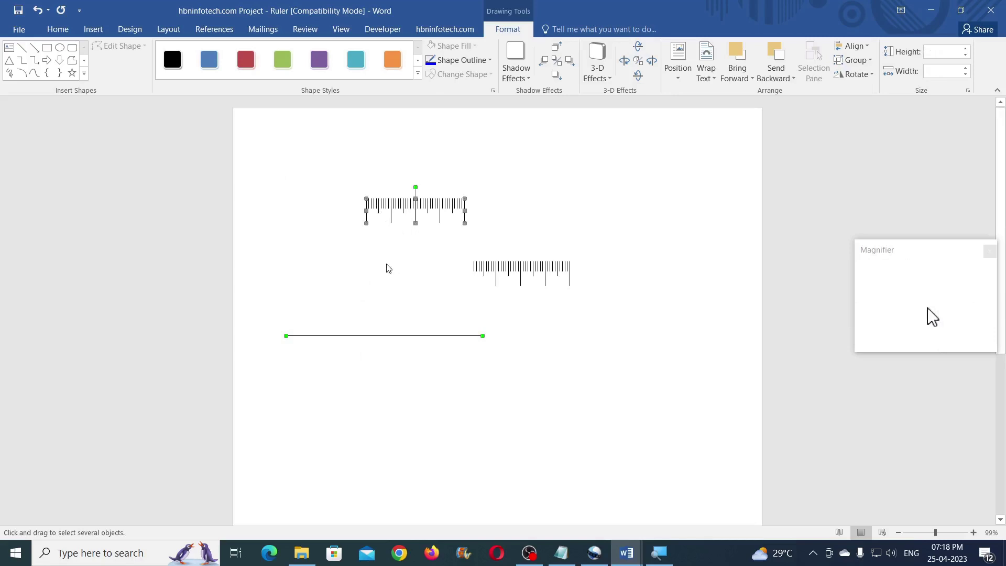
# Left-align the original 4 cm tick group with the 8 cm guide line and group the two together.
pyautogui.click(867, 47)
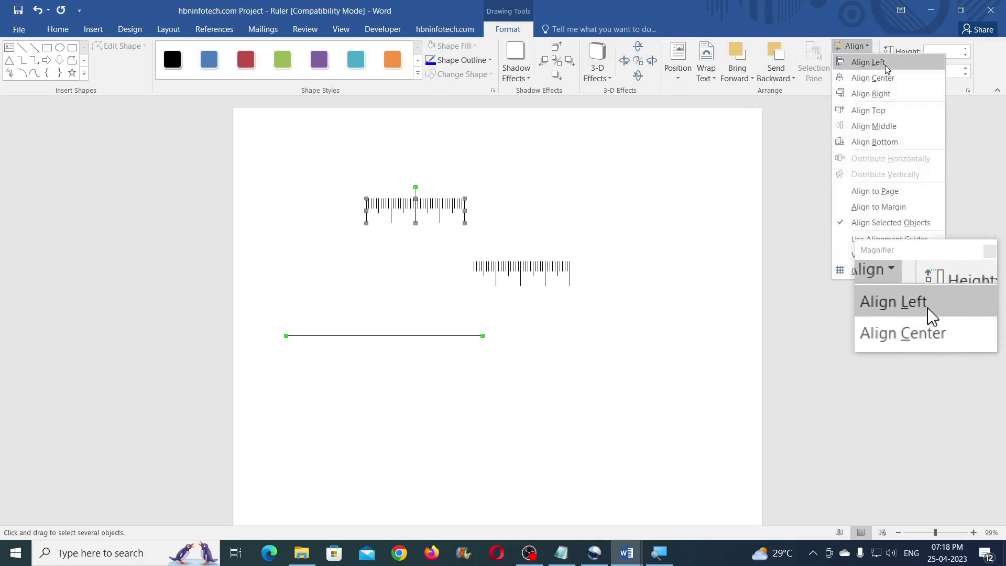
pyautogui.click(883, 64)
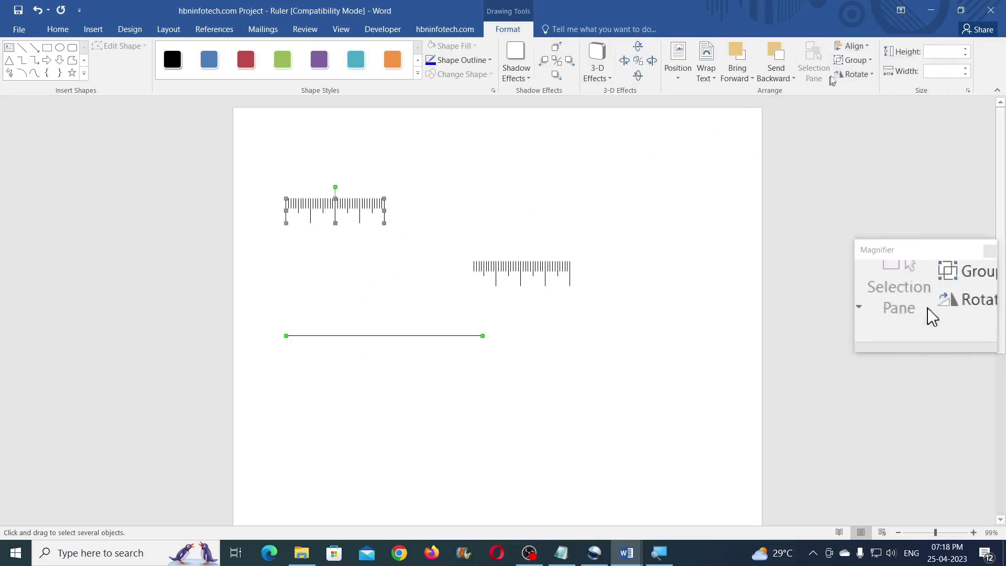
pyautogui.click(860, 59)
pyautogui.click(878, 80)
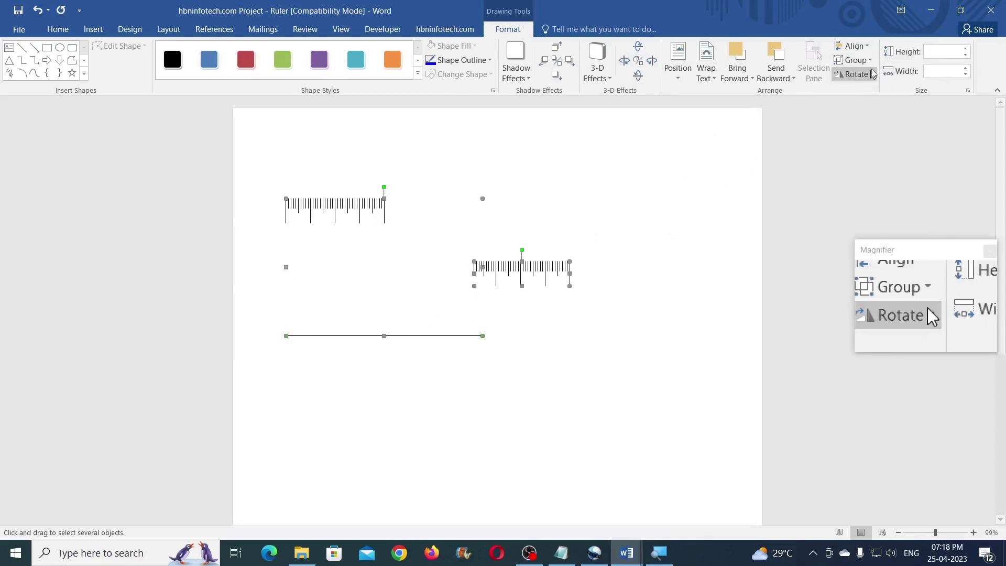
# Align the group containing the 8 cm guide line with the shortened copy at the right and top edges, and deselect them.
pyautogui.click(853, 46)
pyautogui.click(889, 96)
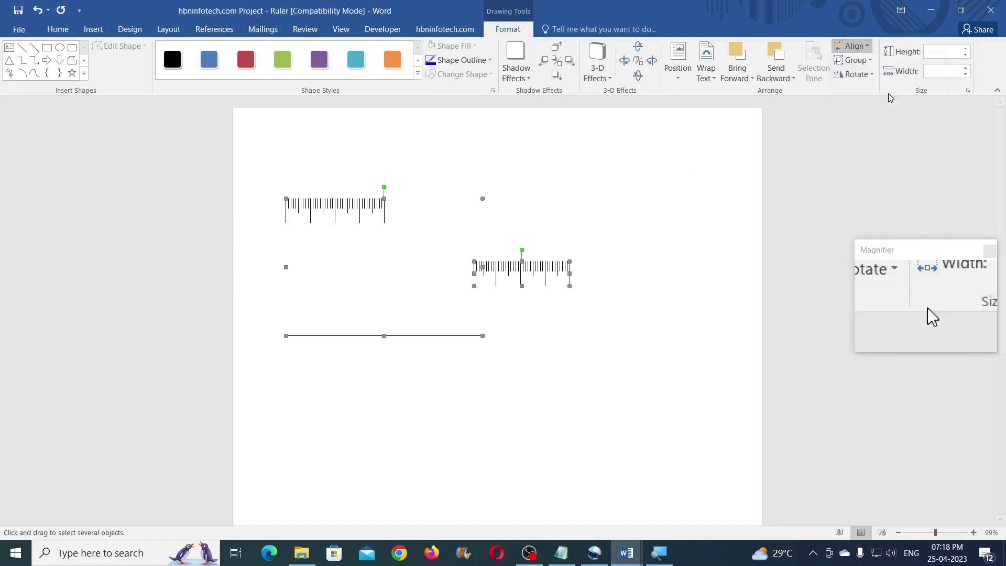
pyautogui.click(866, 47)
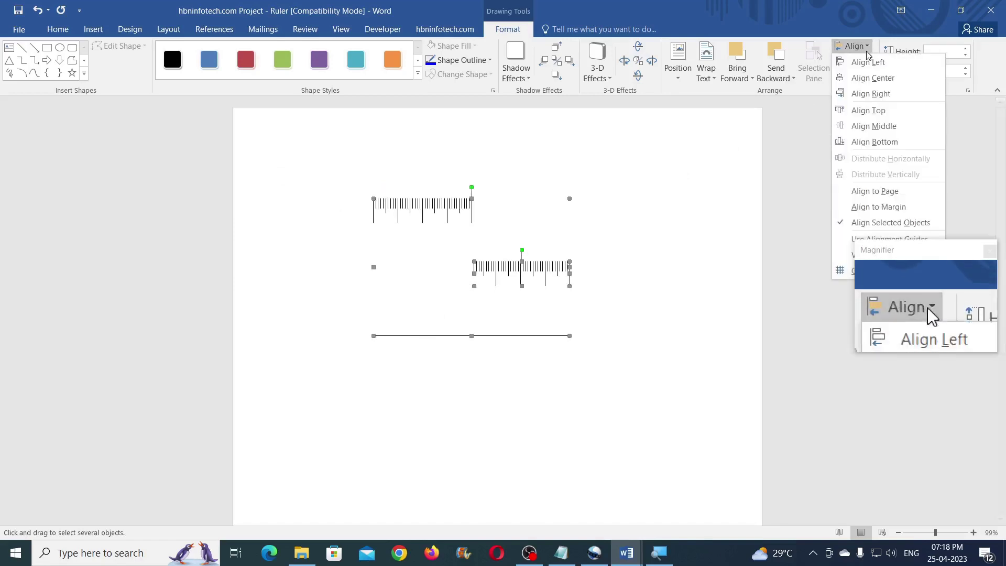
pyautogui.click(873, 108)
pyautogui.click(648, 290)
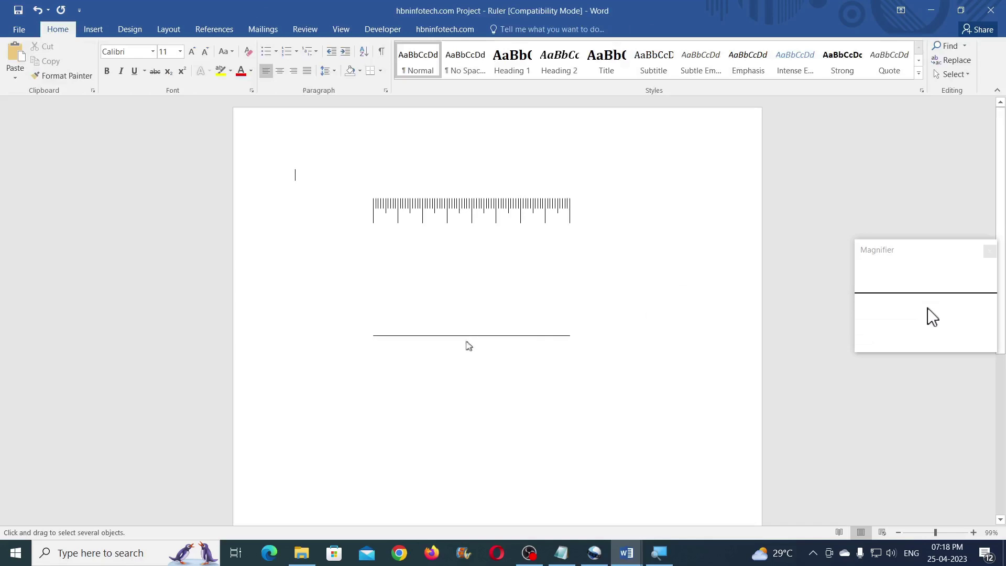
# Ungroup the 8 cm guide line from the first half of the ticks and delete the line.
pyautogui.click(464, 336)
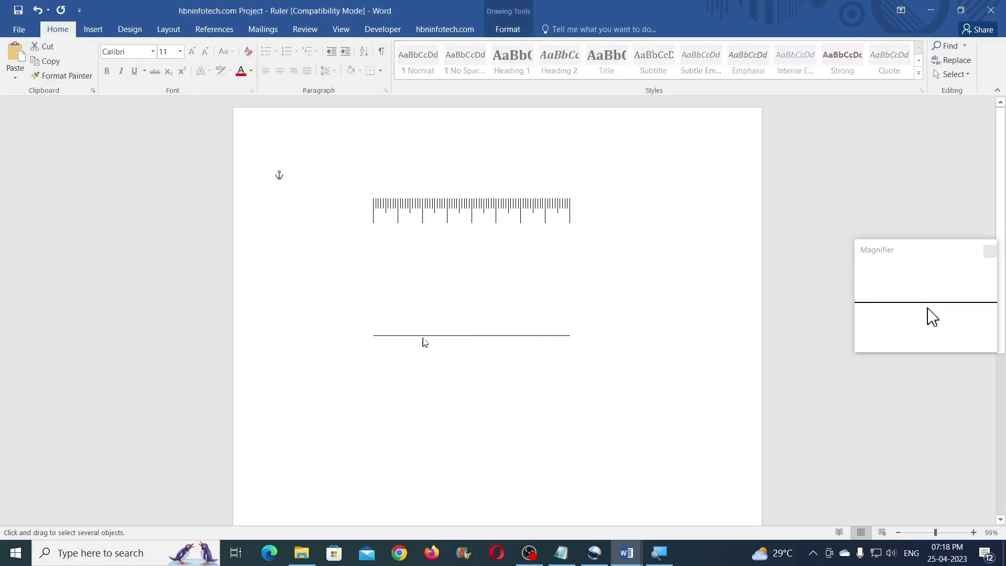
pyautogui.click(508, 30)
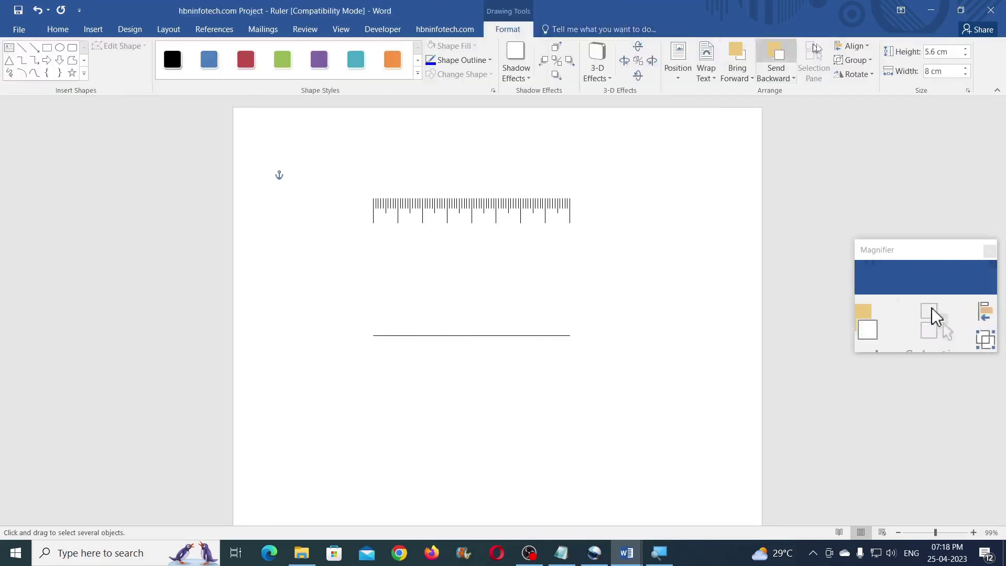
pyautogui.click(872, 64)
pyautogui.click(863, 106)
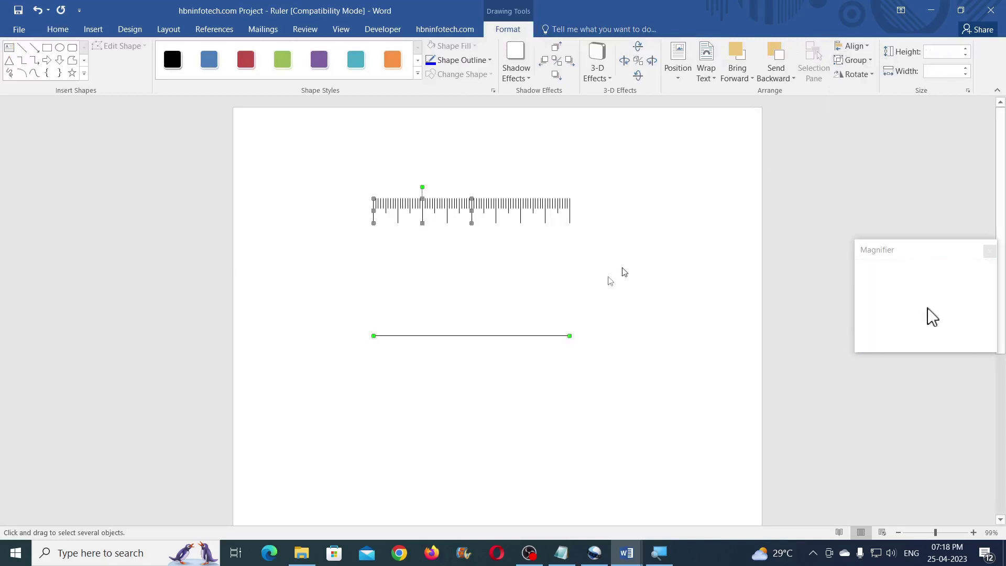
pyautogui.click(548, 349)
pyautogui.click(548, 336)
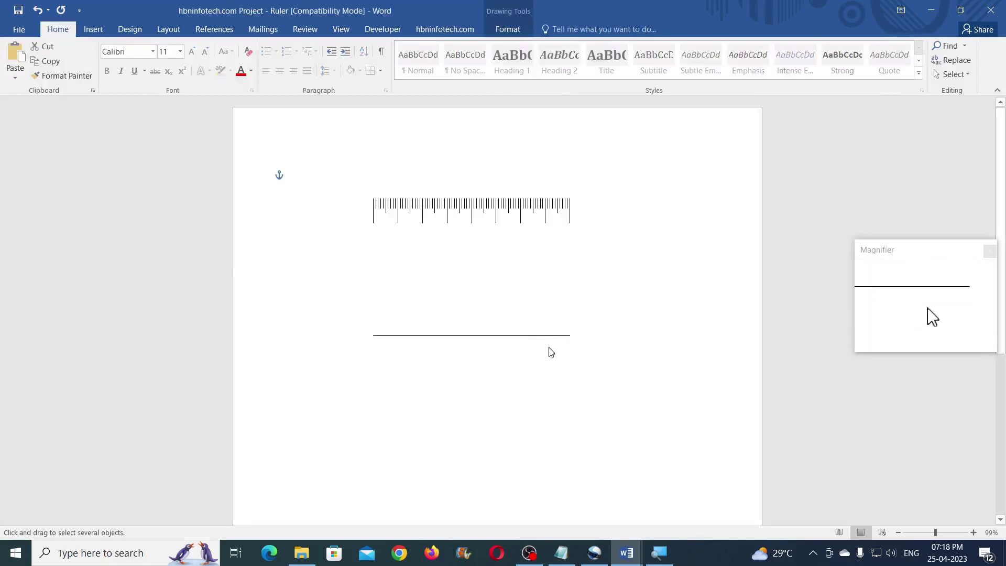
pyautogui.press('Delete')
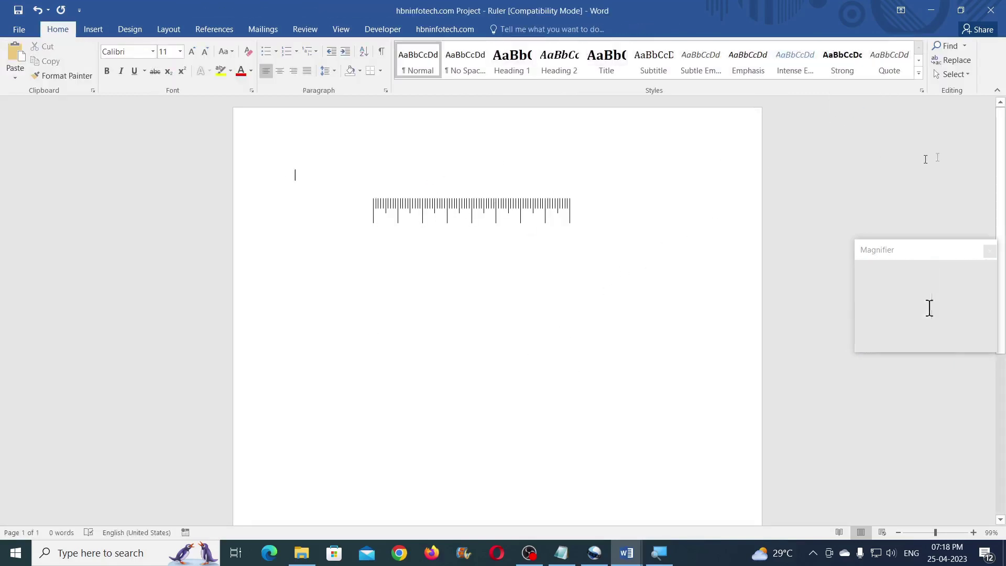
# Select both adjoining 4 cm halves of the ruler as objects and combine them into one 8 cm tick group.
pyautogui.click(954, 74)
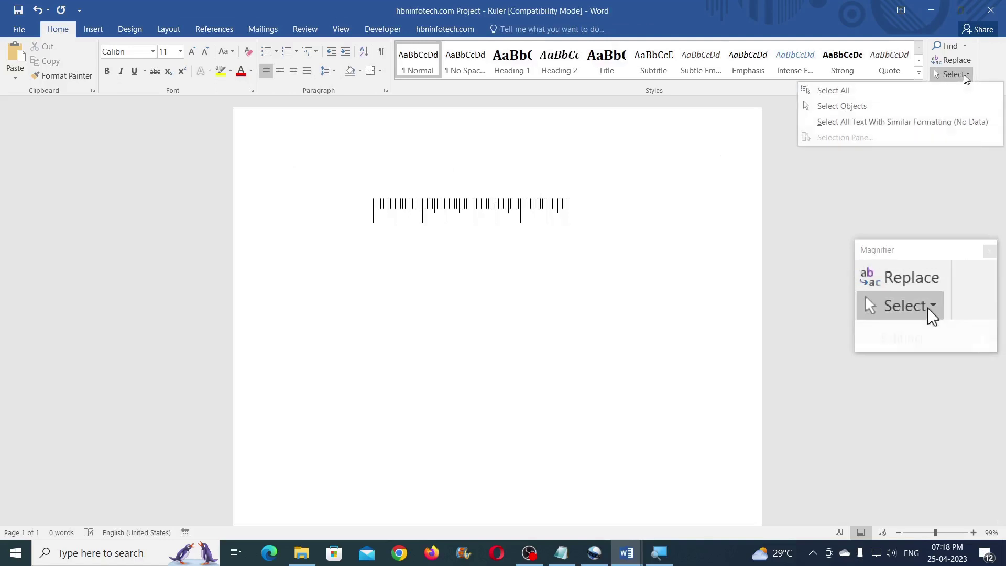
pyautogui.click(855, 108)
pyautogui.moveTo(364, 192)
pyautogui.mouseDown()
pyautogui.moveTo(570, 258)
pyautogui.moveTo(603, 253)
pyautogui.mouseUp()
pyautogui.click(516, 30)
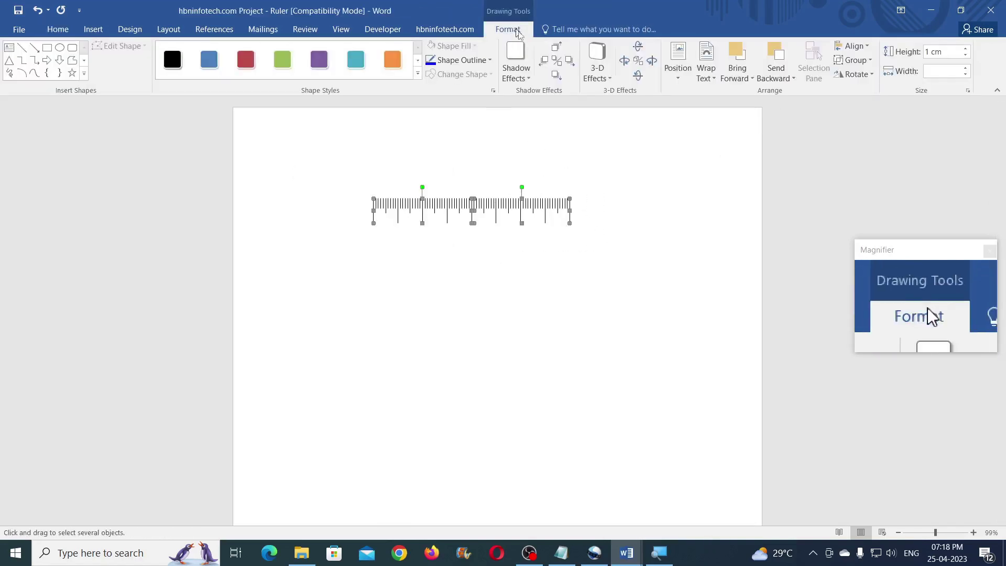
pyautogui.click(855, 60)
pyautogui.click(867, 91)
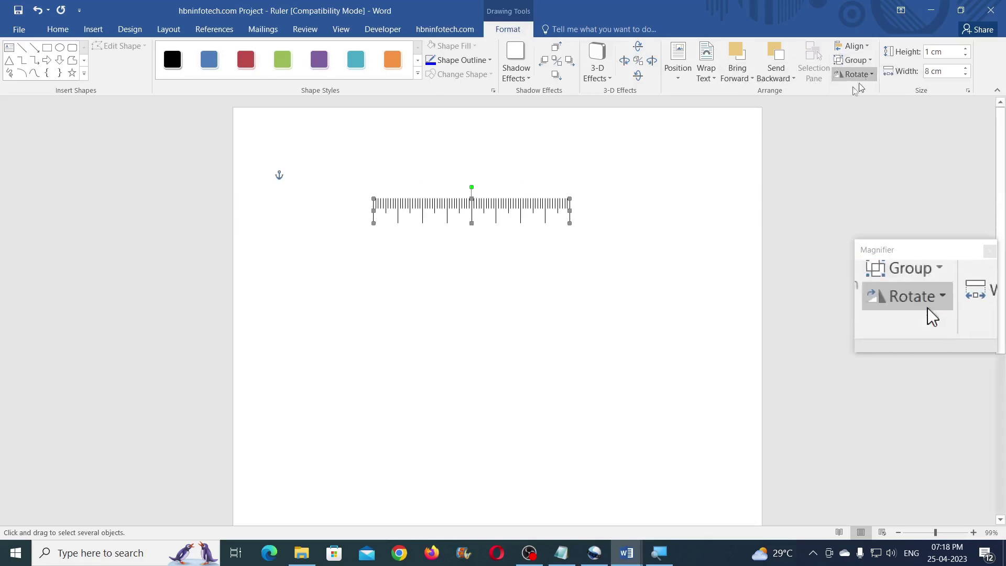
# Move the 8 cm tick group toward the page's left side and place a duplicate below and to the right of it.
pyautogui.moveTo(498, 206)
pyautogui.mouseDown()
pyautogui.moveTo(395, 225)
pyautogui.moveTo(431, 252)
pyautogui.moveTo(423, 228)
pyautogui.moveTo(529, 300)
pyautogui.mouseUp()
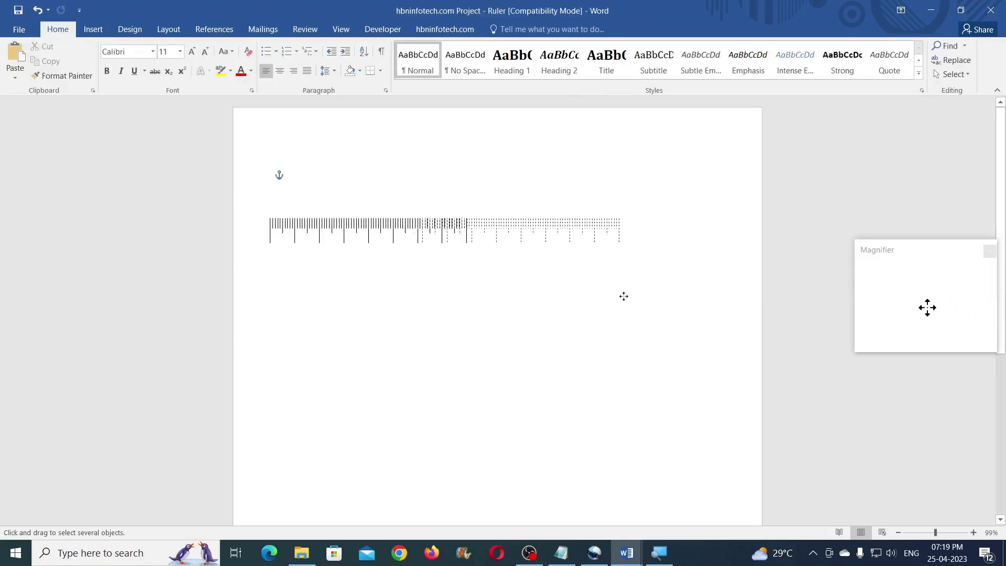
pyautogui.moveTo(617, 297); pyautogui.dragTo(627, 311)
pyautogui.click(638, 247)
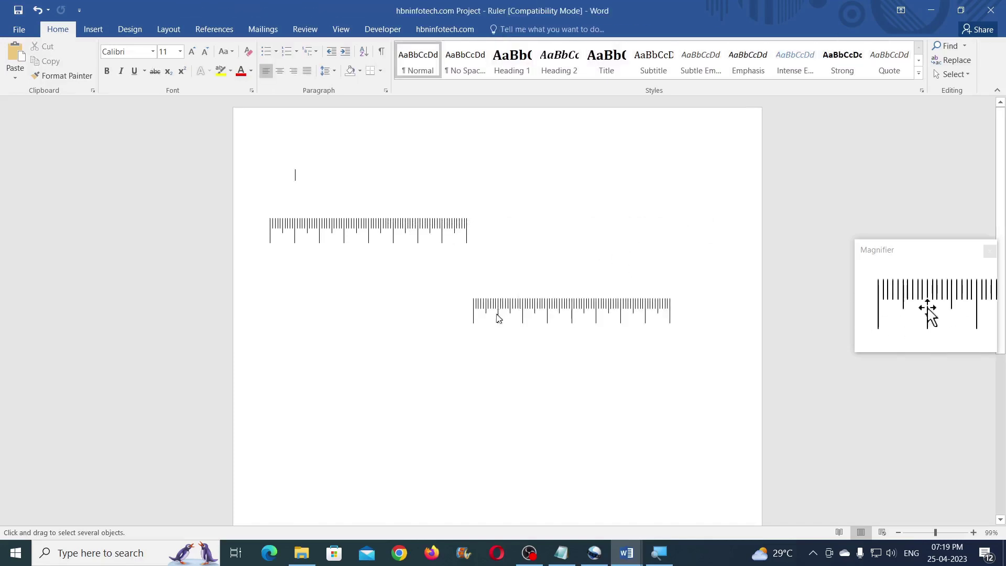
# Ungroup the lower 8 cm copy repeatedly down to single lines and delete its leftmost long tick.
pyautogui.click(516, 278)
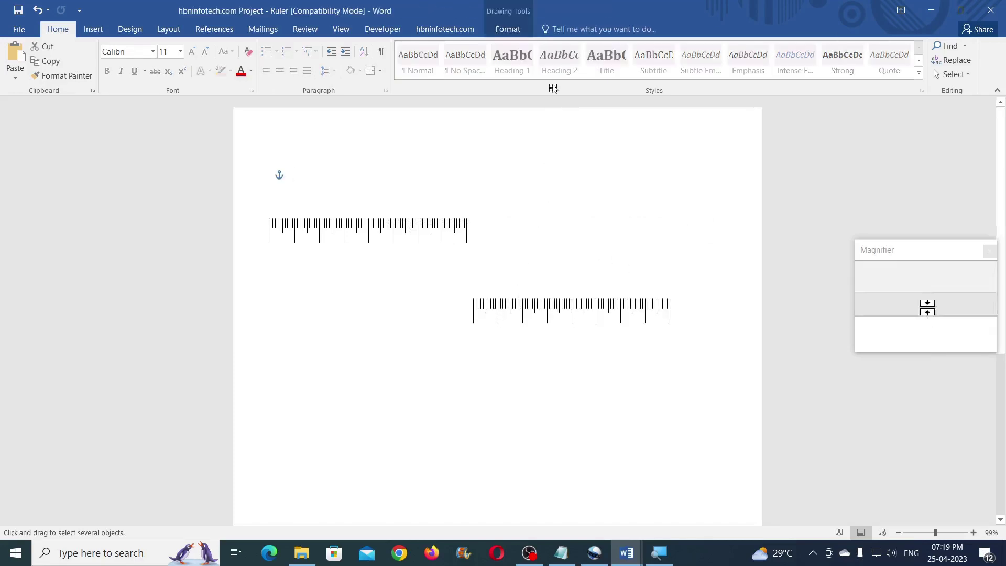
pyautogui.click(507, 29)
pyautogui.click(865, 61)
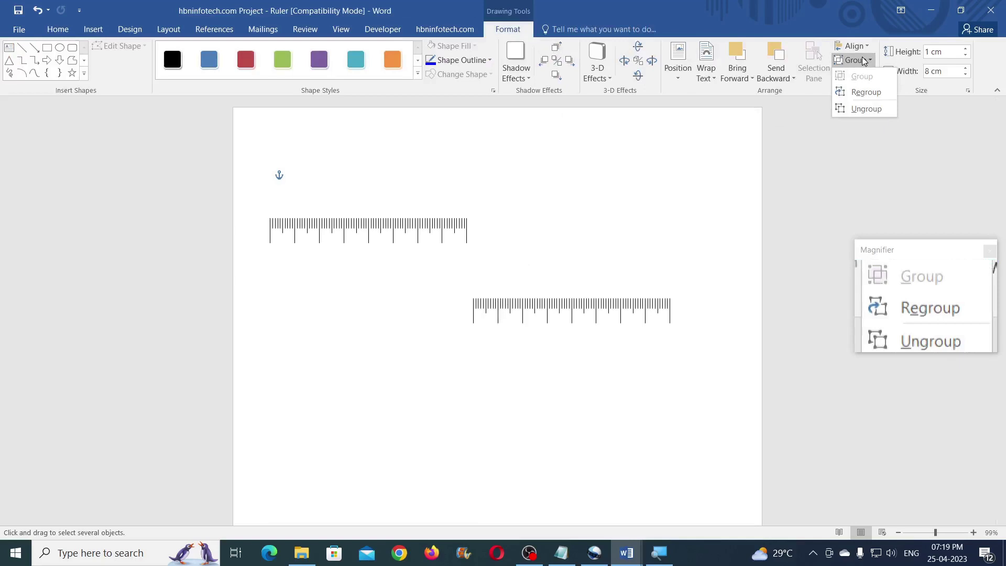
pyautogui.click(863, 112)
pyautogui.click(864, 61)
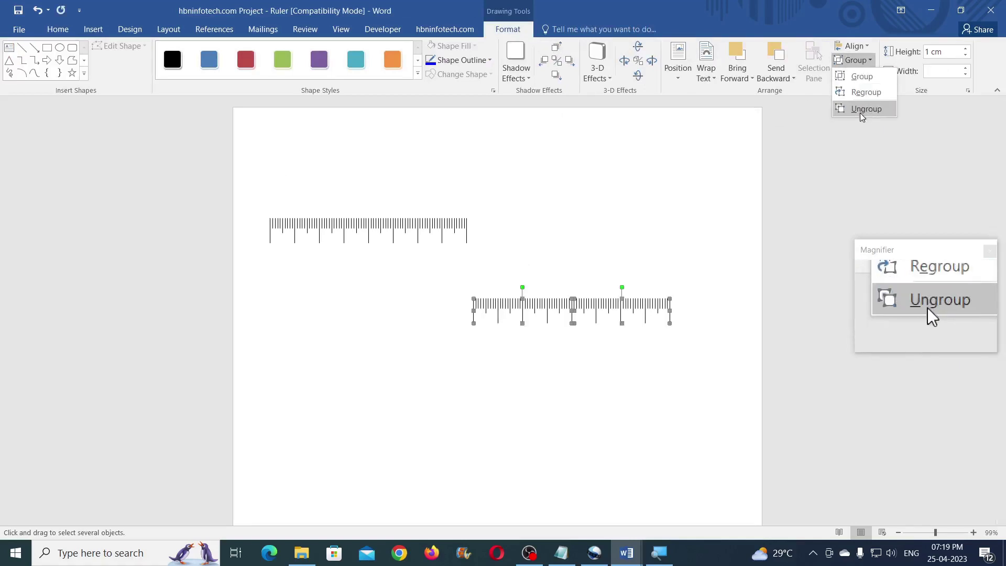
pyautogui.click(863, 111)
pyautogui.click(862, 61)
pyautogui.click(866, 111)
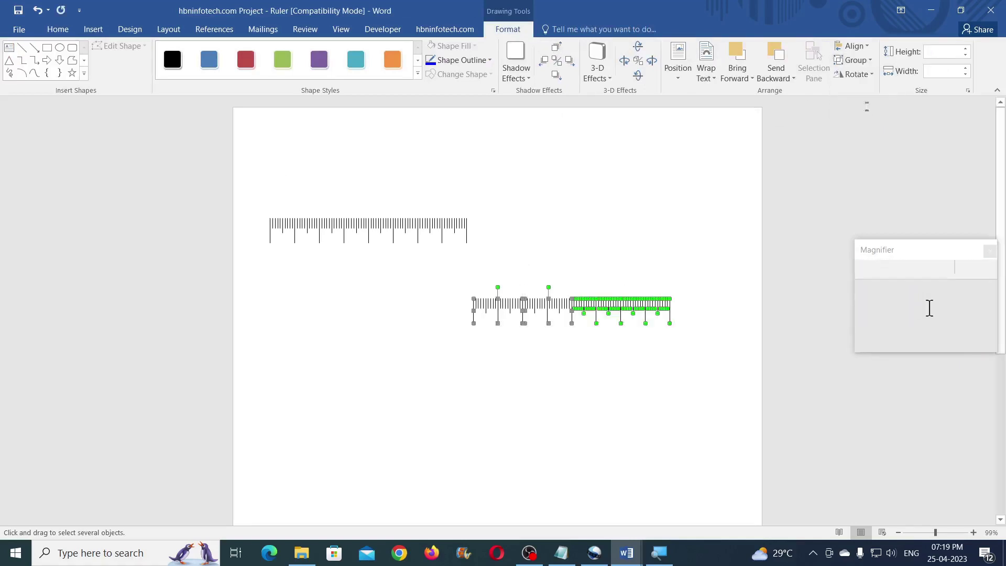
pyautogui.click(854, 60)
pyautogui.click(865, 109)
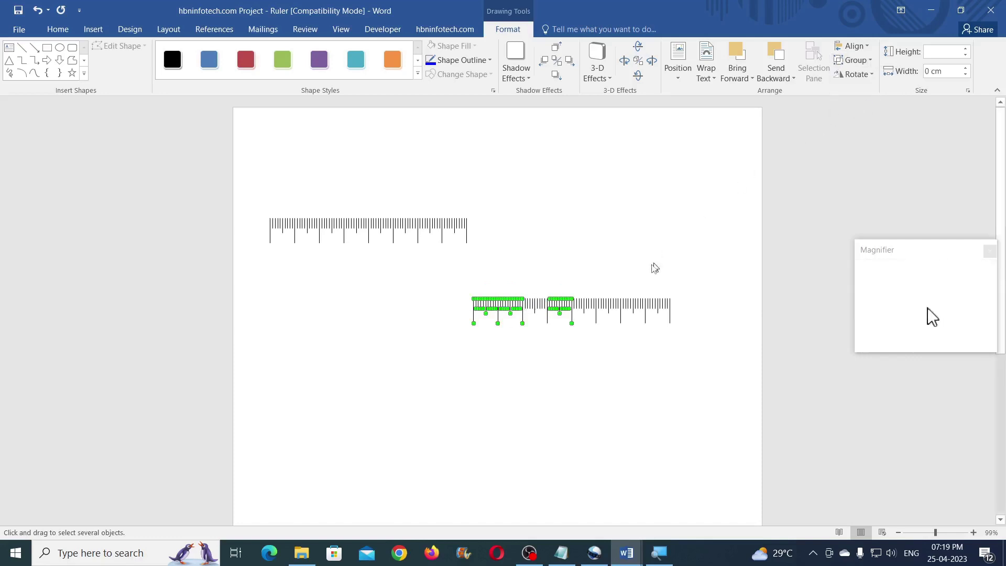
pyautogui.click(508, 295)
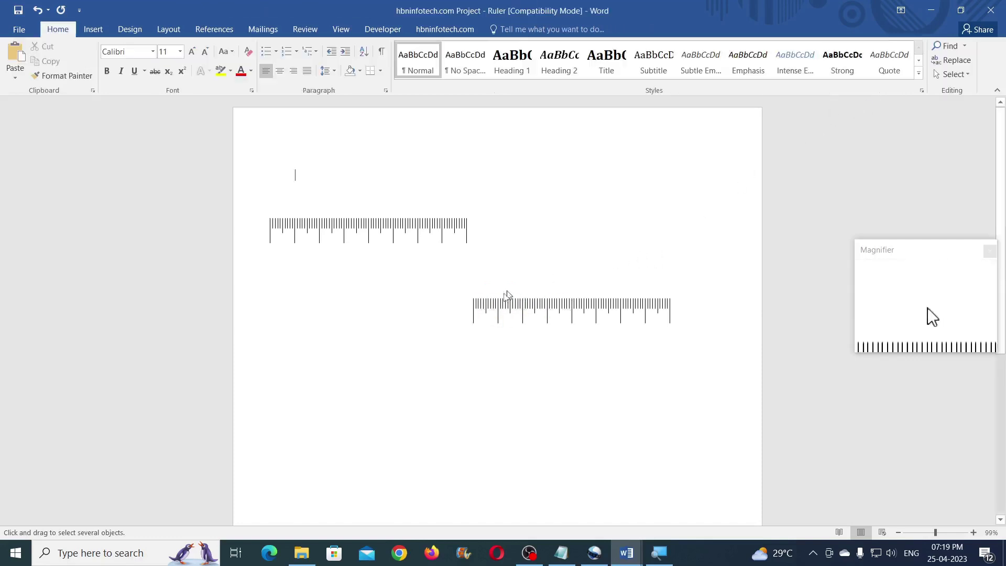
pyautogui.click(474, 318)
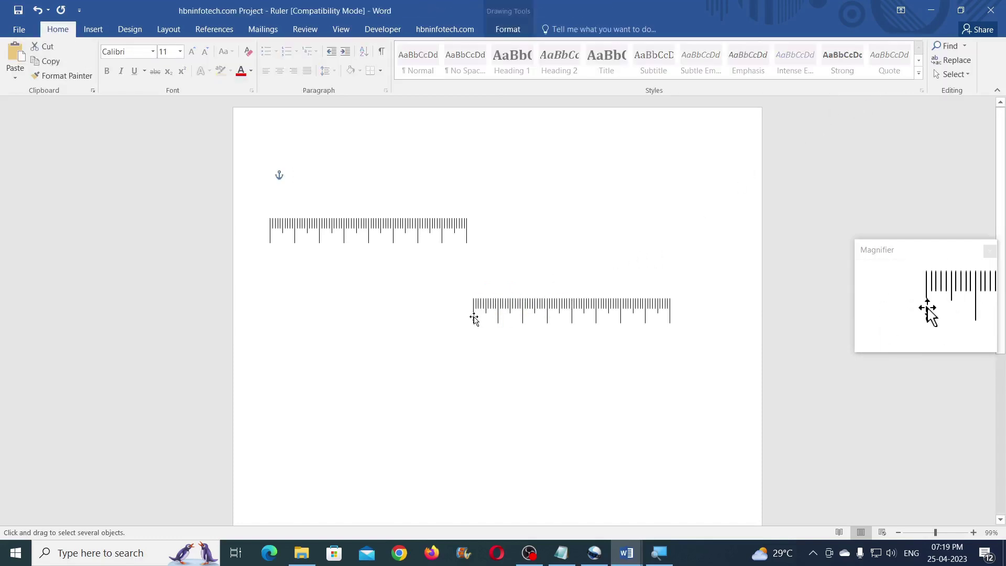
pyautogui.click(475, 319)
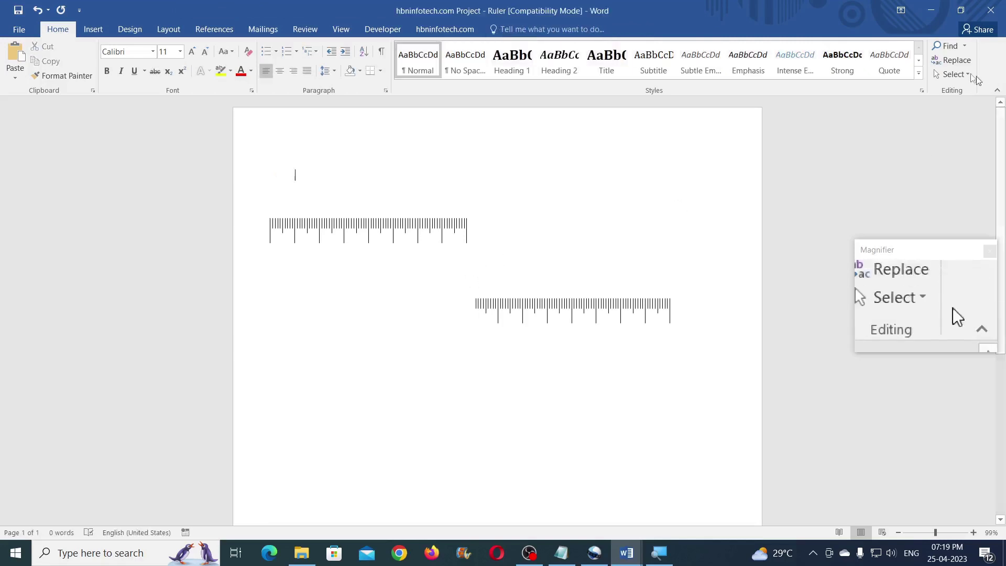
# Select all remaining ticks of the lower copy as objects, group them, and deselect the group.
pyautogui.click(953, 74)
pyautogui.click(838, 105)
pyautogui.moveTo(459, 287); pyautogui.dragTo(701, 362)
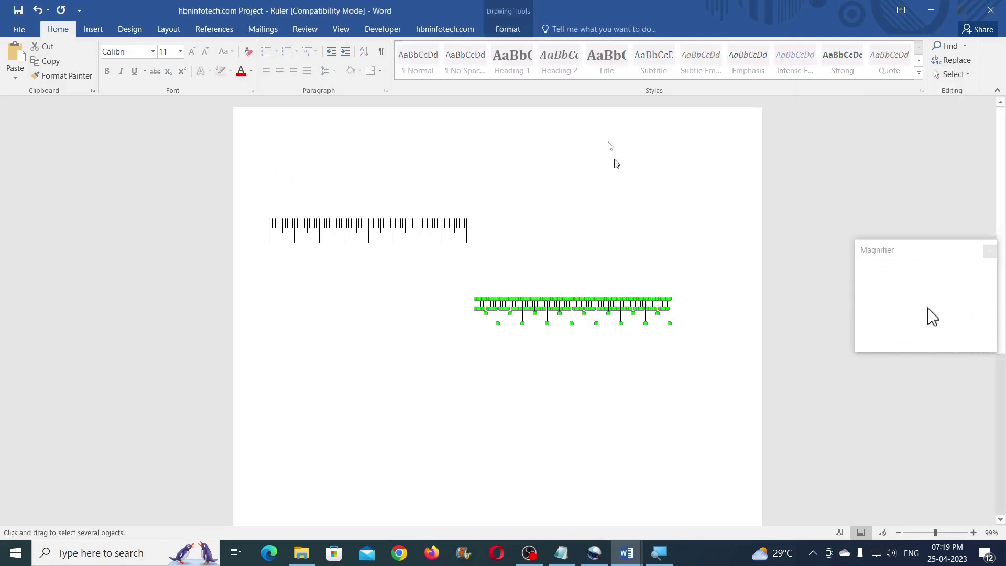
pyautogui.click(517, 32)
pyautogui.click(855, 60)
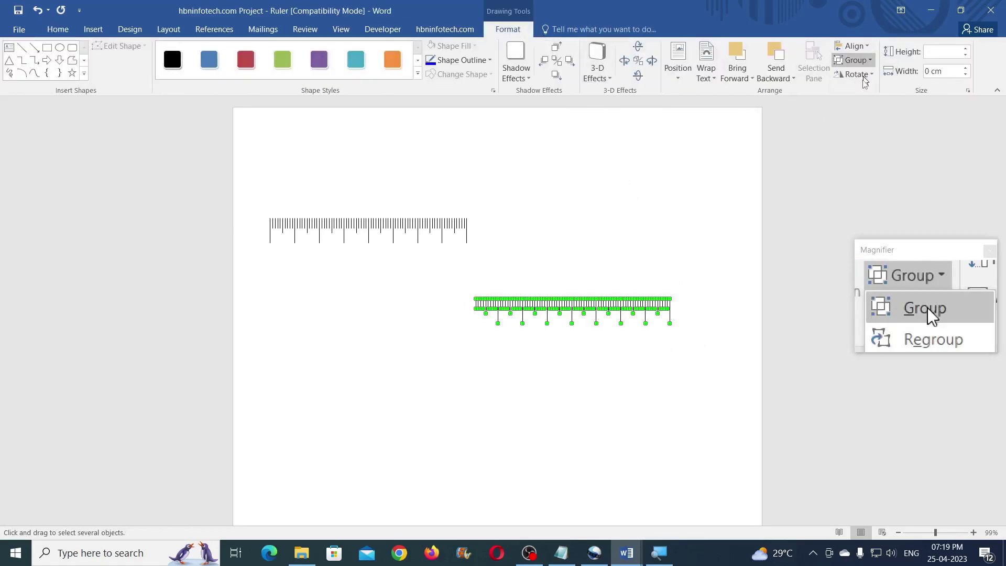
pyautogui.click(866, 83)
pyautogui.click(546, 243)
# Draw a horizontal guide line below the tick groups and set its width to 16 cm.
pyautogui.click(94, 30)
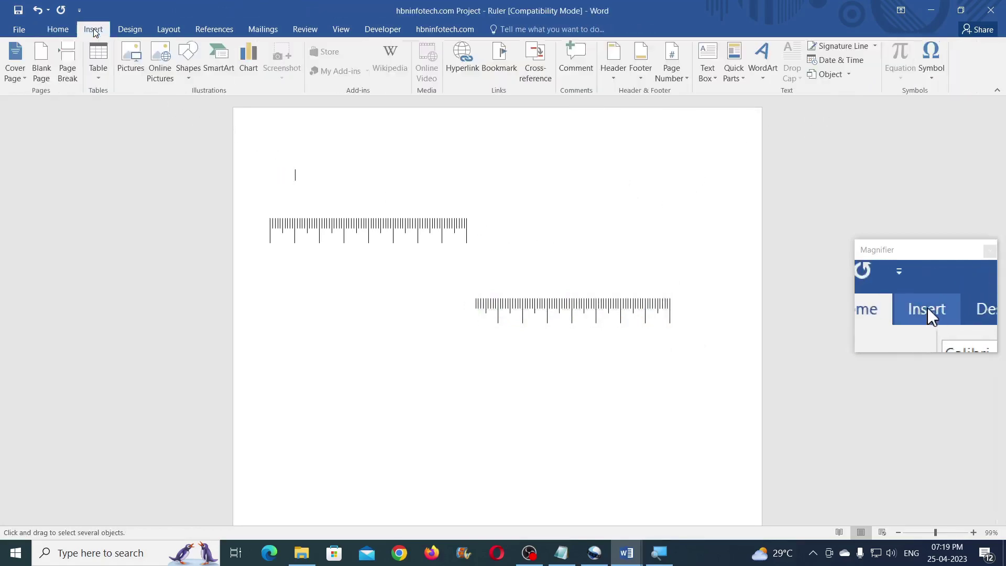
pyautogui.click(187, 62)
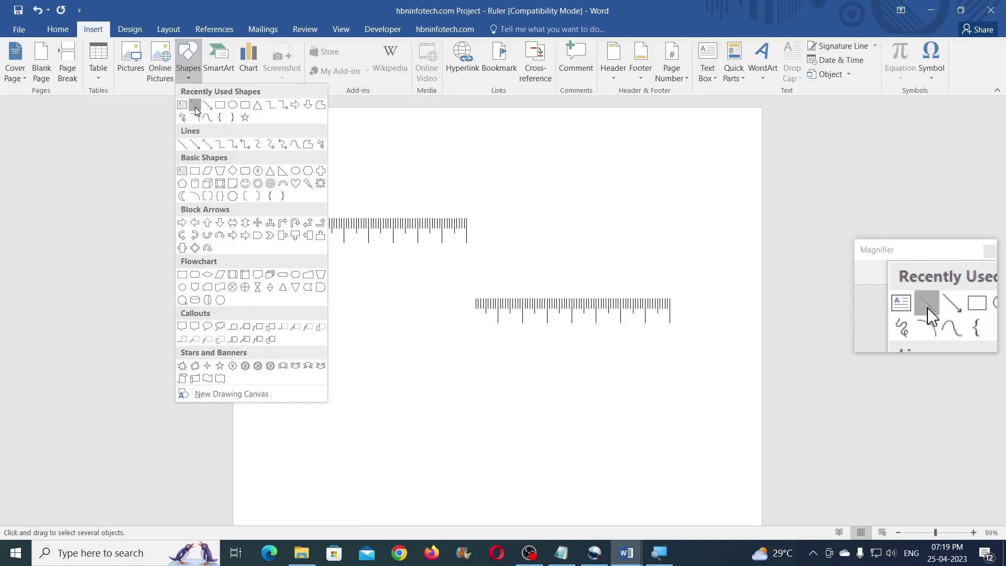
pyautogui.click(195, 107)
pyautogui.moveTo(611, 394); pyautogui.dragTo(611, 396)
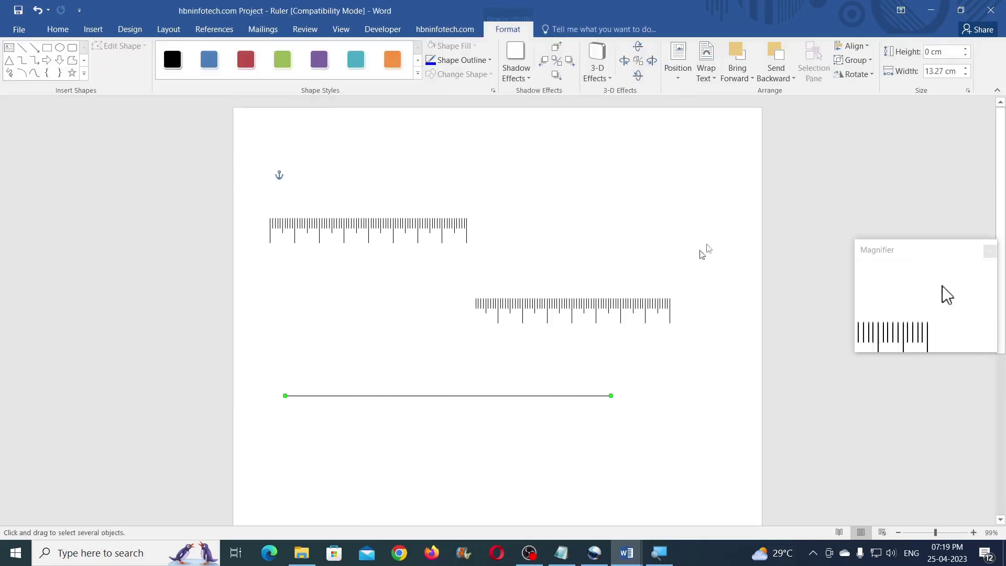
pyautogui.click(949, 74)
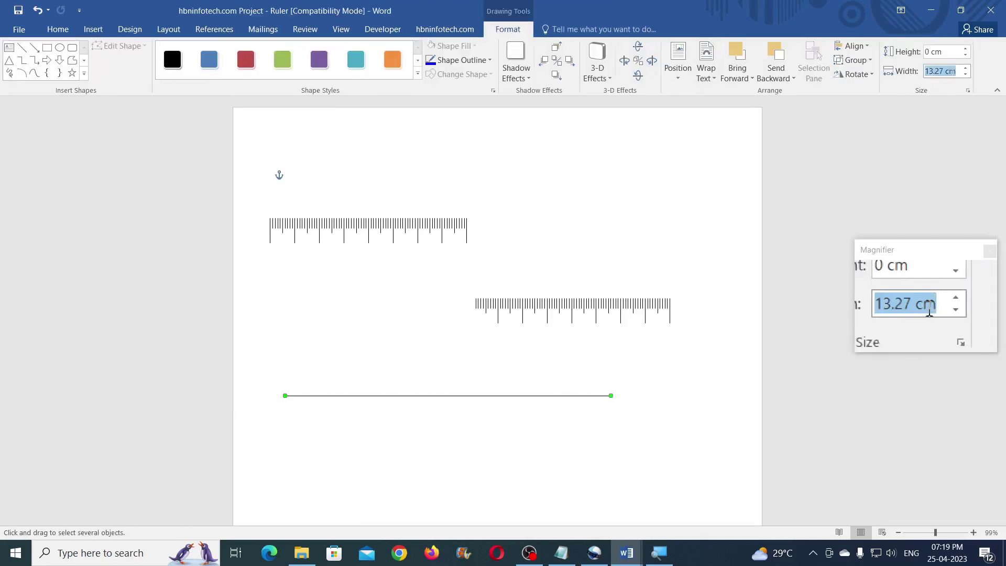
pyautogui.write('16')
pyautogui.press('Return')
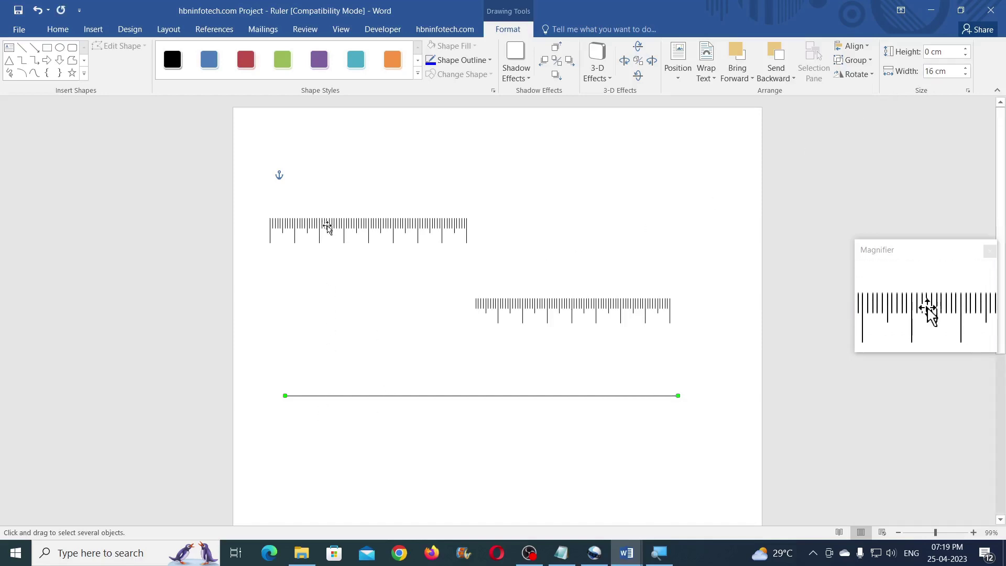
# Align the 16 cm guide line with the left edge of the upper 8 cm tick group and group the two.
pyautogui.click(852, 46)
pyautogui.click(875, 63)
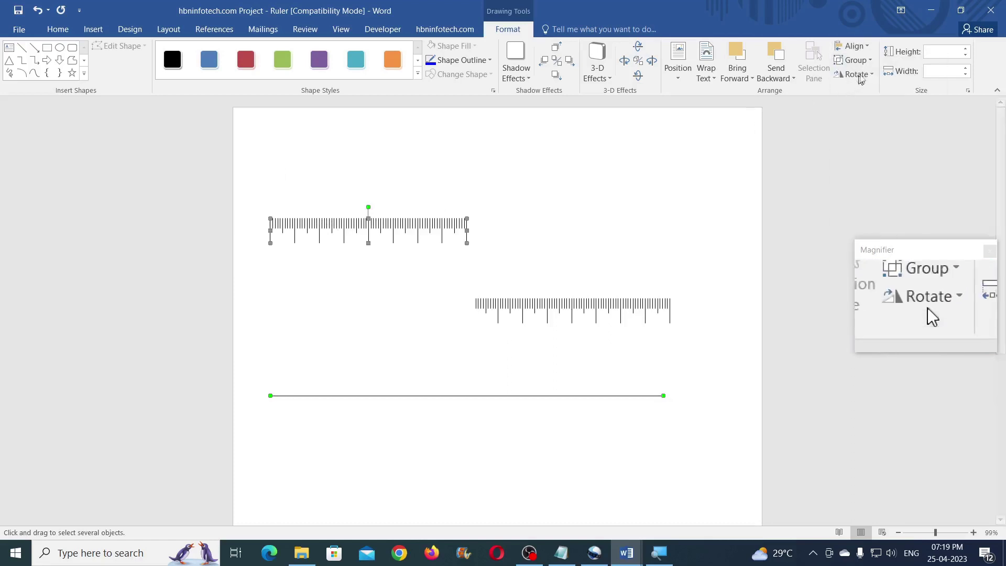
pyautogui.click(853, 60)
pyautogui.click(866, 77)
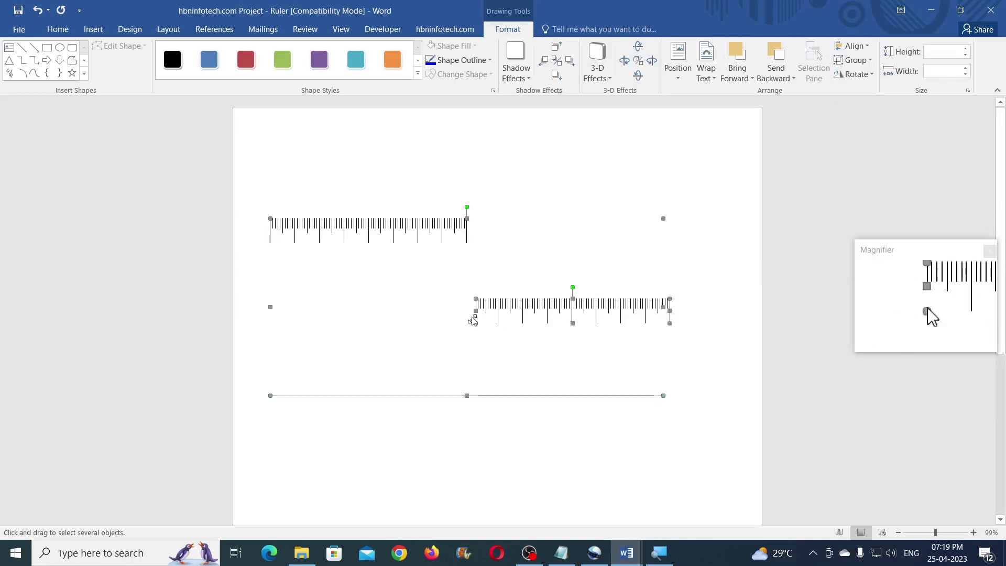
# Align the group containing the 16 cm guide line with the shortened copy at the right and top edges, and deselect them.
pyautogui.click(852, 46)
pyautogui.click(884, 97)
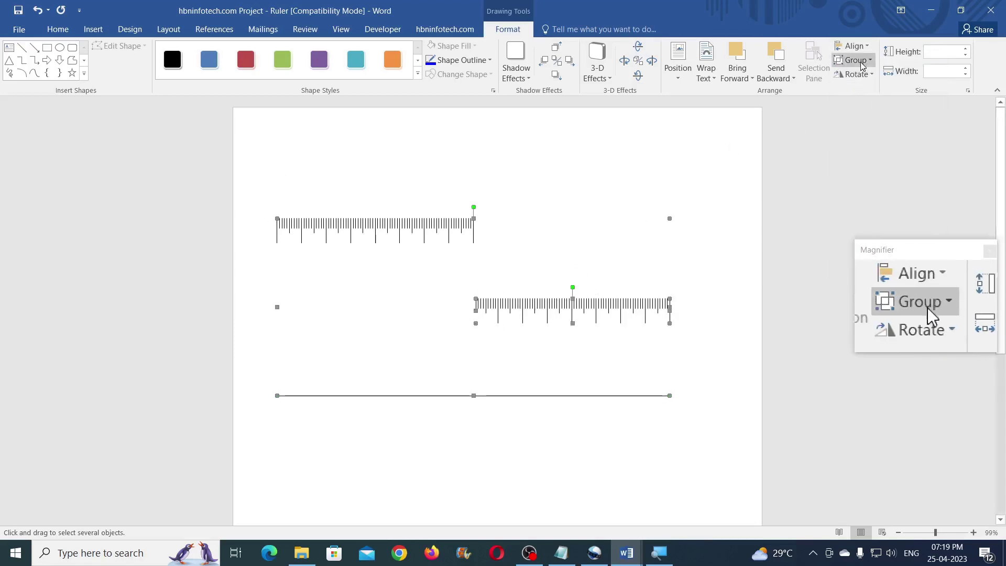
pyautogui.click(852, 47)
pyautogui.click(865, 106)
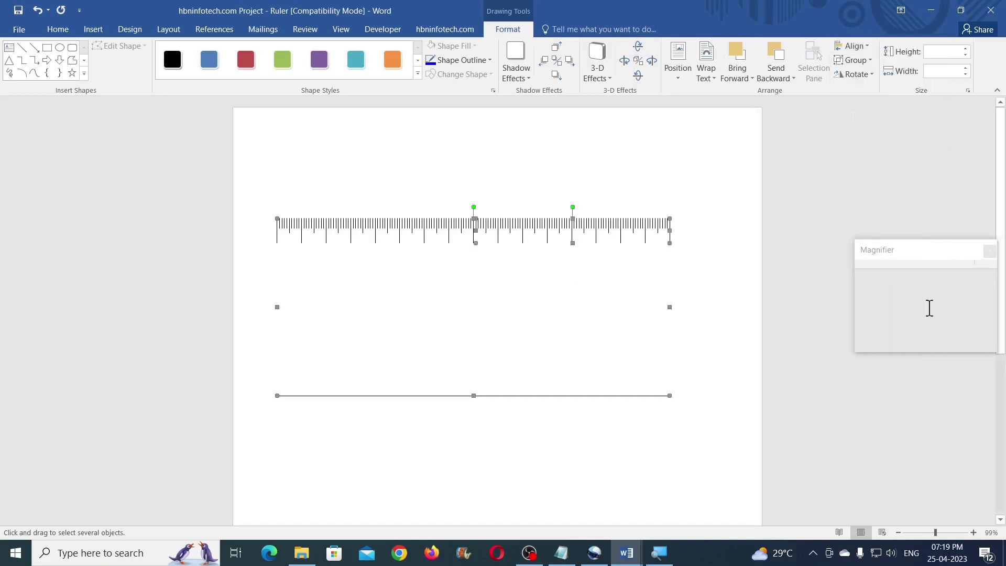
pyautogui.click(708, 297)
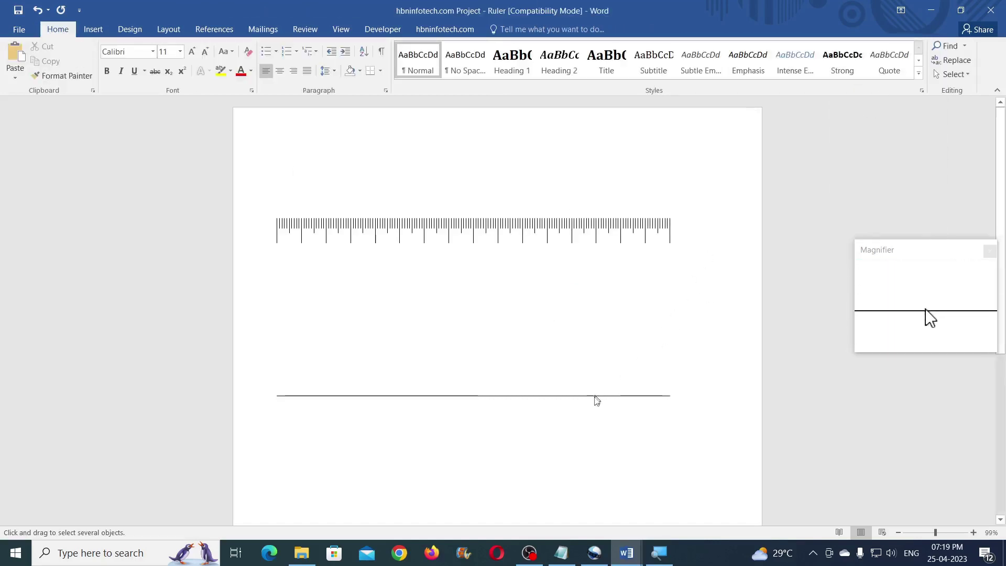
# Ungroup the 16 cm guide line from the first half of the ticks and delete the line.
pyautogui.click(595, 396)
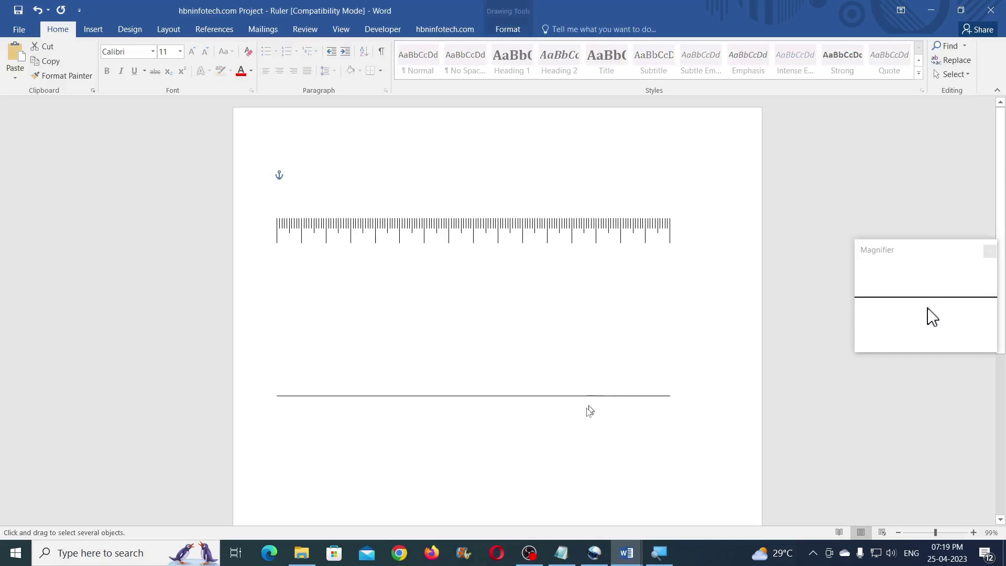
pyautogui.click(508, 29)
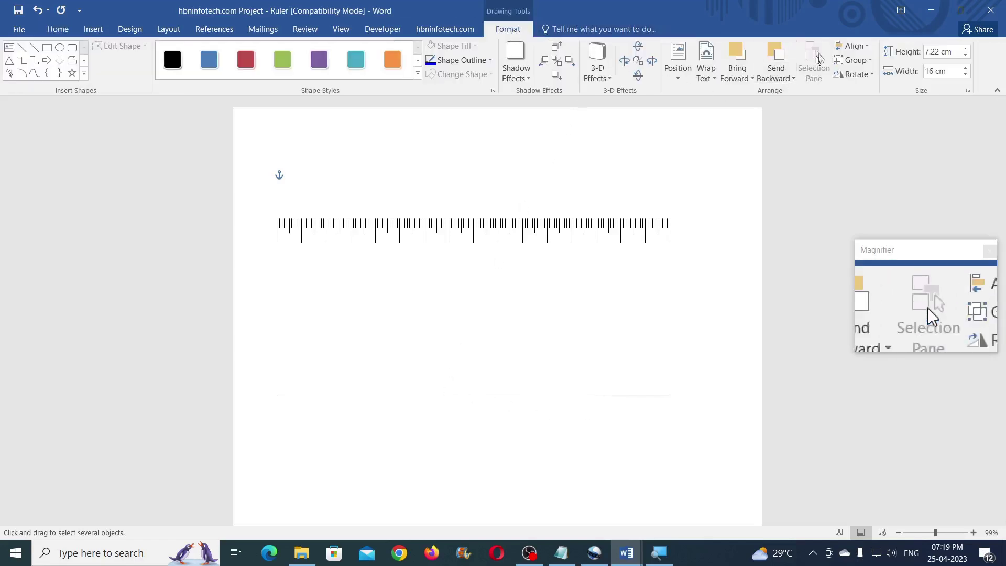
pyautogui.click(854, 59)
pyautogui.click(858, 110)
pyautogui.click(632, 394)
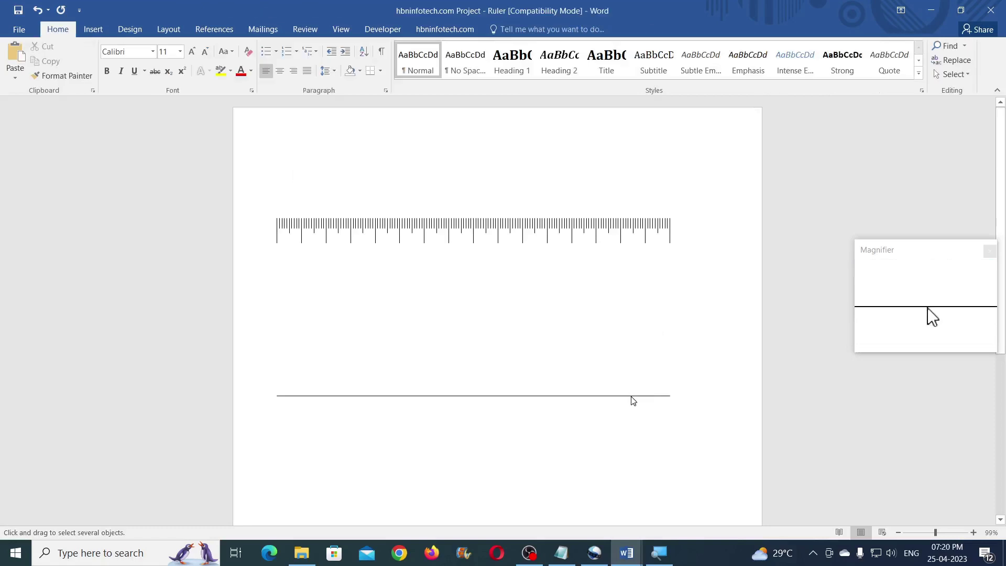
pyautogui.click(632, 396)
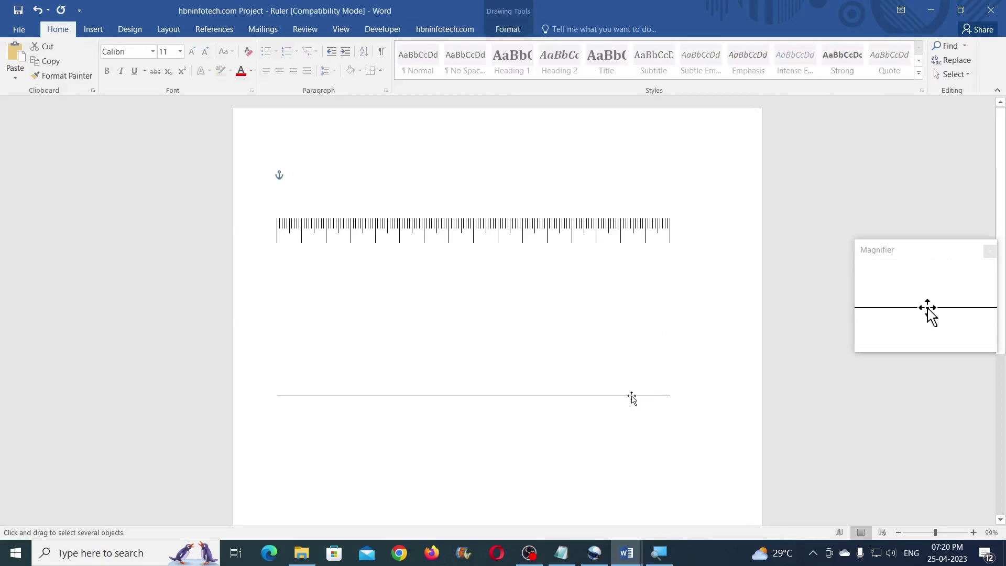
pyautogui.press('Delete')
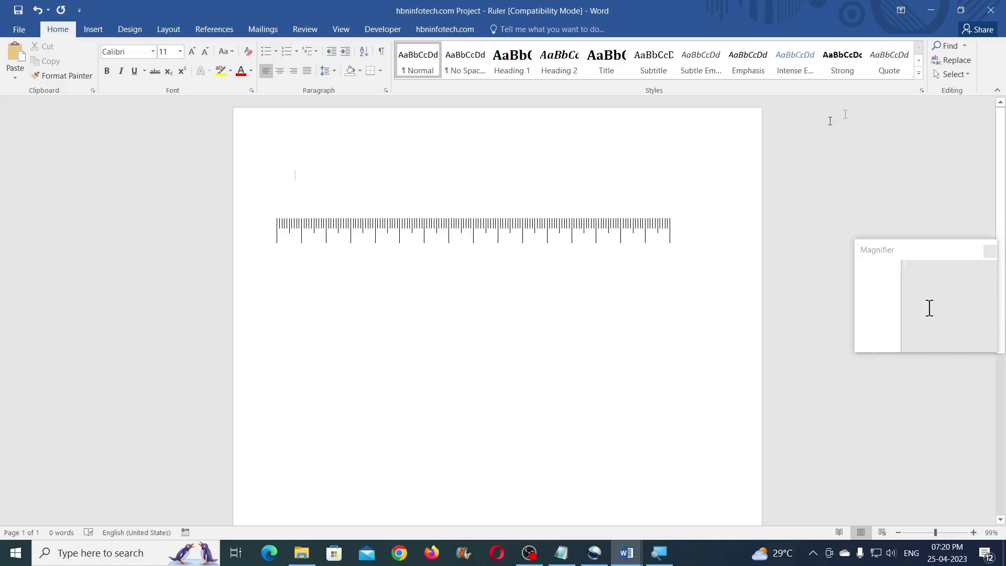
# Enlarge the ruler to 199% zoom and try to select the ticks of its first centimetre as objects.
pyautogui.click(958, 77)
pyautogui.click(865, 107)
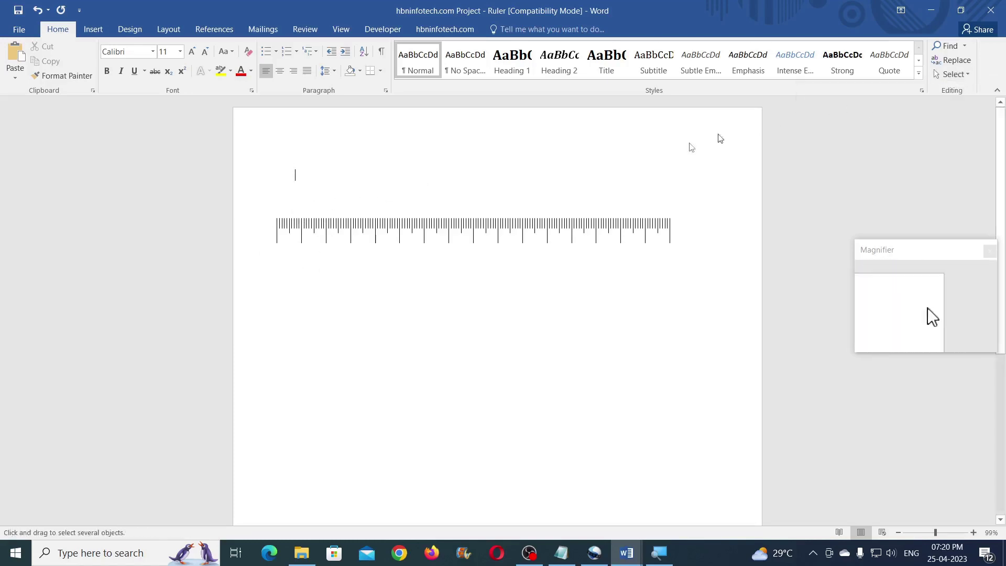
pyautogui.click(945, 533)
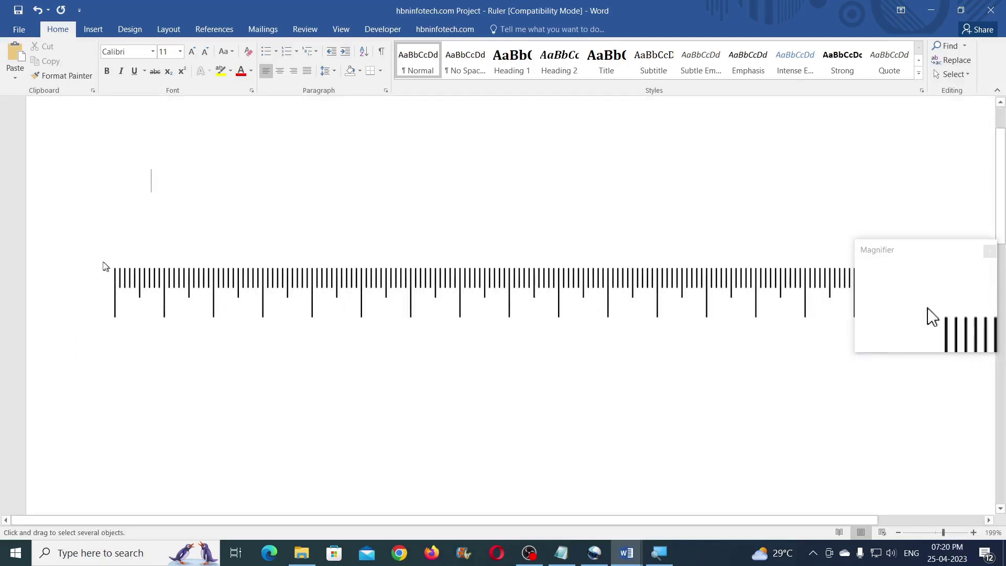
pyautogui.moveTo(101, 254); pyautogui.dragTo(162, 344)
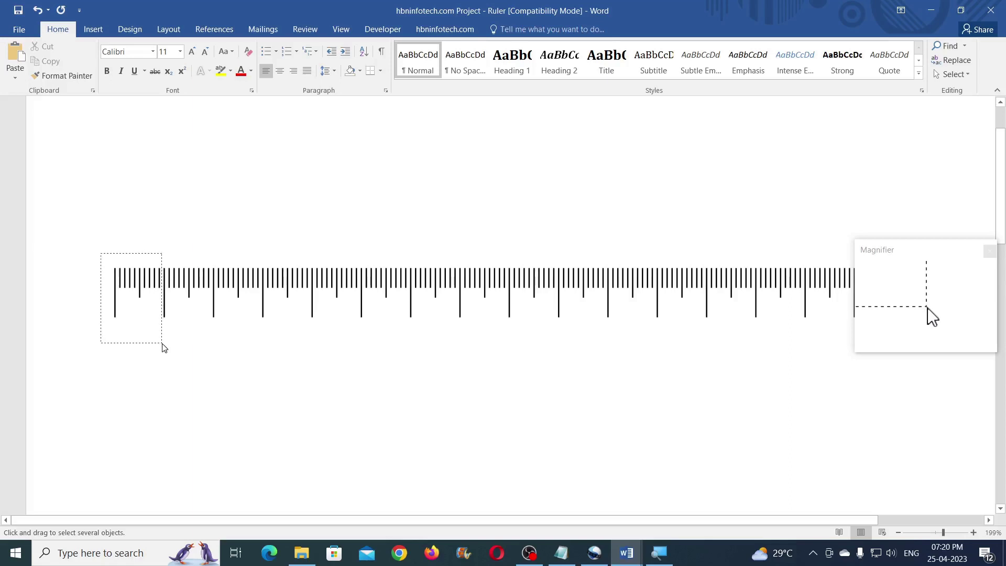
# Ungroup the first 8 cm half of the ruler repeatedly until its first ticks are single lines, and deselect them.
pyautogui.click(141, 282)
pyautogui.click(509, 29)
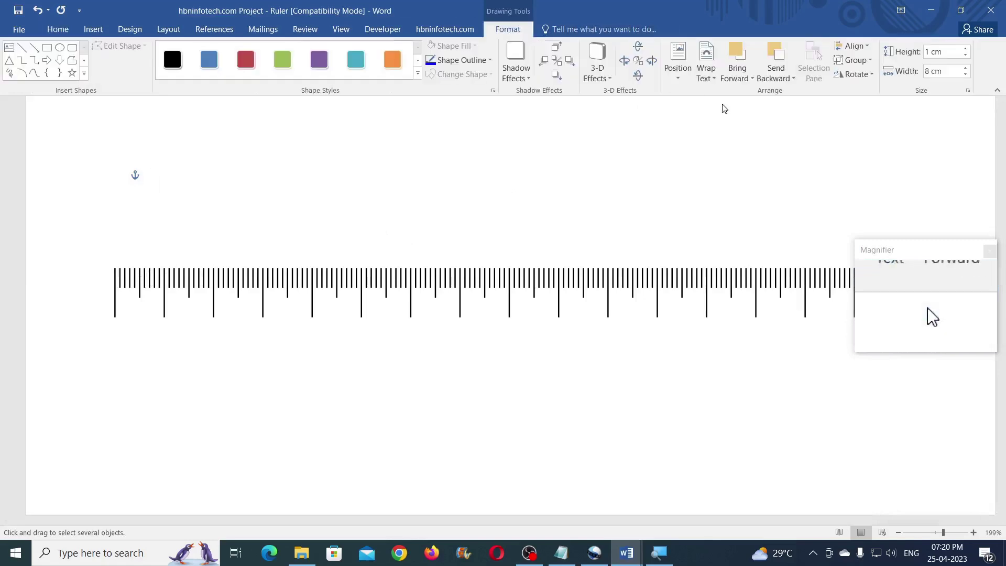
pyautogui.click(870, 61)
pyautogui.click(866, 110)
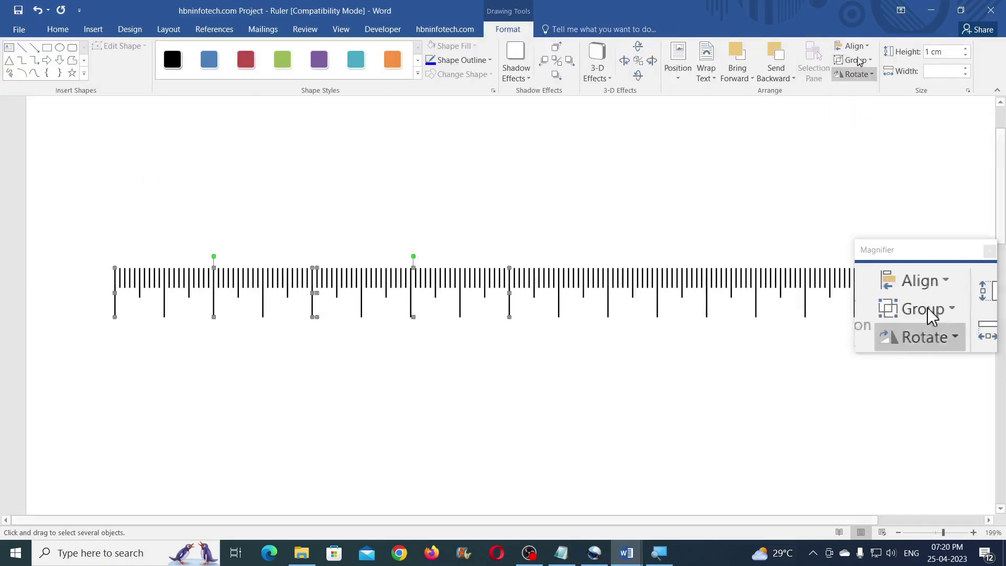
pyautogui.click(855, 60)
pyautogui.click(866, 109)
pyautogui.click(854, 60)
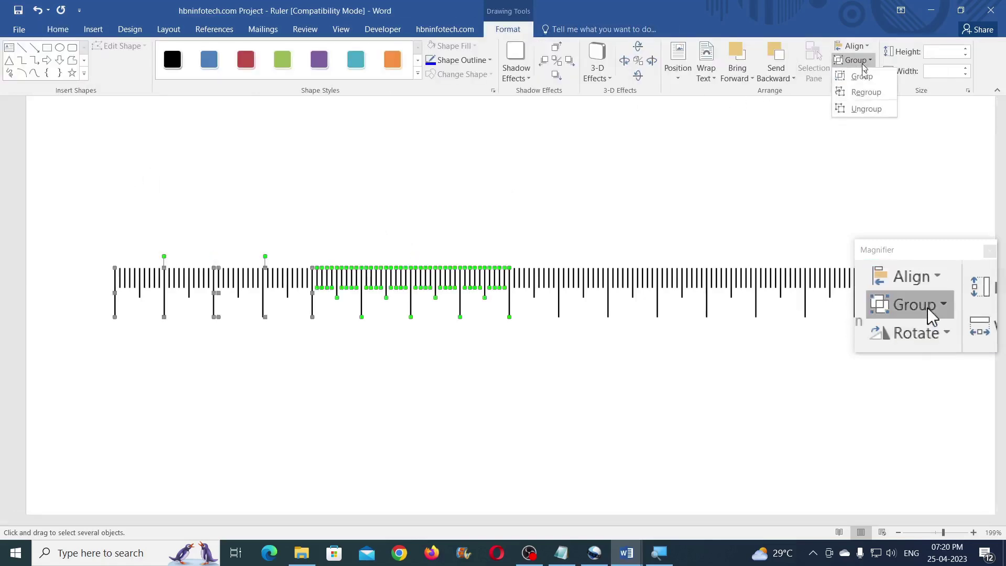
pyautogui.click(866, 110)
pyautogui.click(854, 61)
pyautogui.click(861, 109)
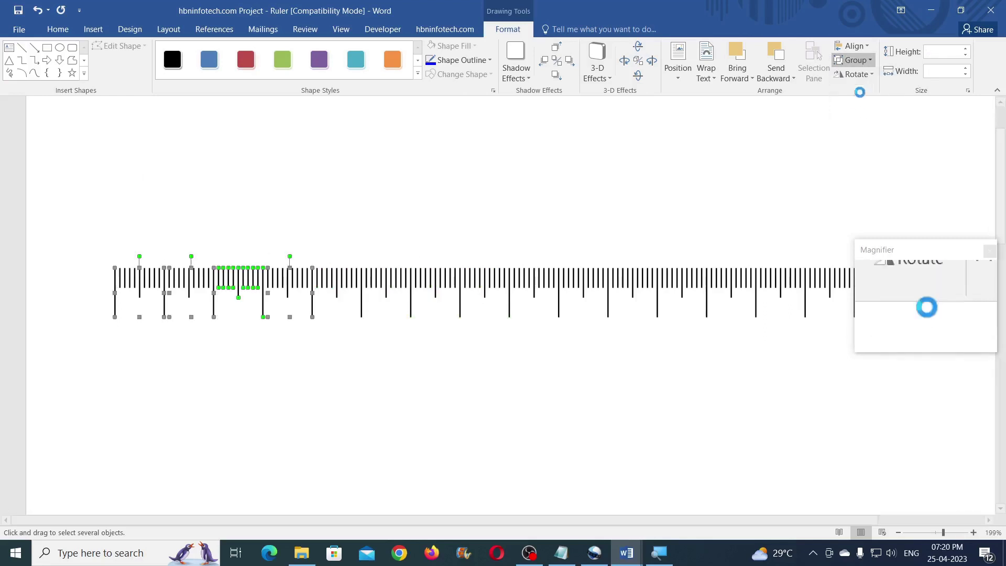
pyautogui.click(854, 60)
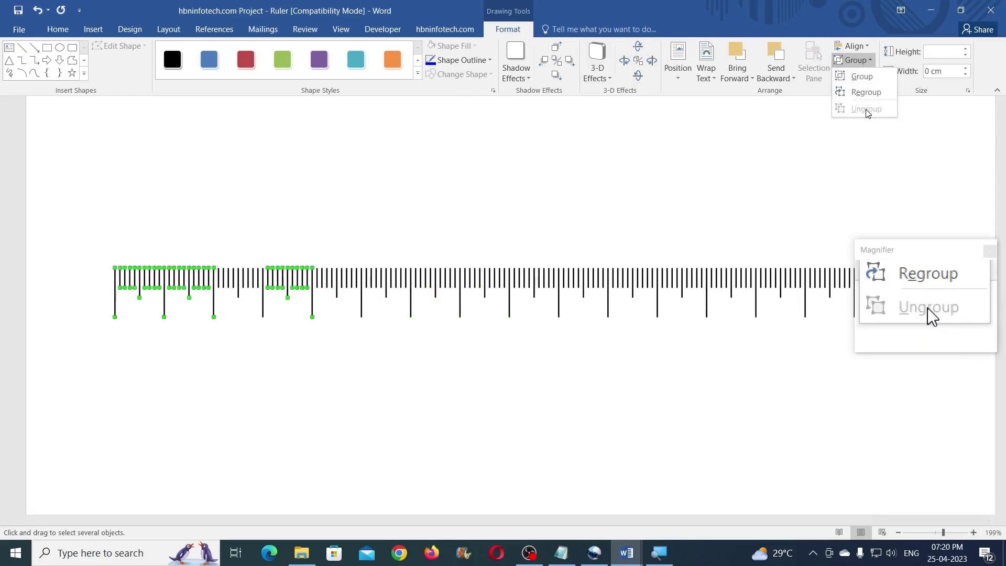
pyautogui.click(367, 217)
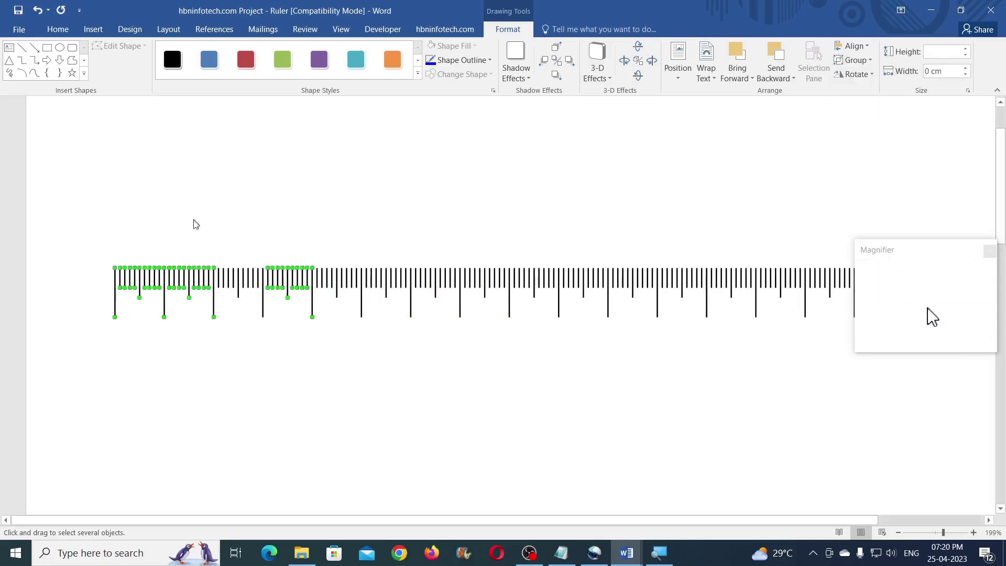
pyautogui.click(185, 238)
# Group the ten tick lines of the ruler's first centimetre, place a copy of the group above and left of the ruler, and deselect it.
pyautogui.click(954, 74)
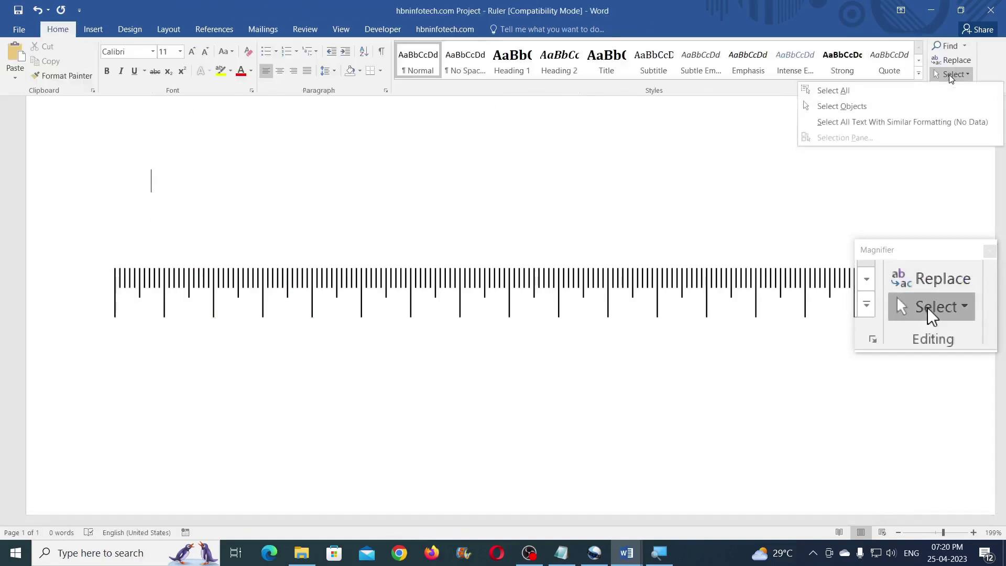
pyautogui.click(839, 106)
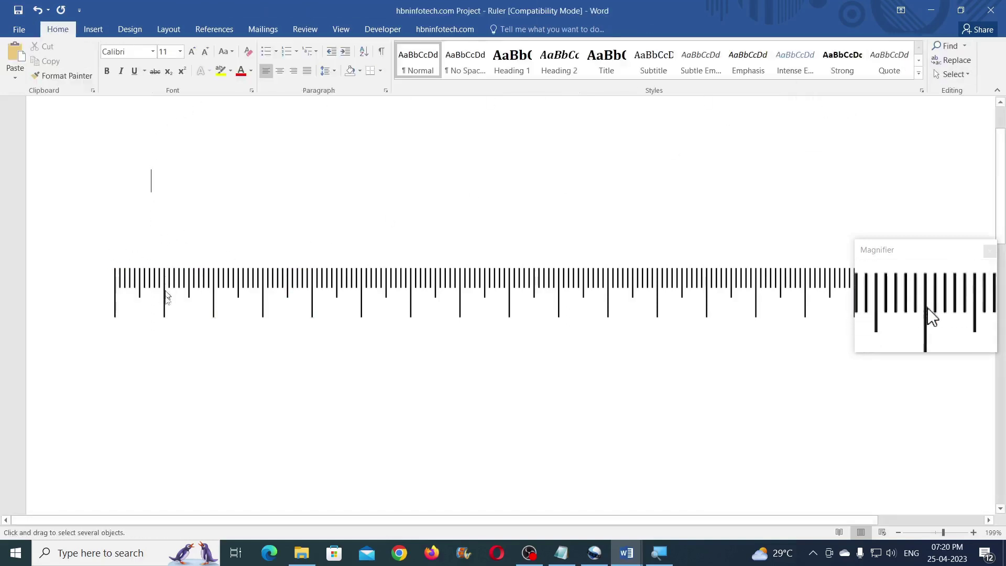
pyautogui.moveTo(97, 260)
pyautogui.mouseDown()
pyautogui.moveTo(164, 326)
pyautogui.moveTo(162, 337)
pyautogui.mouseUp()
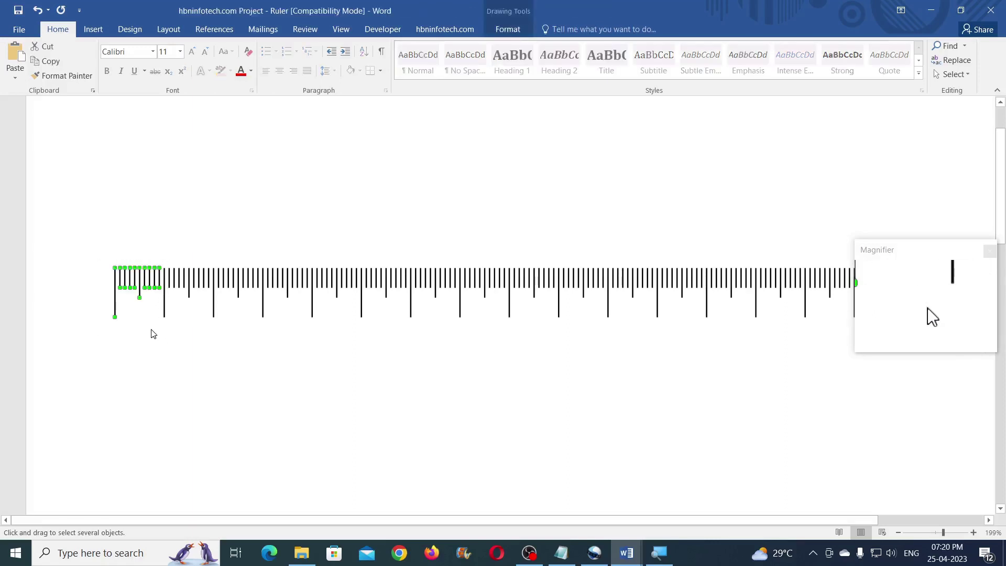
pyautogui.click(508, 29)
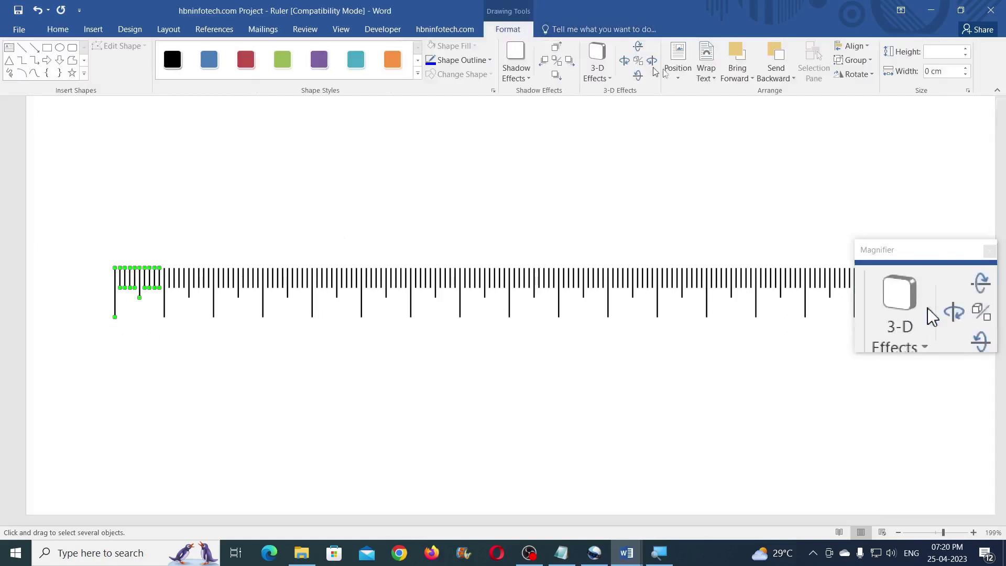
pyautogui.click(852, 60)
pyautogui.click(861, 77)
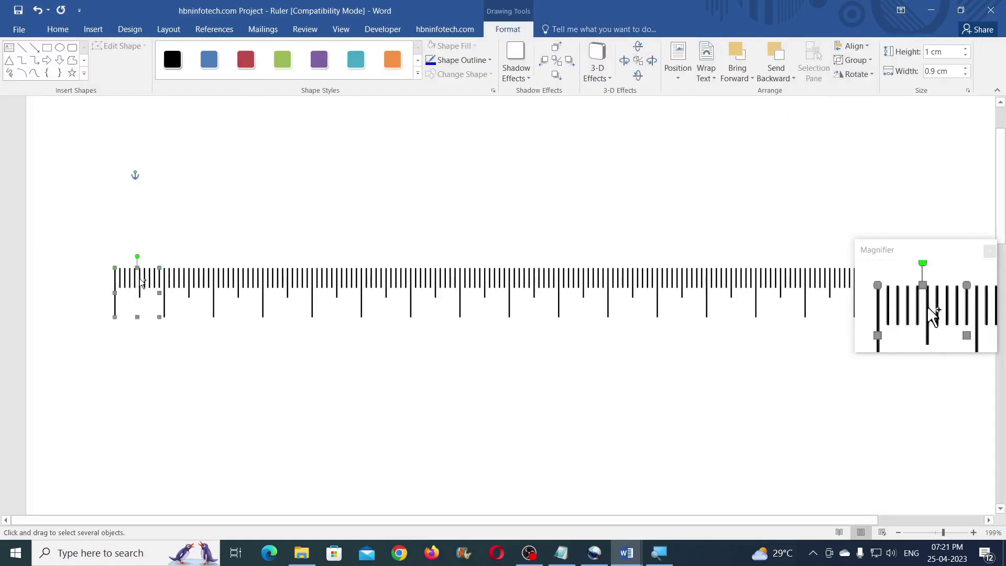
pyautogui.moveTo(140, 278); pyautogui.dragTo(89, 232)
pyautogui.click(366, 405)
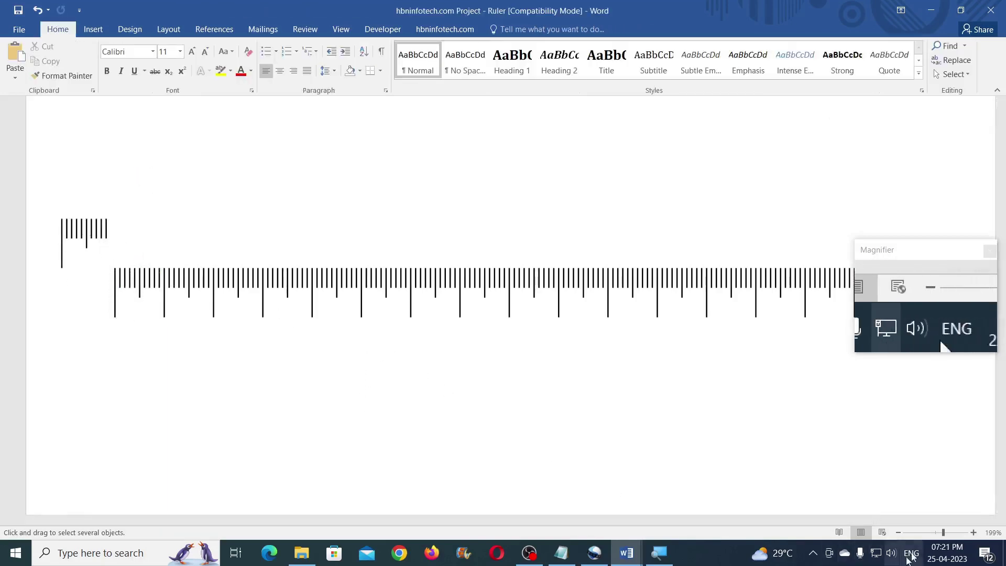
# Return the zoom to 99%, group all pieces of the 16 cm ruler without the separate tick group, and deselect it.
pyautogui.moveTo(942, 533); pyautogui.dragTo(935, 532)
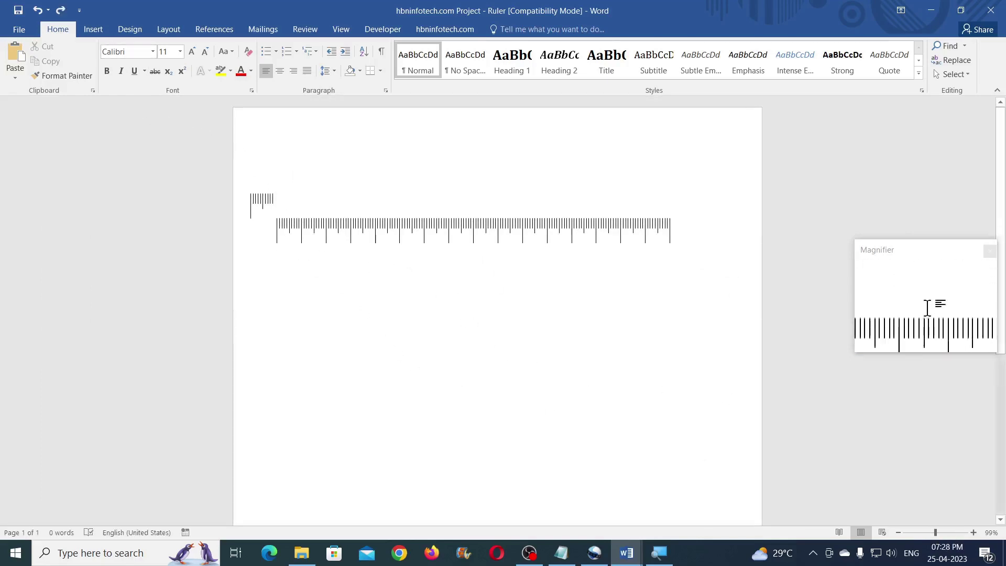
pyautogui.click(953, 74)
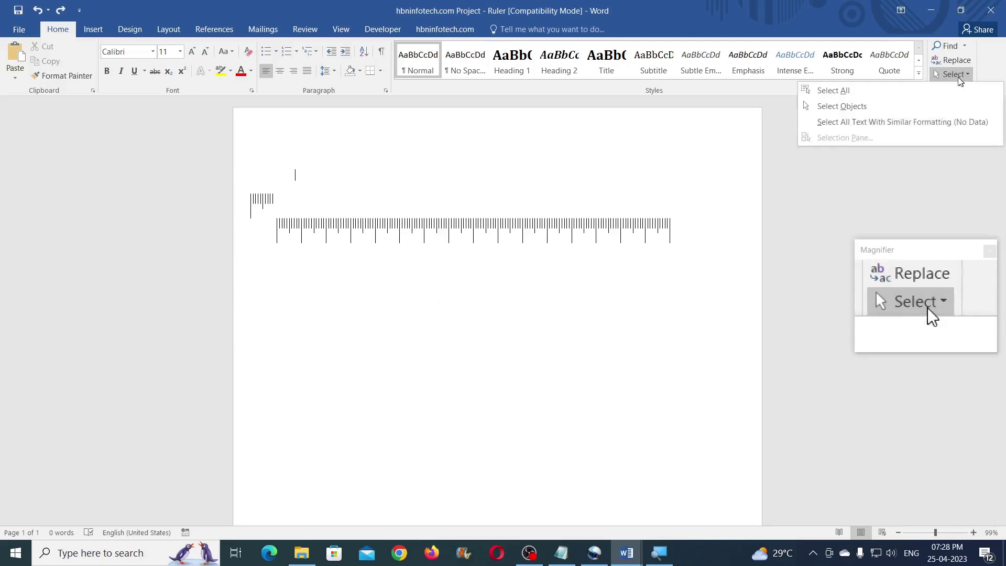
pyautogui.click(877, 108)
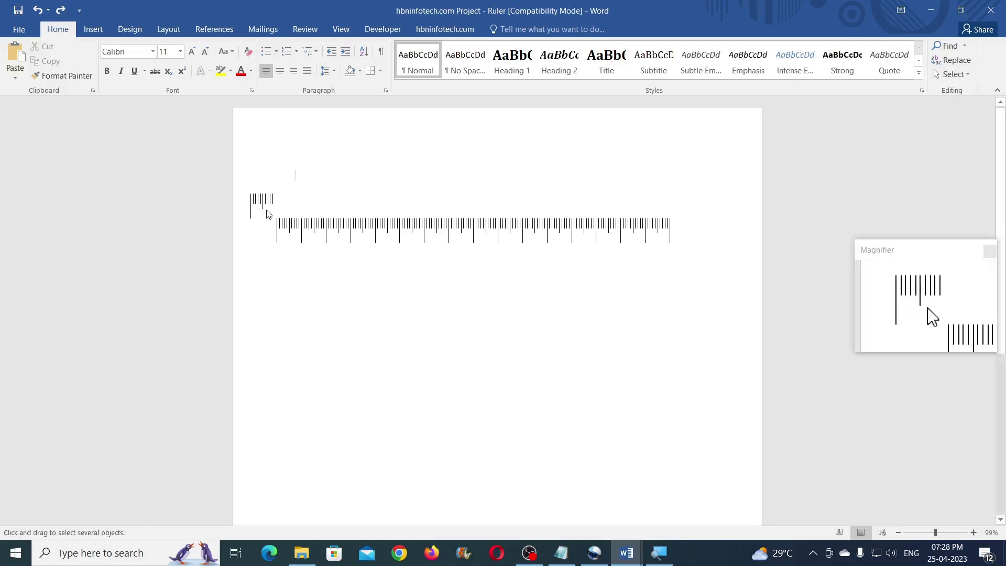
pyautogui.moveTo(331, 231)
pyautogui.mouseDown()
pyautogui.moveTo(674, 269)
pyautogui.moveTo(659, 276)
pyautogui.mouseUp()
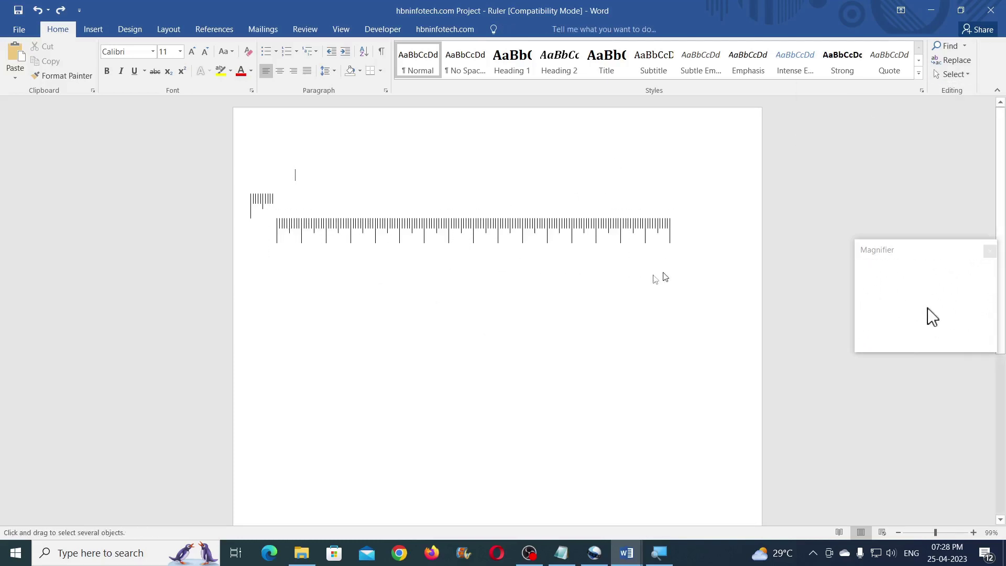
pyautogui.click(508, 30)
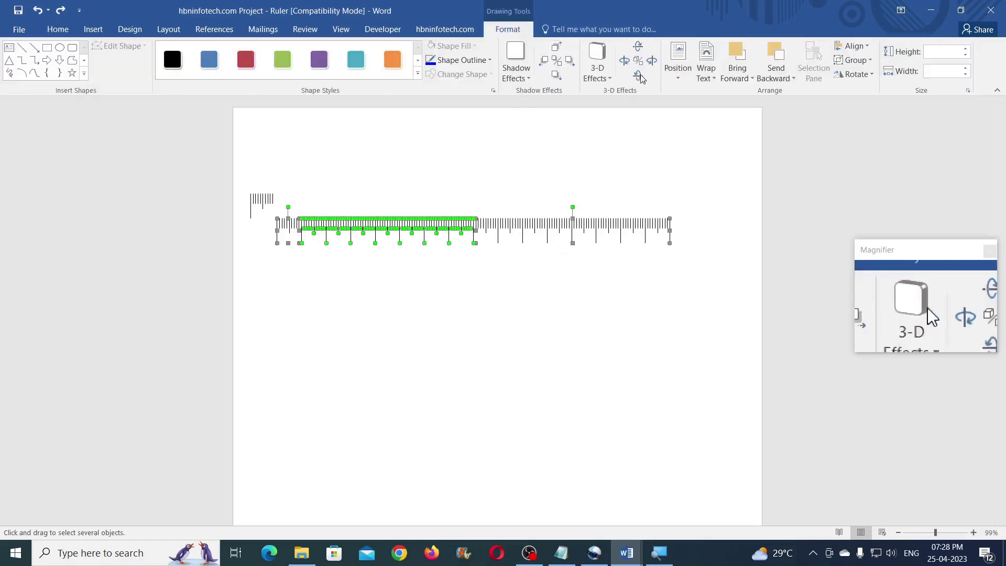
pyautogui.click(856, 61)
pyautogui.click(863, 75)
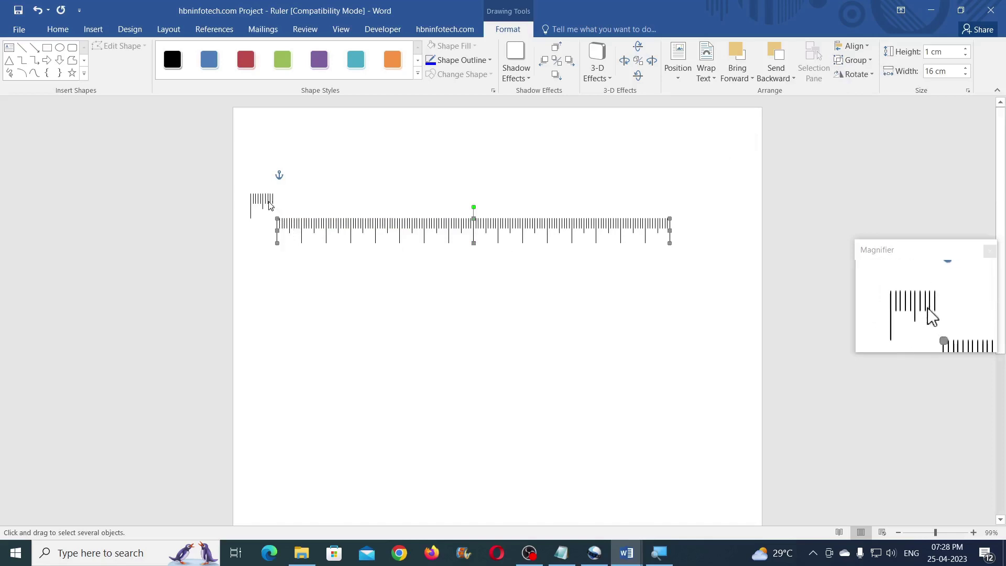
pyautogui.press('Escape')
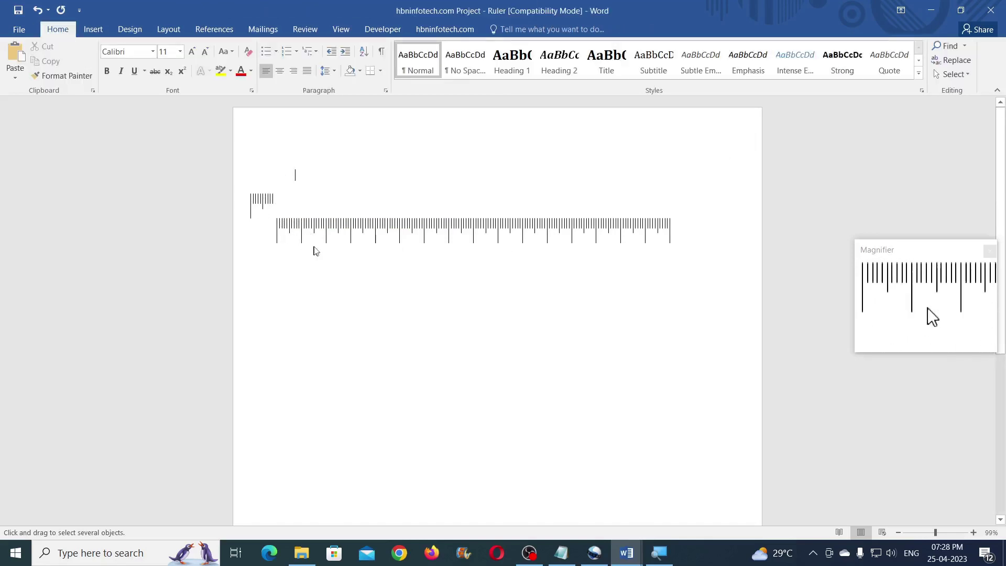
# Draw a horizontal guide line below the ruler and set its width to 17 cm.
pyautogui.click(93, 29)
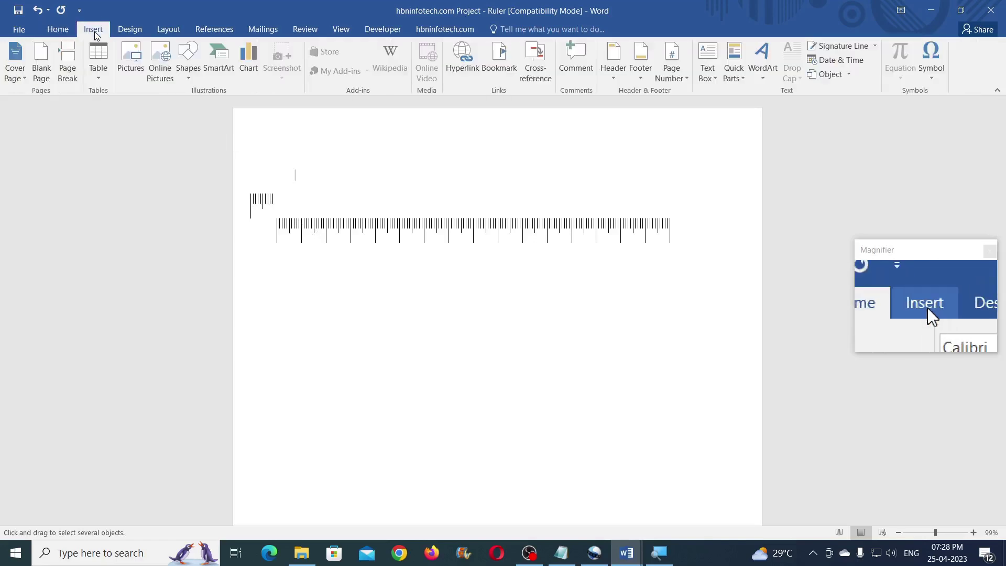
pyautogui.click(192, 78)
pyautogui.click(195, 105)
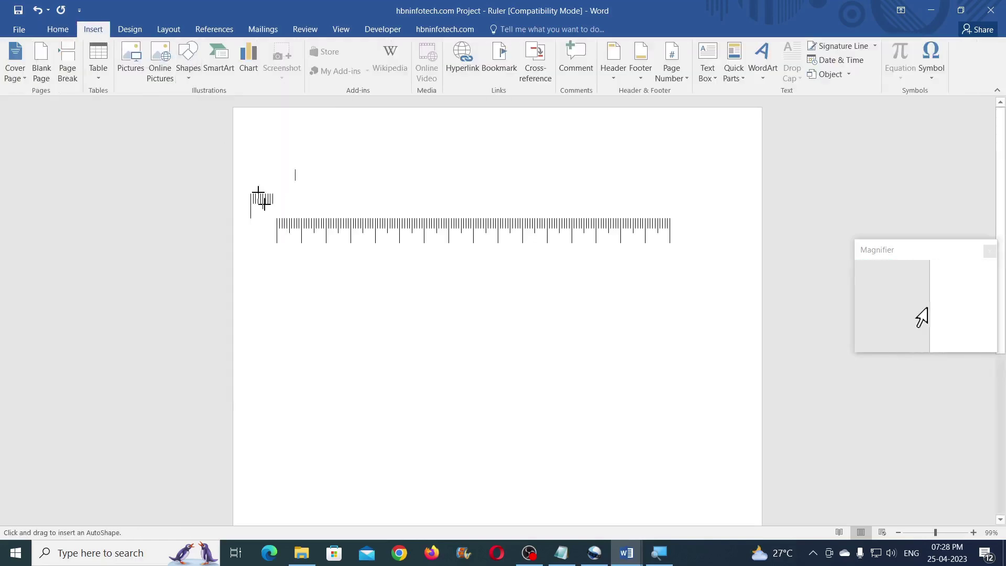
pyautogui.moveTo(625, 292); pyautogui.dragTo(669, 294)
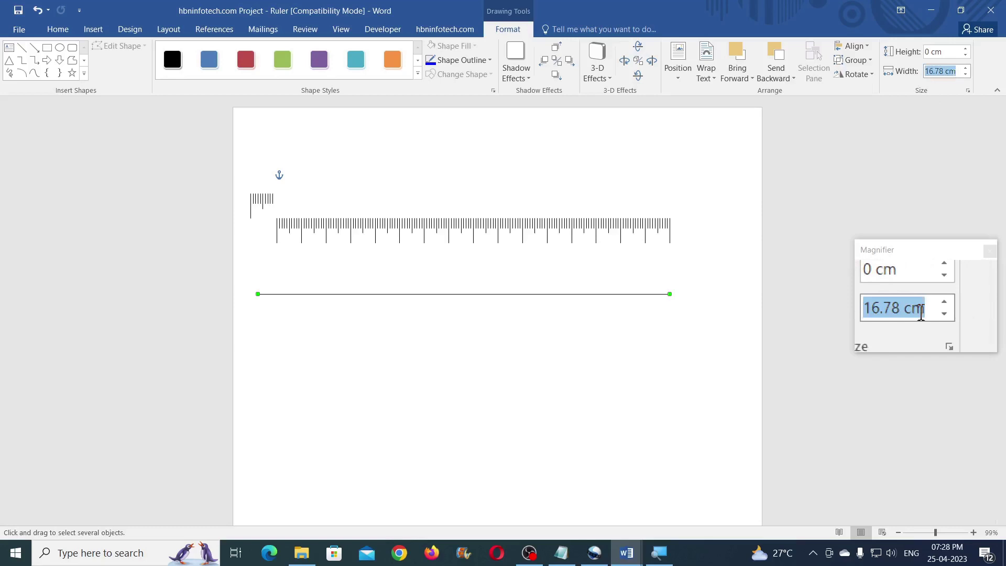
pyautogui.press('Return')
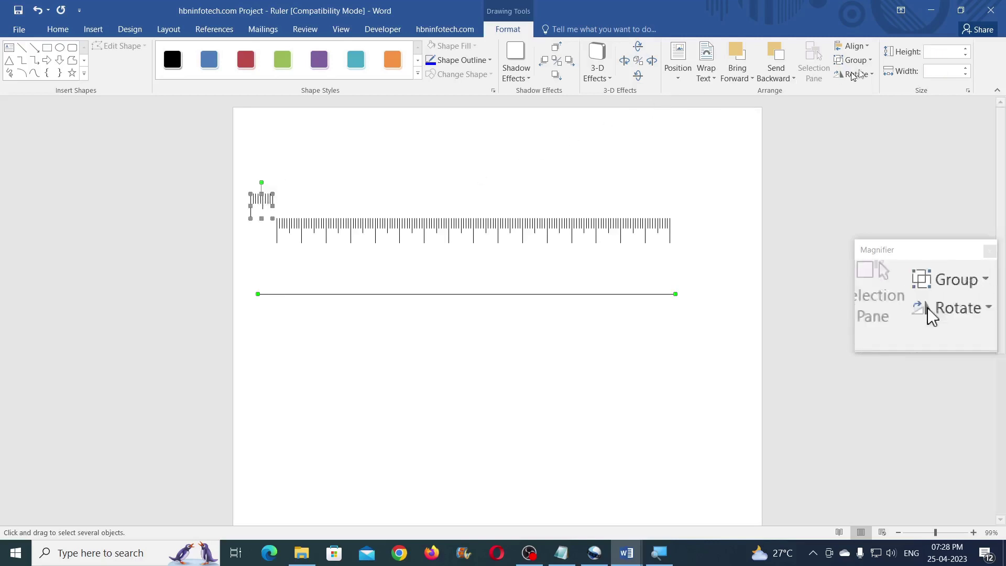
# Align the separate one-centimetre tick group and the guide line at their left edges and group them with Regroup or Group.
pyautogui.click(852, 46)
pyautogui.click(868, 62)
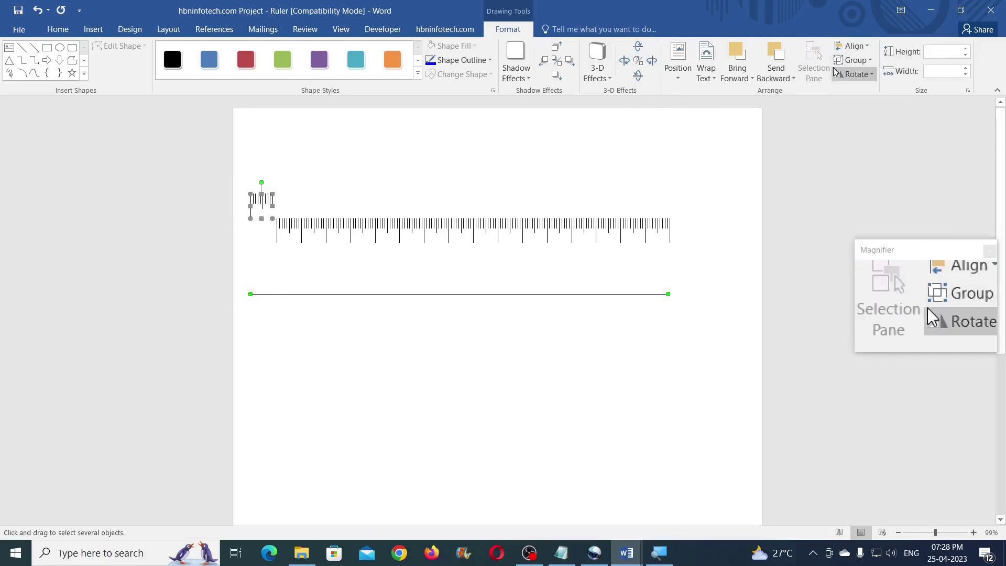
pyautogui.click(855, 59)
pyautogui.click(859, 90)
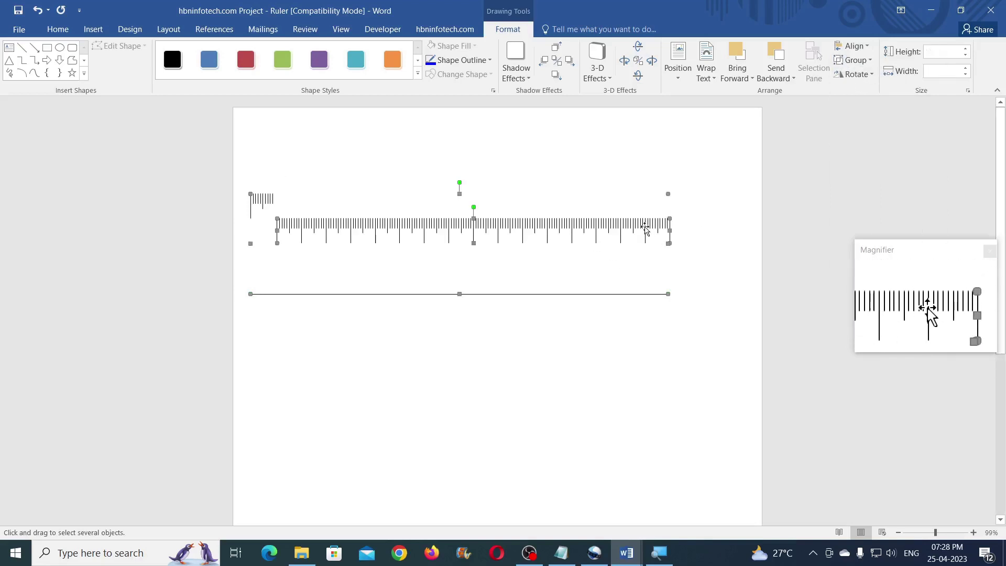
# Align the guide line group with the 16 cm ruler at the right and top edges.
pyautogui.click(852, 46)
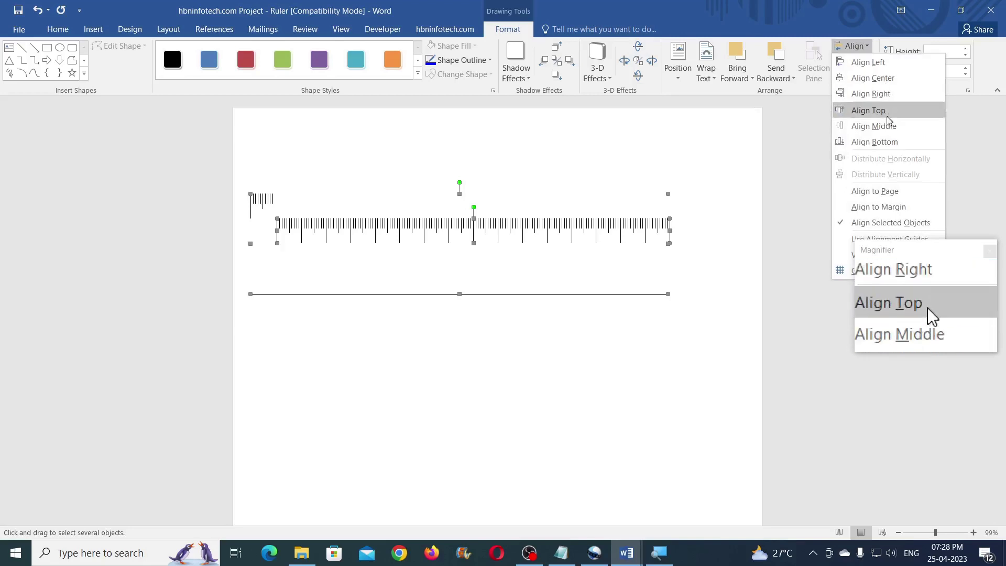
pyautogui.click(888, 111)
pyautogui.click(860, 48)
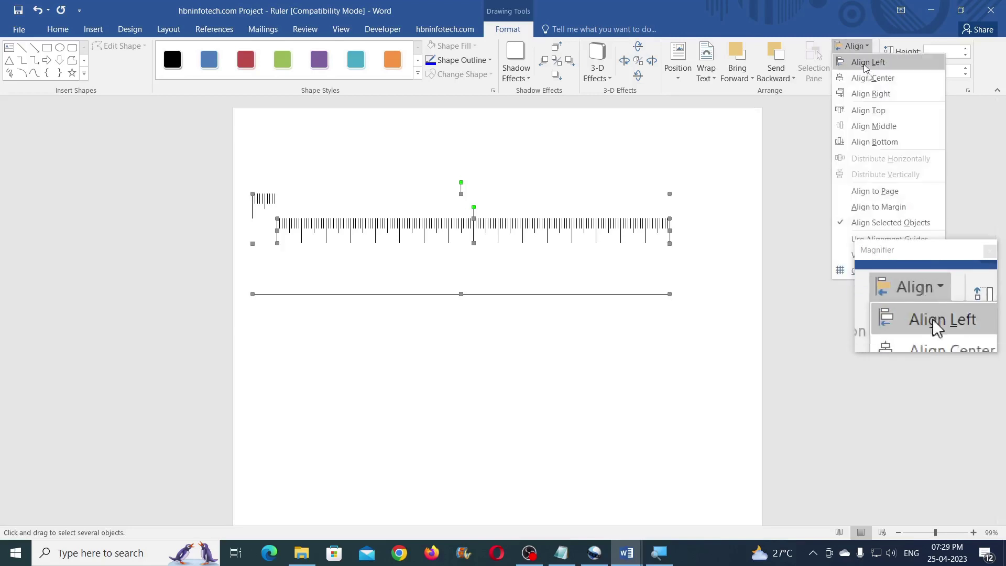
pyautogui.click(862, 112)
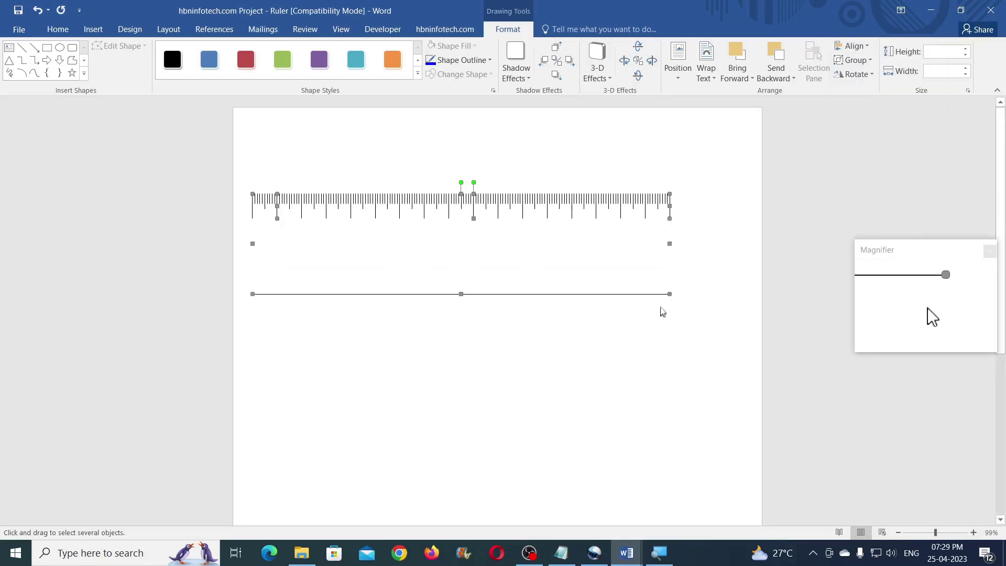
# Ungroup the guide line from the one-centimetre ticks and delete the line.
pyautogui.click(674, 299)
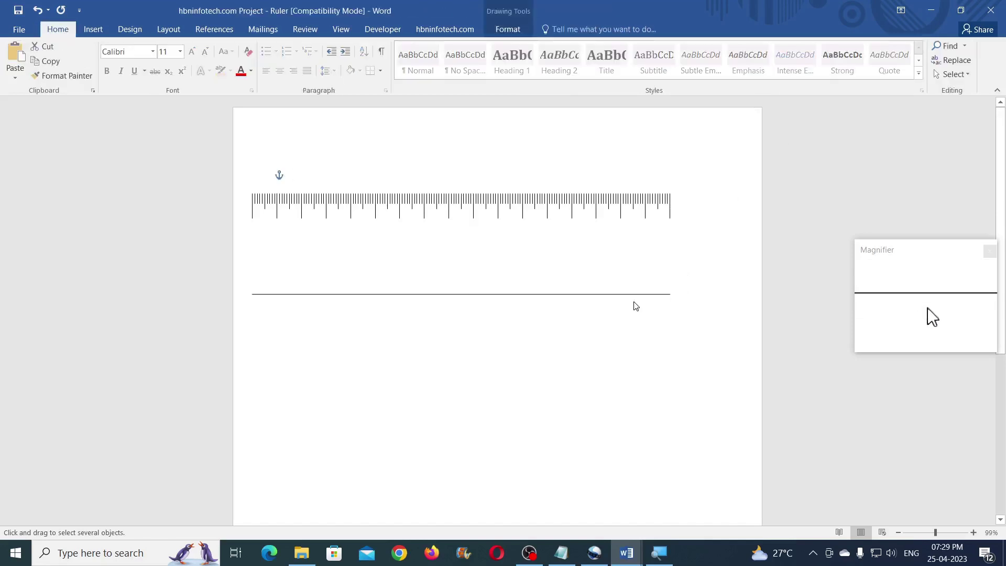
pyautogui.click(517, 33)
pyautogui.click(854, 60)
pyautogui.click(862, 107)
pyautogui.click(671, 296)
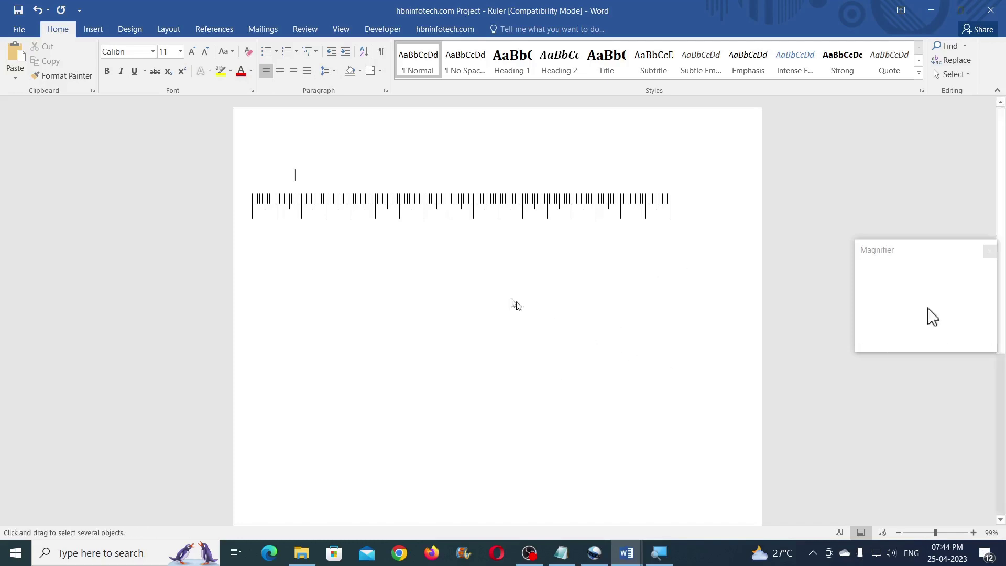
# Group the one-centimetre ticks with the 16 cm ruler into a single object and deselect it.
pyautogui.moveTo(243, 180)
pyautogui.mouseDown()
pyautogui.moveTo(373, 238)
pyautogui.moveTo(687, 262)
pyautogui.mouseUp()
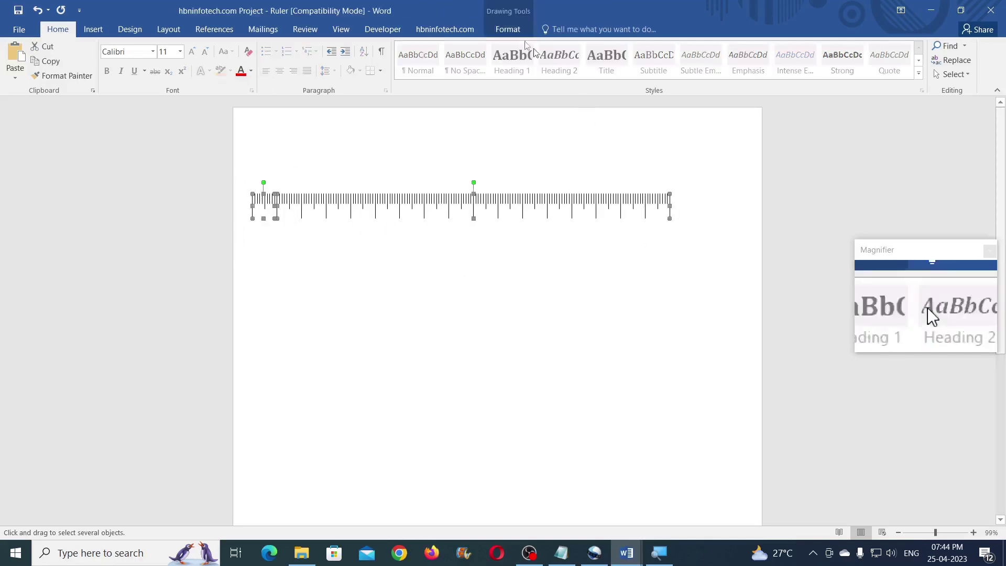
pyautogui.click(508, 29)
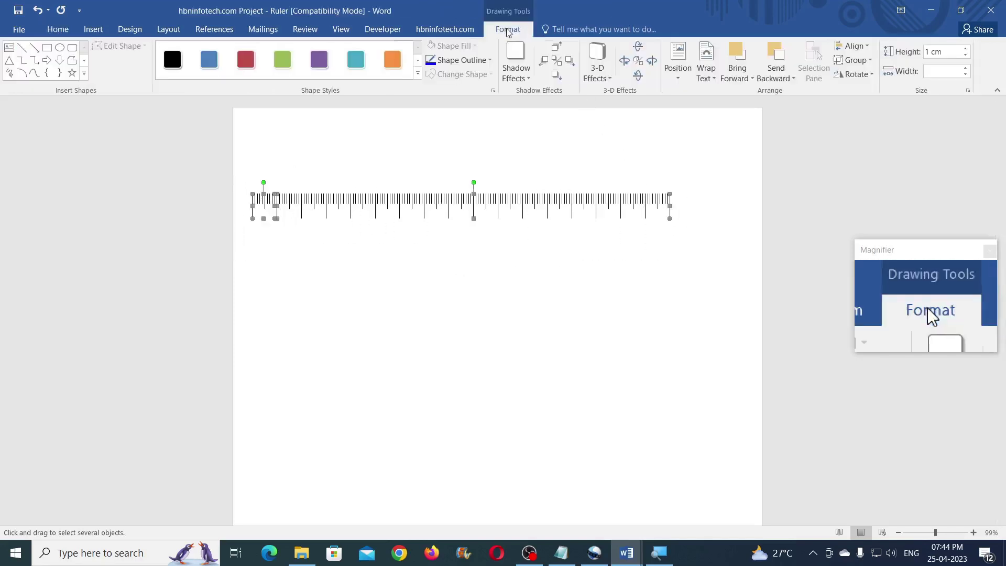
pyautogui.click(859, 61)
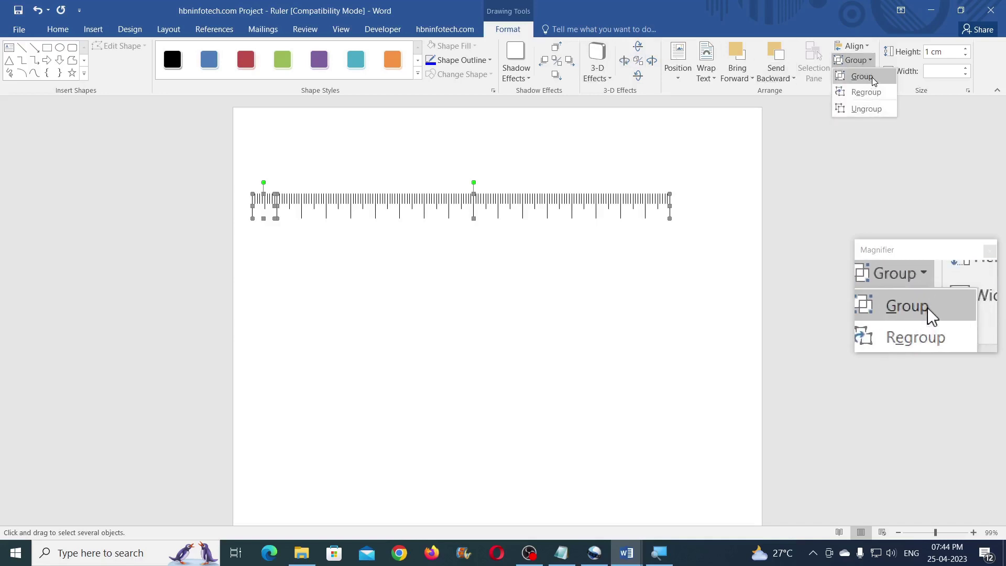
pyautogui.click(874, 80)
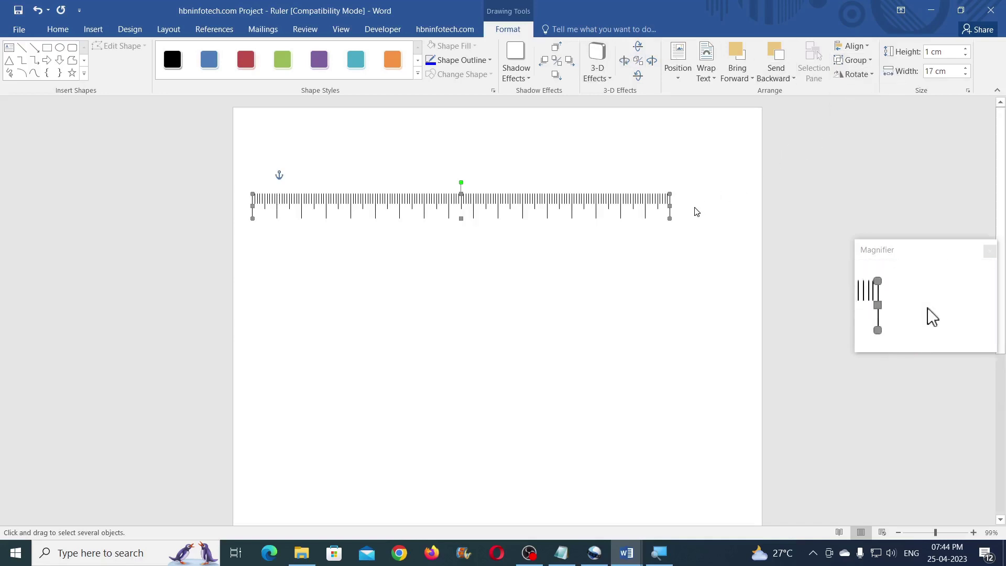
pyautogui.click(677, 211)
# Draw a rectangle above the ruler and set its height to 0.4 cm and its width to 19 cm.
pyautogui.click(94, 30)
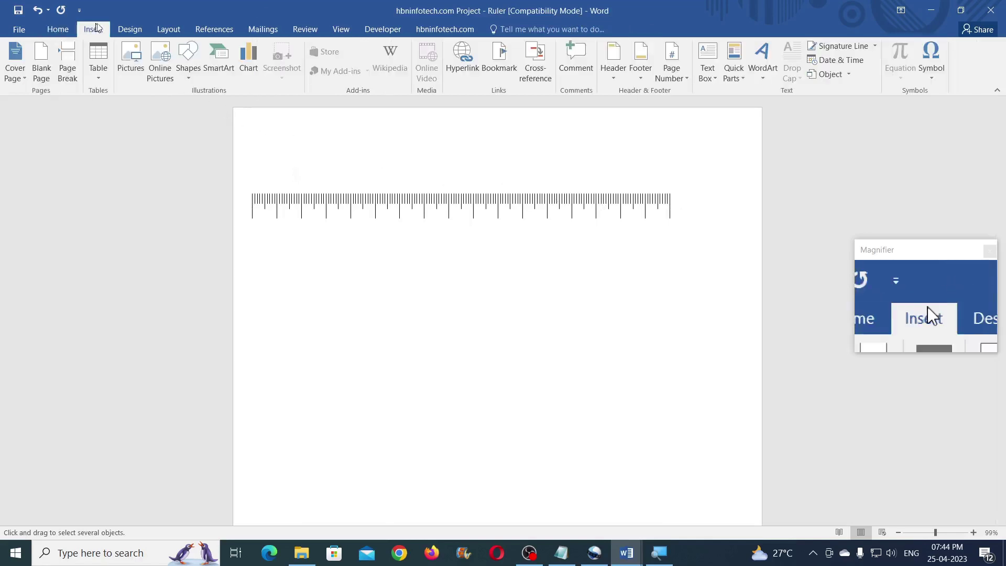
pyautogui.click(189, 63)
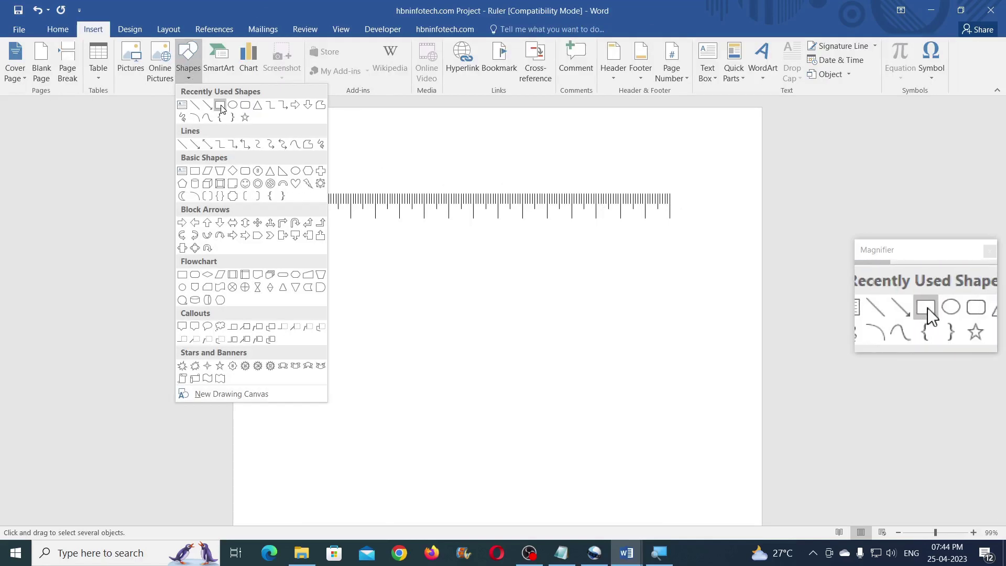
pyautogui.click(220, 105)
pyautogui.moveTo(325, 162); pyautogui.dragTo(425, 169)
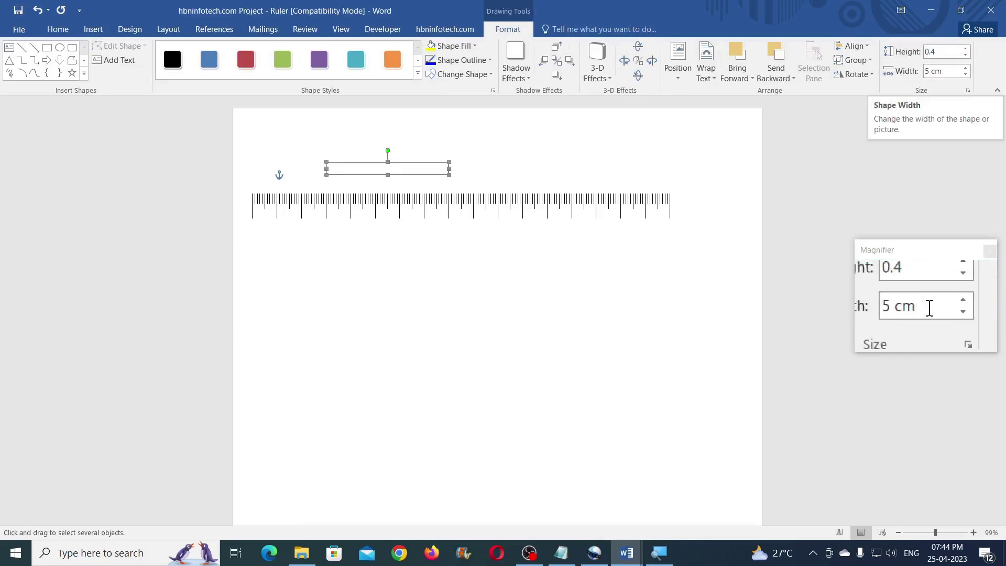
pyautogui.click(949, 72)
pyautogui.press('Return')
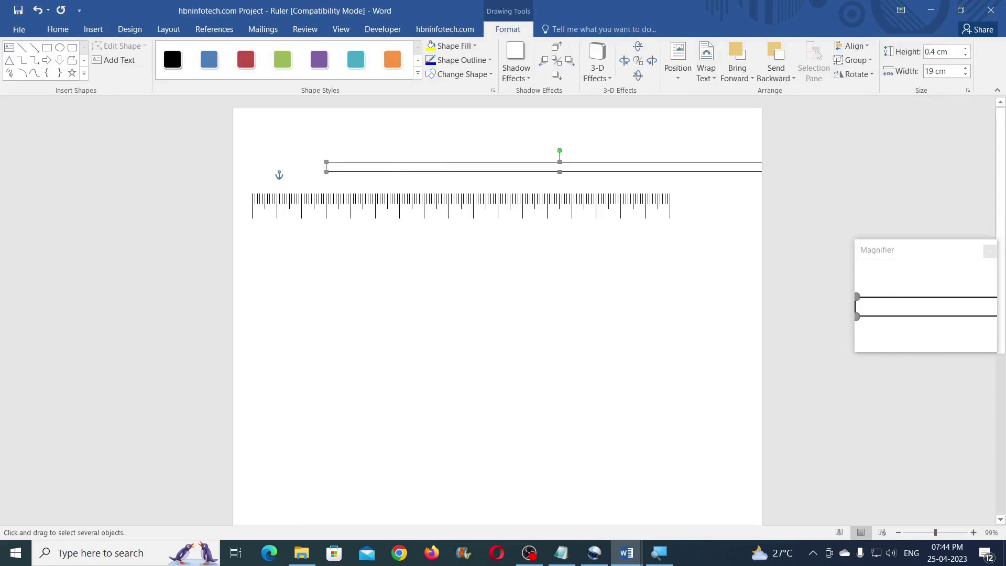
# Move the long rectangle left so it fits on the page and set its shape fill to No Fill.
pyautogui.moveTo(491, 168); pyautogui.dragTo(437, 168)
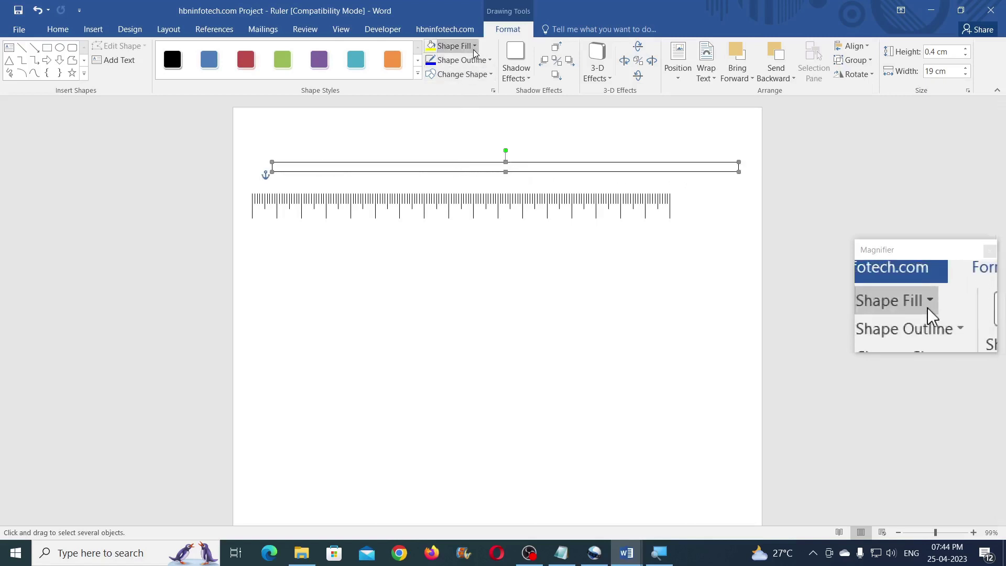
pyautogui.click(474, 50)
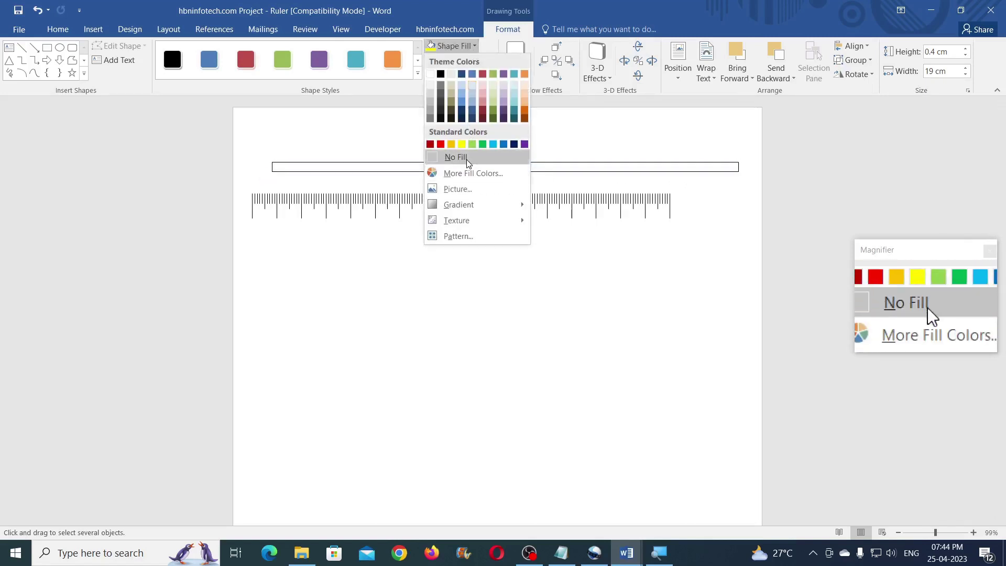
pyautogui.click(466, 159)
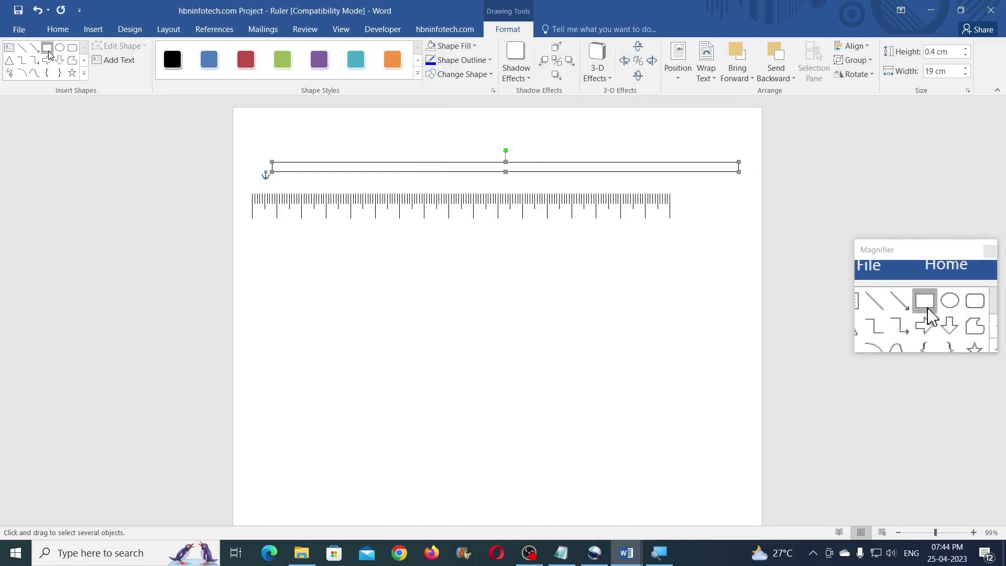
# Draw a rectangle below the ruler, set its height to 0.7 cm and width to 19 cm, and apply No Fill.
pyautogui.click(48, 51)
pyautogui.moveTo(257, 249)
pyautogui.mouseDown()
pyautogui.moveTo(384, 266)
pyautogui.moveTo(650, 265)
pyautogui.mouseUp()
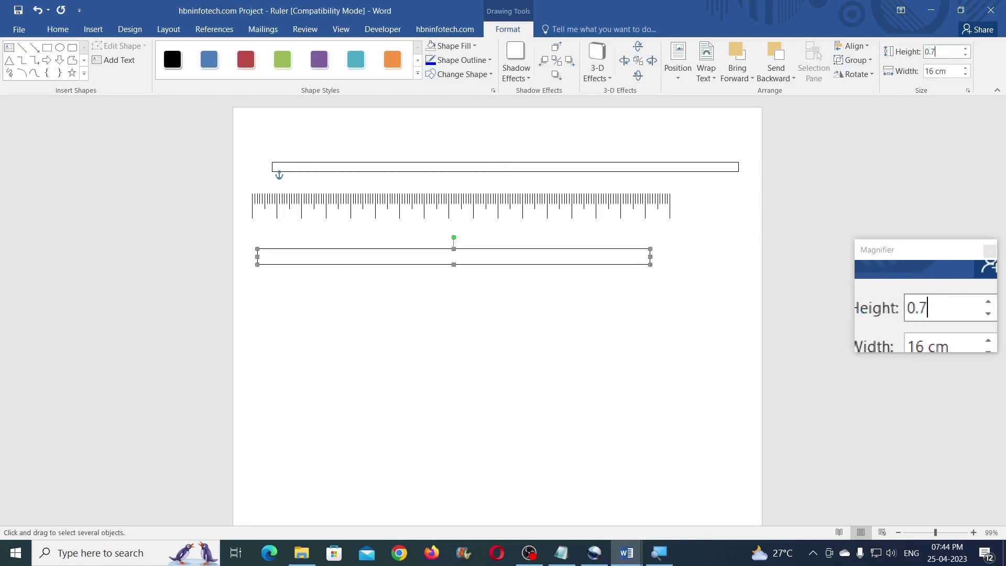
pyautogui.write('0.7')
pyautogui.click(949, 72)
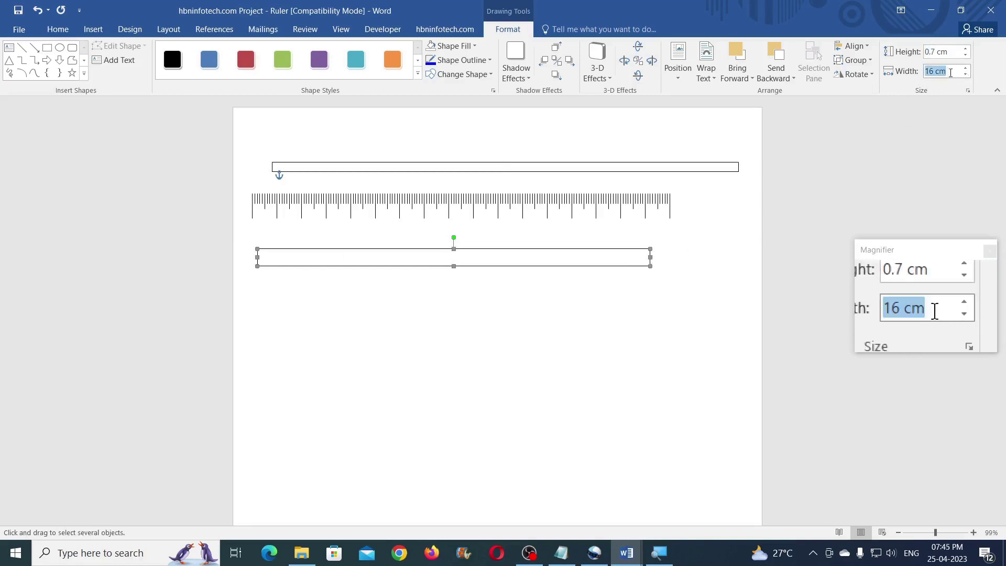
pyautogui.write('19')
pyautogui.press('Return')
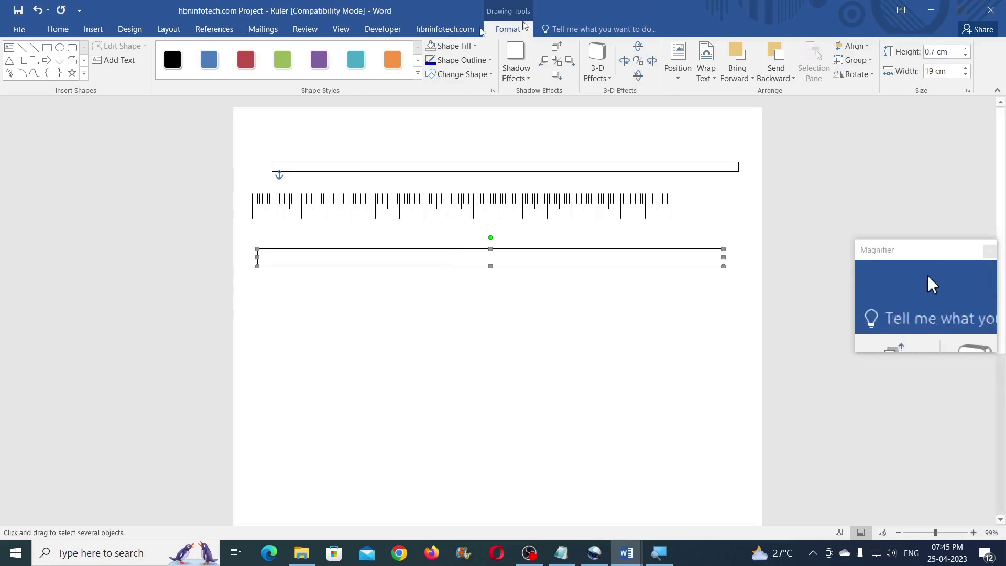
pyautogui.click(463, 46)
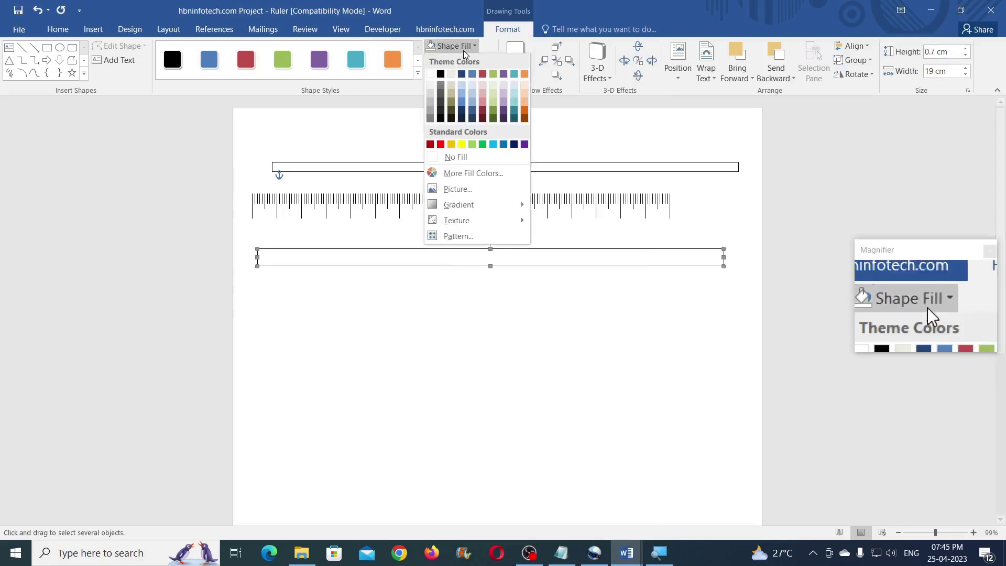
pyautogui.click(474, 158)
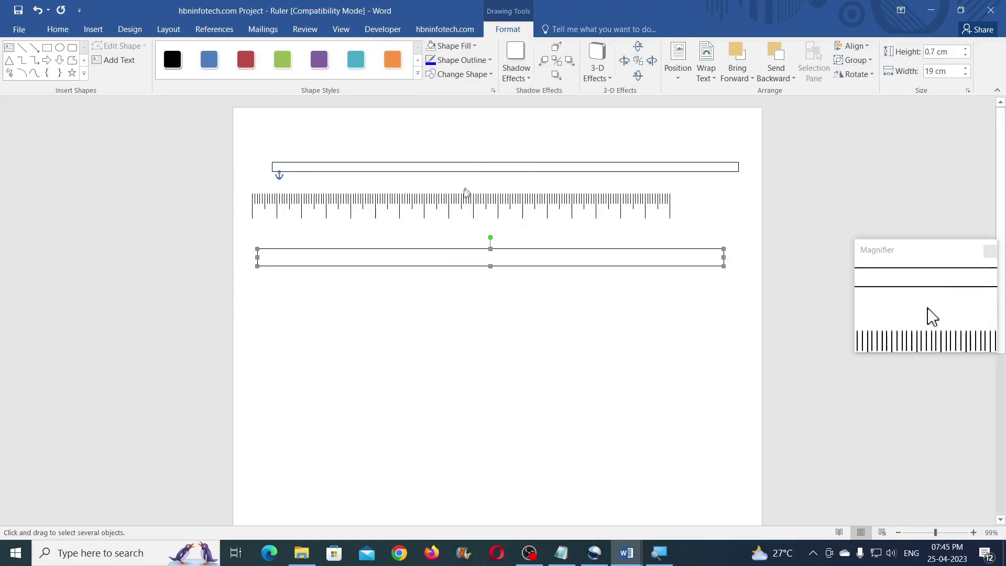
# Select both long rectangles together with the ruler ticks and align them by Align Top and Align Center.
pyautogui.click(407, 171)
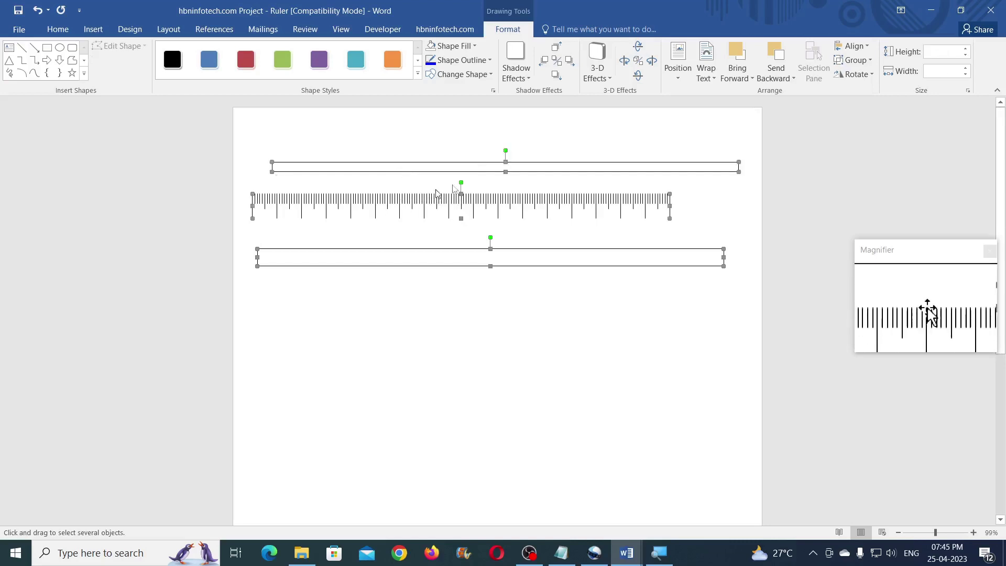
pyautogui.click(852, 47)
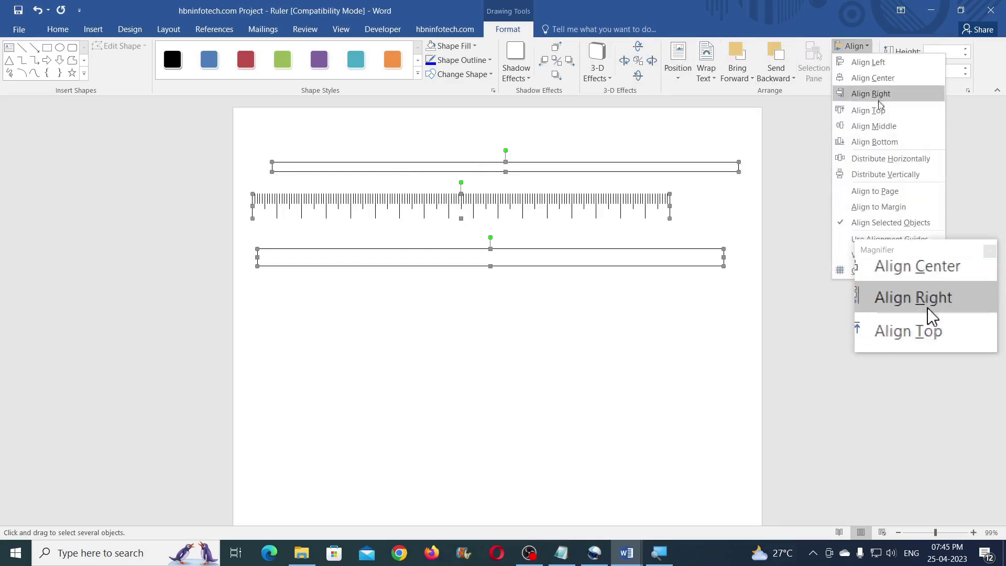
pyautogui.click(880, 110)
pyautogui.click(862, 47)
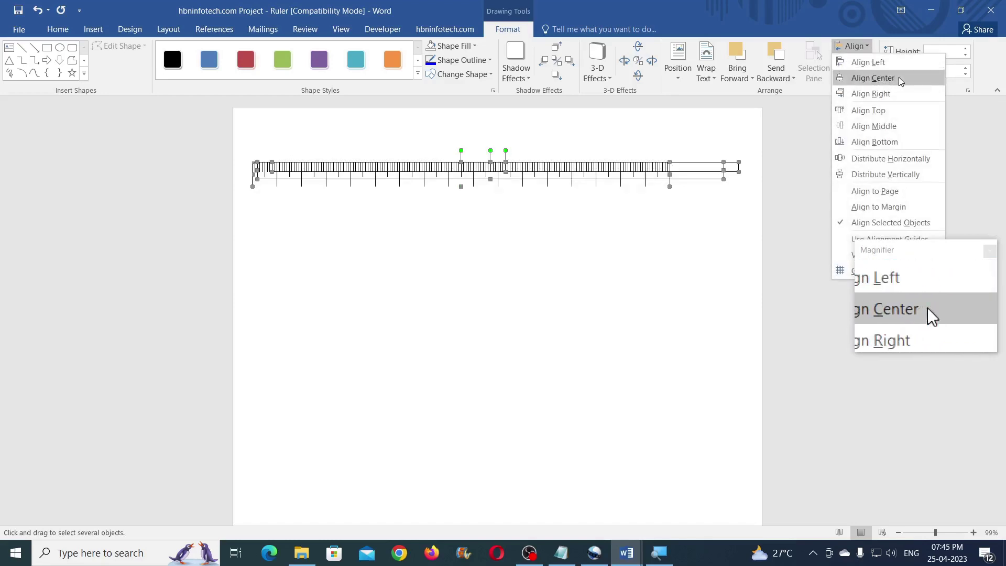
pyautogui.click(873, 78)
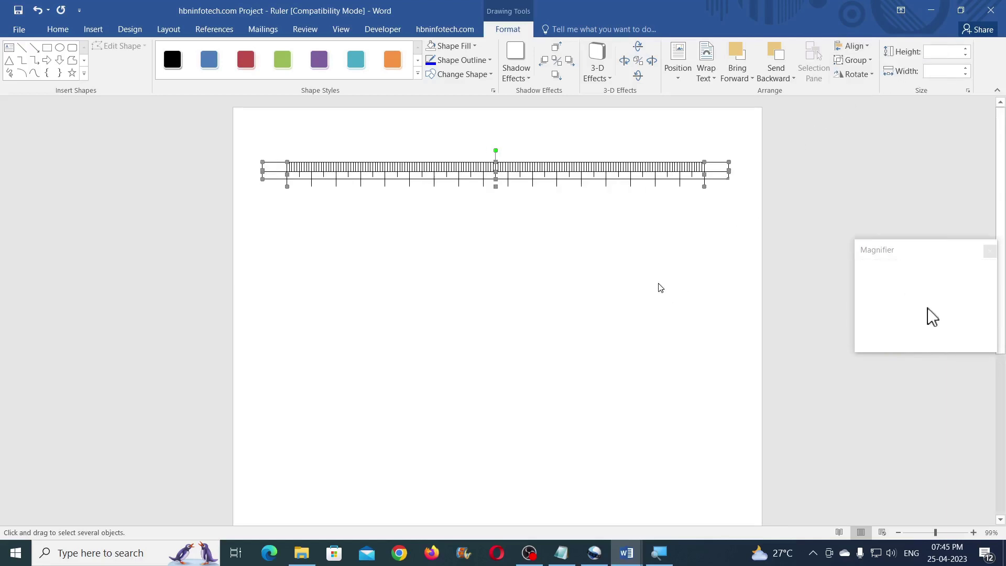
# Group the two rectangles with the ruler ticks and move the grouped ruler slightly down the page.
pyautogui.click(854, 60)
pyautogui.click(873, 76)
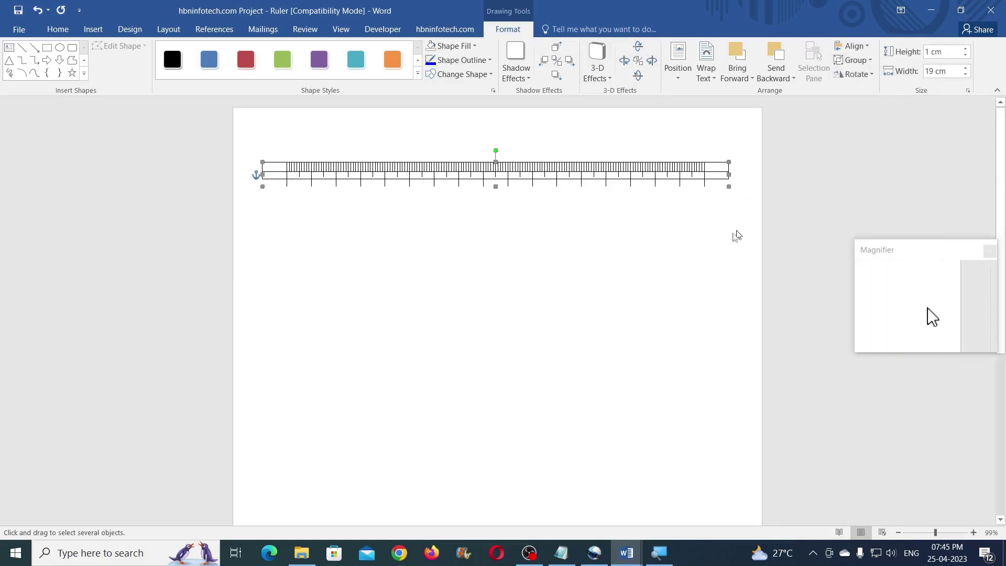
pyautogui.click(730, 235)
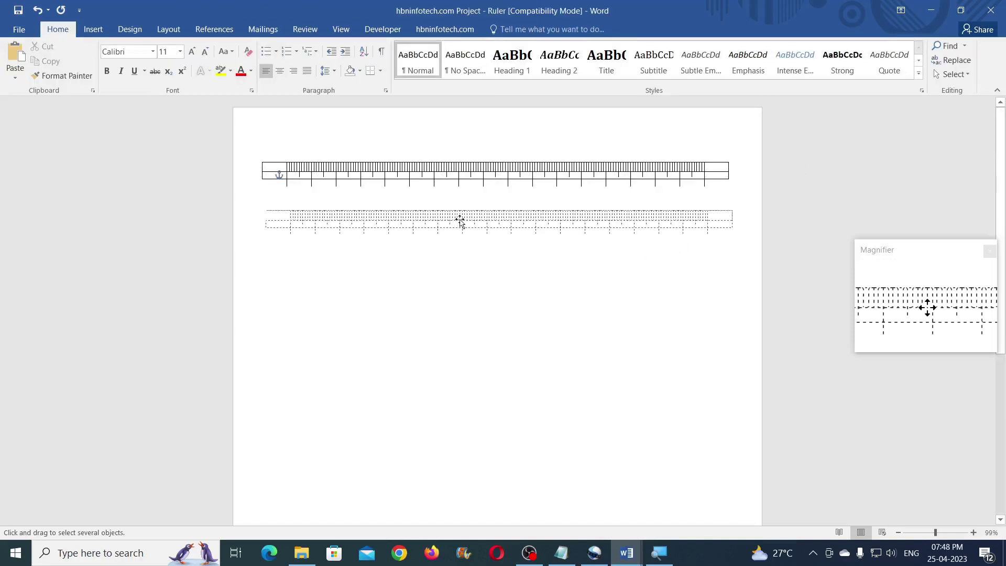
pyautogui.moveTo(460, 220); pyautogui.dragTo(461, 219)
pyautogui.click(423, 181)
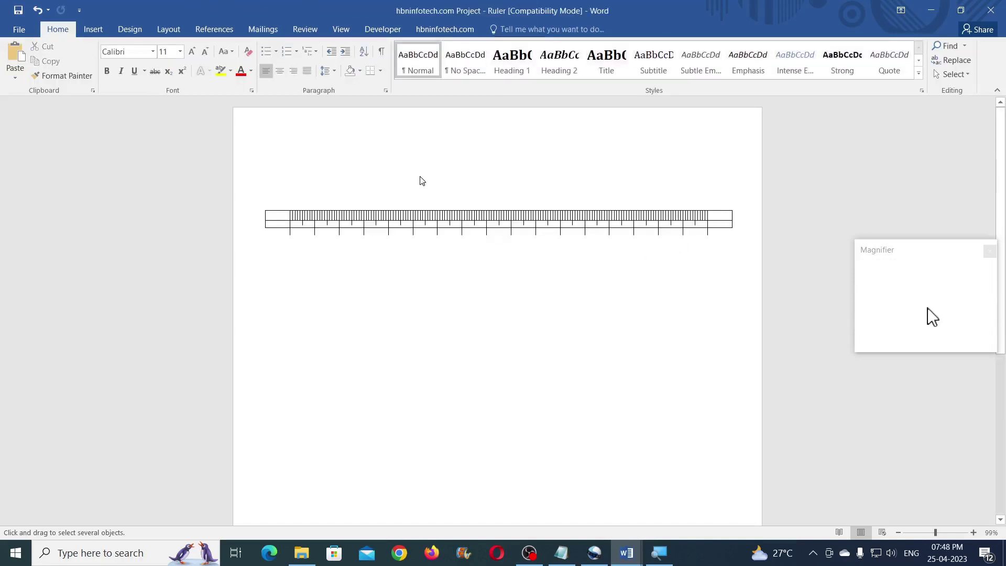
# Draw a small rectangle below the ruler's left end, set its height to 0.6 cm and width to 1 cm, and deselect it.
pyautogui.click(93, 29)
pyautogui.click(190, 77)
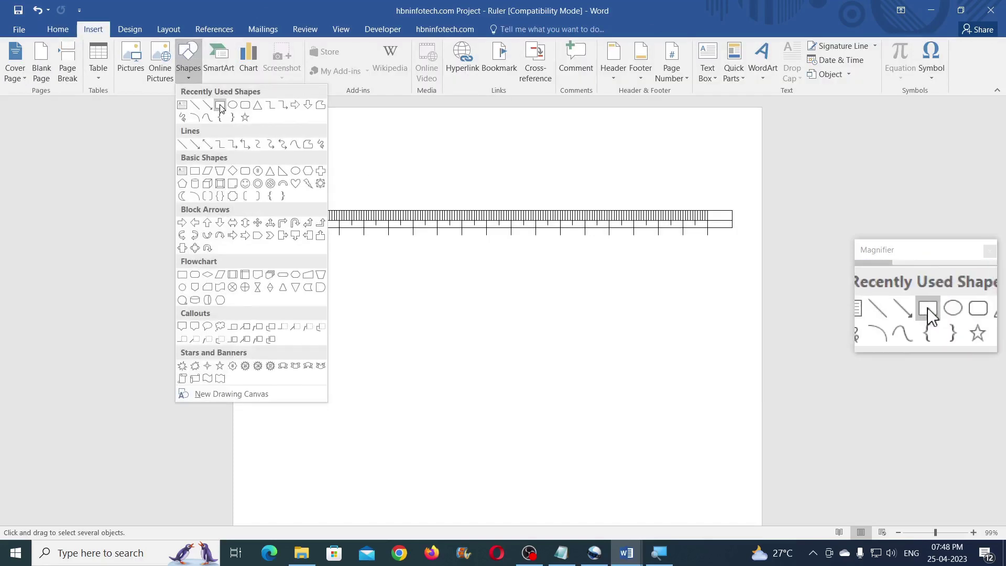
pyautogui.click(220, 100)
pyautogui.moveTo(317, 292); pyautogui.dragTo(317, 292)
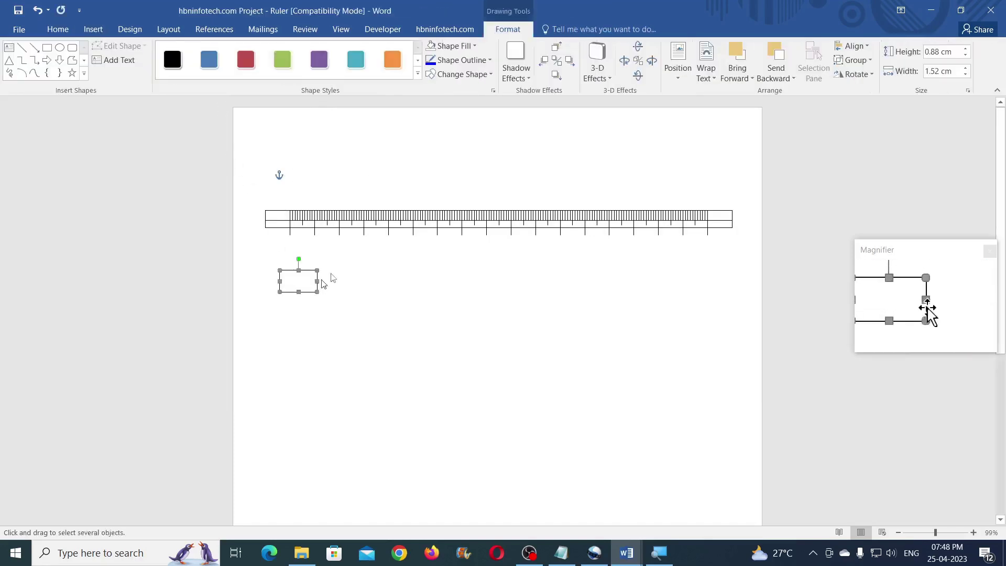
pyautogui.click(950, 52)
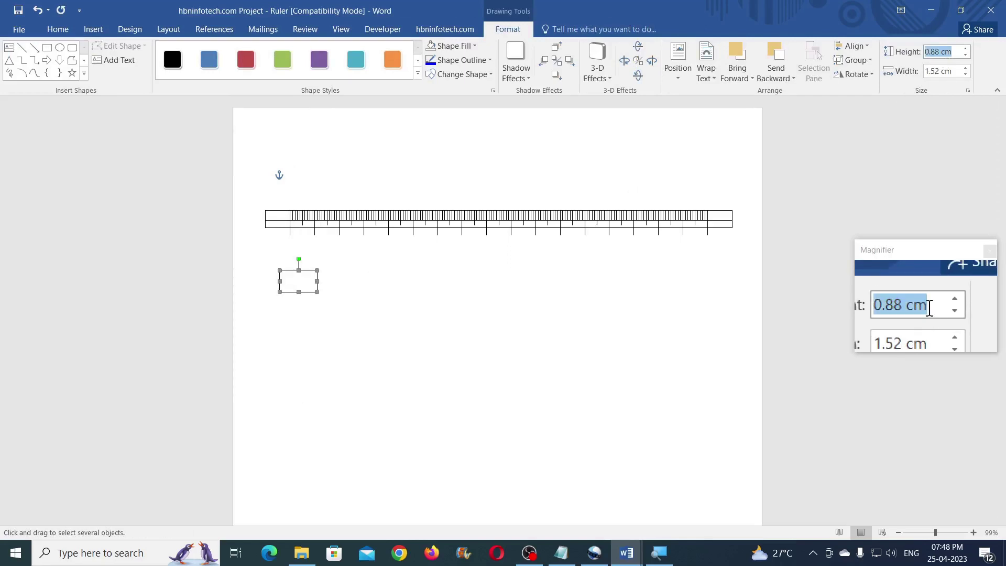
pyautogui.write('0.')
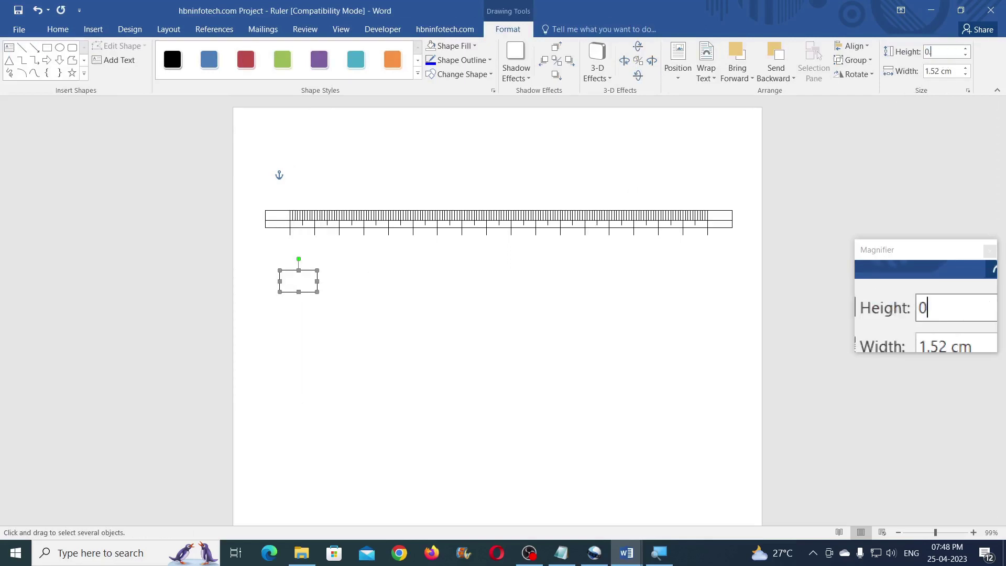
pyautogui.write('6')
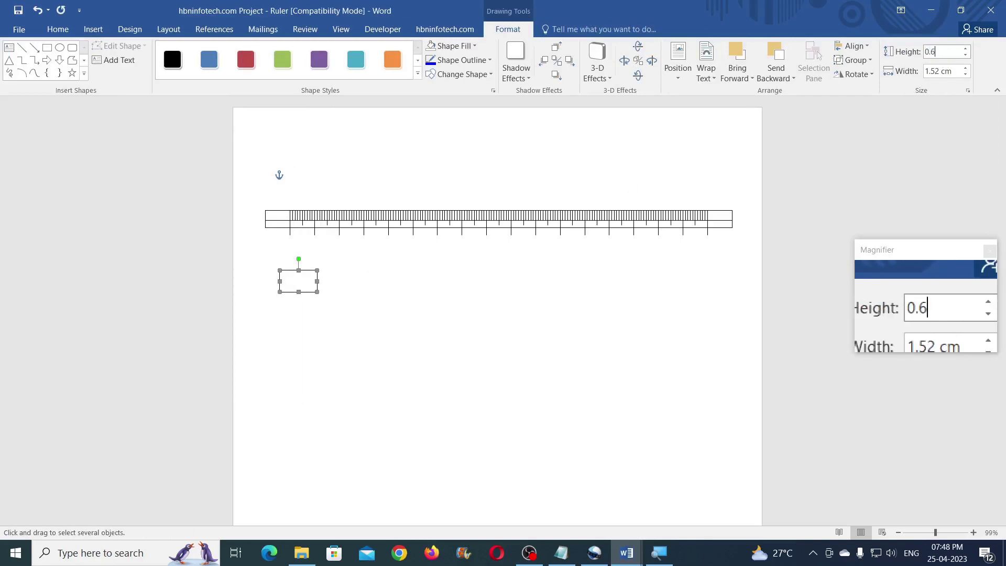
pyautogui.click(952, 72)
pyautogui.write('1')
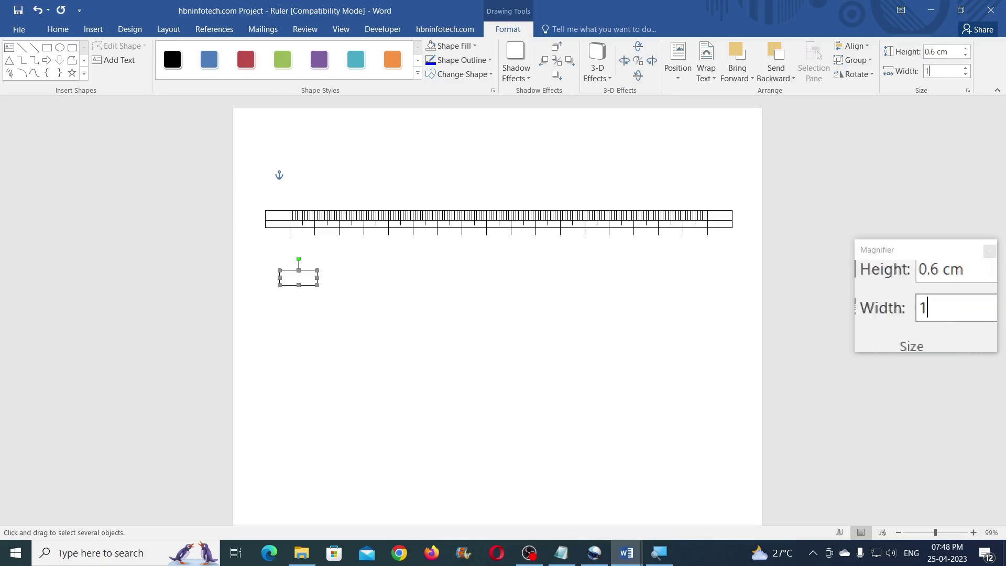
pyautogui.press('Return')
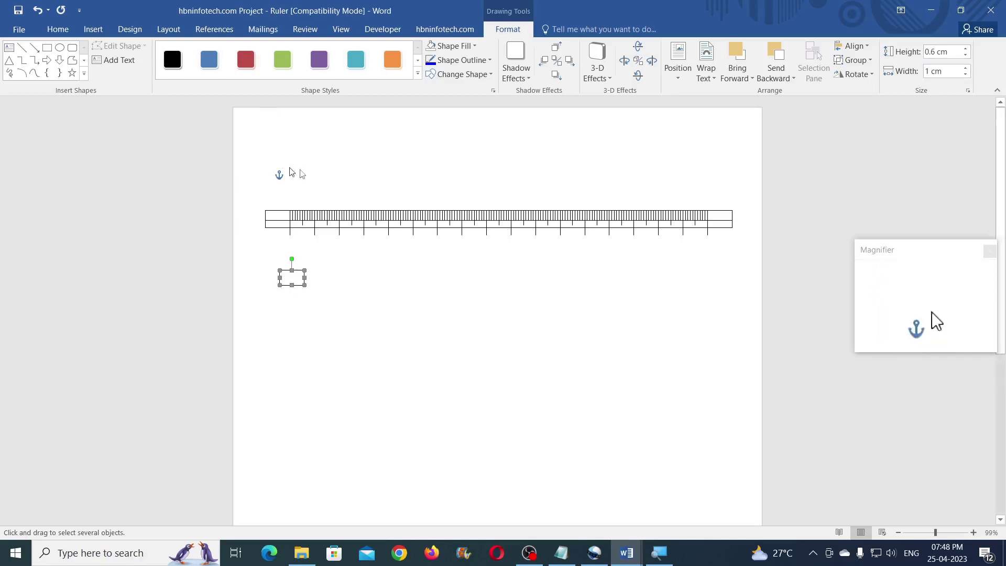
pyautogui.click(317, 172)
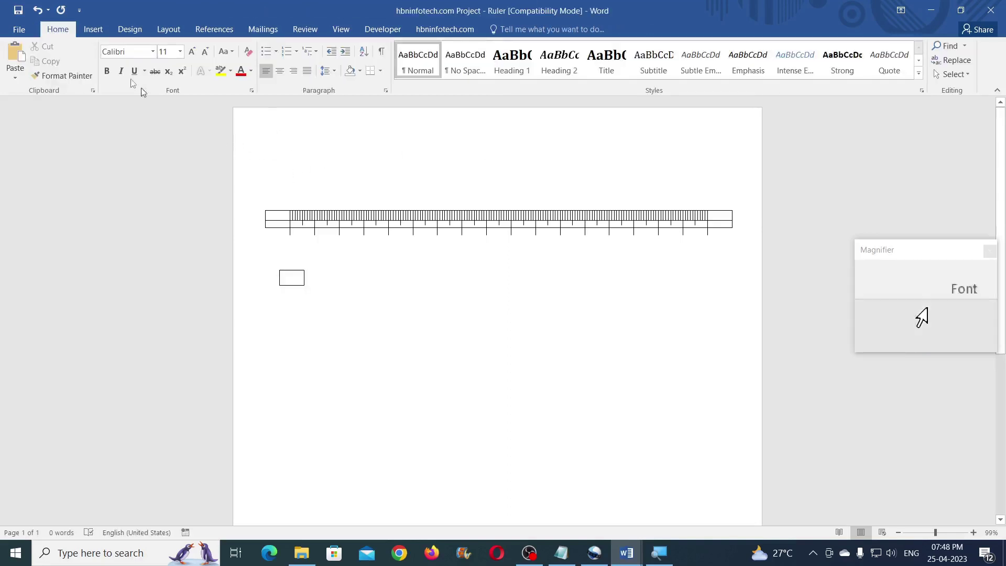
# Insert WordArt in the first plain outline style with the text 25 in the Arial font.
pyautogui.click(99, 34)
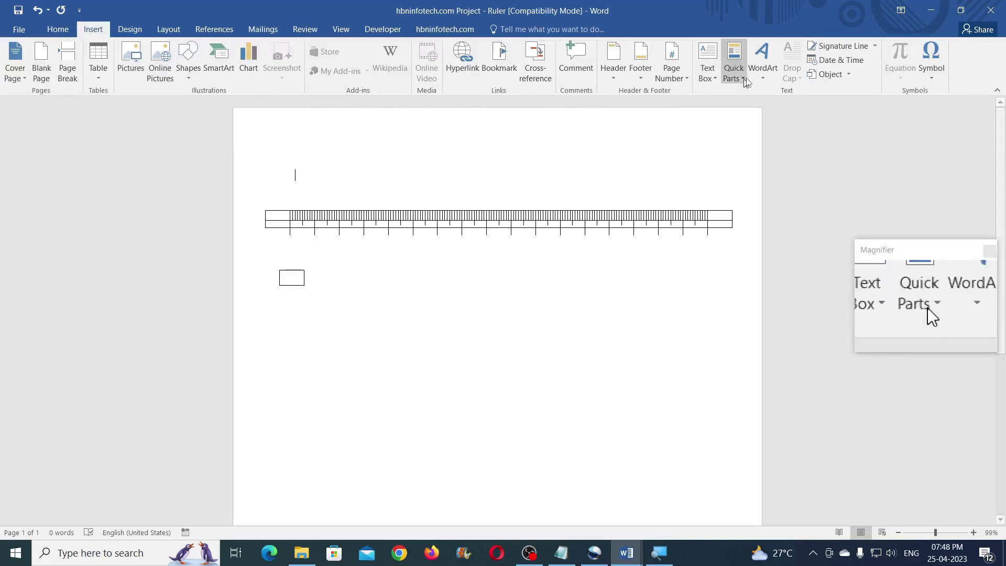
pyautogui.click(764, 78)
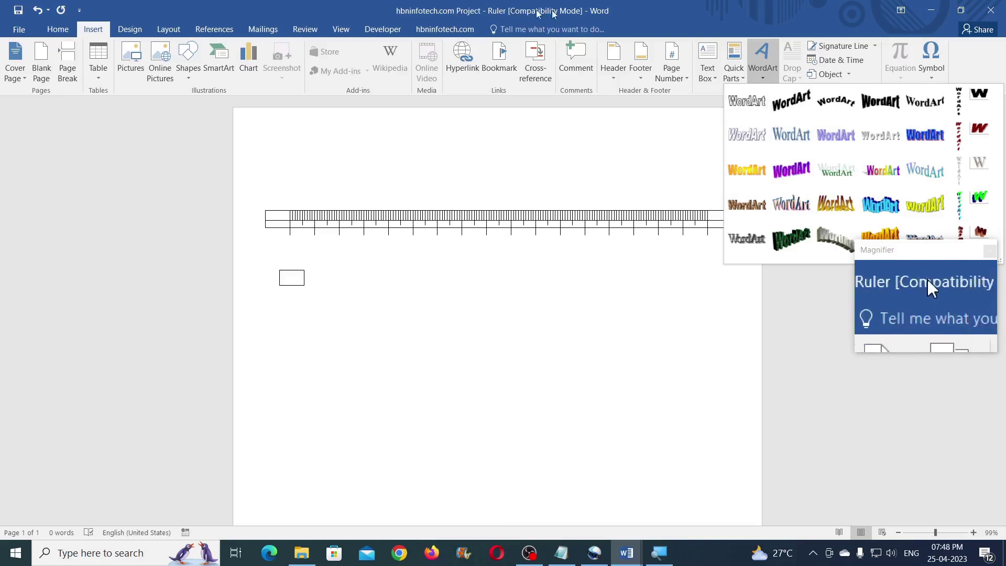
pyautogui.click(756, 109)
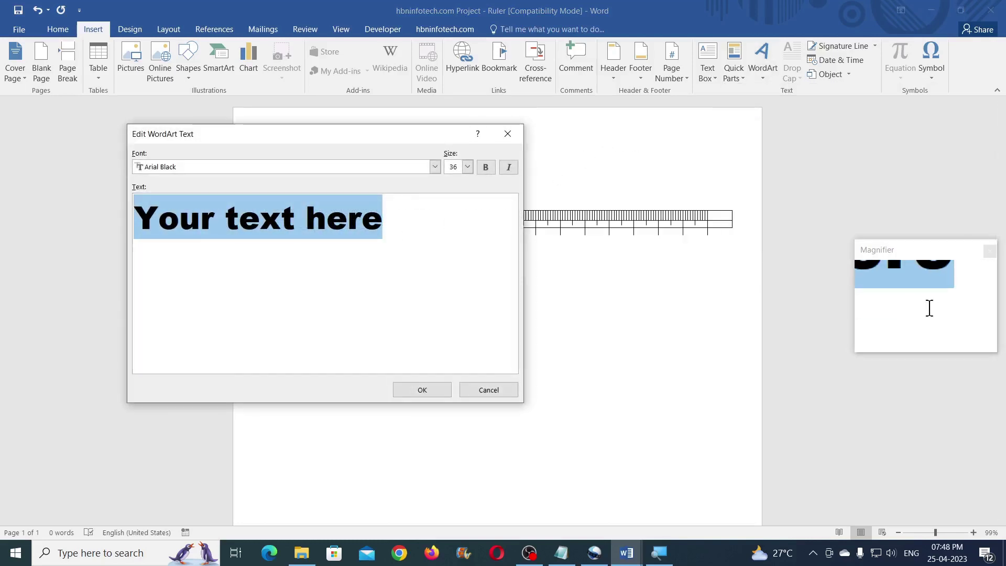
pyautogui.write('25')
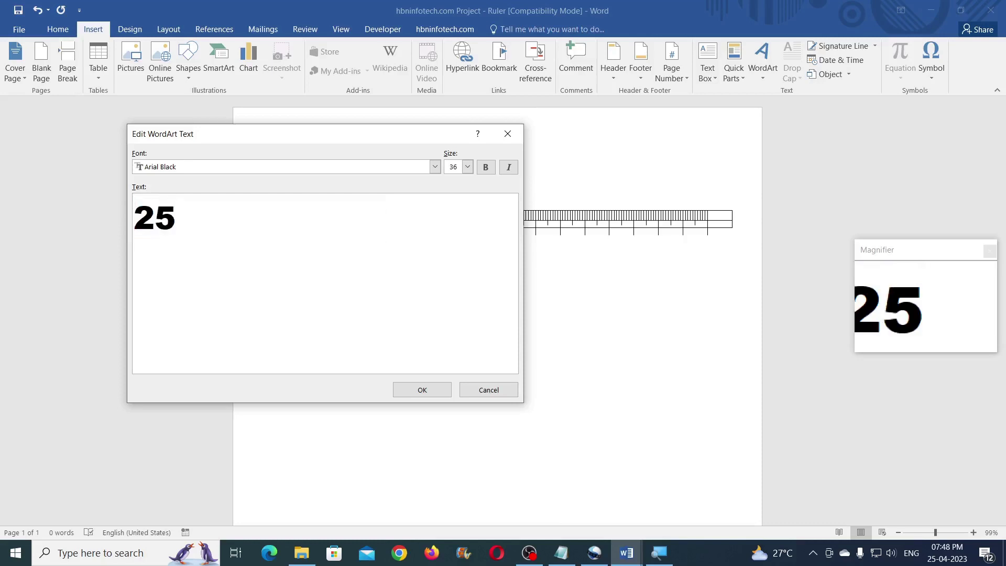
pyautogui.click(436, 167)
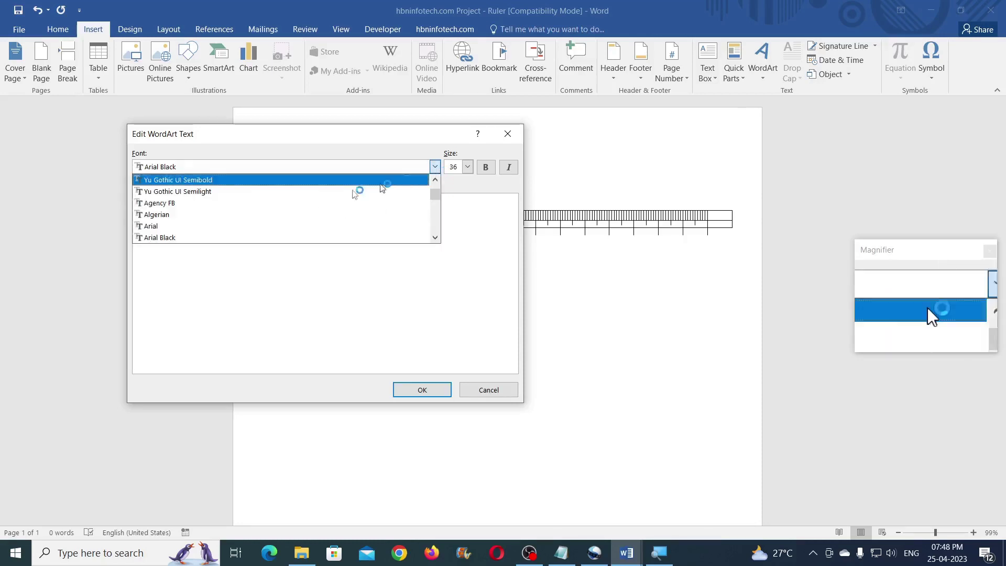
pyautogui.click(193, 226)
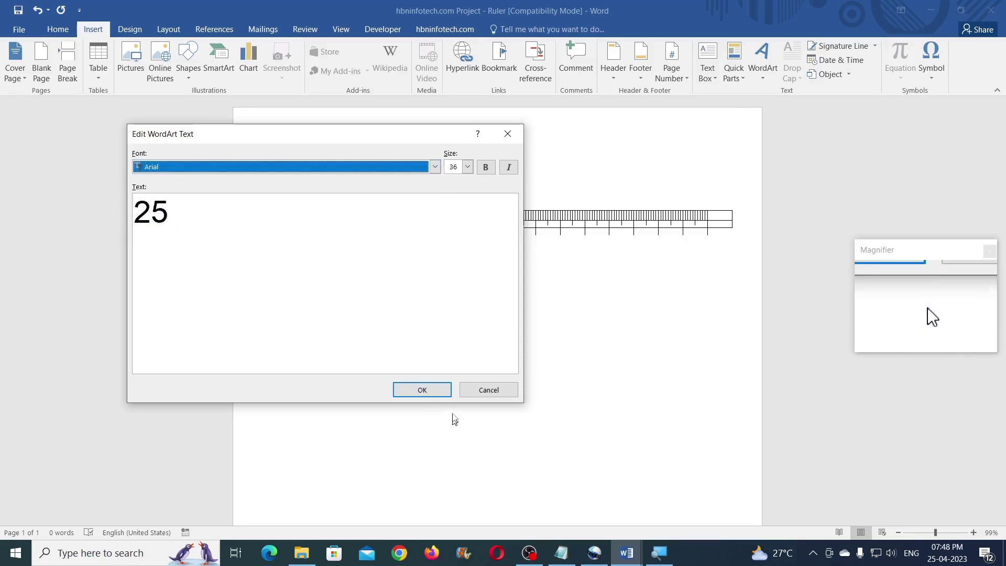
pyautogui.click(422, 390)
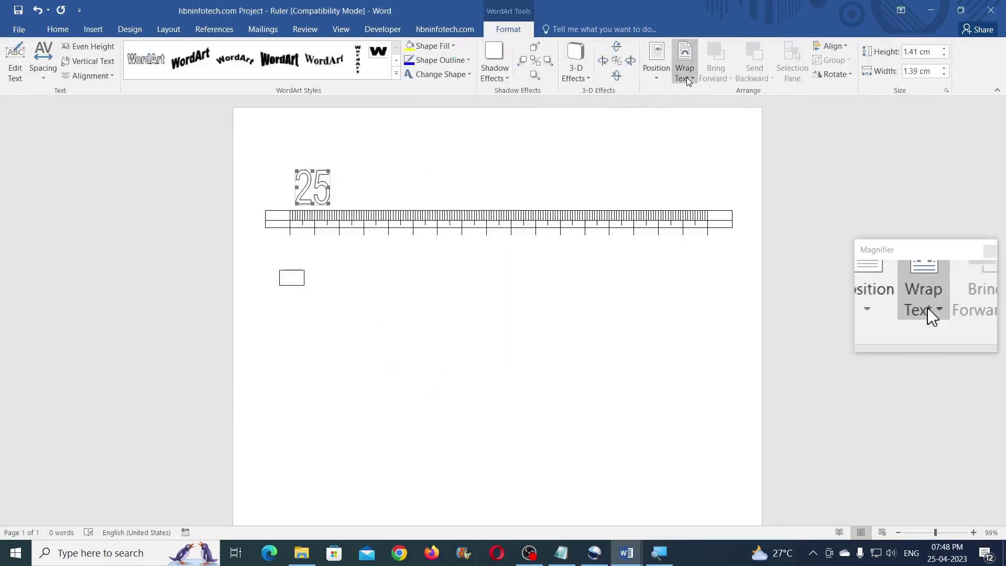
# Set the 25 WordArt's text wrapping to In Front of Text and its shape fill to black.
pyautogui.click(687, 78)
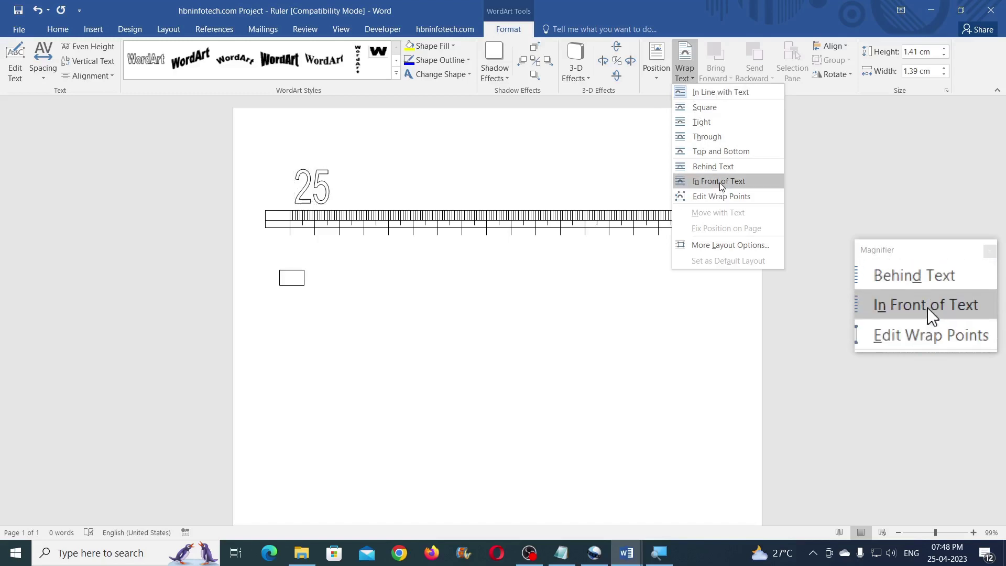
pyautogui.click(760, 182)
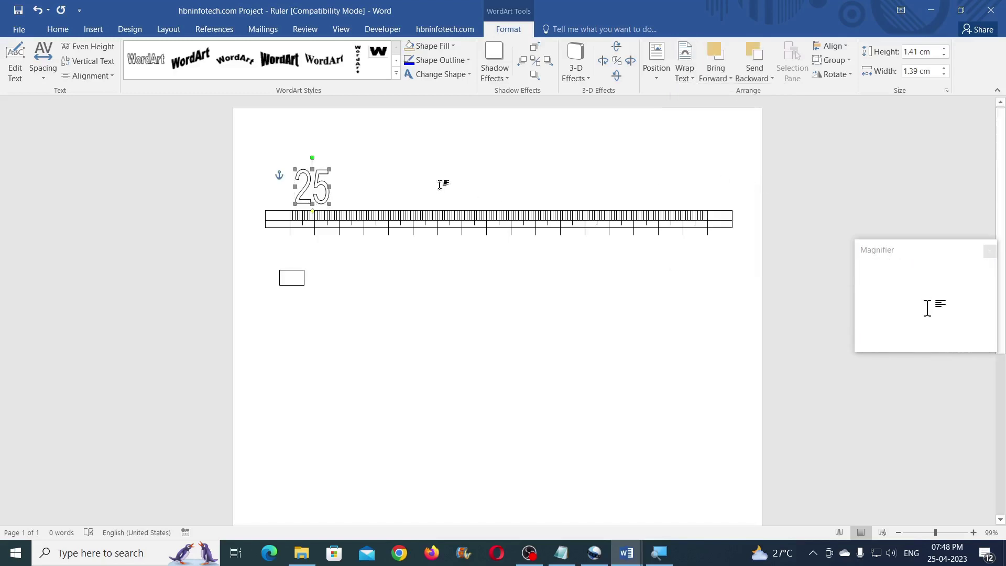
pyautogui.click(453, 46)
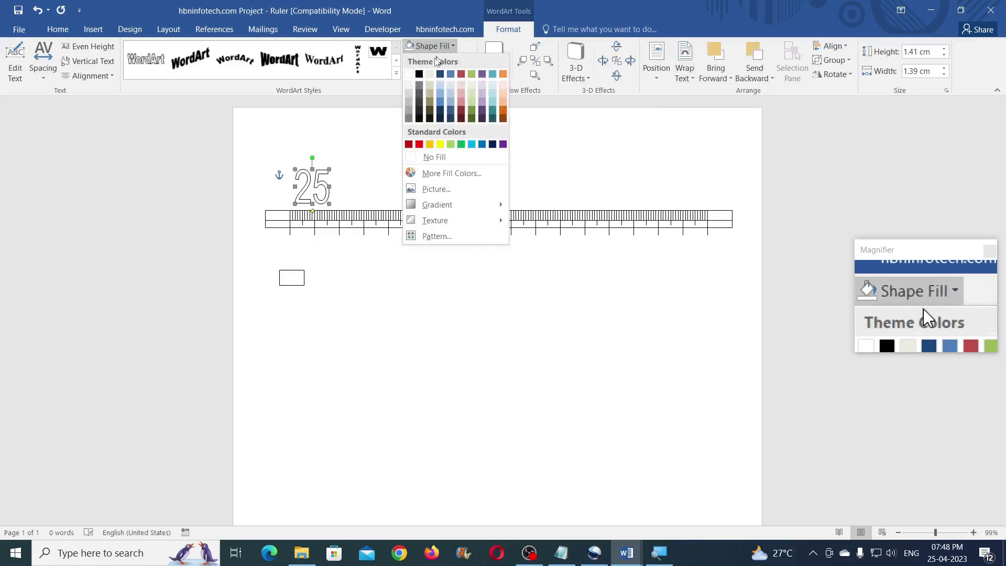
pyautogui.click(419, 75)
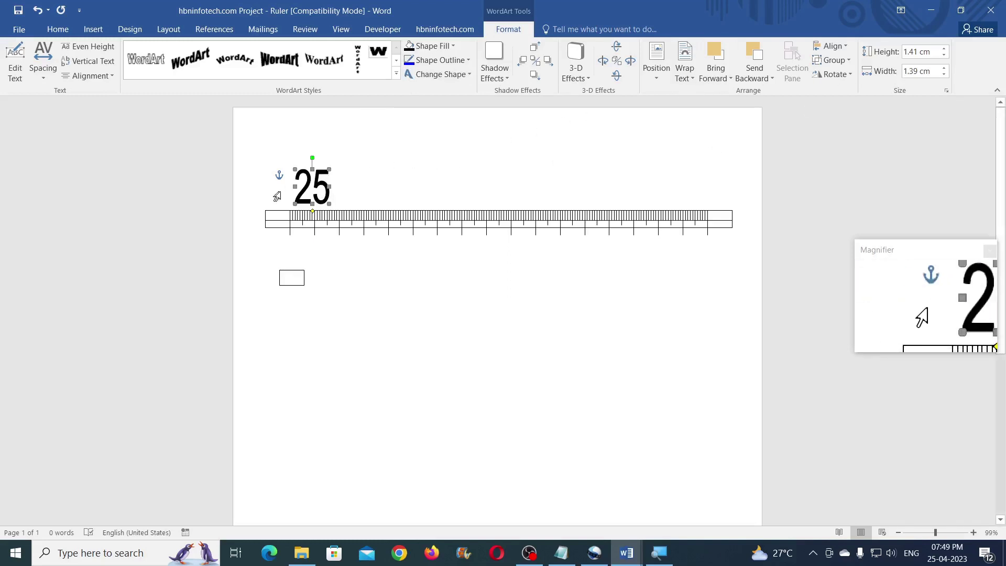
# Place two copies of the 25 WordArt to its right and change the original's text to 0.
pyautogui.moveTo(324, 188); pyautogui.dragTo(450, 175)
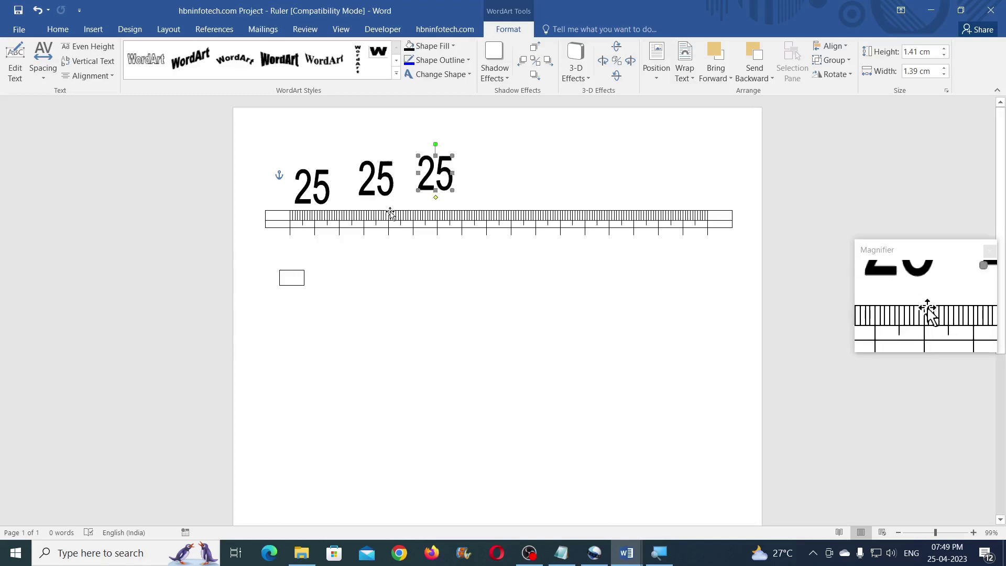
pyautogui.click(322, 189)
pyautogui.click(15, 63)
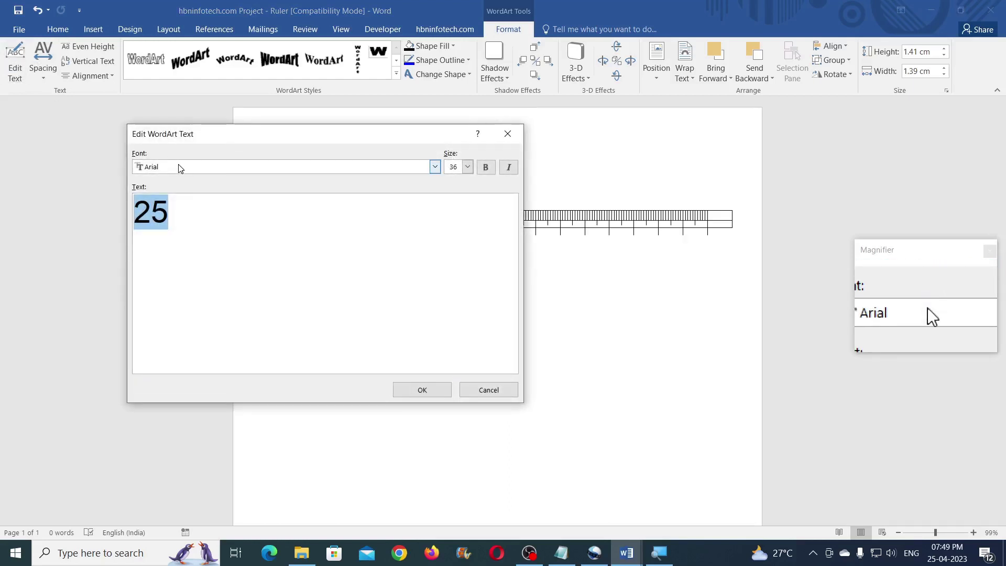
pyautogui.write('0')
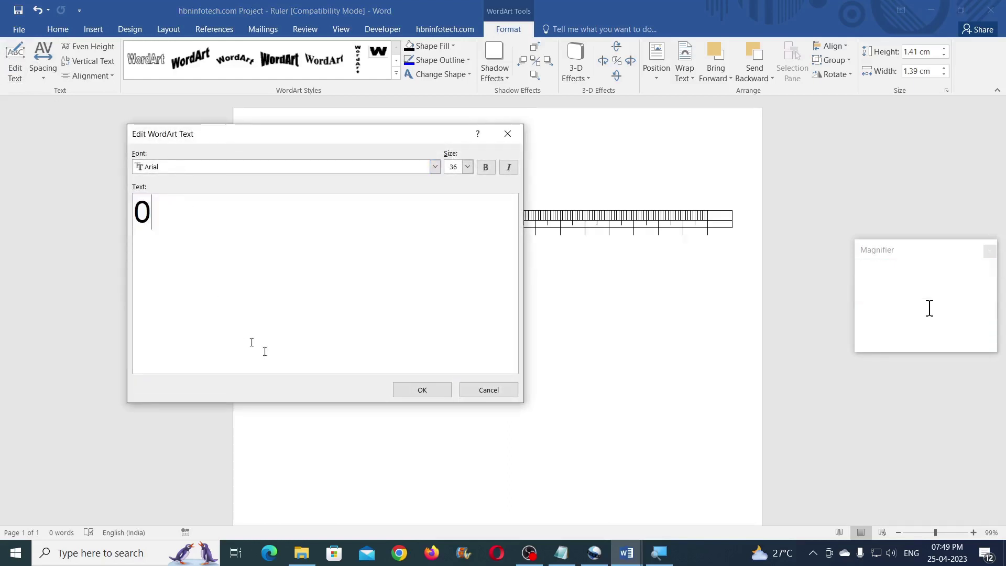
pyautogui.click(421, 391)
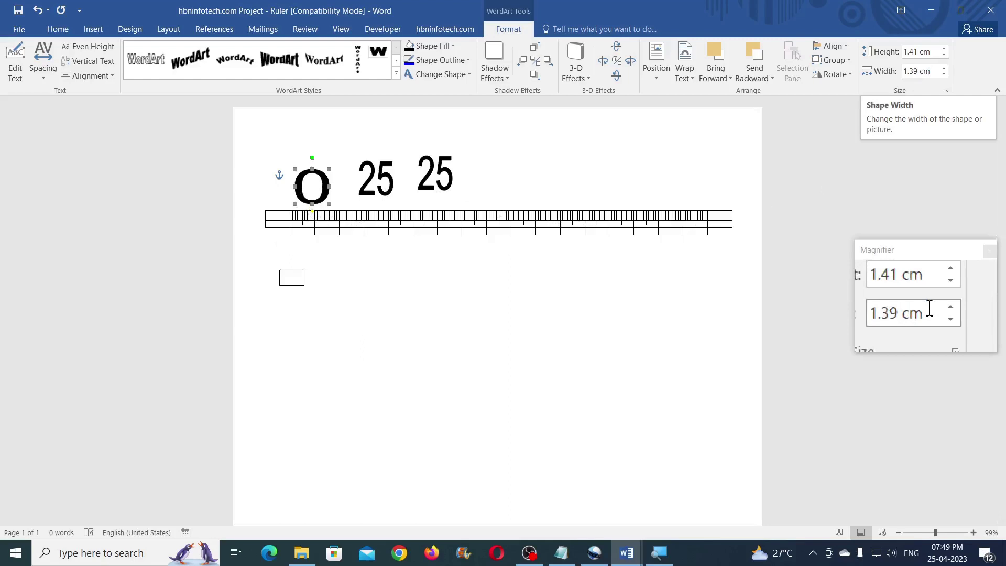
# Set the 0 WordArt's width to 0.2 cm and its height to 0.4 cm.
pyautogui.click(934, 70)
pyautogui.write('0.2')
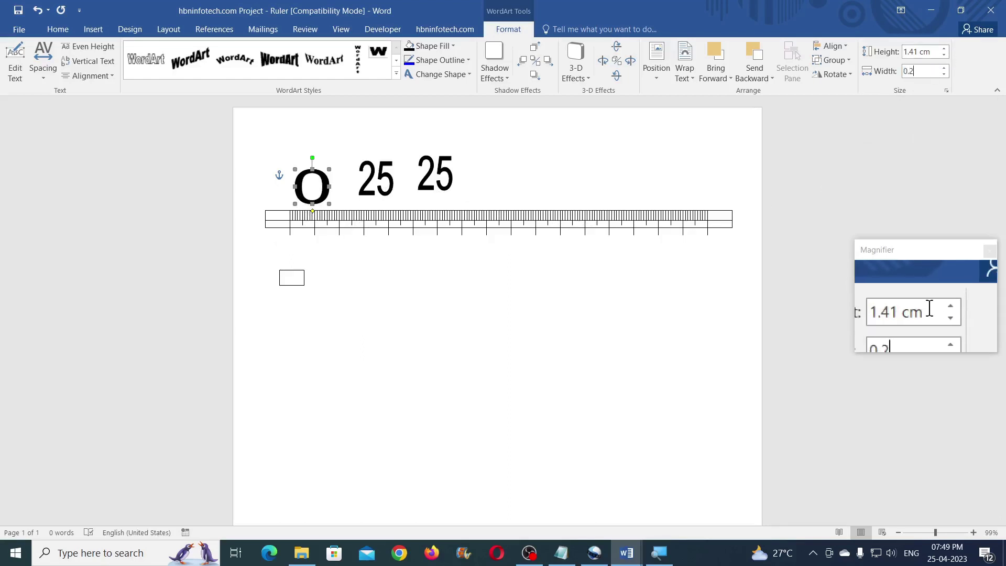
pyautogui.click(934, 51)
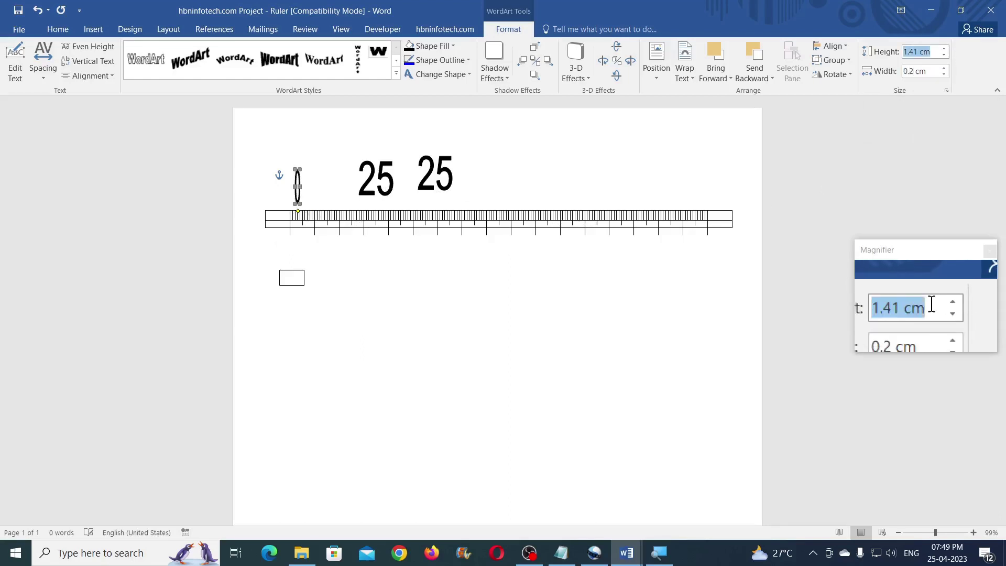
pyautogui.write('0.')
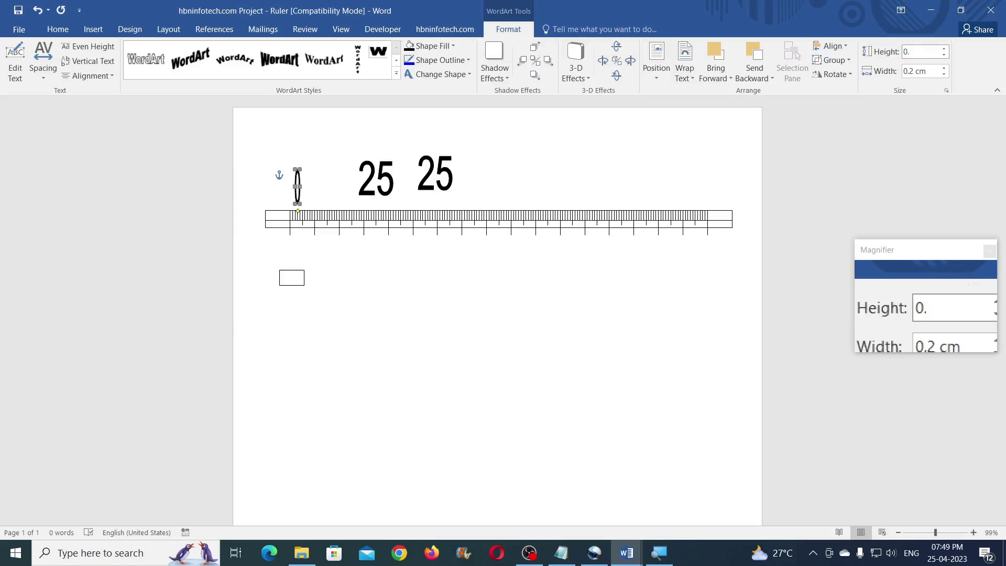
pyautogui.write('4')
pyautogui.press('Return')
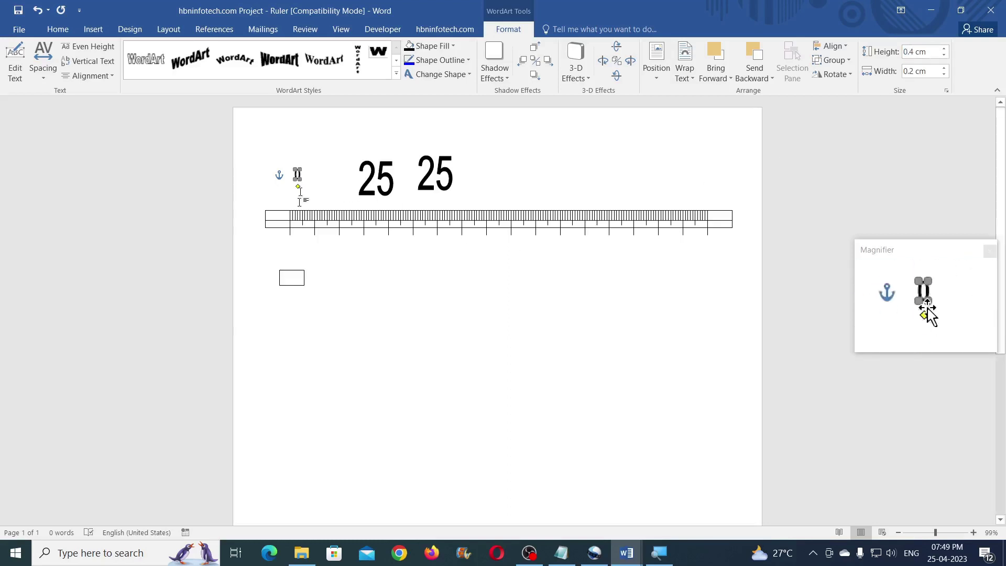
# Align the 0 WordArt and the small rectangle to each other by both center and middle.
pyautogui.click(293, 279)
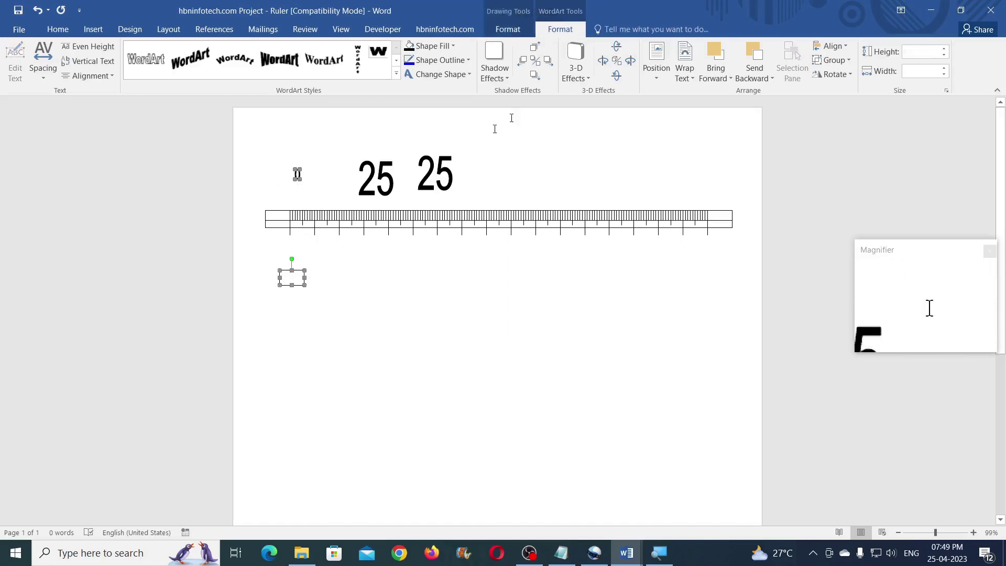
pyautogui.click(832, 46)
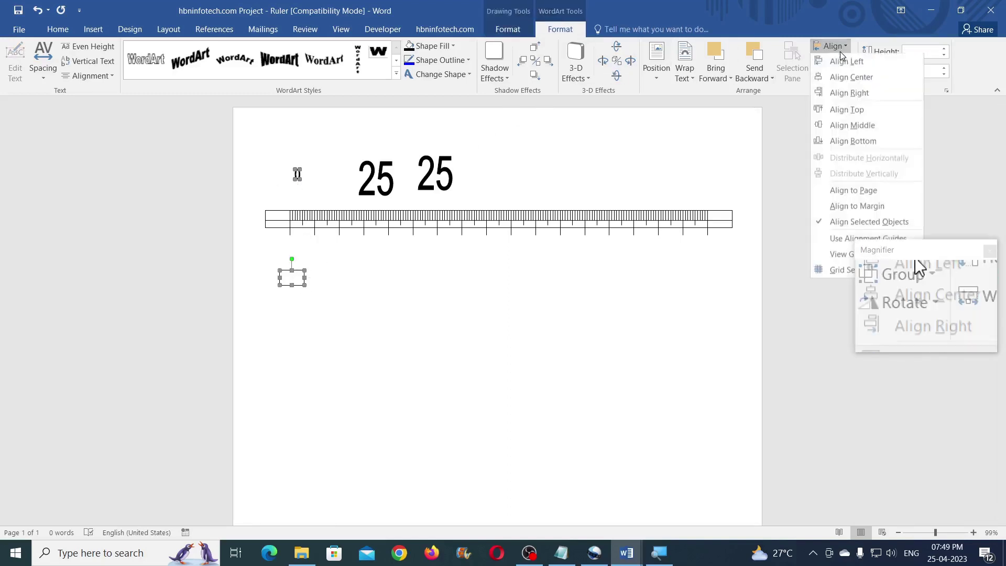
pyautogui.click(851, 78)
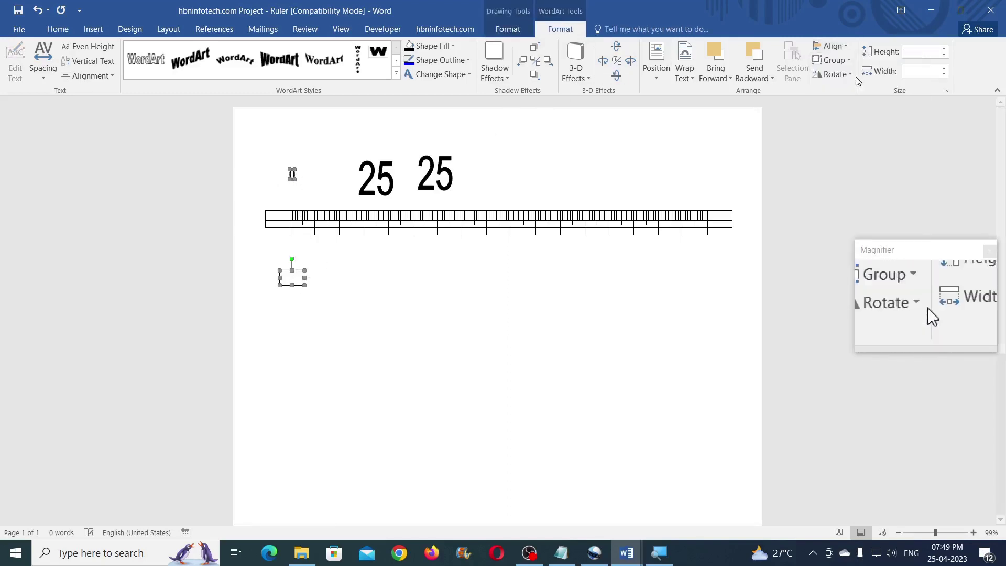
pyautogui.click(839, 46)
pyautogui.click(864, 125)
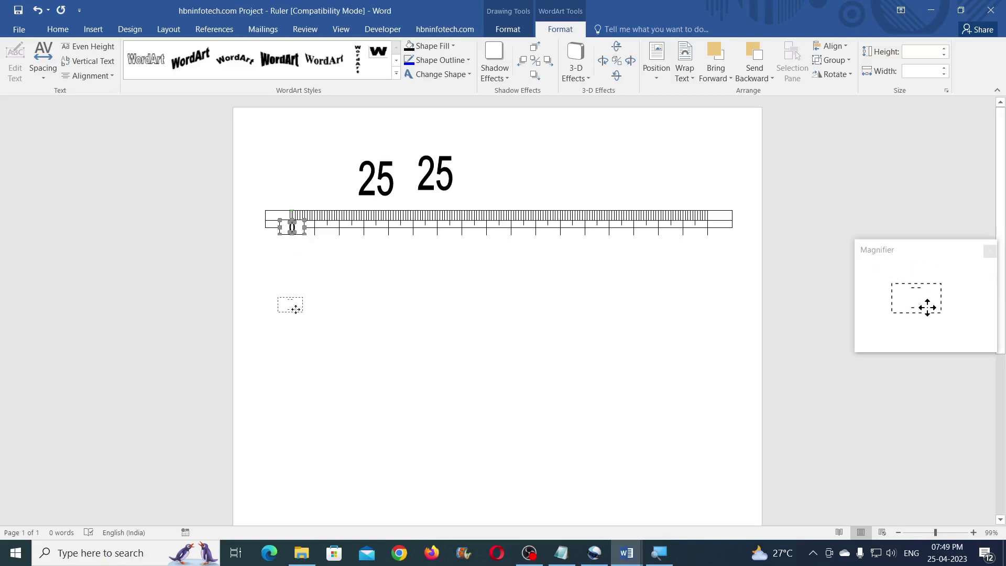
# Move the 0 and its rectangle together below the ruler's left end and remove the rectangle's fill.
pyautogui.moveTo(295, 310); pyautogui.dragTo(296, 310)
pyautogui.click(297, 308)
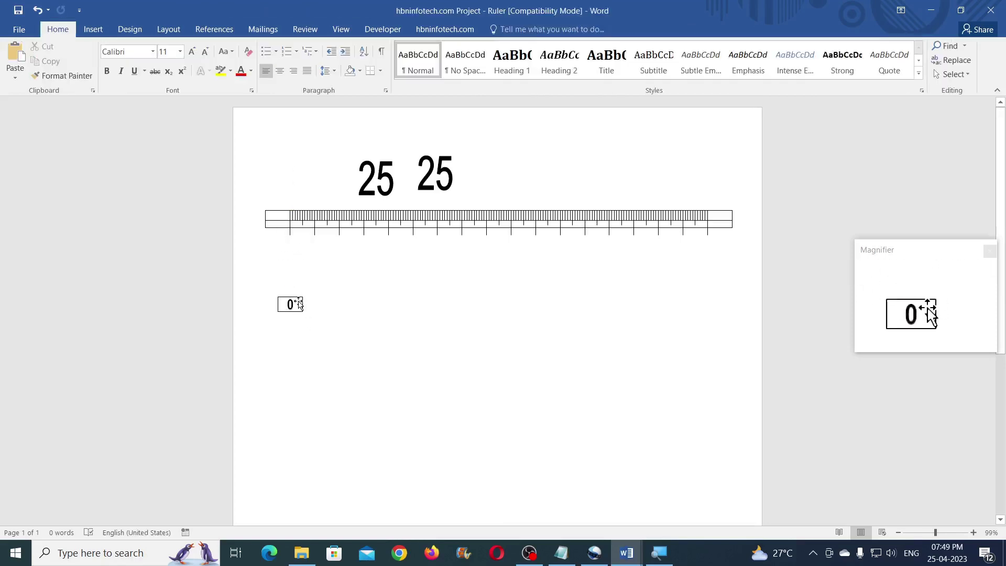
pyautogui.click(299, 303)
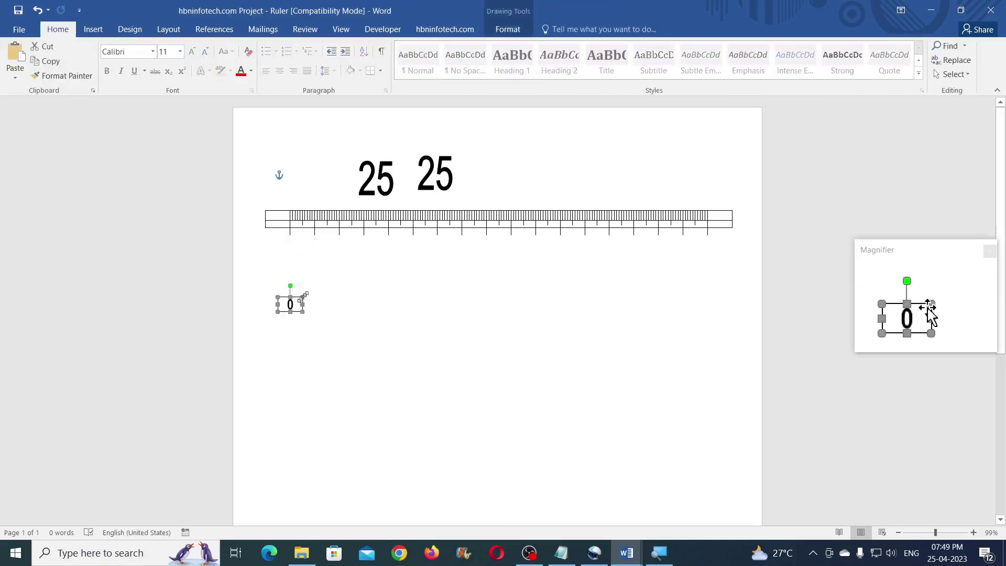
pyautogui.click(496, 30)
pyautogui.click(461, 46)
pyautogui.click(463, 159)
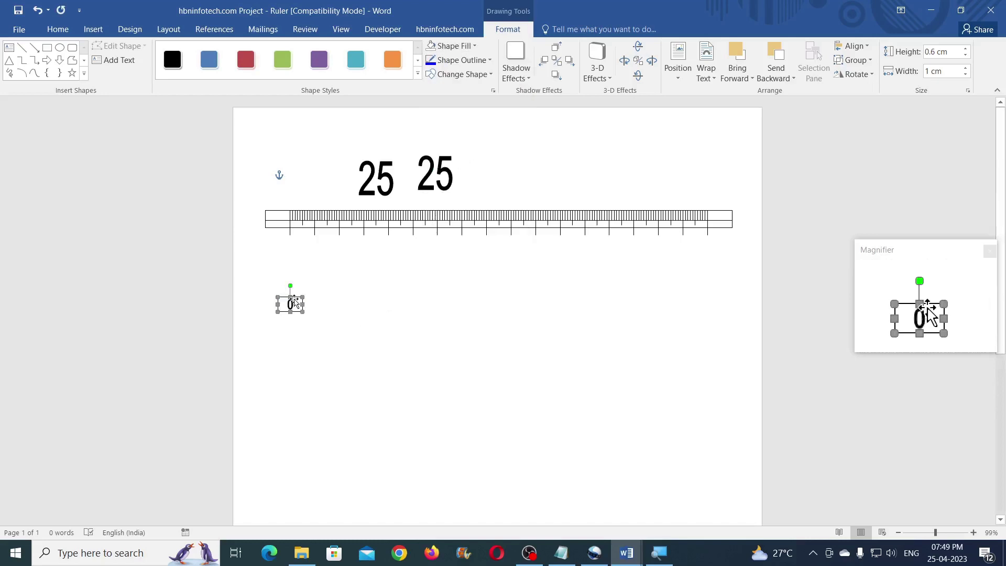
# Place two copies of the small rectangle to its right and group the 0 with its own rectangle.
pyautogui.moveTo(296, 303); pyautogui.dragTo(394, 298)
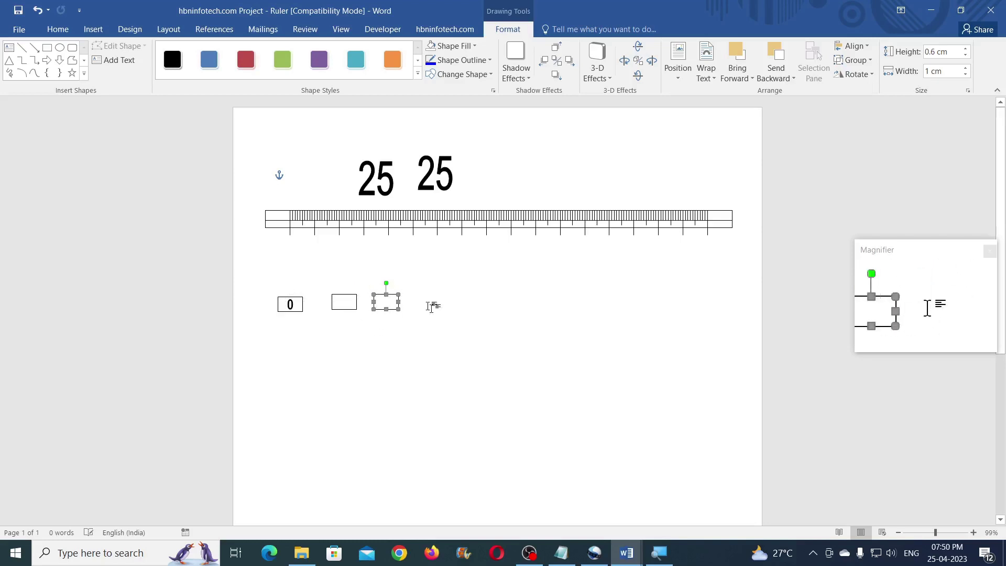
pyautogui.click(290, 305)
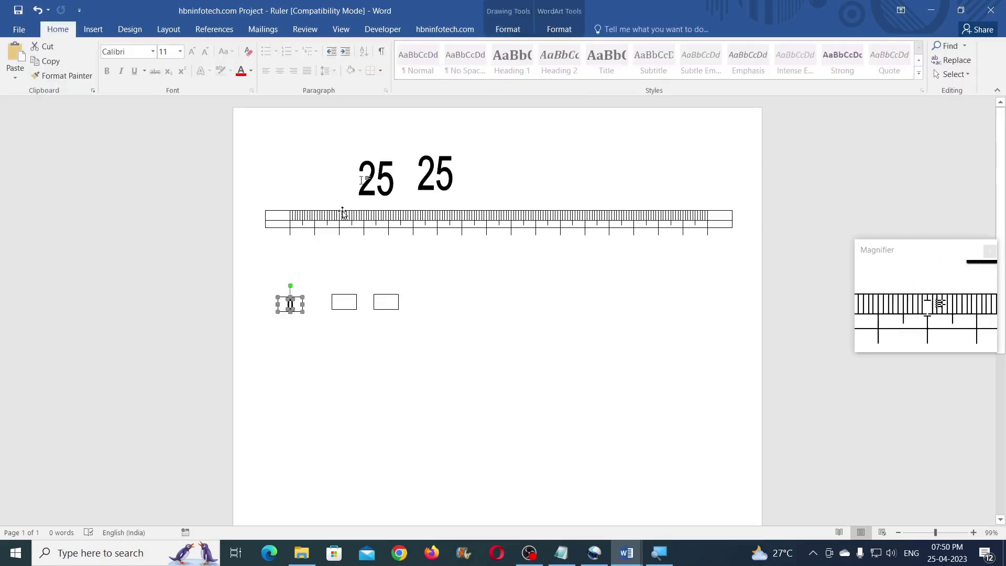
pyautogui.click(558, 29)
pyautogui.click(836, 61)
pyautogui.click(838, 73)
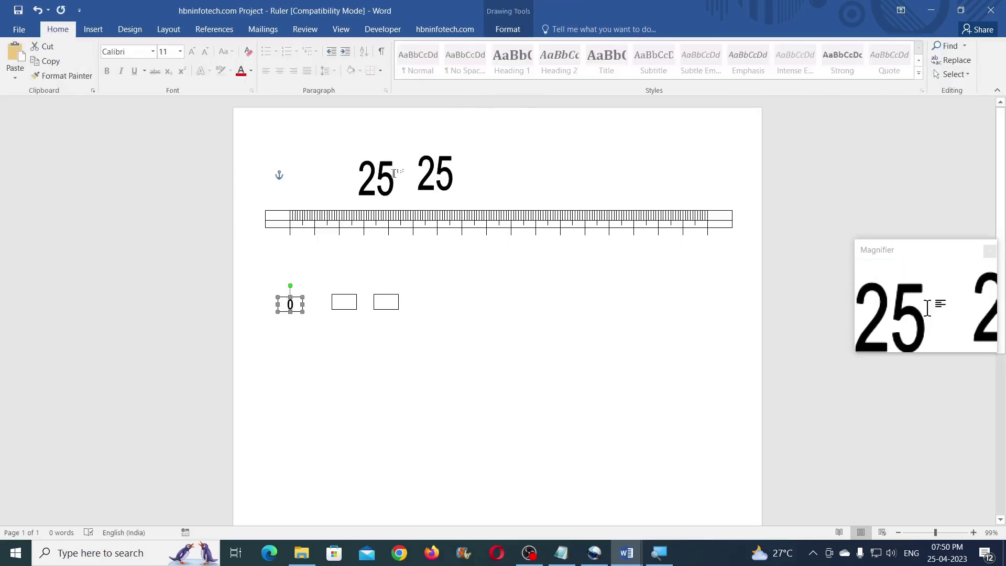
# Change the text of the 25 WordArt nearest the ruler's zero end to 1.
pyautogui.click(378, 184)
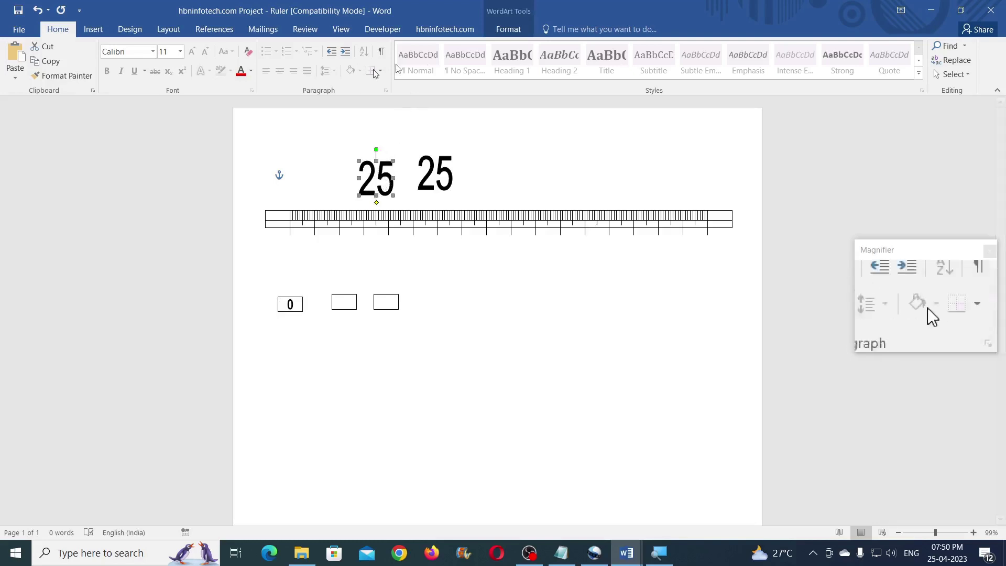
pyautogui.click(512, 32)
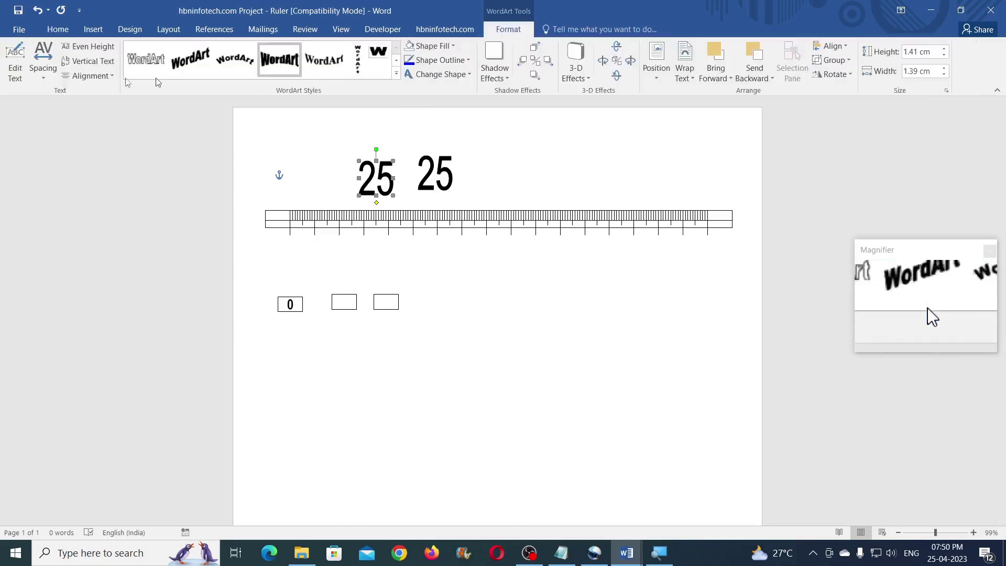
pyautogui.click(15, 72)
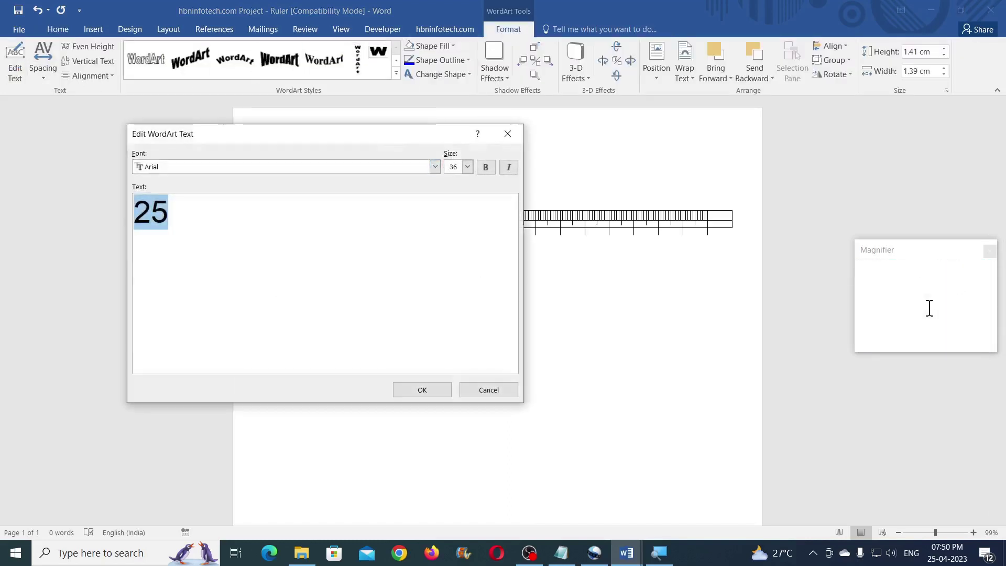
pyautogui.write('1')
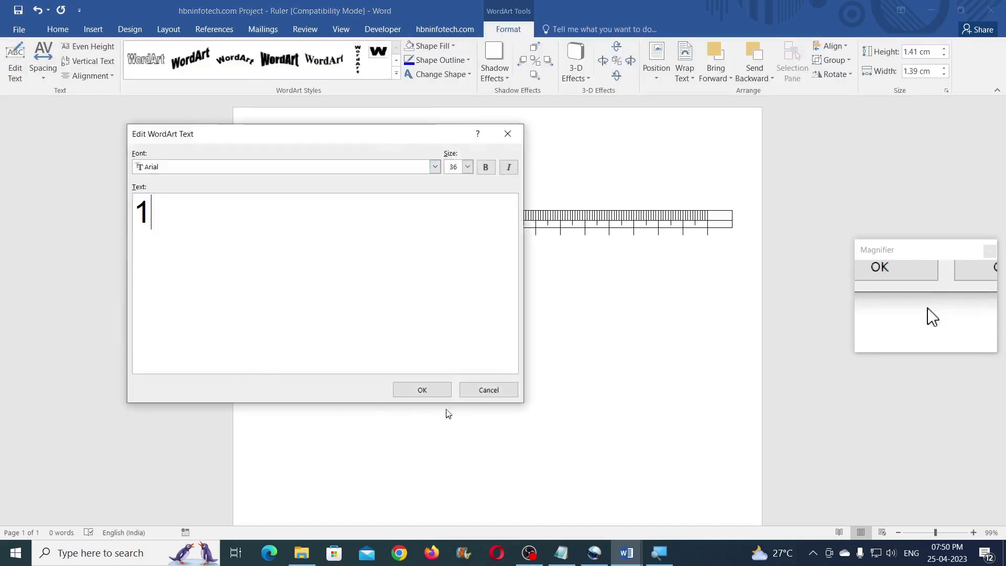
pyautogui.click(410, 394)
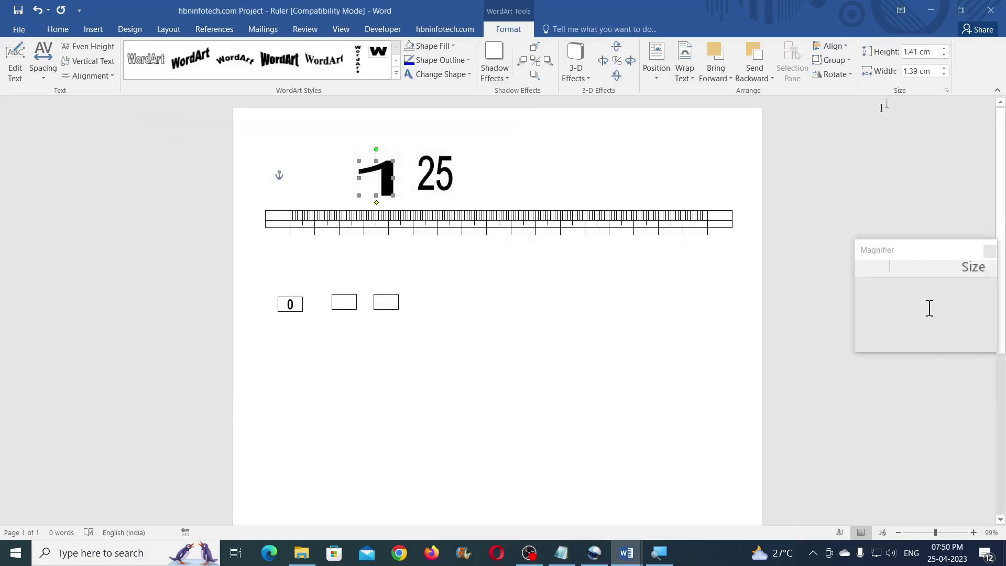
# Set the 1 WordArt's width to 0.15 cm and its height to 0.4 cm.
pyautogui.click(925, 71)
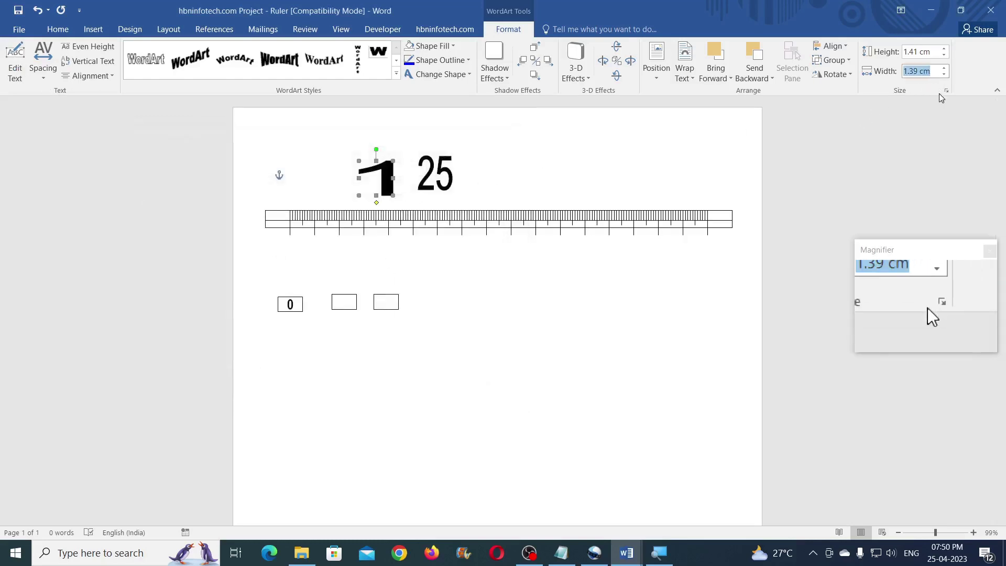
pyautogui.write('0.15')
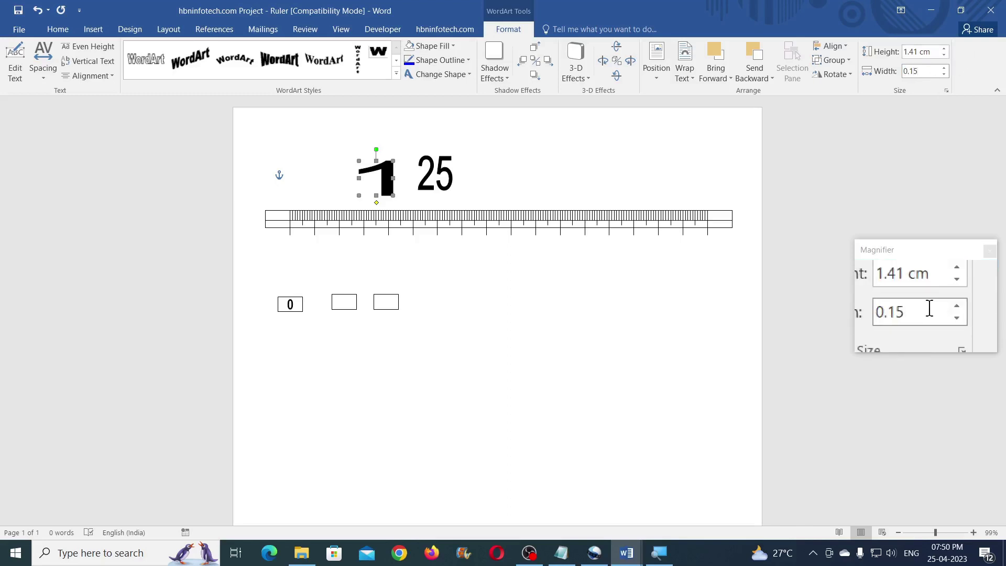
pyautogui.click(931, 52)
pyautogui.write('0.4')
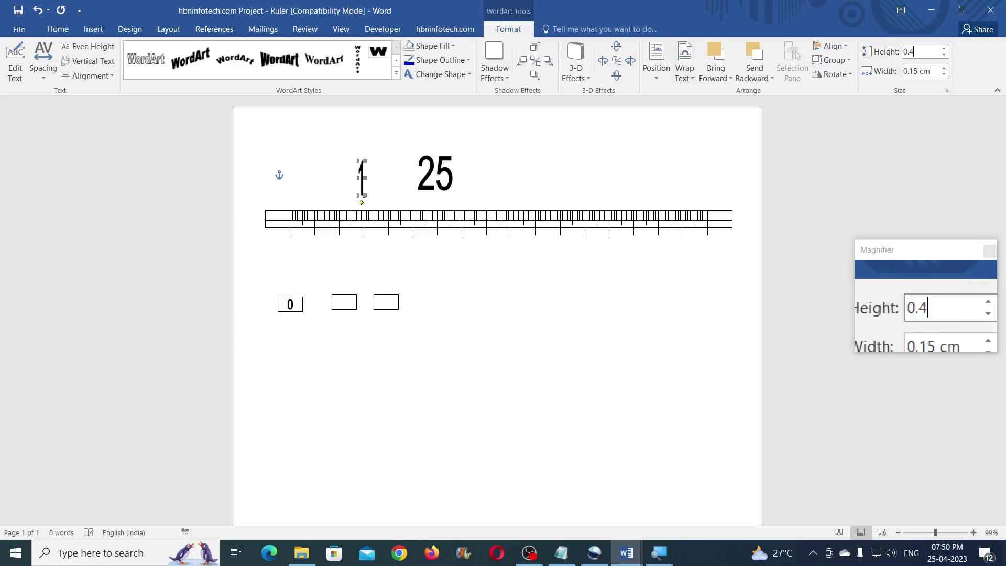
pyautogui.press('Return')
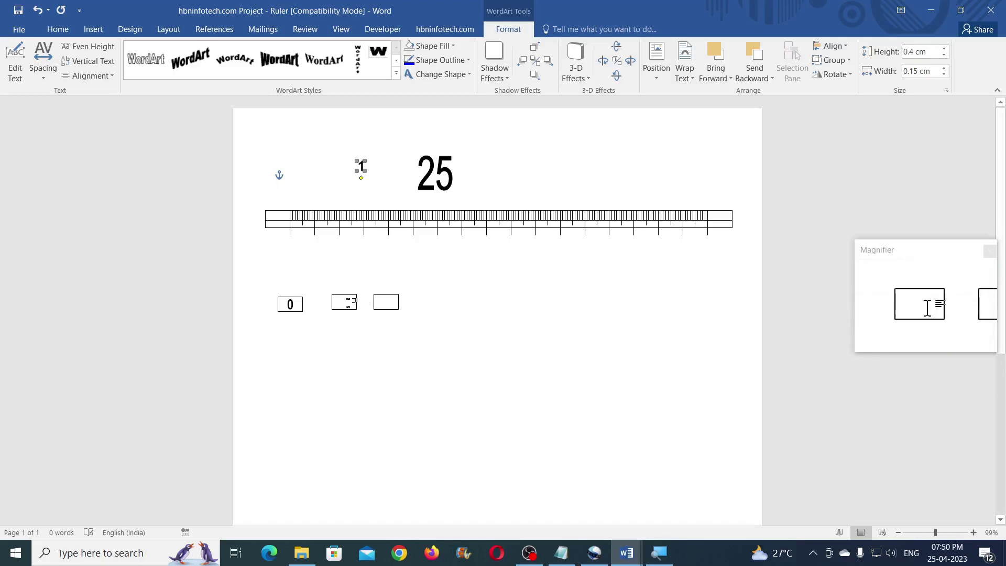
# Align the 1 WordArt and the empty rectangle nearest the 0 box to each other by center and middle.
pyautogui.keyDown('shift'); pyautogui.click(350, 300); pyautogui.keyUp('shift')
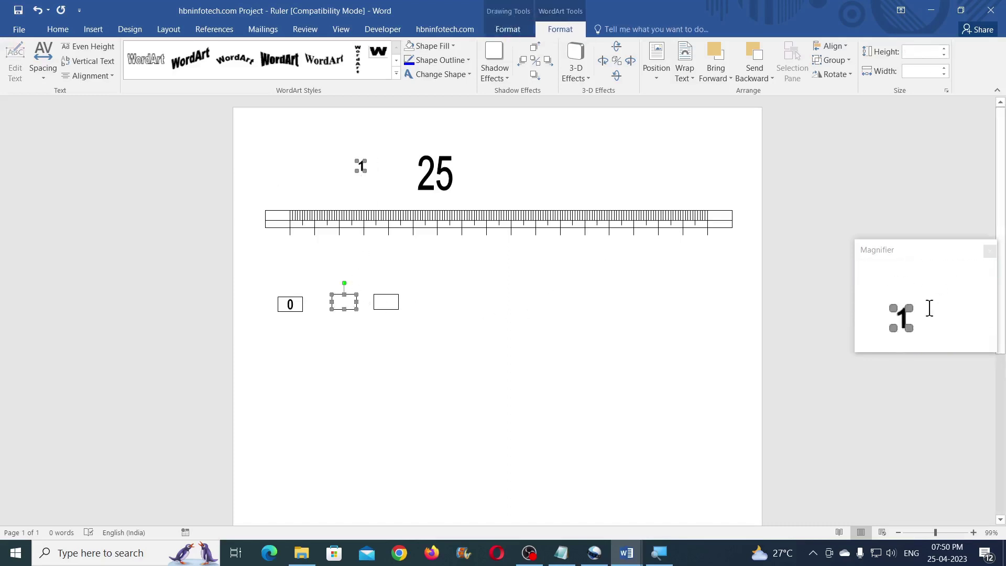
pyautogui.click(832, 46)
pyautogui.click(866, 79)
pyautogui.click(833, 46)
pyautogui.click(864, 127)
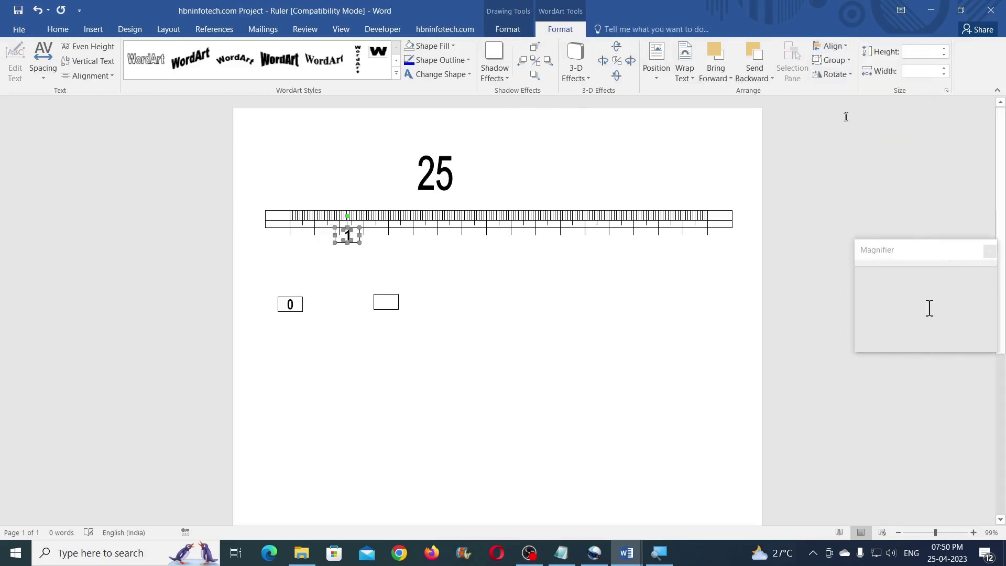
# Group the 1 with its rectangle and place the box edge to edge with the right side of the 0 box.
pyautogui.click(834, 60)
pyautogui.click(840, 77)
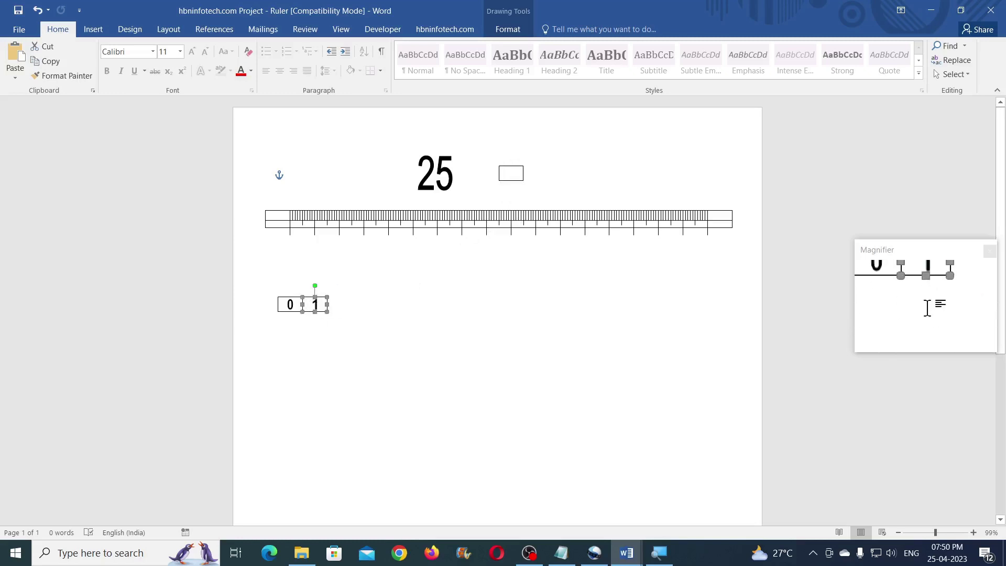
# Check the object snapping option in the Grid and Guides settings and leave the dialog without changes.
pyautogui.click(508, 29)
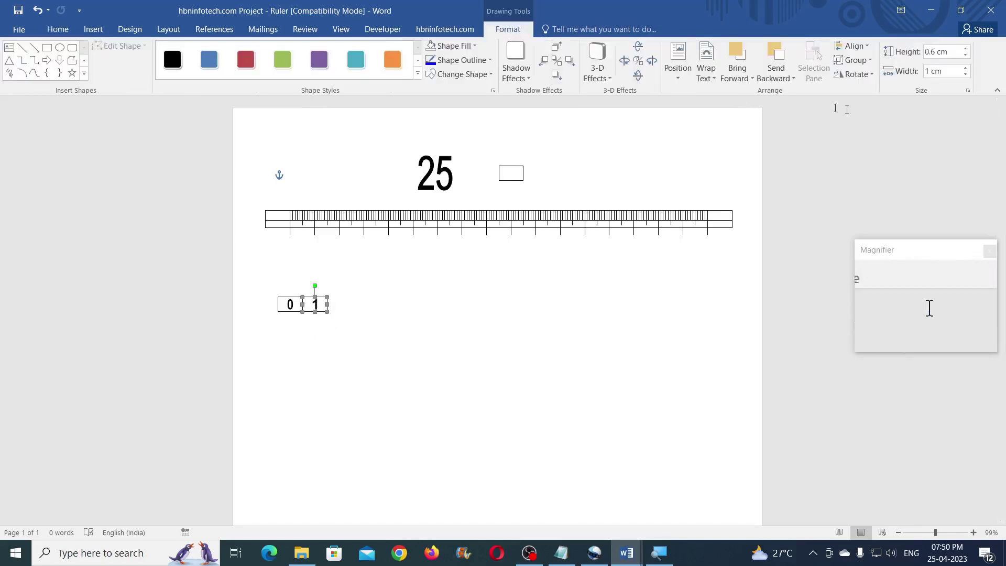
pyautogui.click(867, 47)
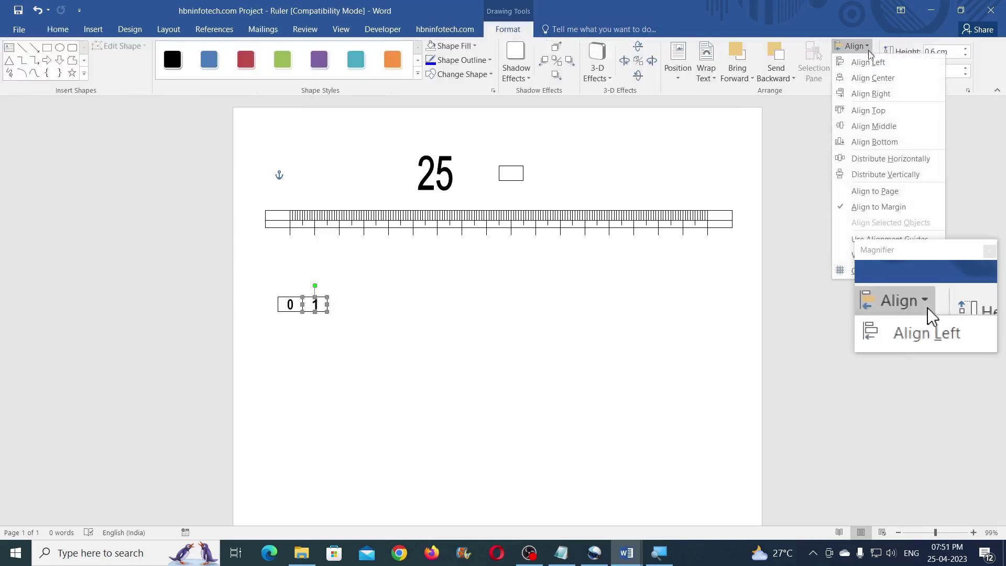
pyautogui.click(846, 272)
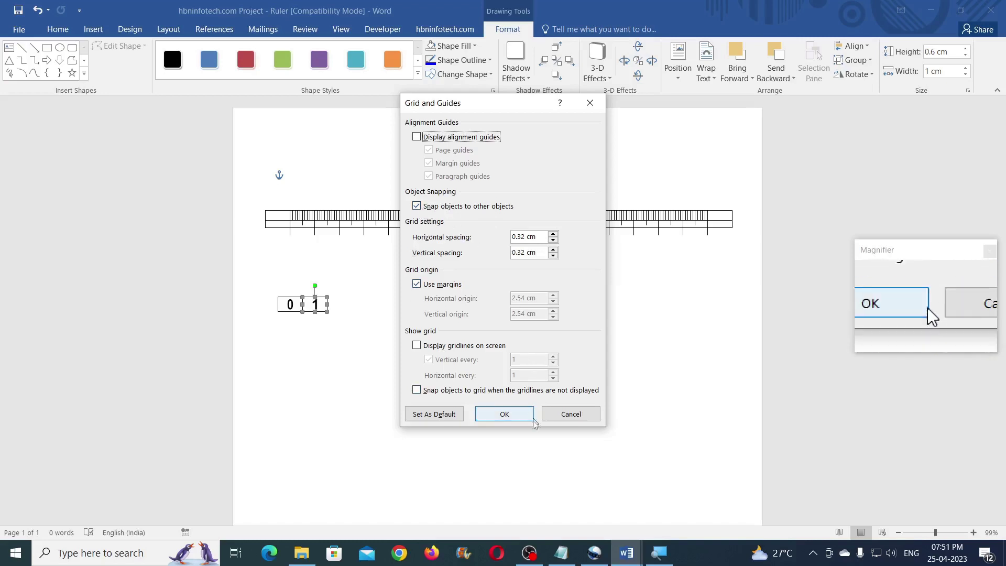
pyautogui.click(571, 414)
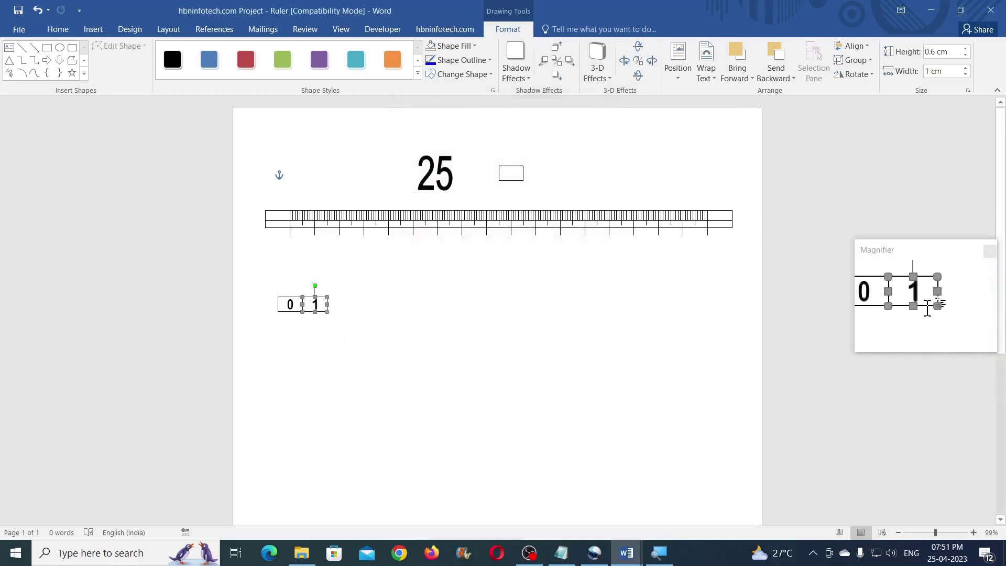
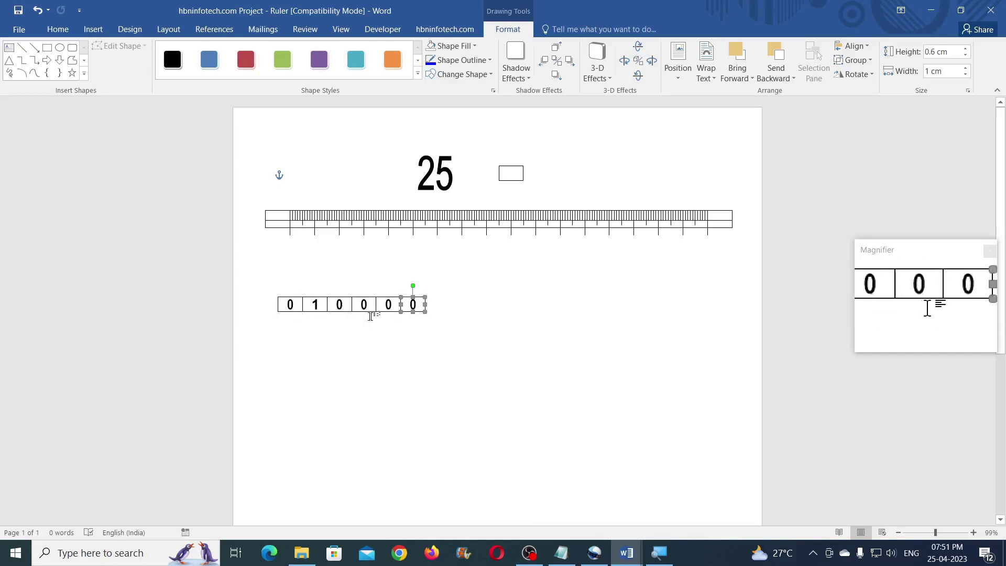
# Extend the row with copies of the 0 box placed edge to edge until it has ten boxes.
pyautogui.moveTo(421, 315); pyautogui.dragTo(517, 316)
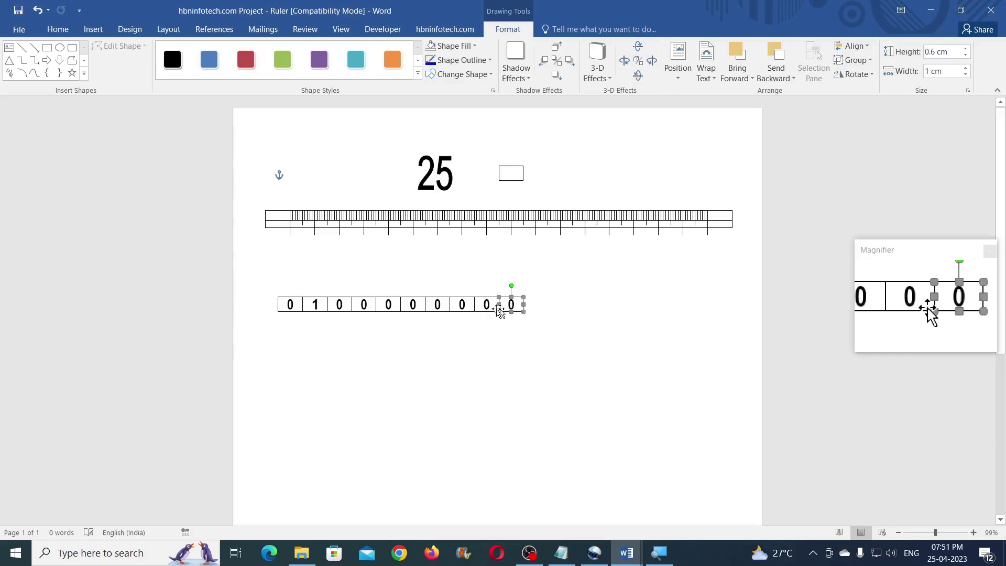
# Resize the 25 WordArt to 0.4 cm wide and 0.4 cm high.
pyautogui.click(450, 175)
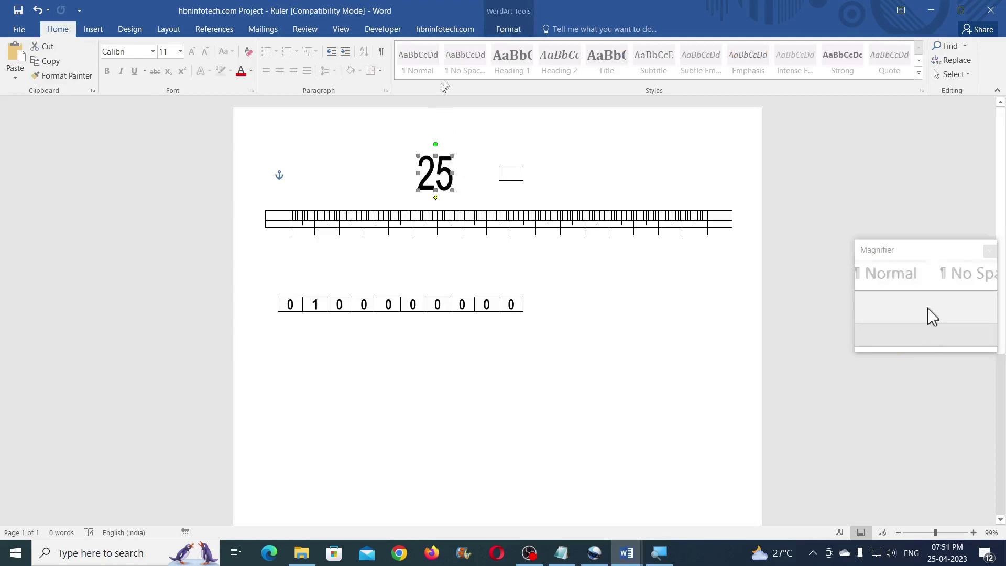
pyautogui.click(511, 30)
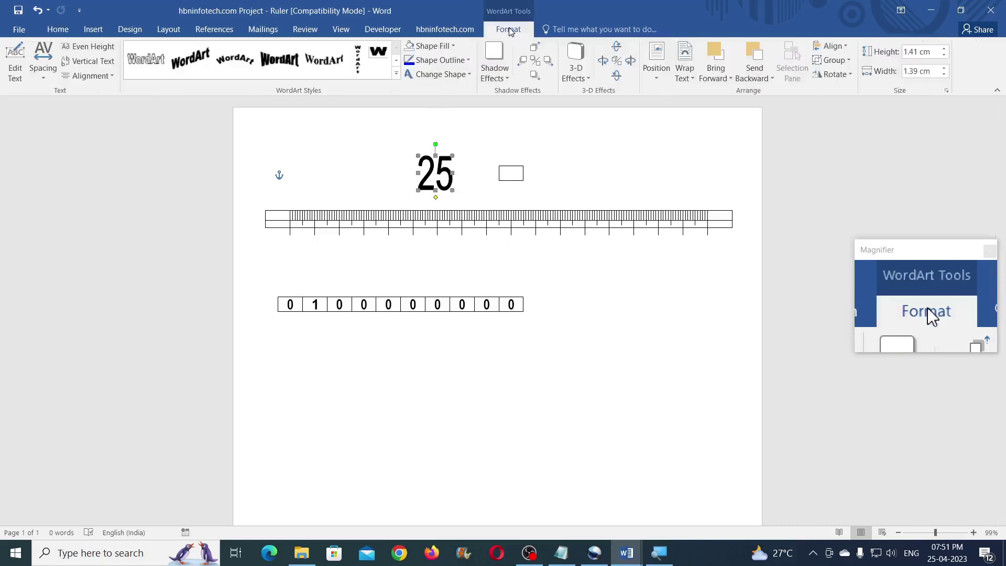
pyautogui.click(934, 72)
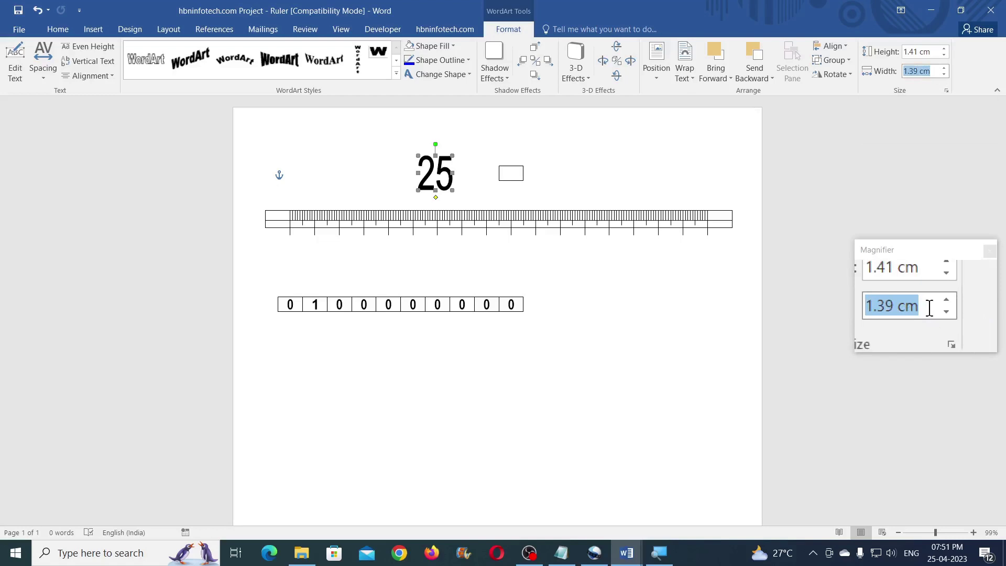
pyautogui.write('0.4')
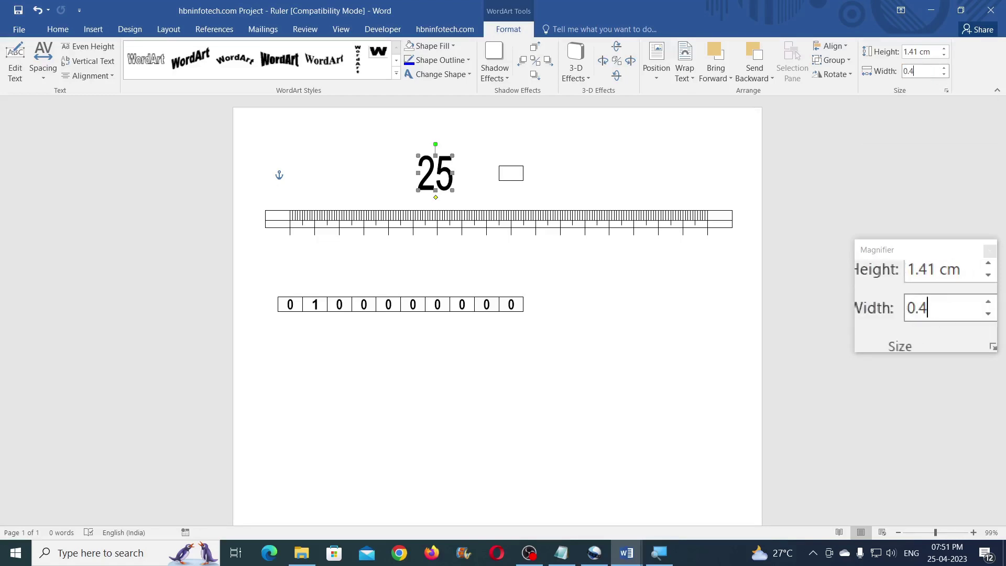
pyautogui.click(934, 54)
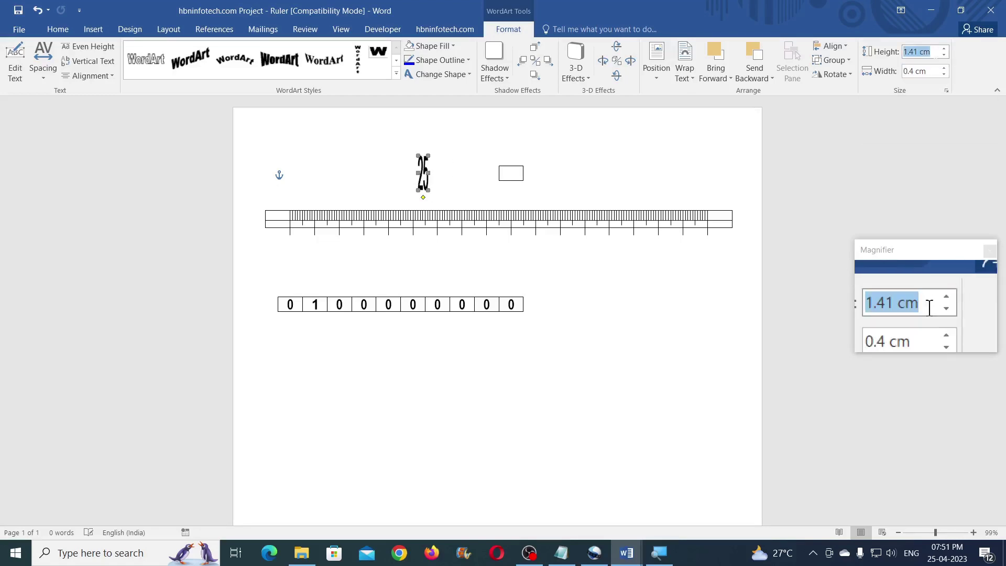
pyautogui.write('0.4')
pyautogui.press('Return')
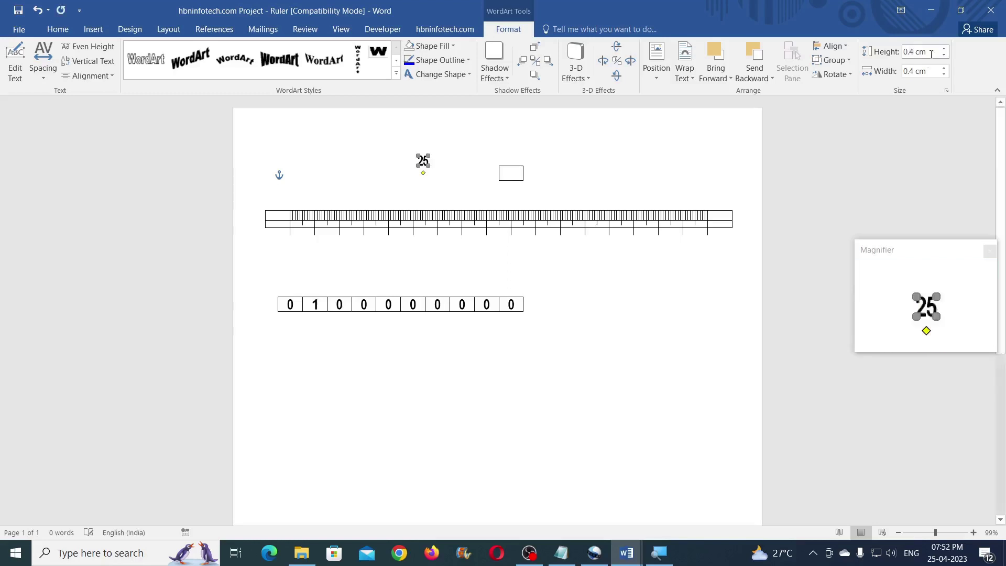
# Align the 25 WordArt and the empty rectangle above the ruler to each other by center and middle.
pyautogui.keyDown('shift'); pyautogui.click(519, 170); pyautogui.keyUp('shift')
pyautogui.click(829, 48)
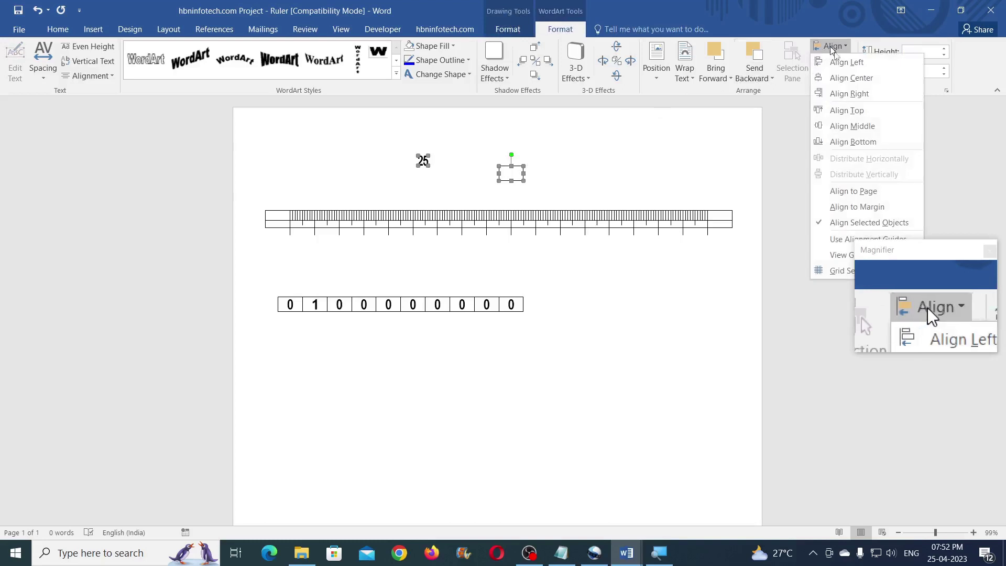
pyautogui.click(851, 77)
pyautogui.click(831, 46)
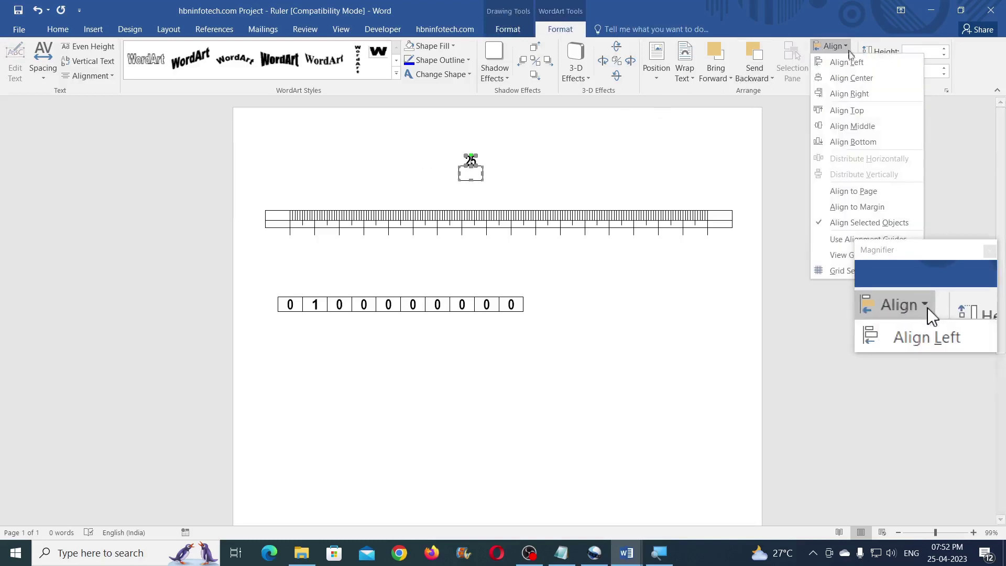
pyautogui.click(868, 126)
# Group the 25 with its rectangle and place the box edge to edge with the last 0 box in the row.
pyautogui.click(834, 60)
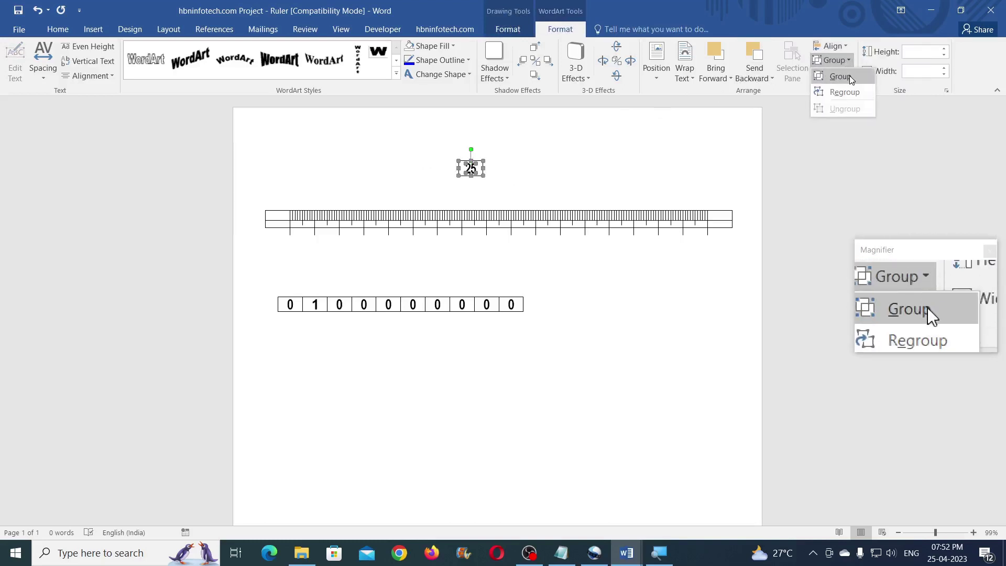
pyautogui.click(841, 76)
pyautogui.moveTo(472, 169); pyautogui.dragTo(540, 310)
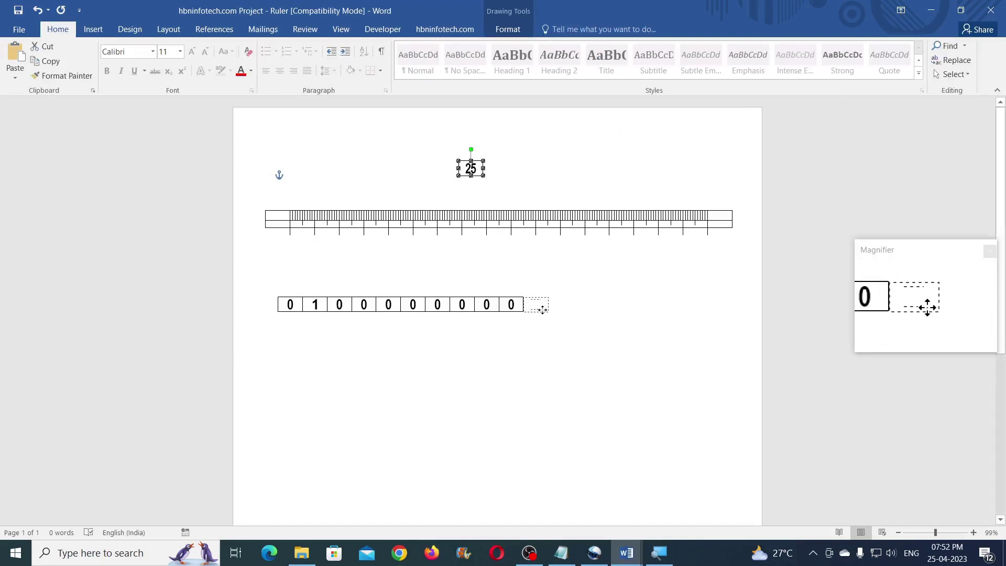
pyautogui.moveTo(542, 309); pyautogui.dragTo(542, 309)
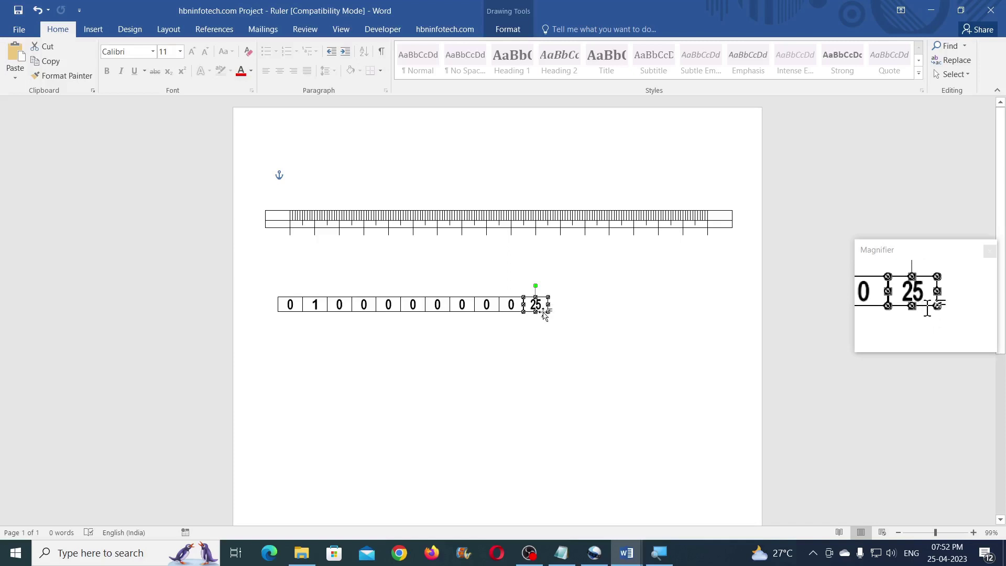
# Extend the row with copies of the 25 box placed edge to edge until it has eighteen boxes.
pyautogui.moveTo(543, 310); pyautogui.dragTo(570, 312)
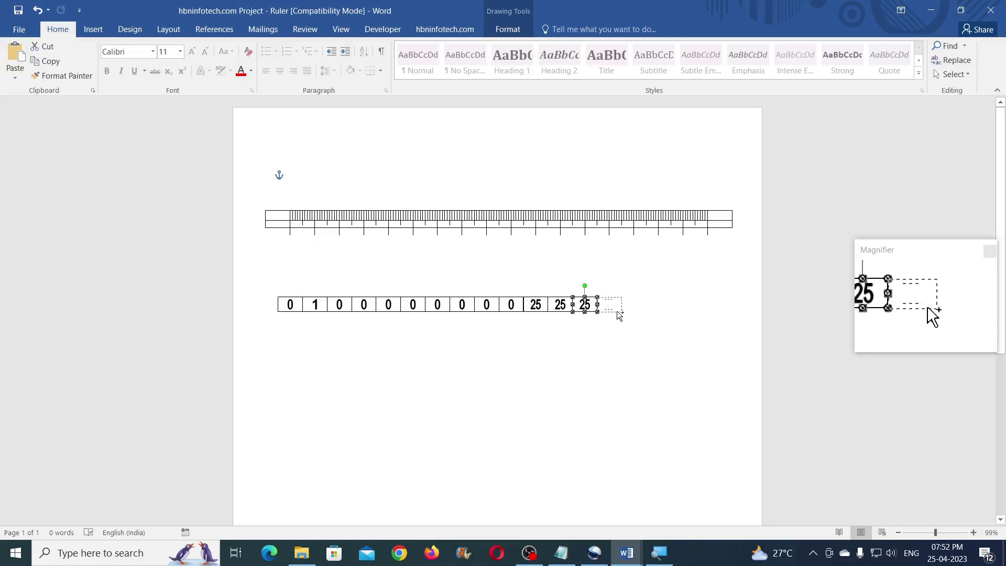
pyautogui.moveTo(615, 310); pyautogui.dragTo(712, 312)
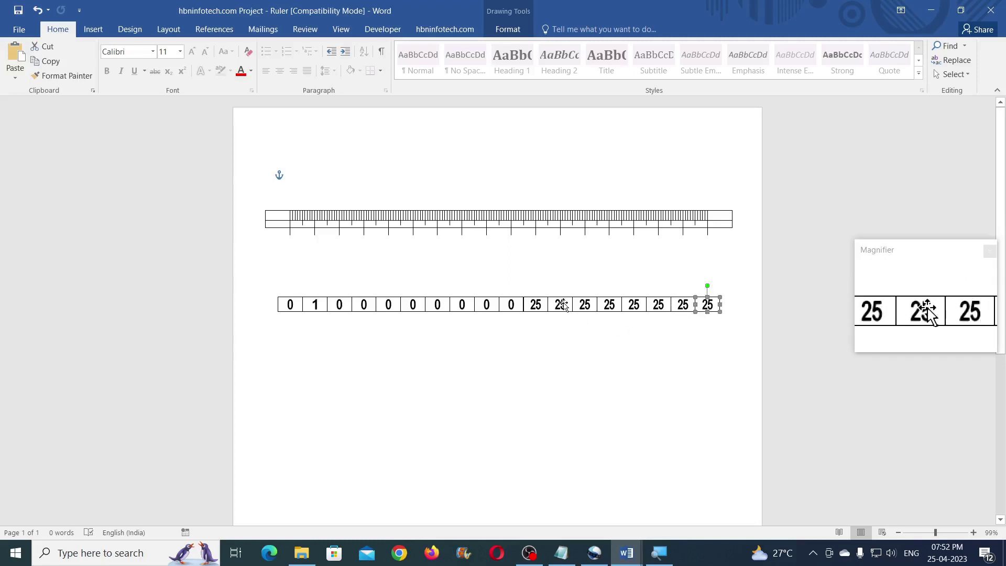
pyautogui.click(611, 325)
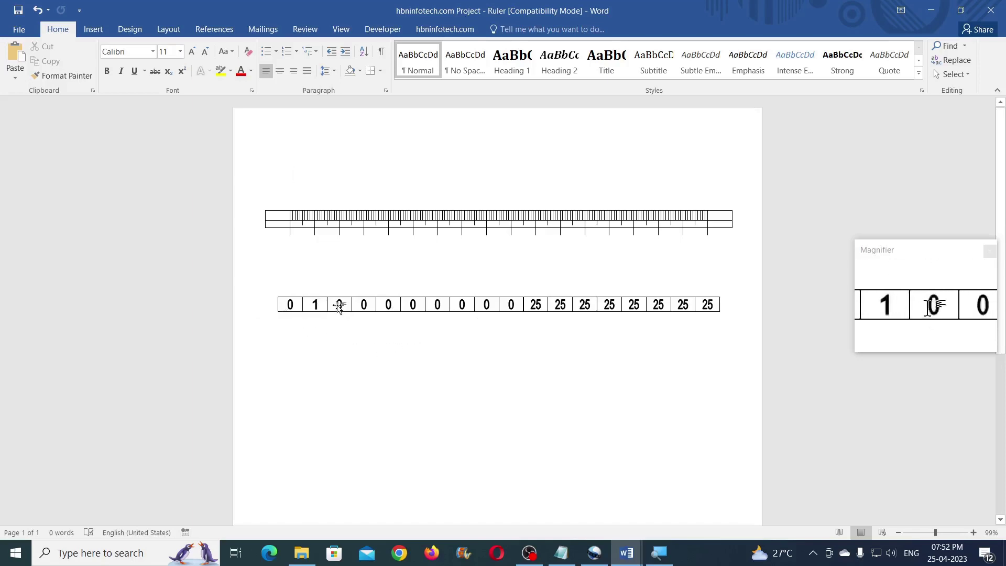
# Select all the number boxes in the row below the ruler and ungroup them into separate numbers and rectangles.
pyautogui.click(966, 75)
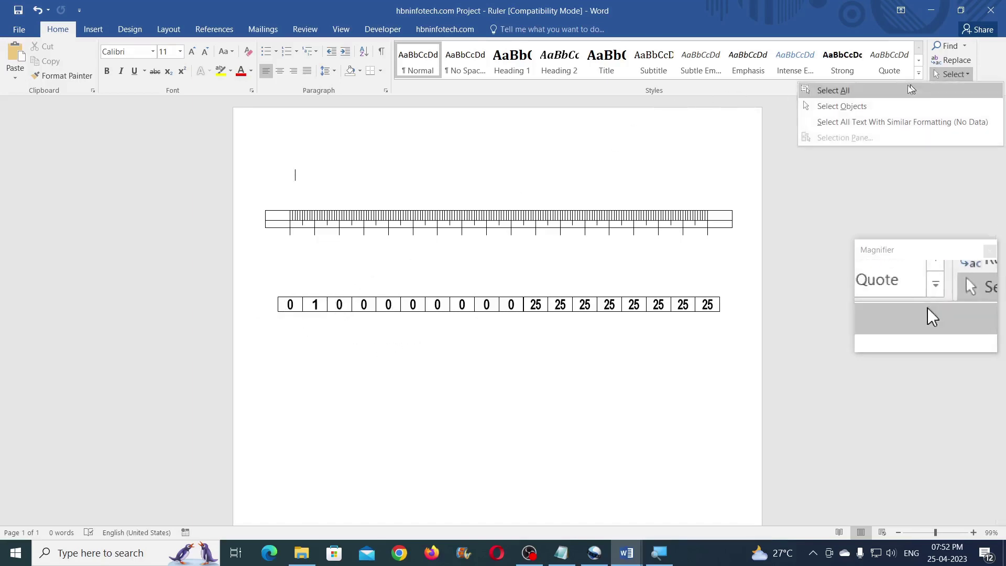
pyautogui.click(865, 106)
pyautogui.moveTo(269, 292); pyautogui.dragTo(731, 341)
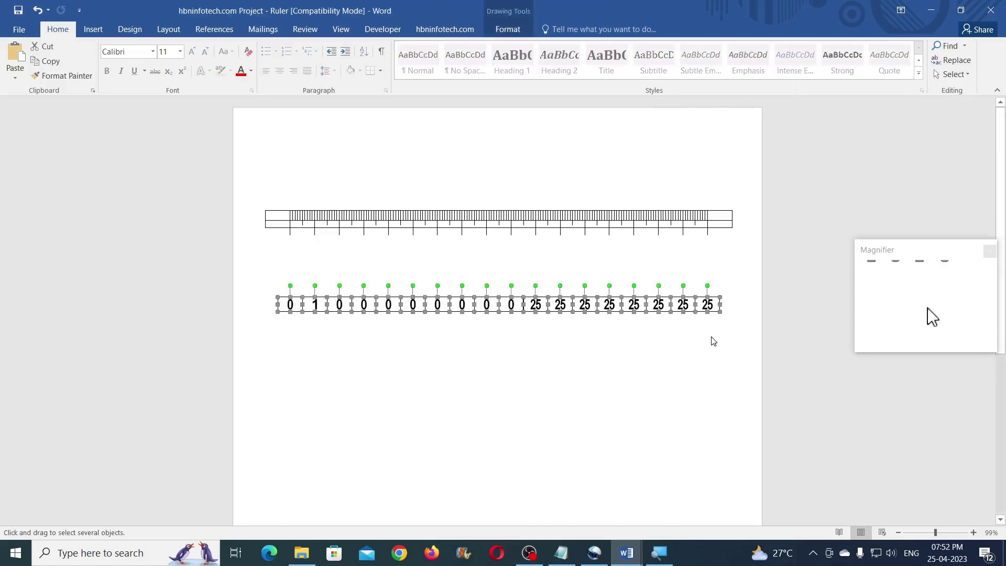
pyautogui.click(508, 29)
pyautogui.click(856, 61)
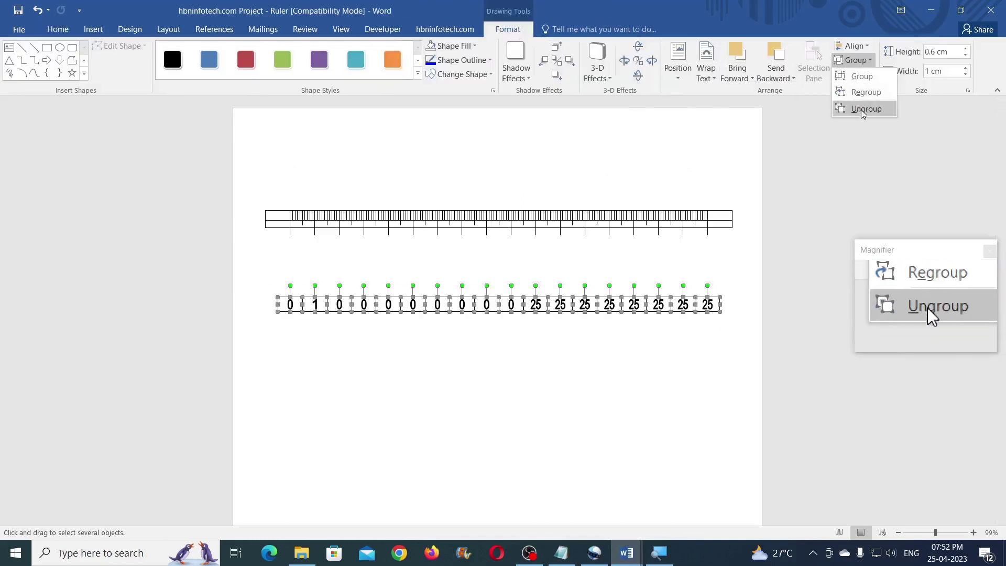
pyautogui.click(867, 109)
pyautogui.click(854, 60)
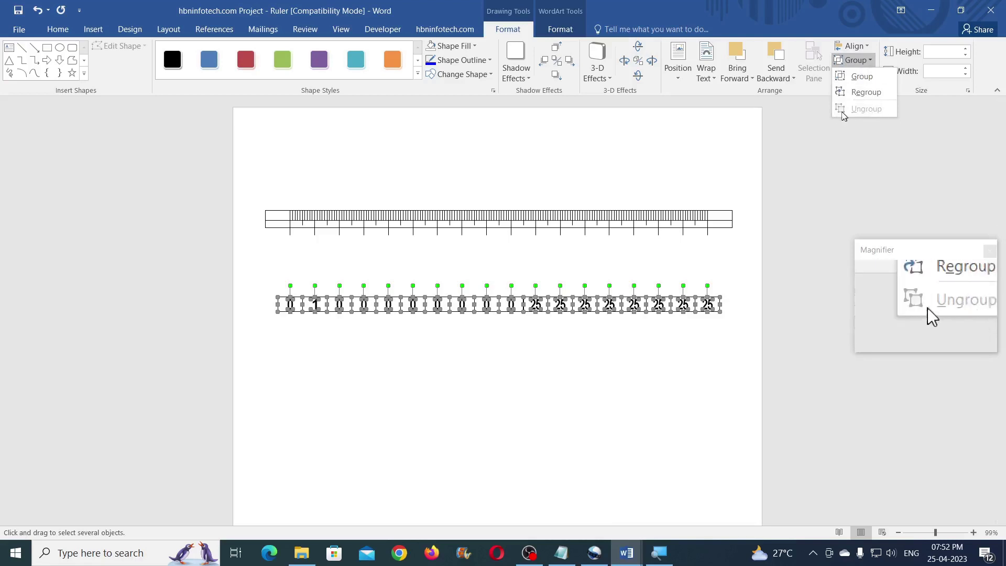
pyautogui.click(708, 269)
# Open the text of the 0 WordArt in the third box of the row for editing.
pyautogui.click(324, 313)
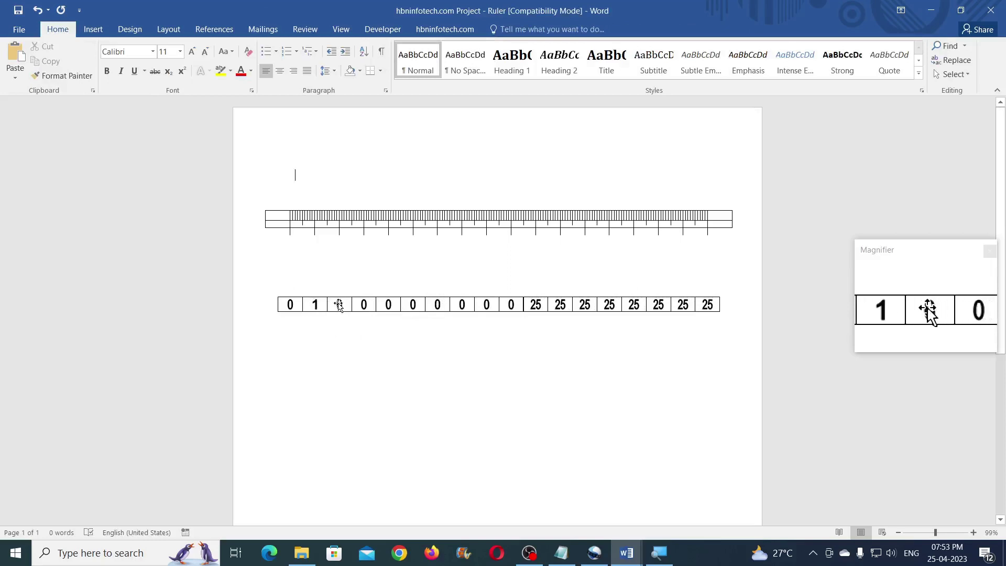
pyautogui.click(339, 308)
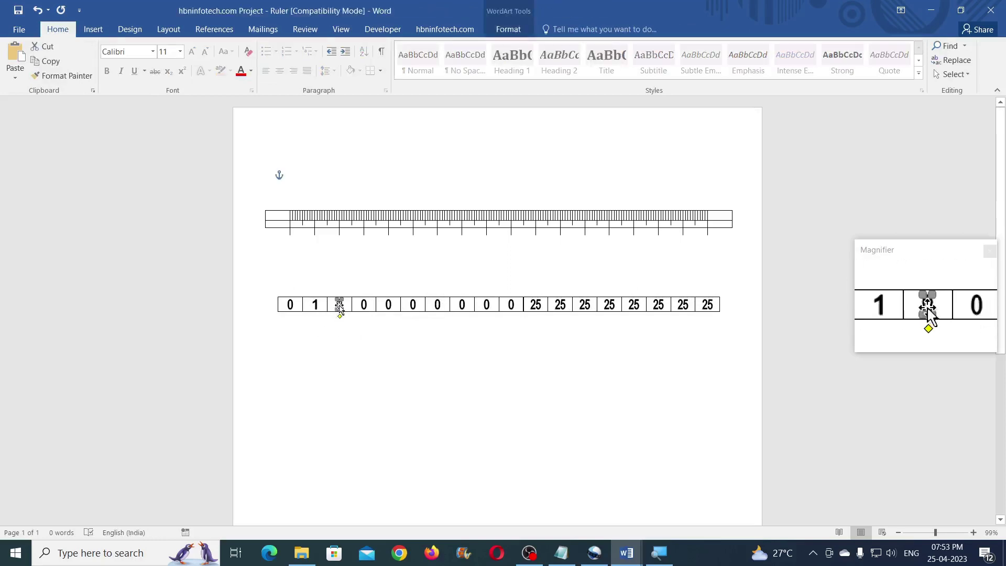
pyautogui.click(513, 29)
pyautogui.click(12, 75)
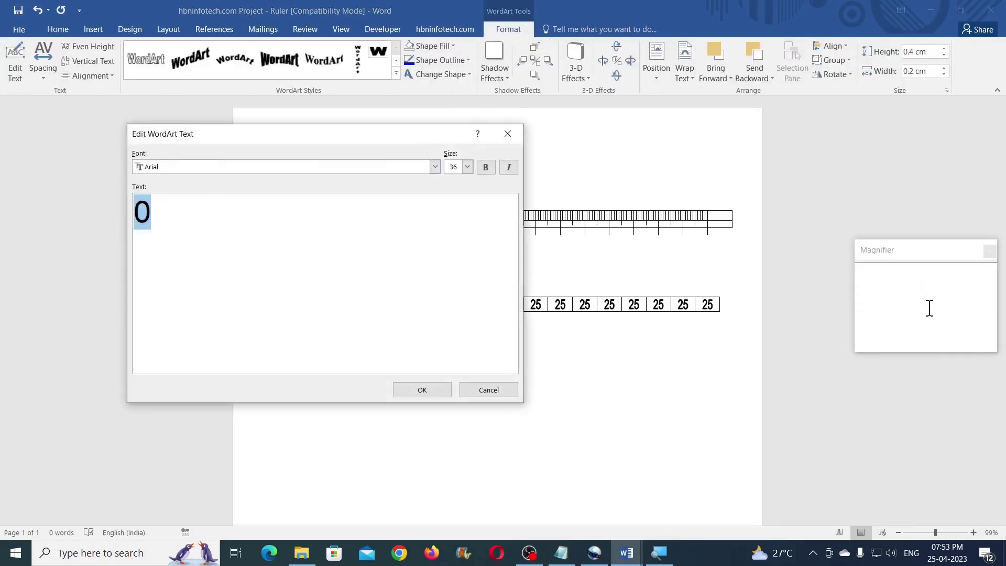
# Change the WordArt labels in the third and fourth boxes of the number row to 2 and 3.
pyautogui.write('2')
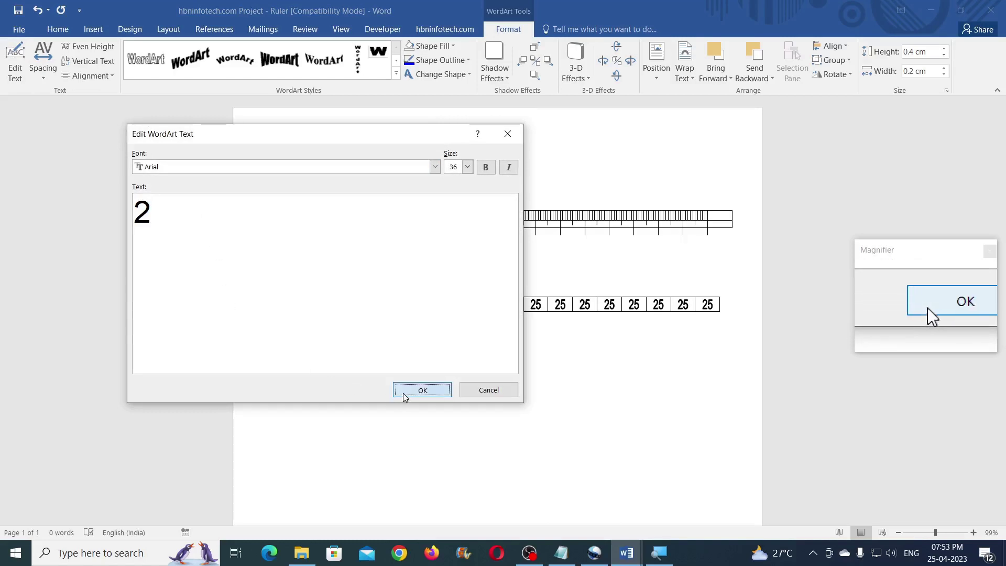
pyautogui.click(422, 389)
pyautogui.click(364, 305)
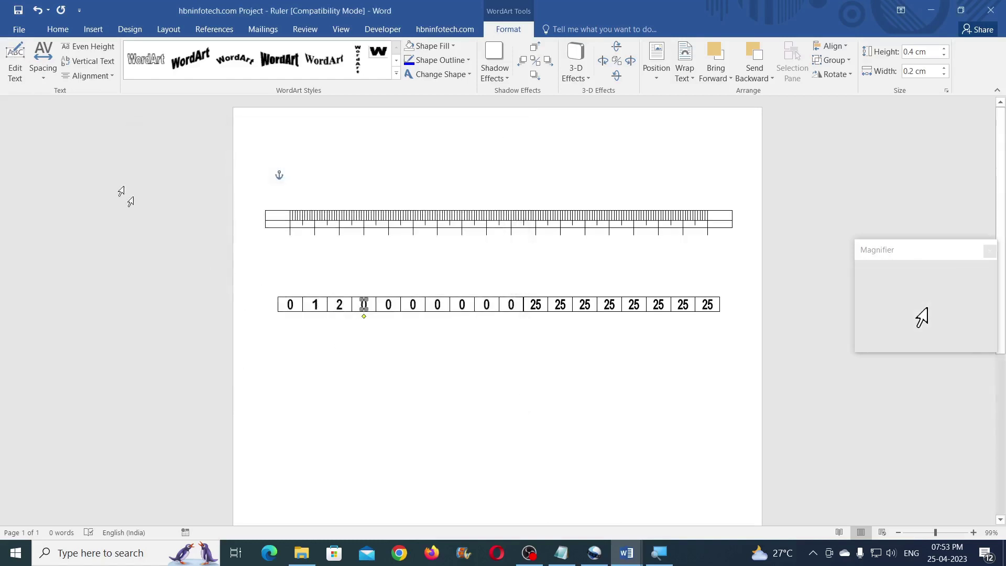
pyautogui.click(13, 73)
pyautogui.write('3')
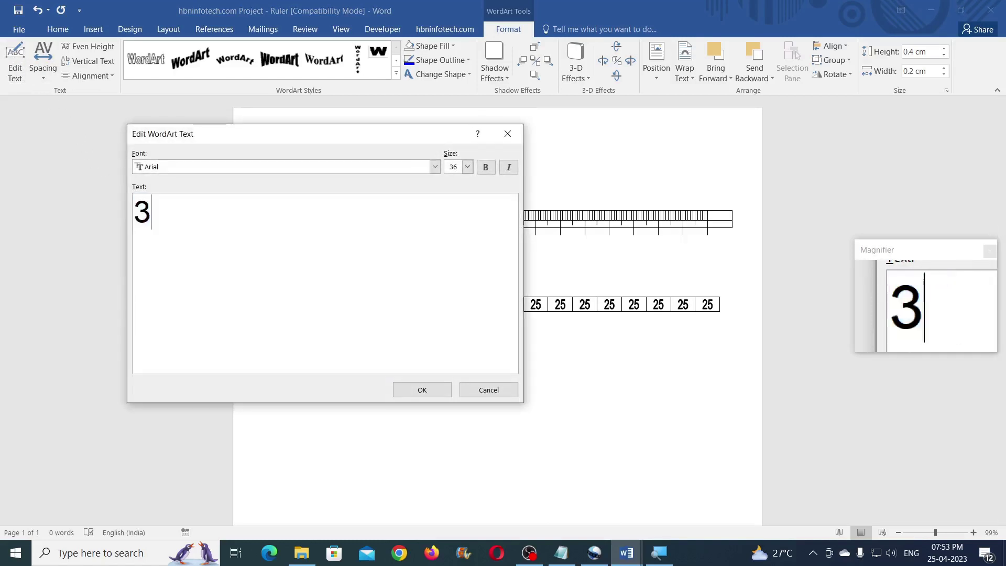
pyautogui.click(422, 390)
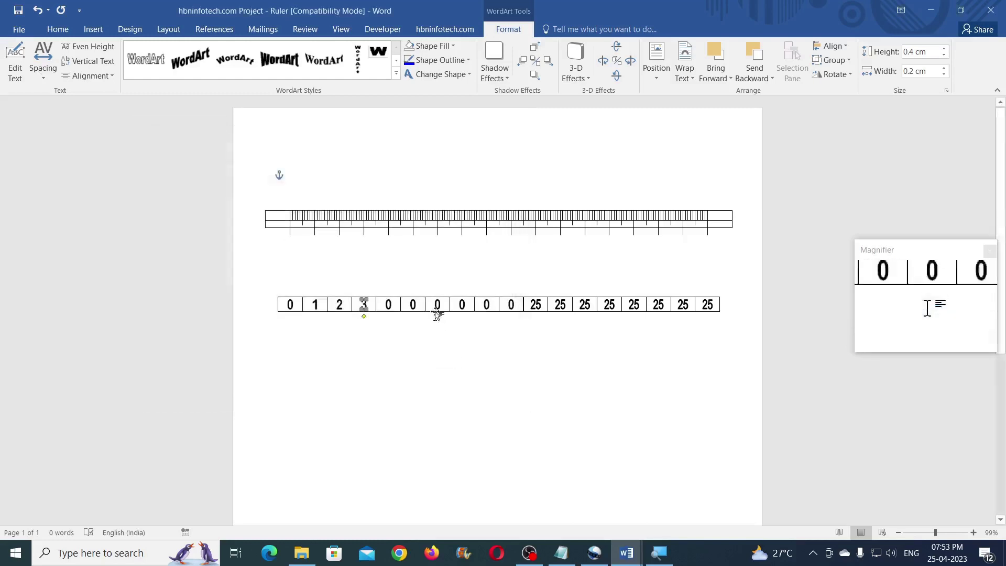
# Change the WordArt labels in the fifth and sixth boxes of the number row to 4 and 5.
pyautogui.click(388, 305)
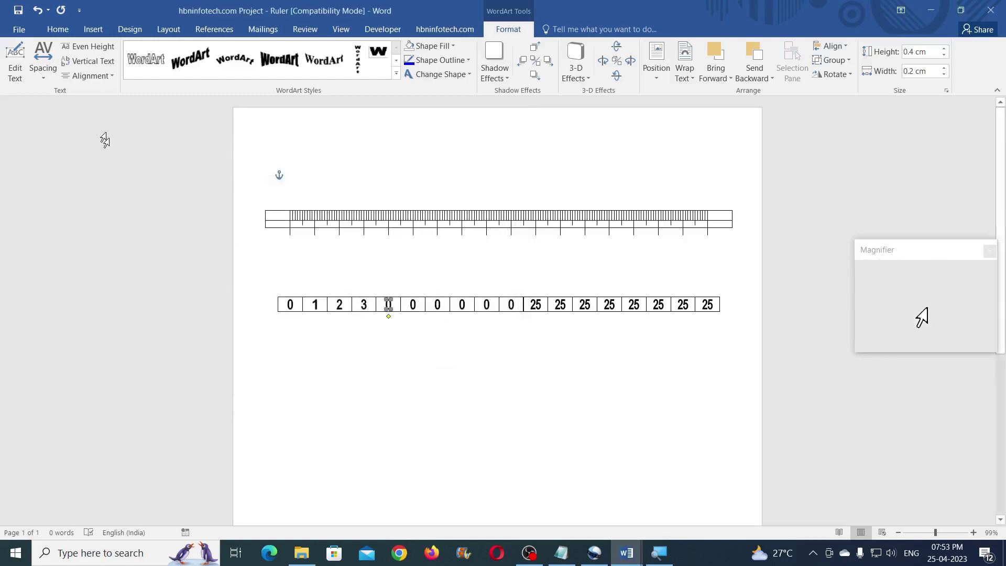
pyautogui.click(7, 65)
pyautogui.write('4')
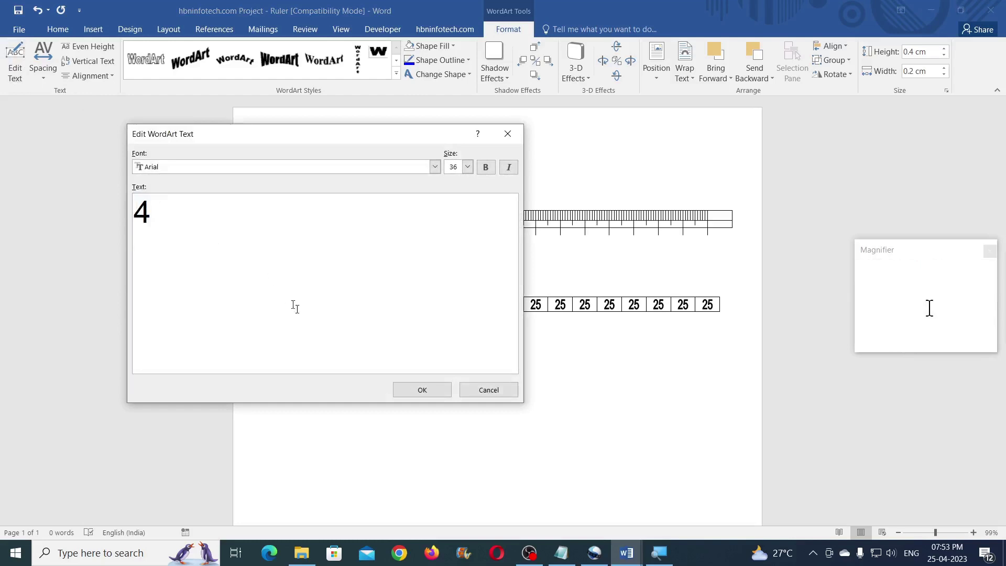
pyautogui.click(422, 389)
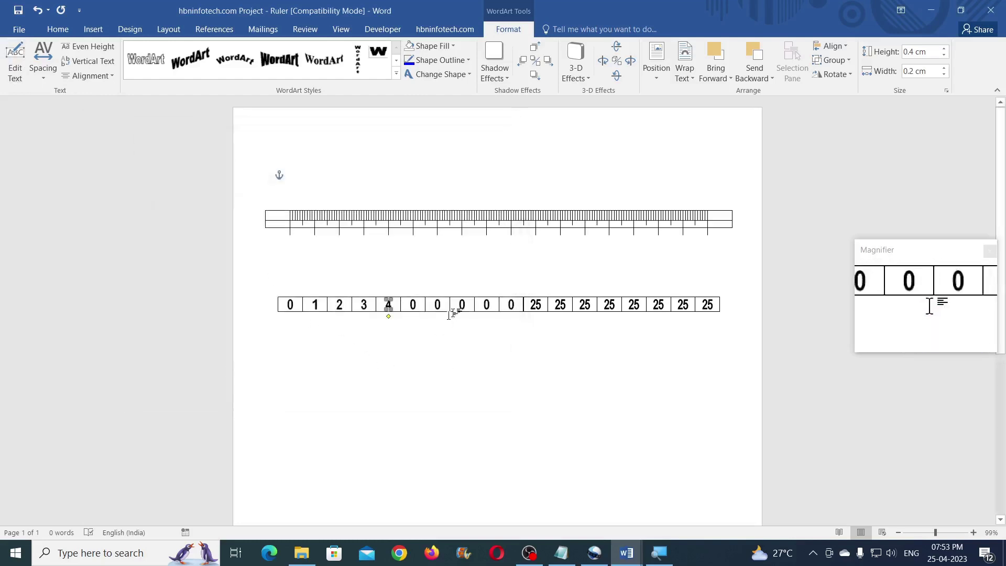
pyautogui.click(413, 305)
pyautogui.click(16, 60)
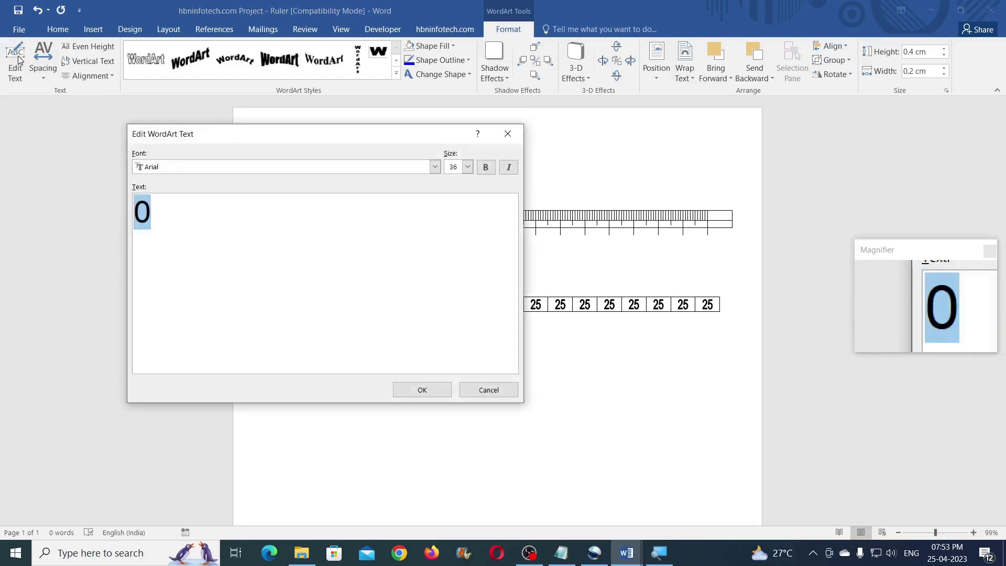
pyautogui.write('5')
pyautogui.click(440, 392)
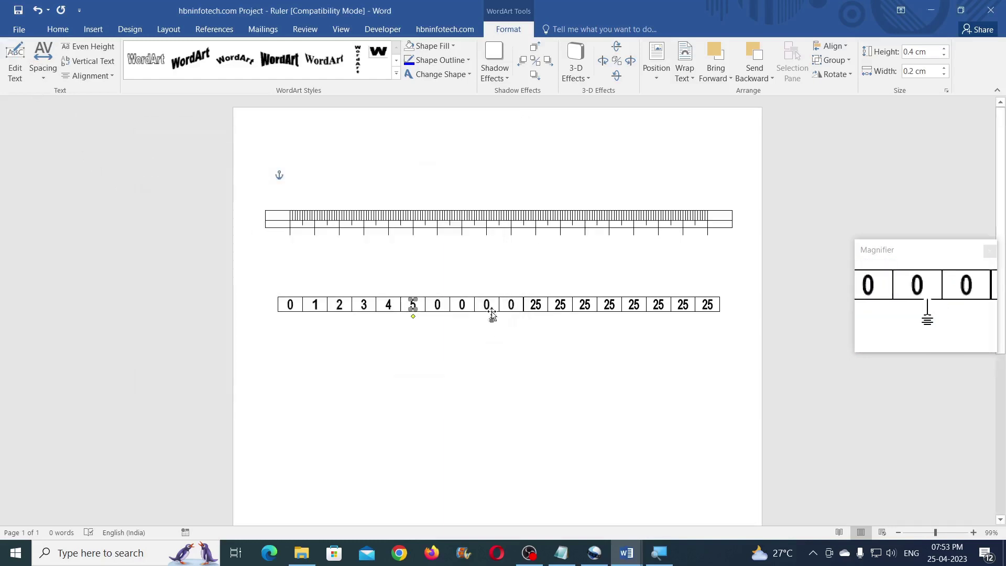
# Replace the four remaining 0 WordArt labels after the 5 with 6, 7, 8 and 9 in order.
pyautogui.click(16, 67)
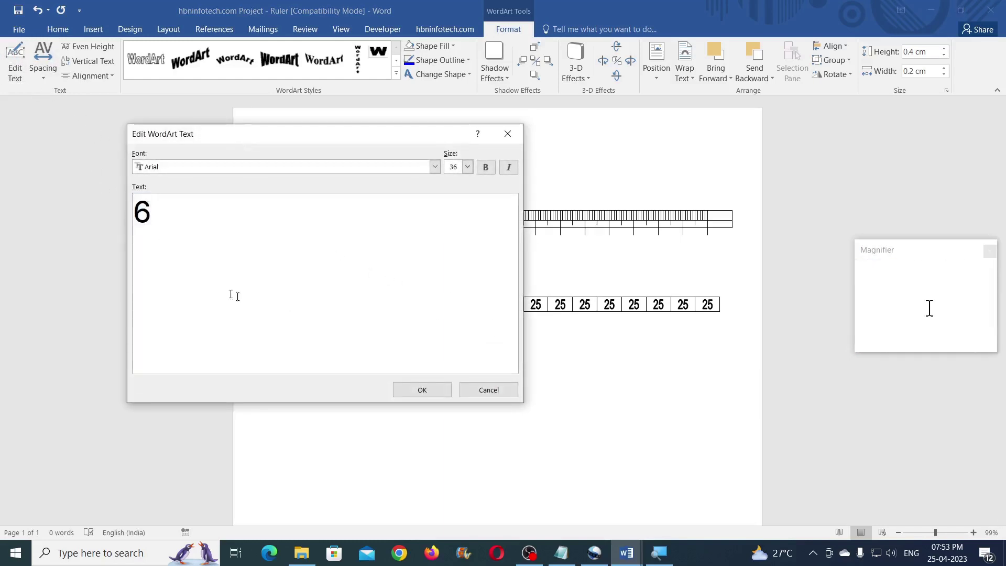
pyautogui.click(404, 386)
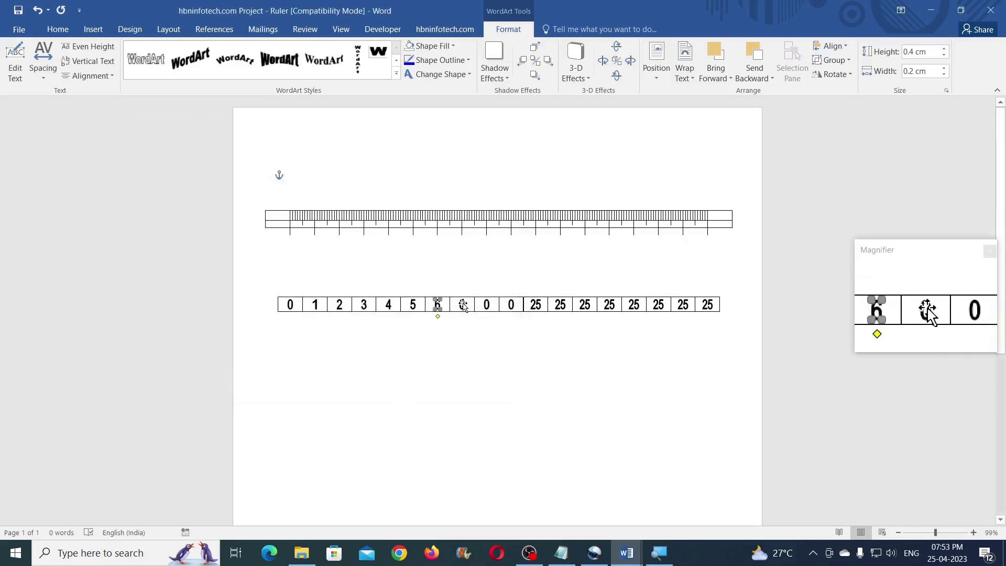
pyautogui.click(14, 61)
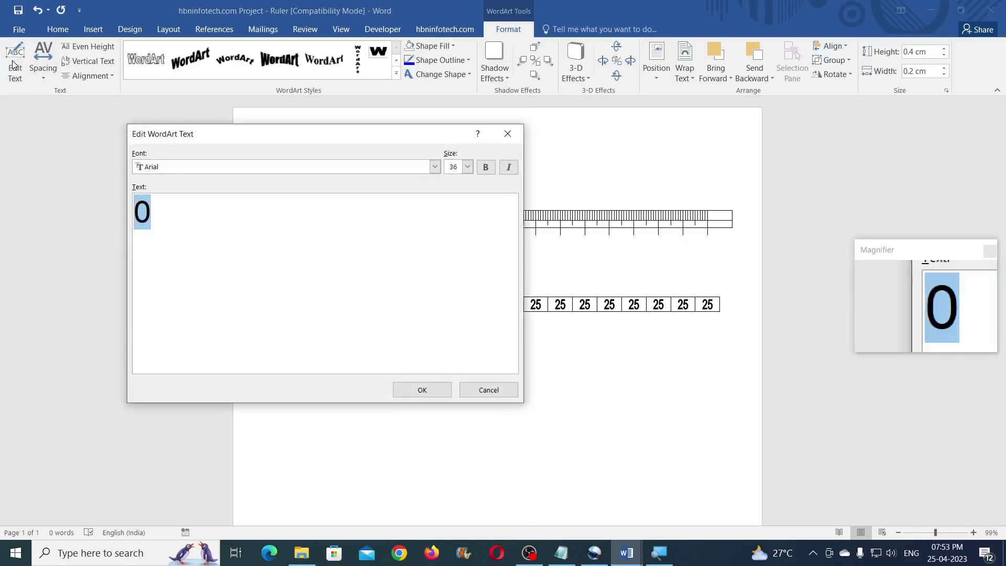
pyautogui.click(421, 389)
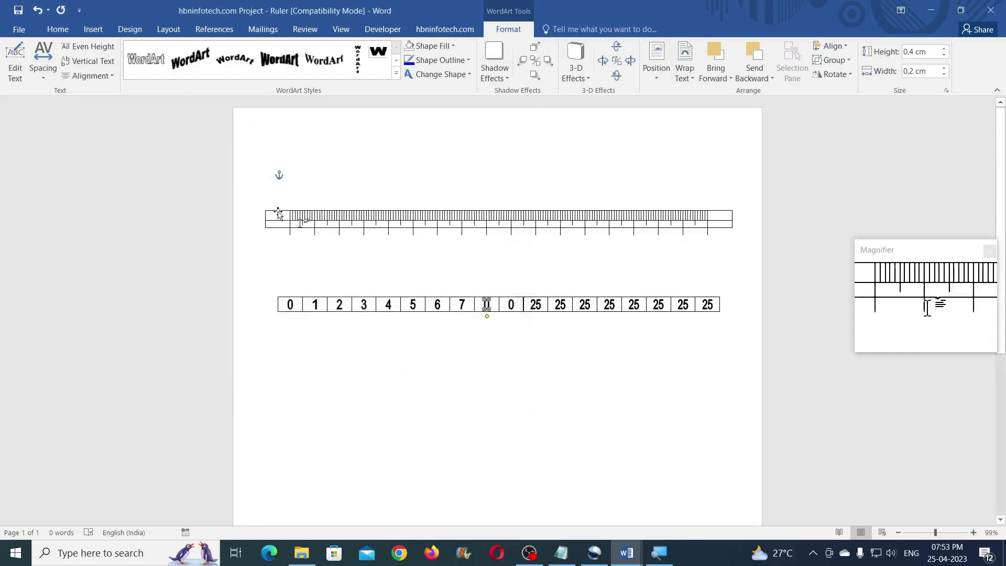
pyautogui.click(9, 71)
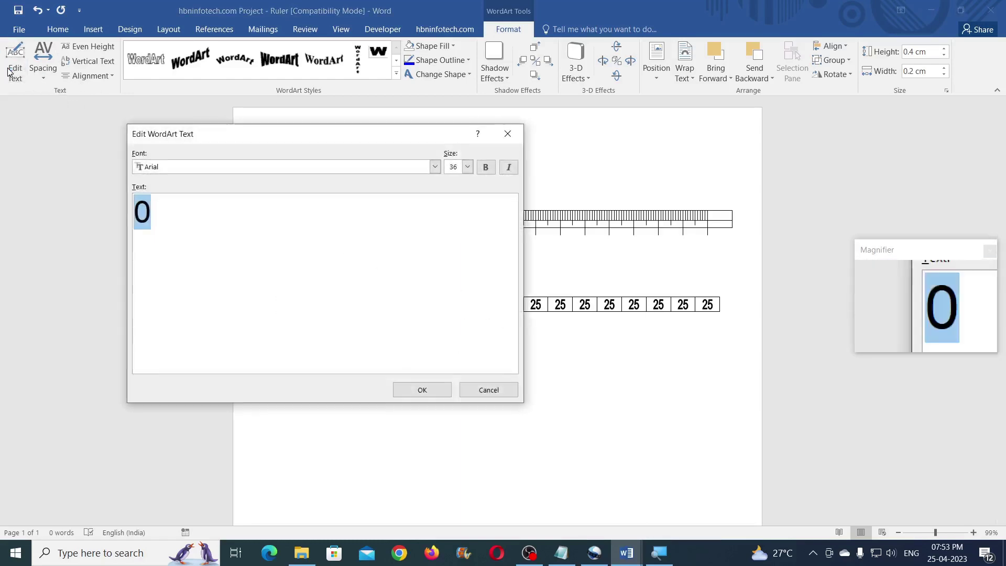
pyautogui.click(433, 391)
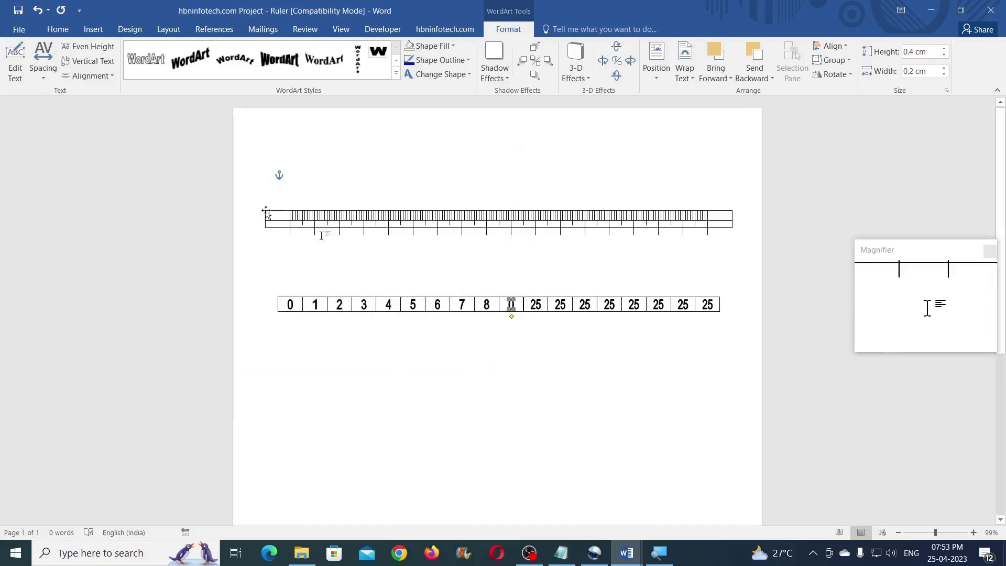
pyautogui.click(20, 73)
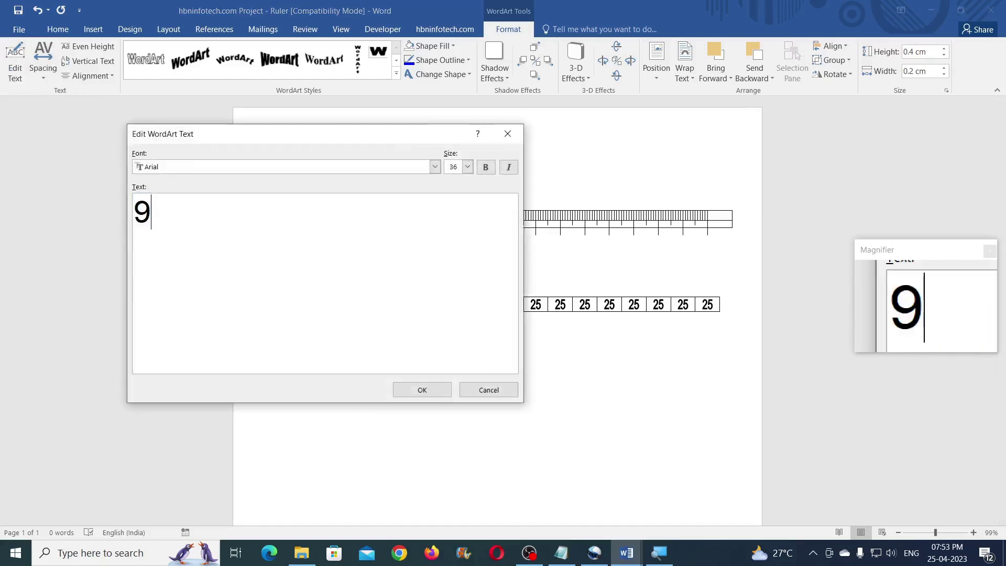
pyautogui.click(425, 399)
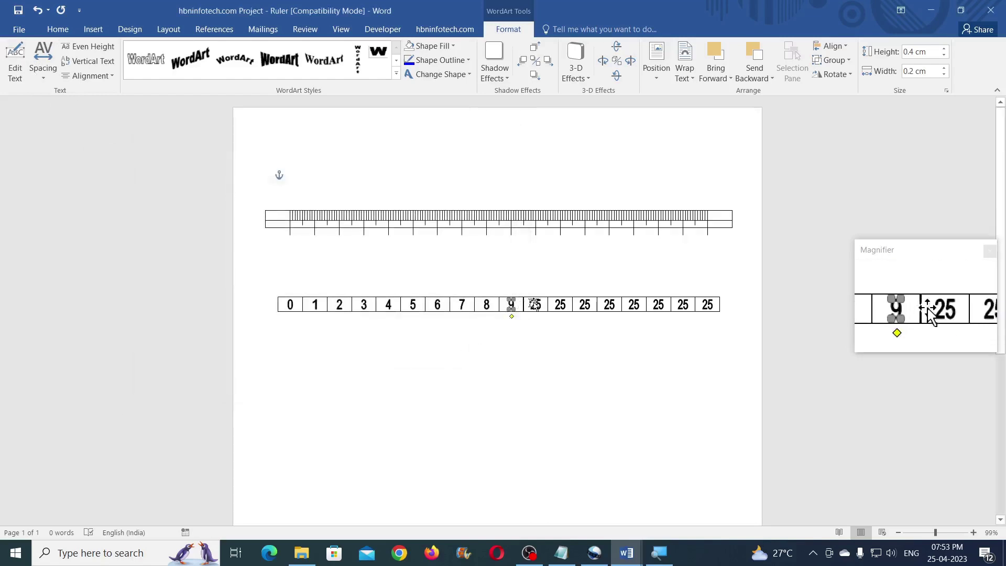
# Replace the first five 25 WordArt labels after the 9 with 10, 11, 12, 13 and 14 in order.
pyautogui.click(17, 60)
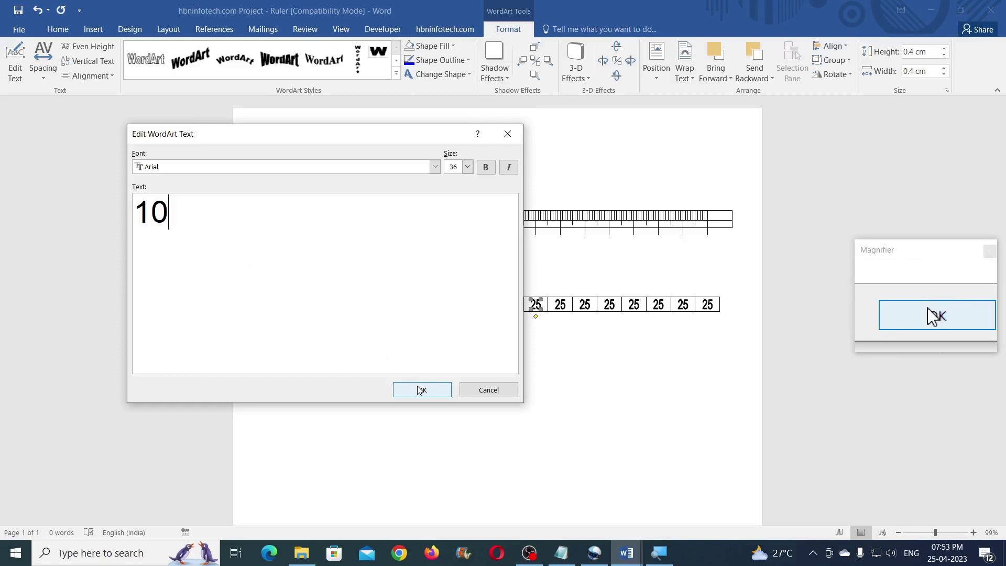
pyautogui.click(422, 391)
pyautogui.click(21, 74)
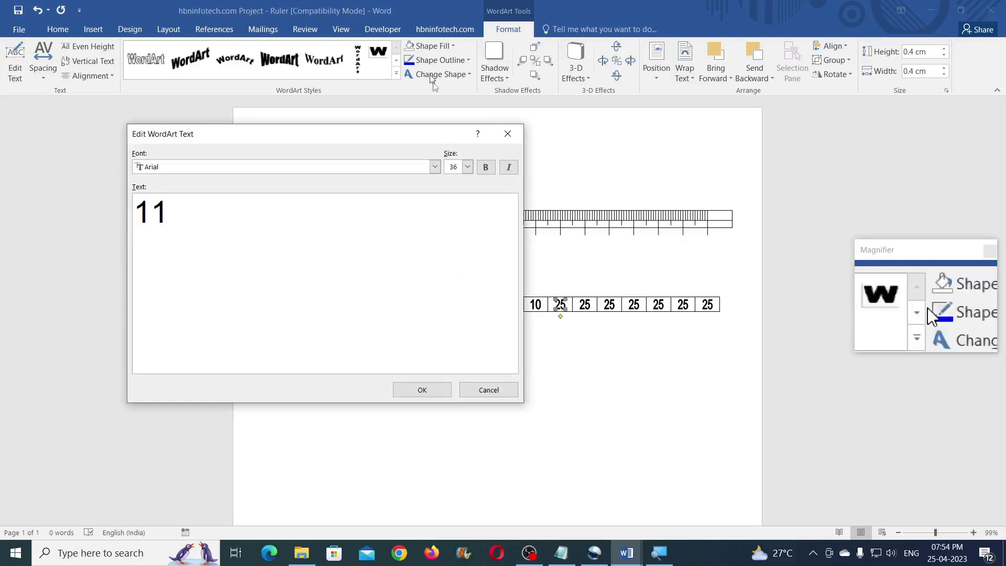
pyautogui.click(411, 390)
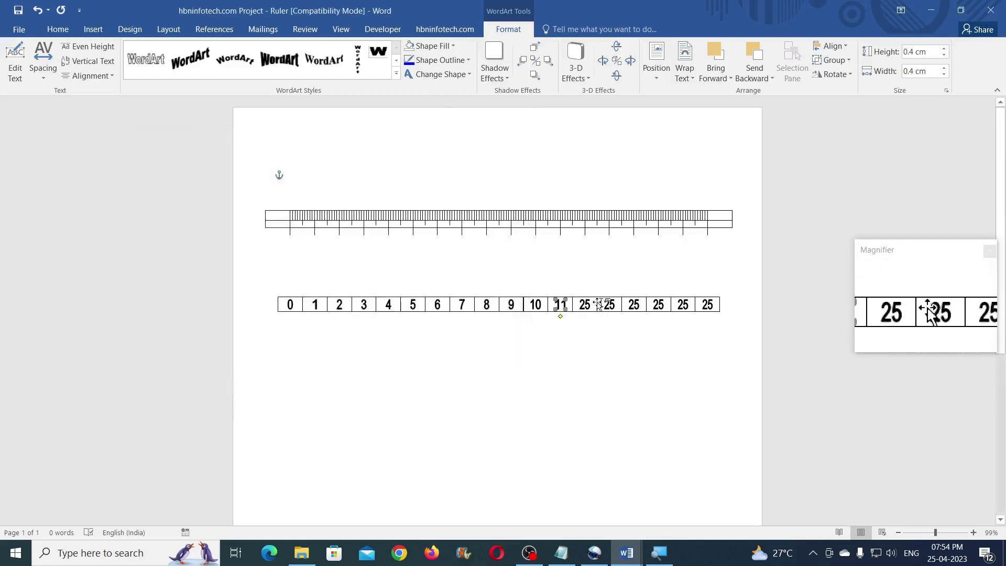
pyautogui.click(15, 68)
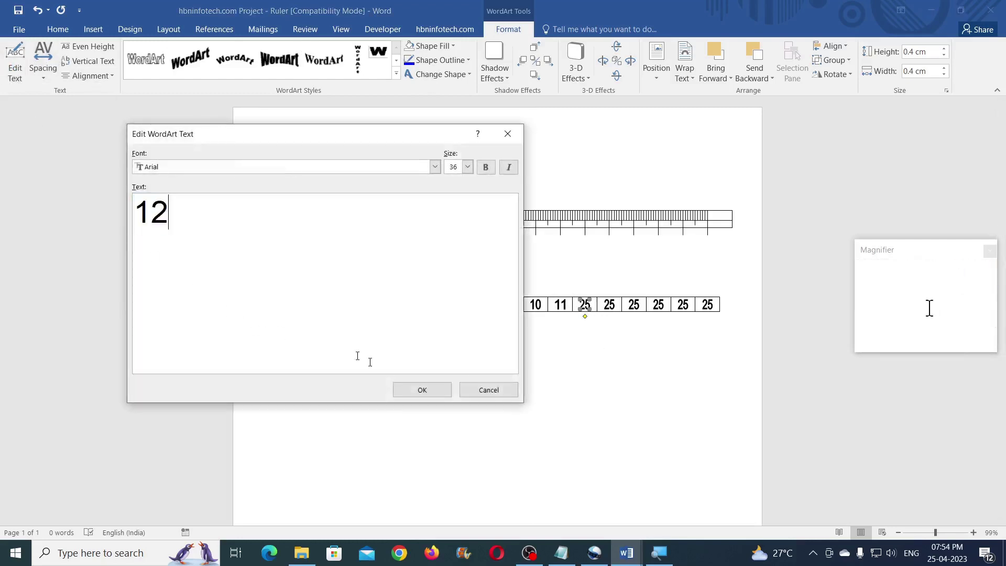
pyautogui.click(410, 390)
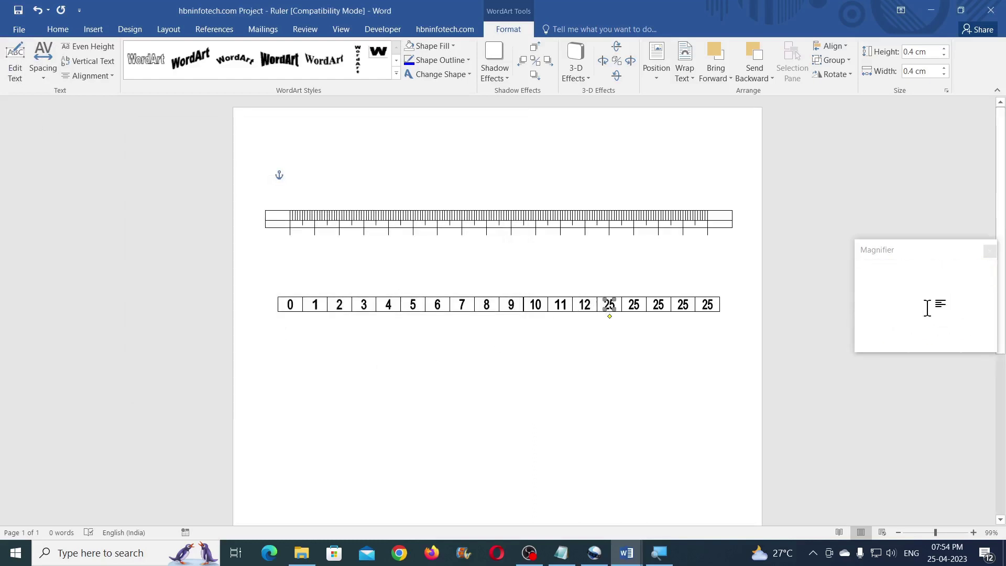
pyautogui.click(16, 67)
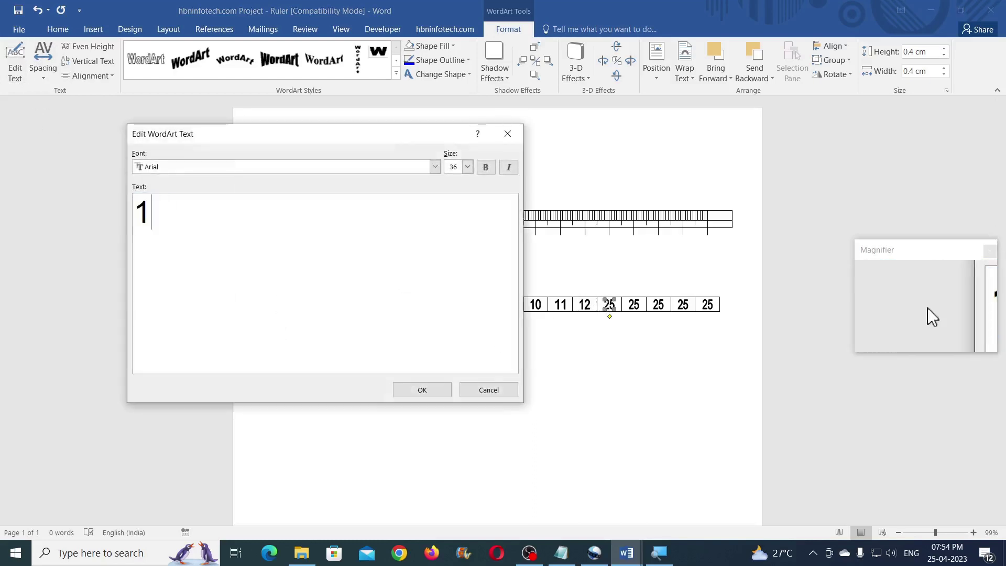
pyautogui.click(444, 397)
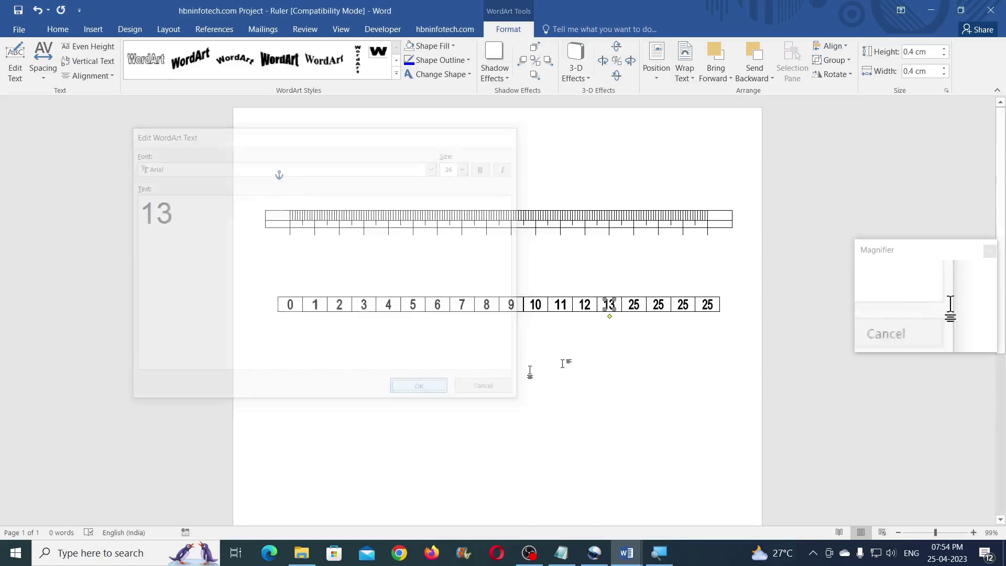
pyautogui.click(16, 67)
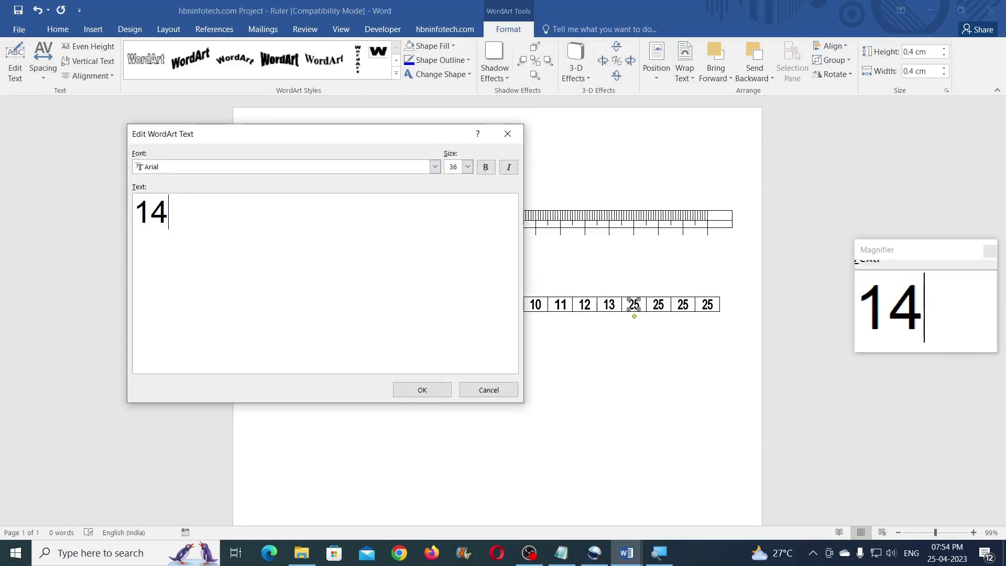
pyautogui.click(431, 391)
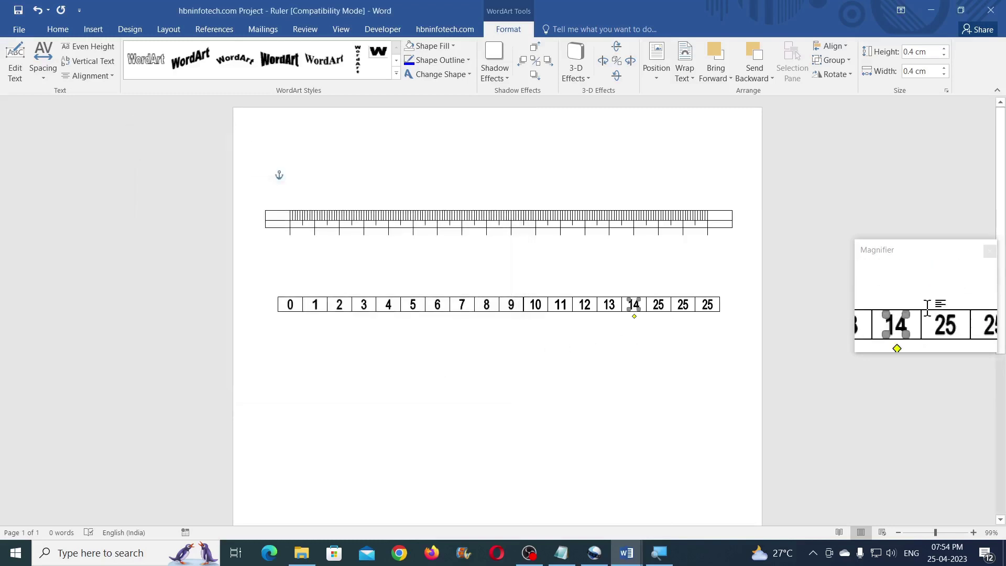
# Replace the last three 25 WordArt labels in the number row with 15, 16 and 17, and deselect the label.
pyautogui.click(659, 305)
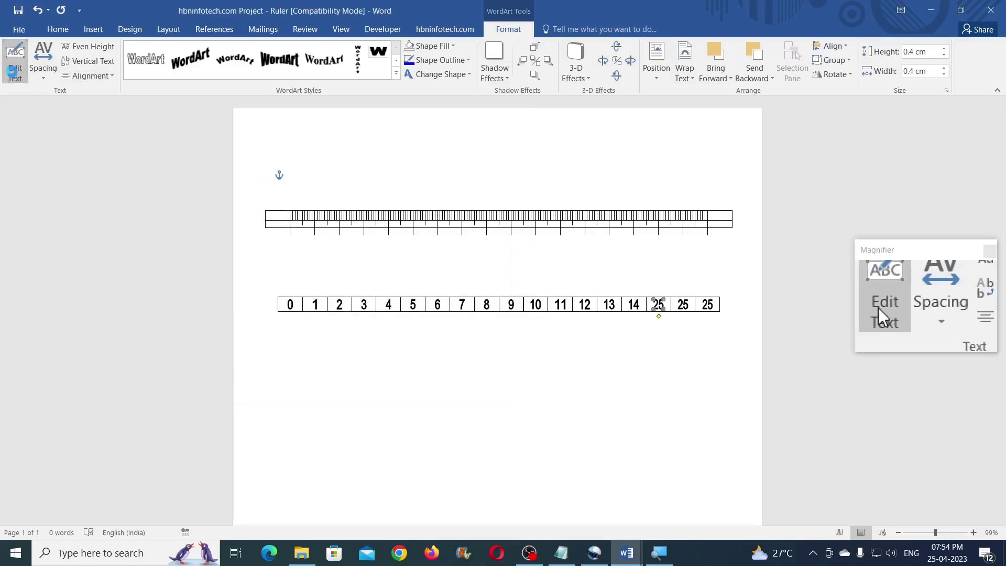
pyautogui.click(15, 67)
pyautogui.write('15')
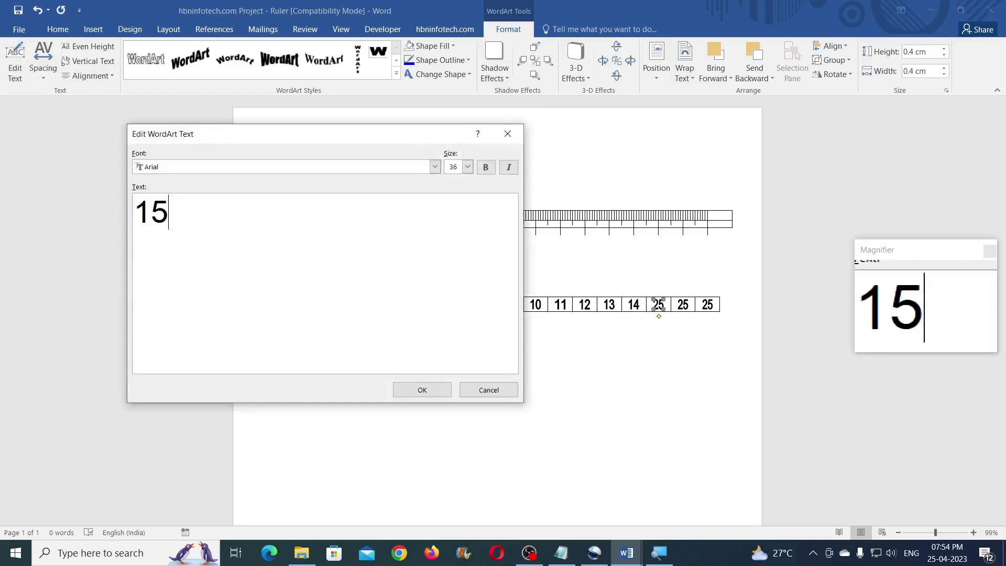
pyautogui.click(422, 393)
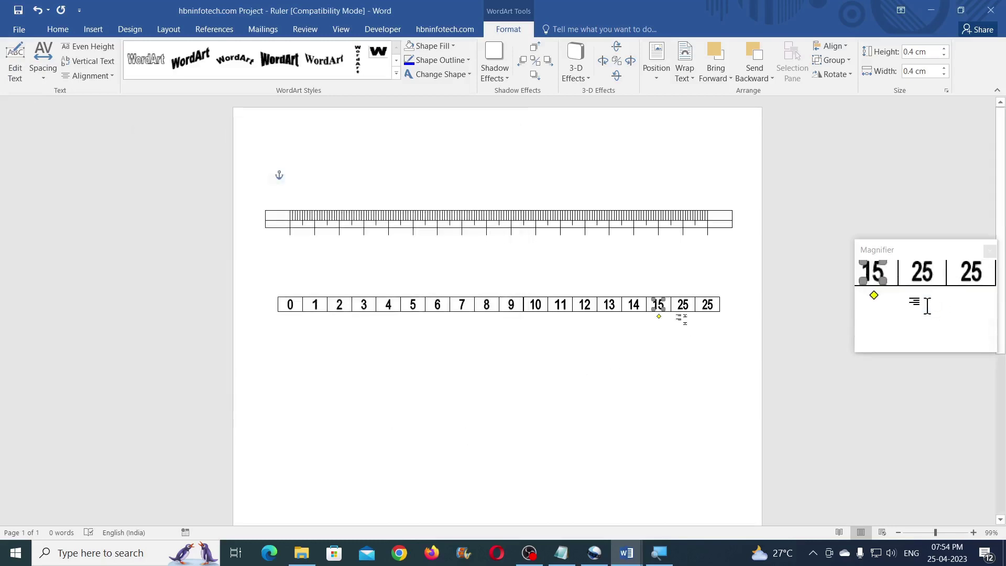
pyautogui.click(684, 306)
pyautogui.click(21, 79)
pyautogui.write('16')
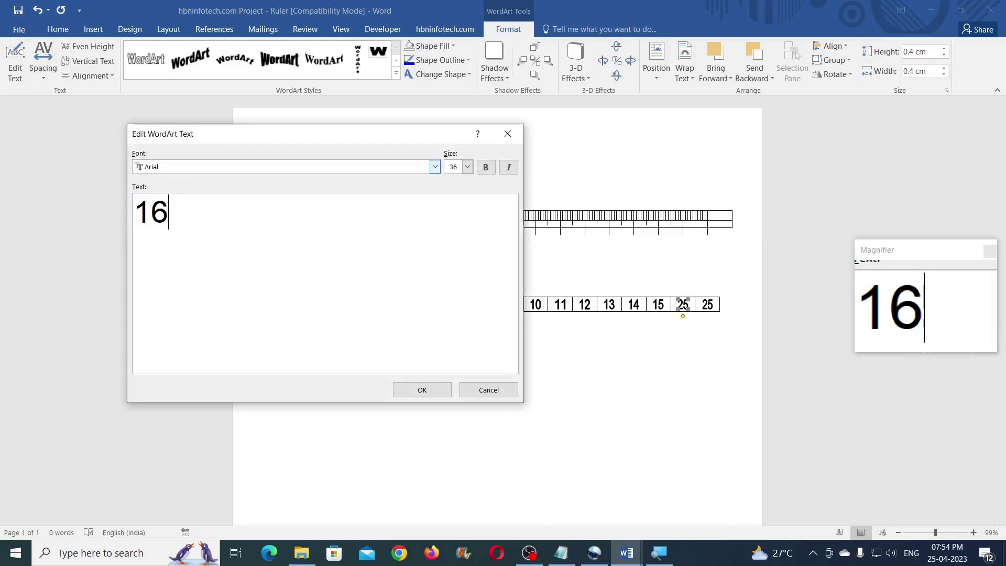
pyautogui.click(422, 389)
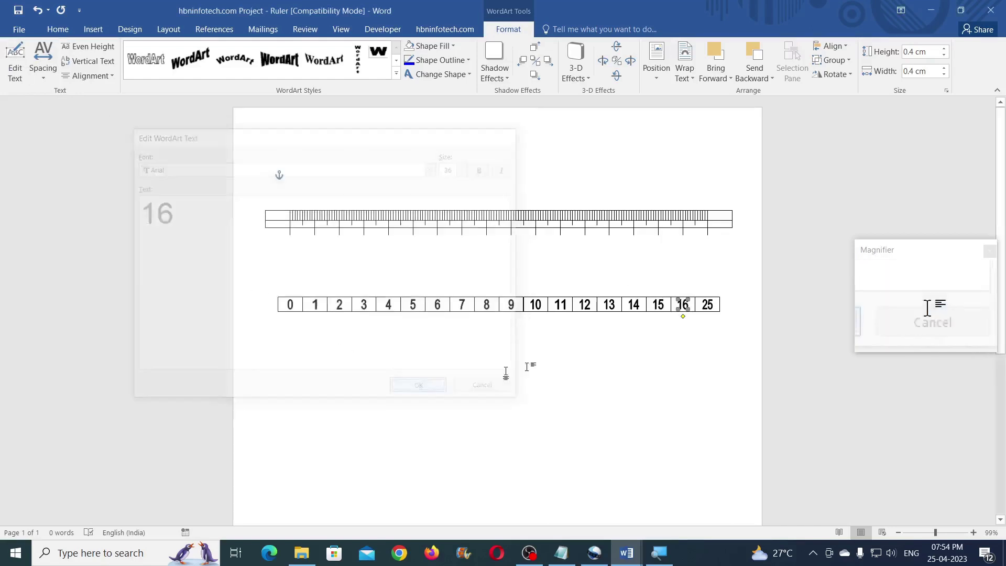
pyautogui.click(708, 306)
pyautogui.click(16, 62)
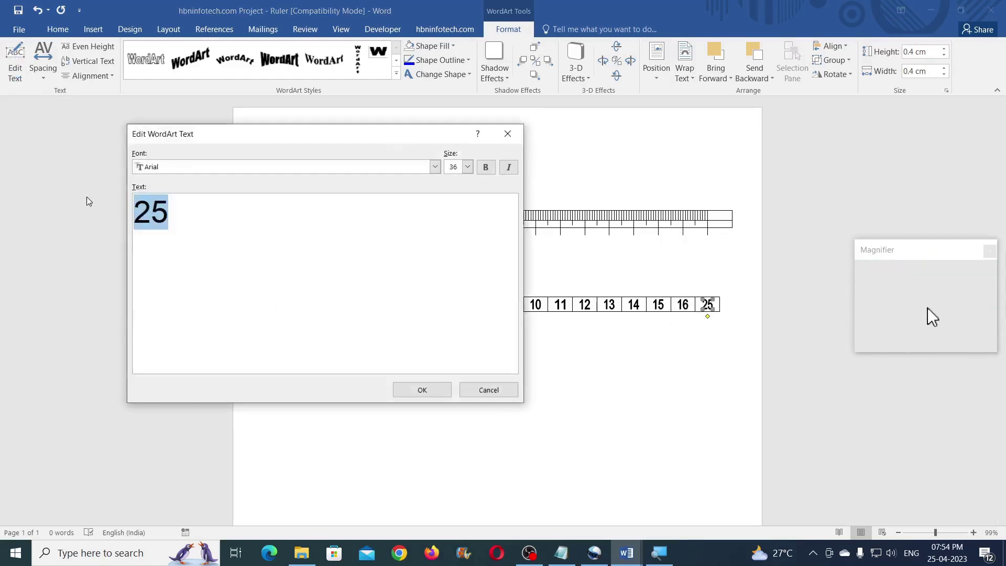
pyautogui.write('17')
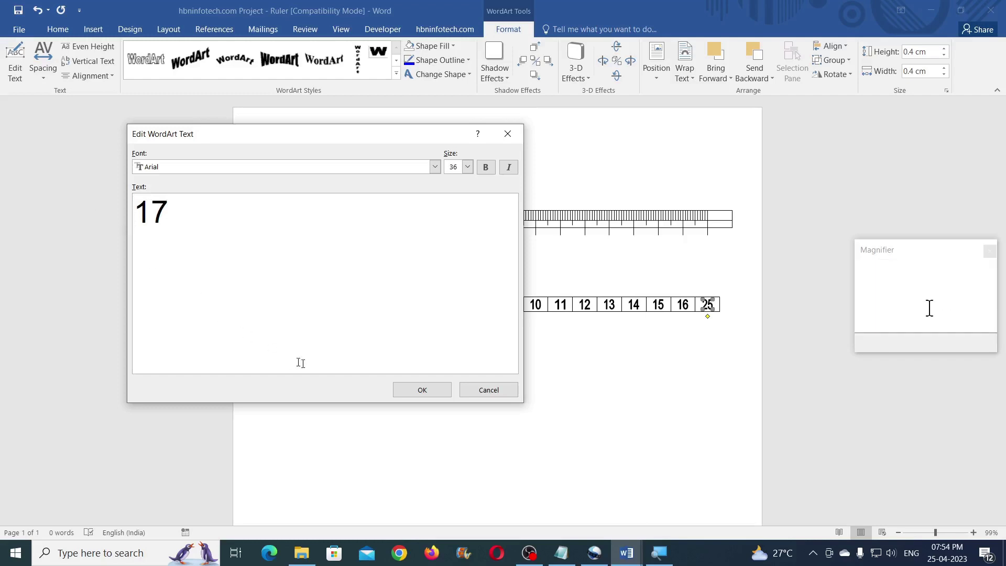
pyautogui.click(422, 390)
pyautogui.click(929, 307)
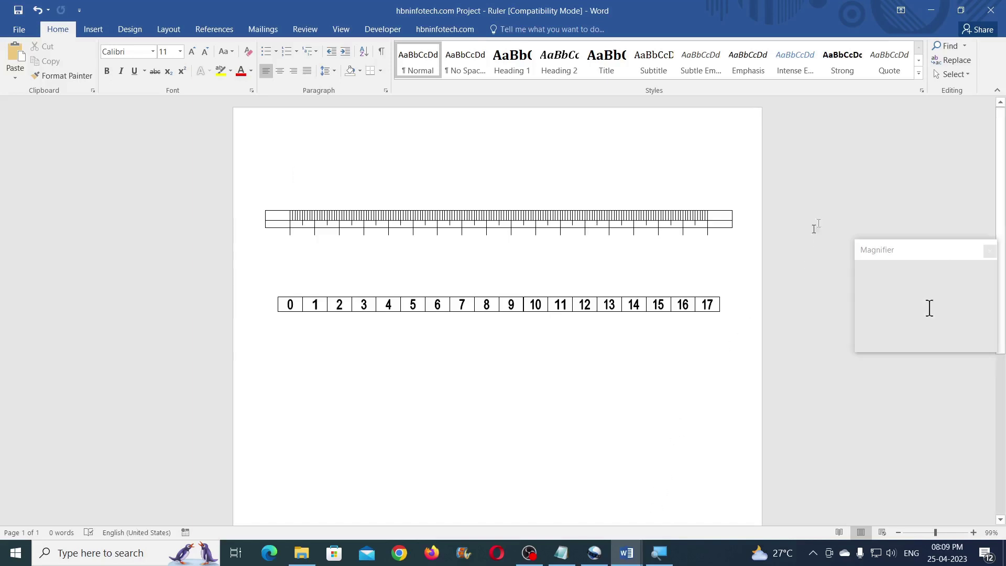
# Select all the number boxes and WordArt labels from 0 to 17 and group them into one object.
pyautogui.click(954, 73)
pyautogui.click(859, 97)
pyautogui.moveTo(268, 283); pyautogui.dragTo(729, 335)
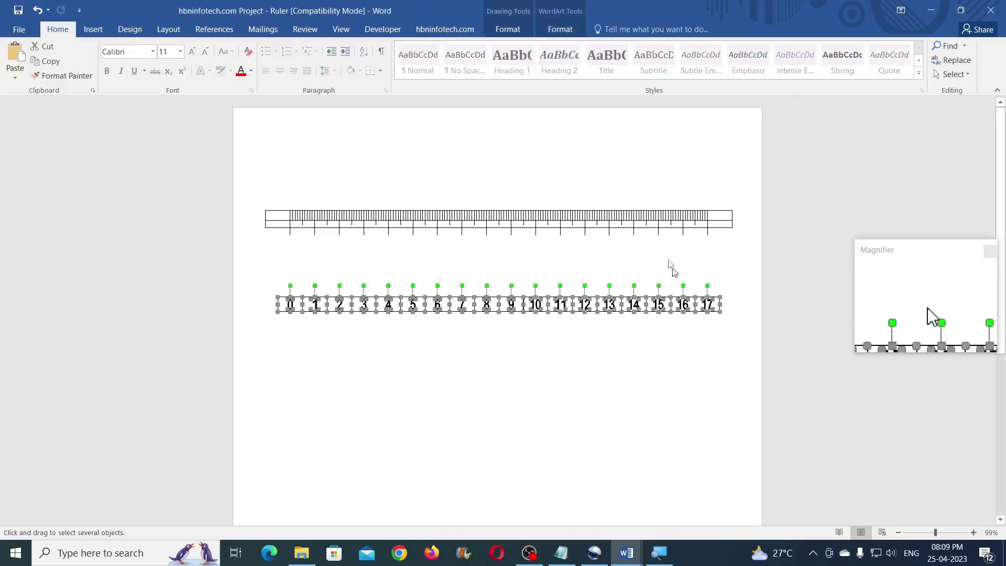
pyautogui.click(560, 30)
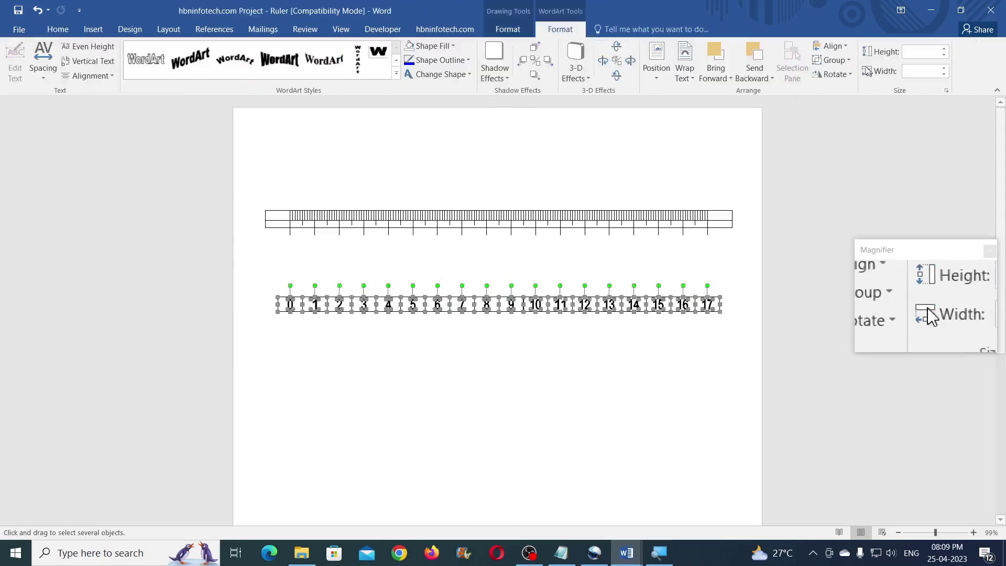
pyautogui.click(833, 60)
pyautogui.click(835, 76)
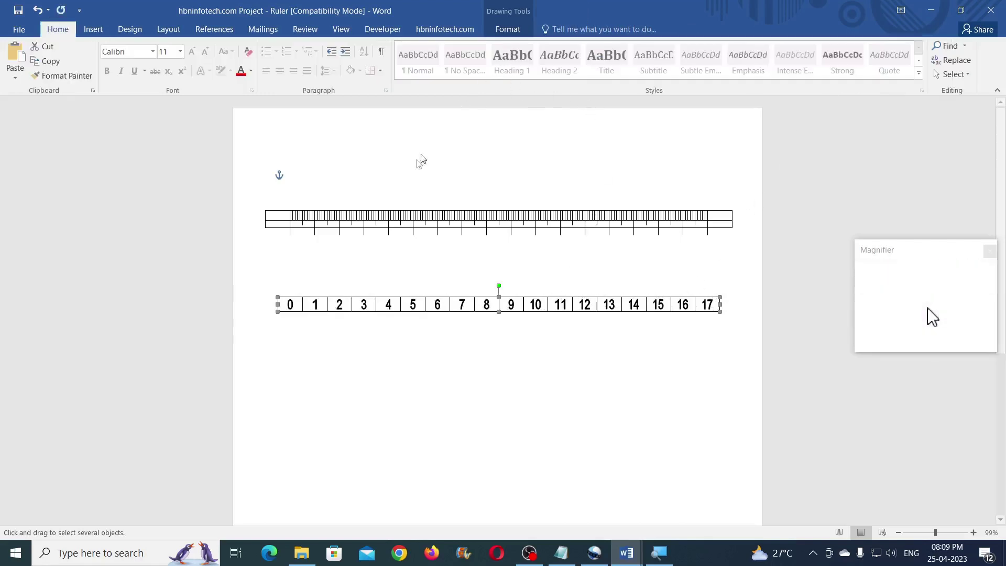
# Select the ruler together with the grouped number row, align their centres horizontally, and deselect them.
pyautogui.keyDown('shift'); pyautogui.click(365, 222); pyautogui.keyUp('shift')
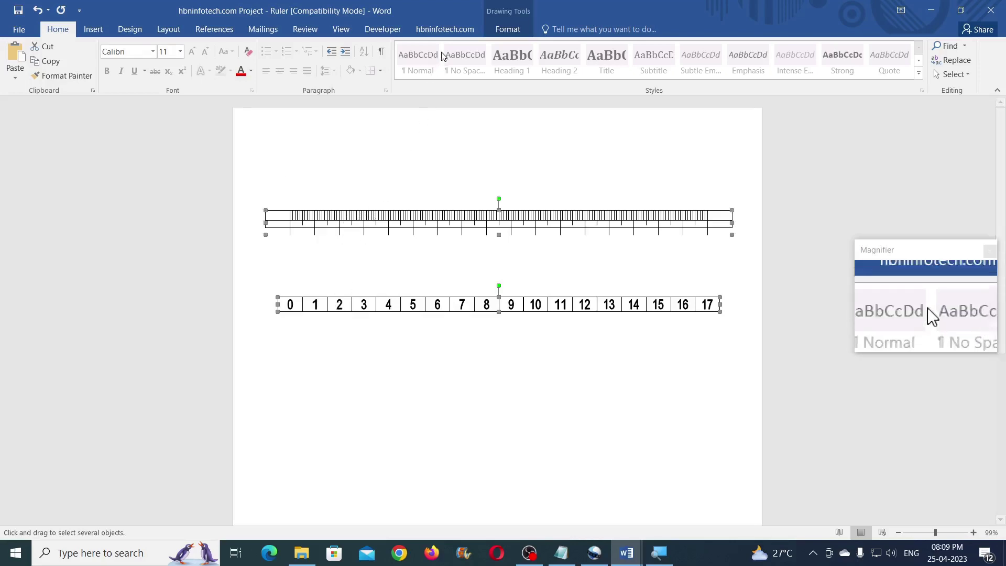
pyautogui.click(511, 30)
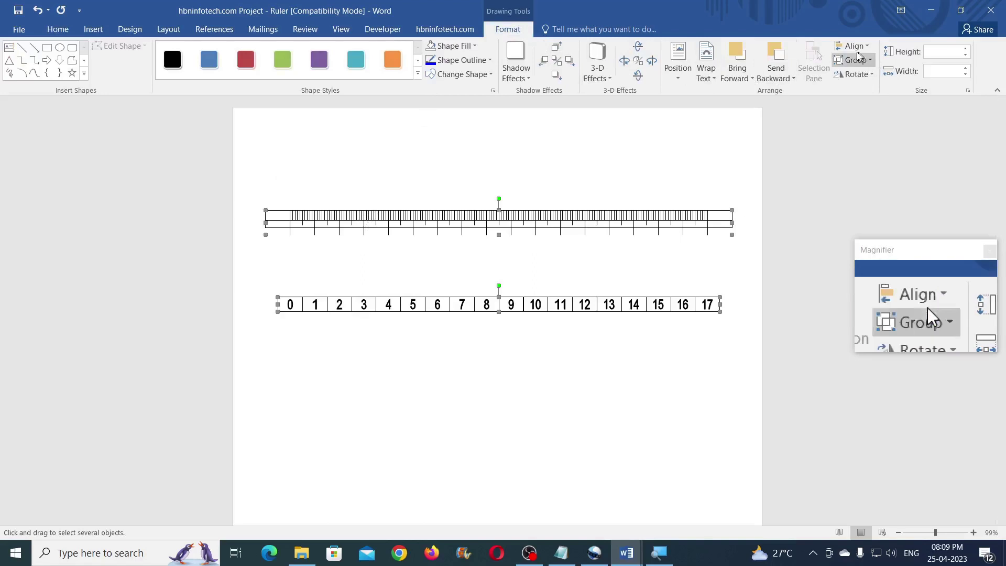
pyautogui.click(853, 46)
pyautogui.click(871, 78)
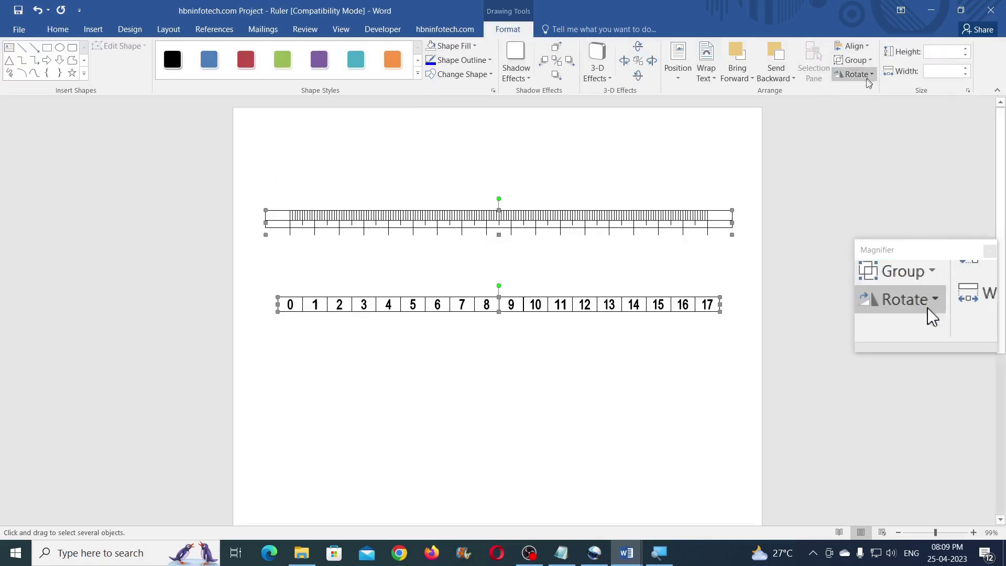
pyautogui.click(730, 291)
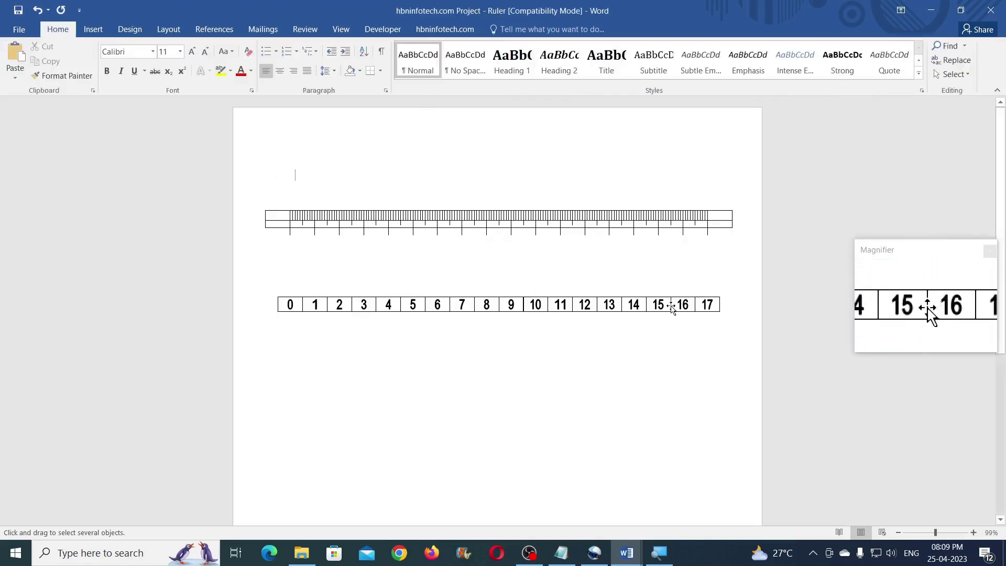
# Move the number row up against the ends of the ruler's centimetre marks, ungroup it and clear the selection.
pyautogui.moveTo(671, 306); pyautogui.dragTo(666, 244)
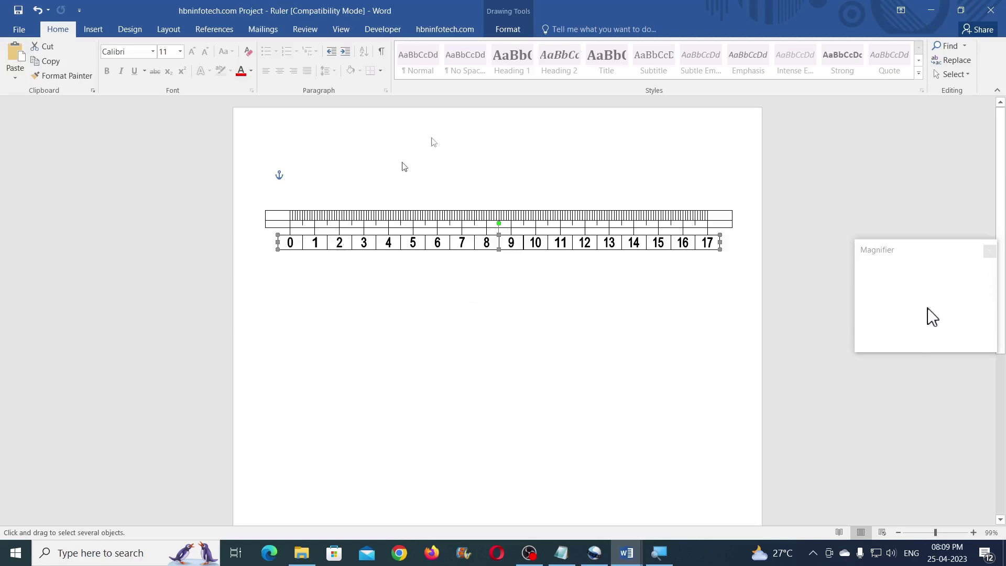
pyautogui.click(525, 31)
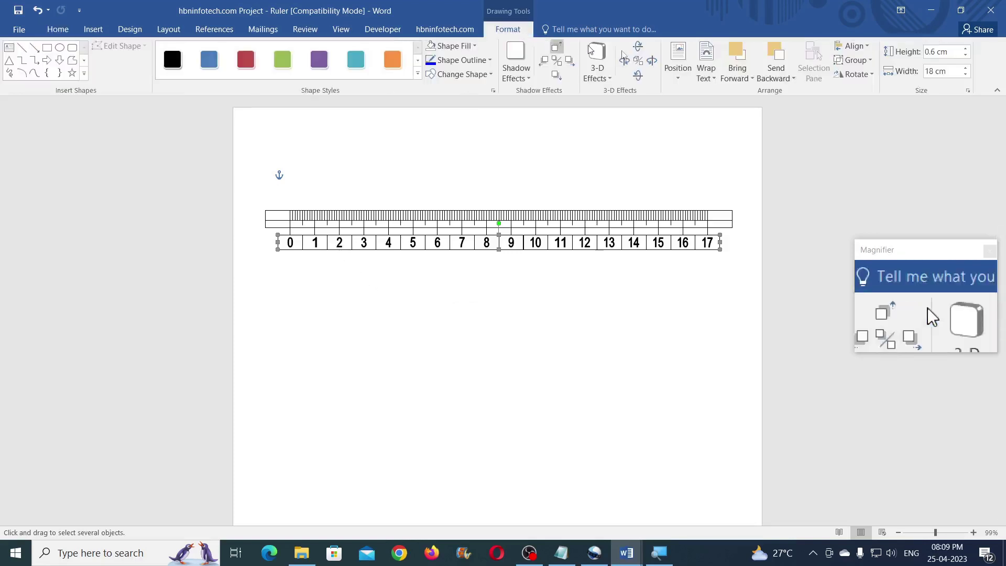
pyautogui.click(853, 60)
pyautogui.click(866, 109)
pyautogui.click(855, 61)
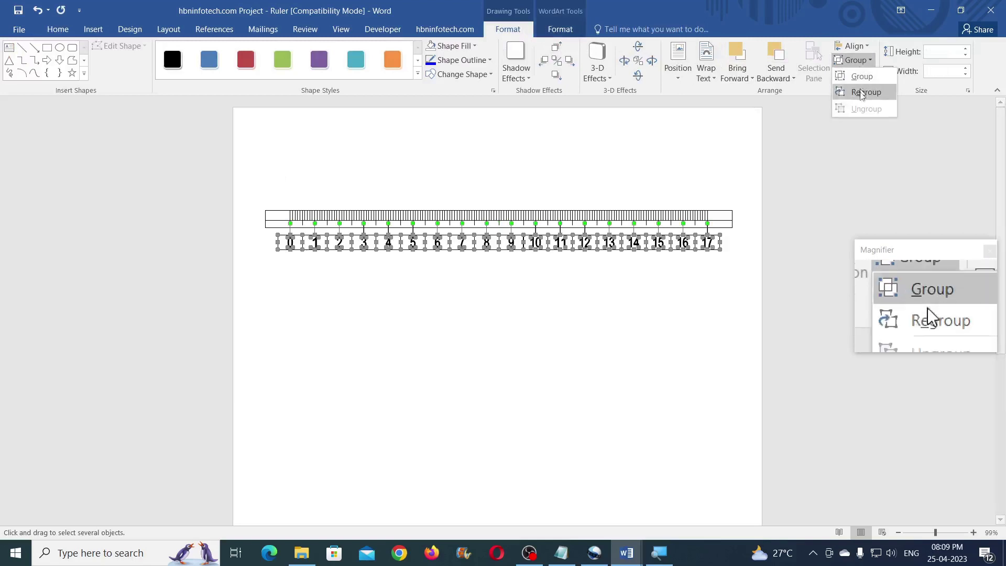
pyautogui.click(522, 292)
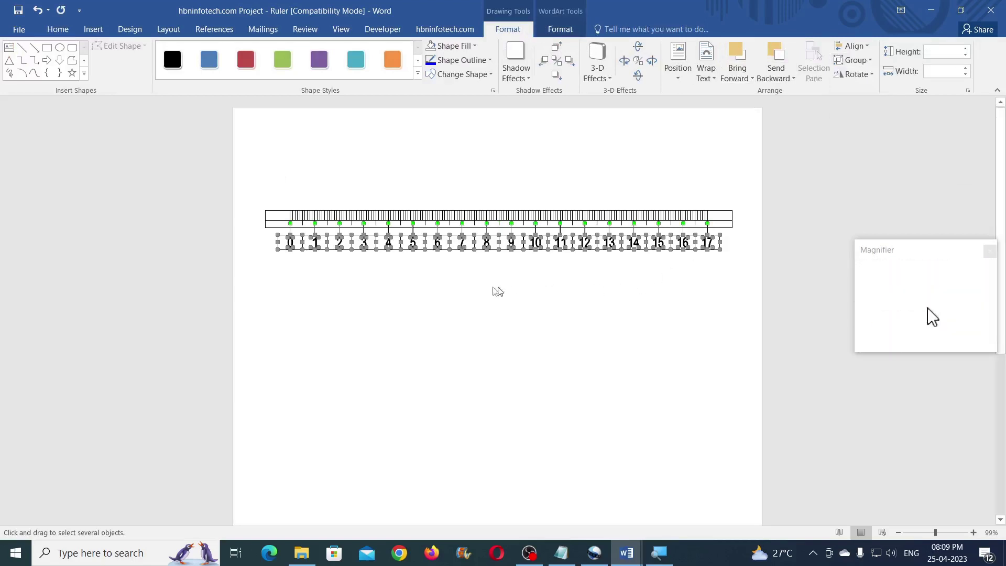
pyautogui.click(367, 282)
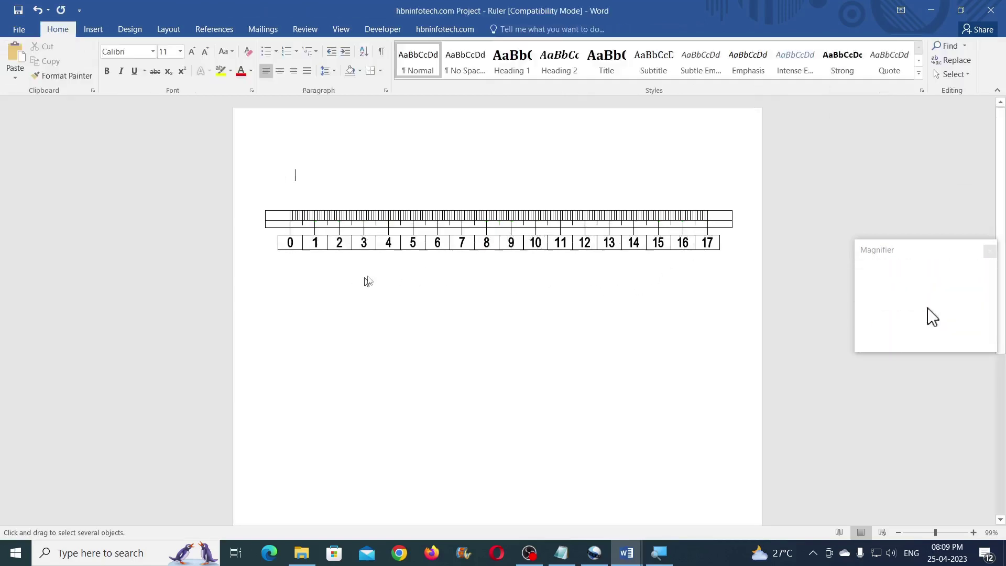
# Delete the rectangles around the labels 0 to 3, keeping the numbers.
pyautogui.click(282, 249)
pyautogui.press('Delete')
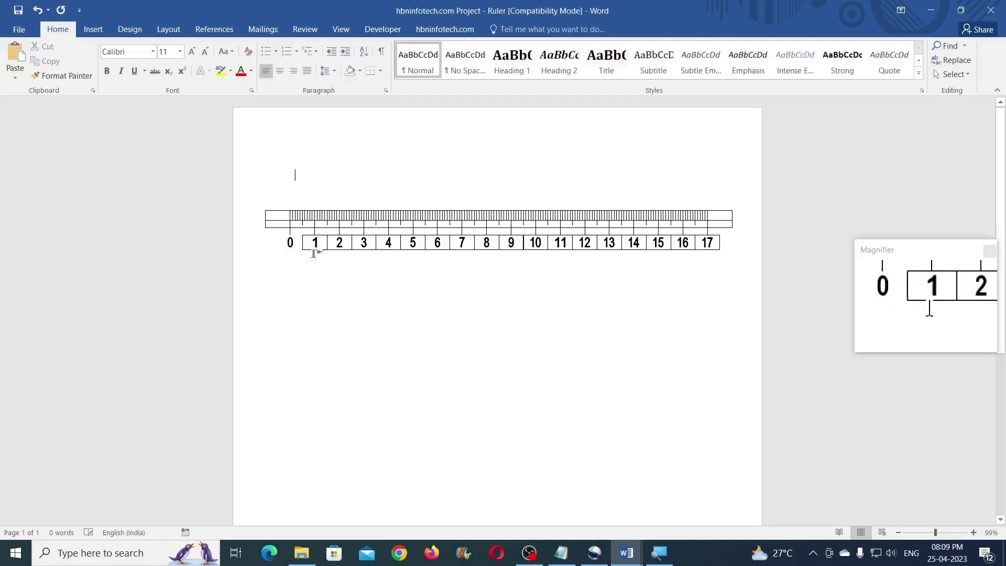
pyautogui.click(304, 249)
pyautogui.press('Delete')
pyautogui.click(334, 251)
pyautogui.press('Delete')
pyautogui.click(354, 251)
pyautogui.press('Delete')
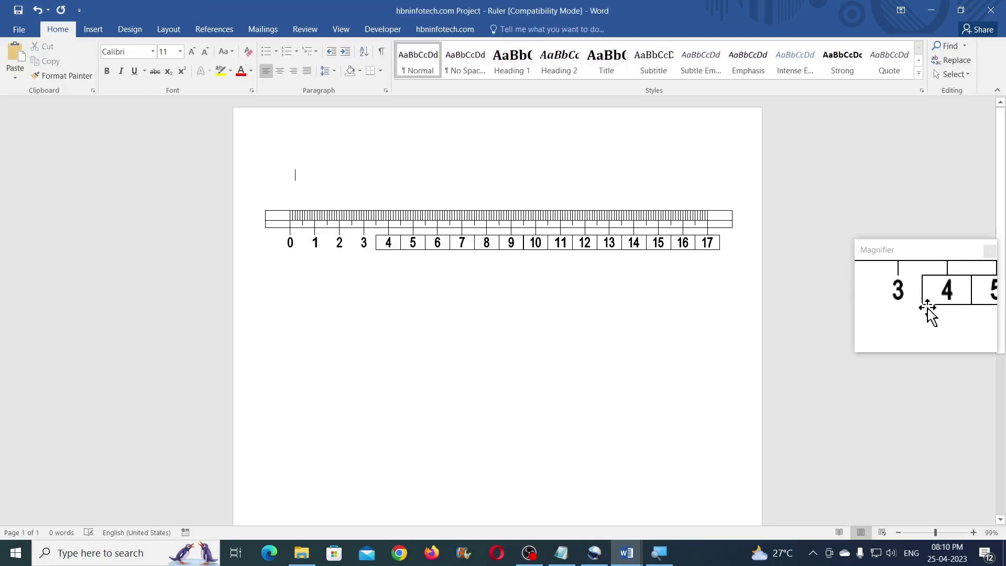
# Delete the rectangles around the labels 4 to 9, keeping the numbers.
pyautogui.click(377, 250)
pyautogui.press('Delete')
pyautogui.click(402, 251)
pyautogui.press('Delete')
pyautogui.click(427, 250)
pyautogui.press('Delete')
pyautogui.click(474, 250)
pyautogui.press('Delete')
pyautogui.click(488, 250)
pyautogui.press('Delete')
pyautogui.click(507, 251)
pyautogui.press('Delete')
# Delete the remaining rectangles around the labels 10 to 17, keeping the numbers.
pyautogui.click(530, 251)
pyautogui.press('Delete')
pyautogui.click(579, 252)
pyautogui.press('Delete')
pyautogui.click(601, 250)
pyautogui.press('Delete')
pyautogui.click(623, 250)
pyautogui.press('Delete')
pyautogui.click(649, 250)
pyautogui.press('Delete')
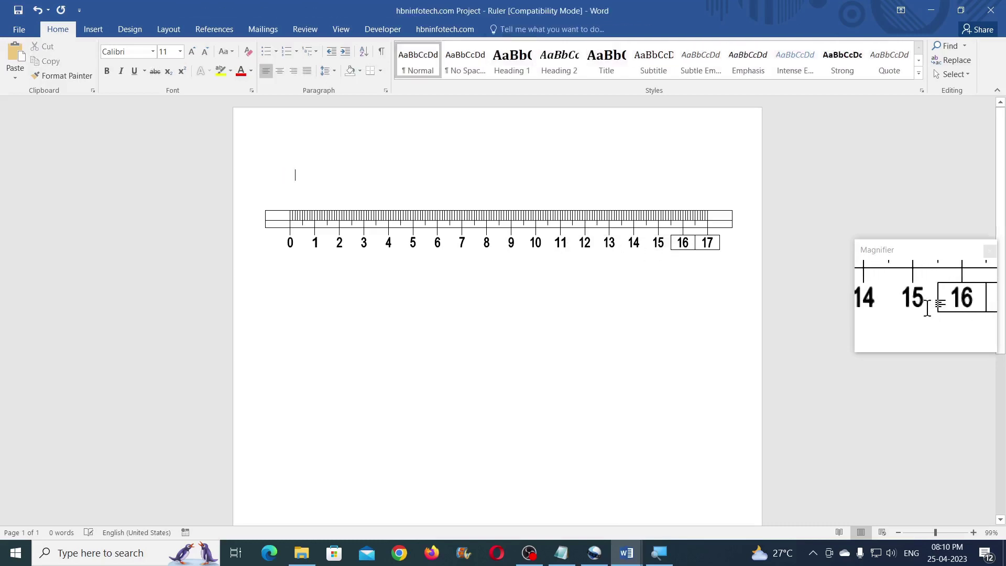
pyautogui.click(671, 249)
pyautogui.press('Delete')
pyautogui.click(696, 248)
pyautogui.press('Delete')
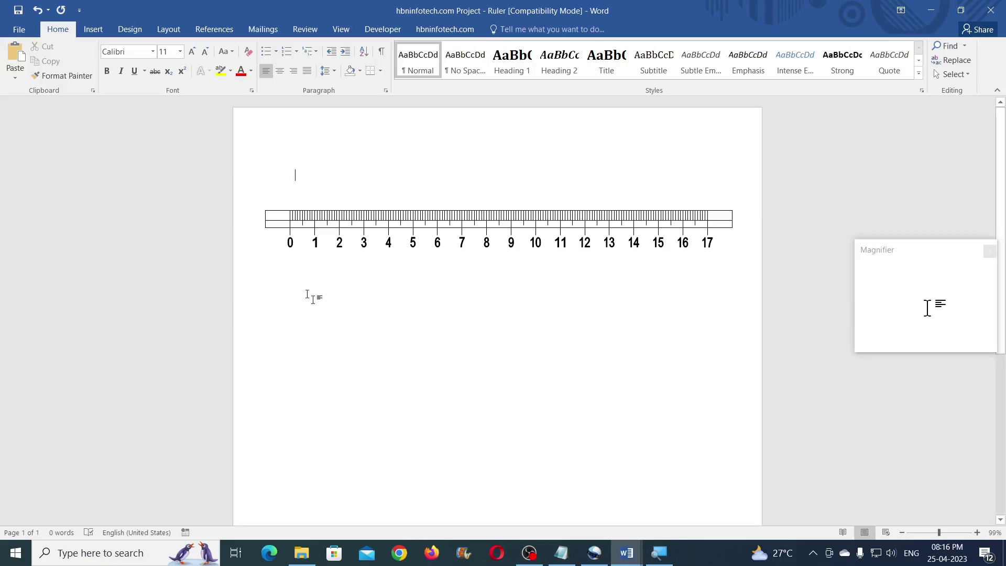
# Change the advanced display option for measurement units to Inches and apply it.
pyautogui.click(24, 31)
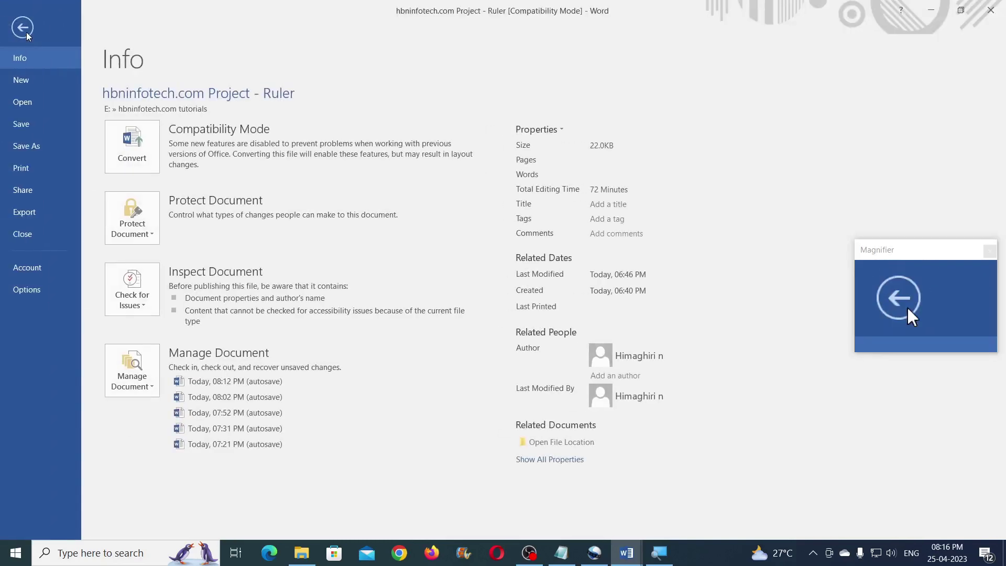
pyautogui.click(23, 290)
pyautogui.click(259, 166)
pyautogui.scroll(-18, 627, 230)
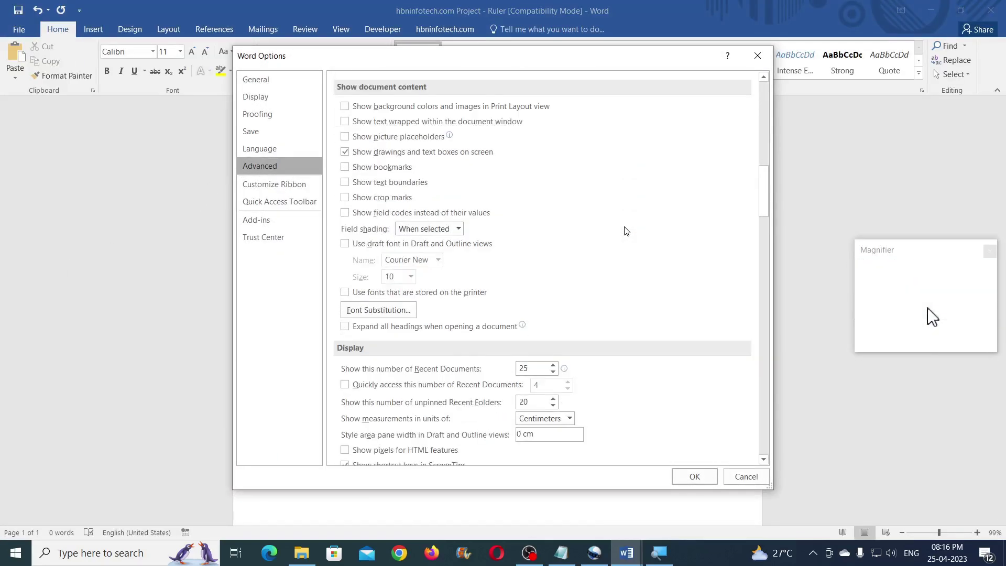
pyautogui.scroll(-4, 626, 230)
pyautogui.click(570, 293)
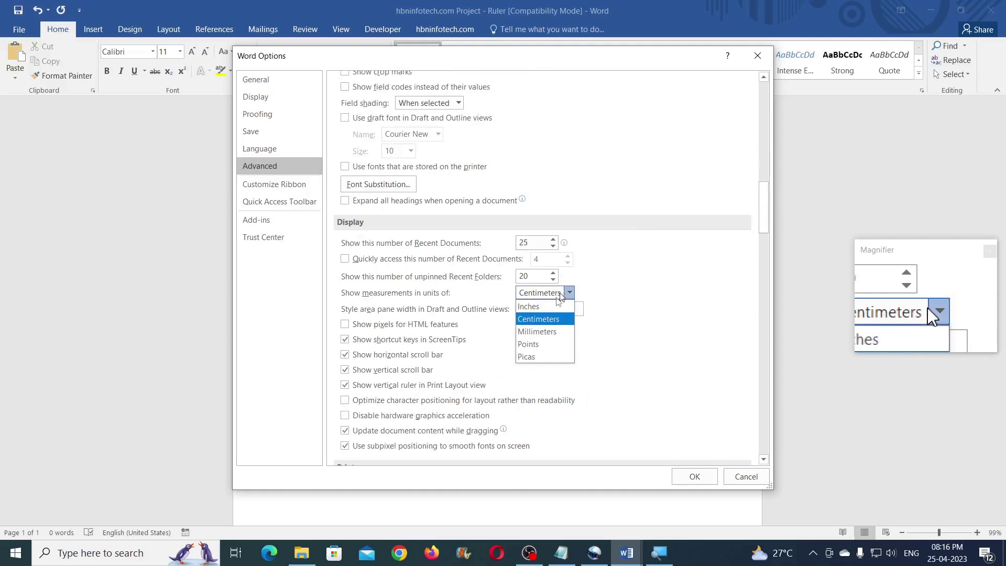
pyautogui.click(544, 309)
pyautogui.click(697, 476)
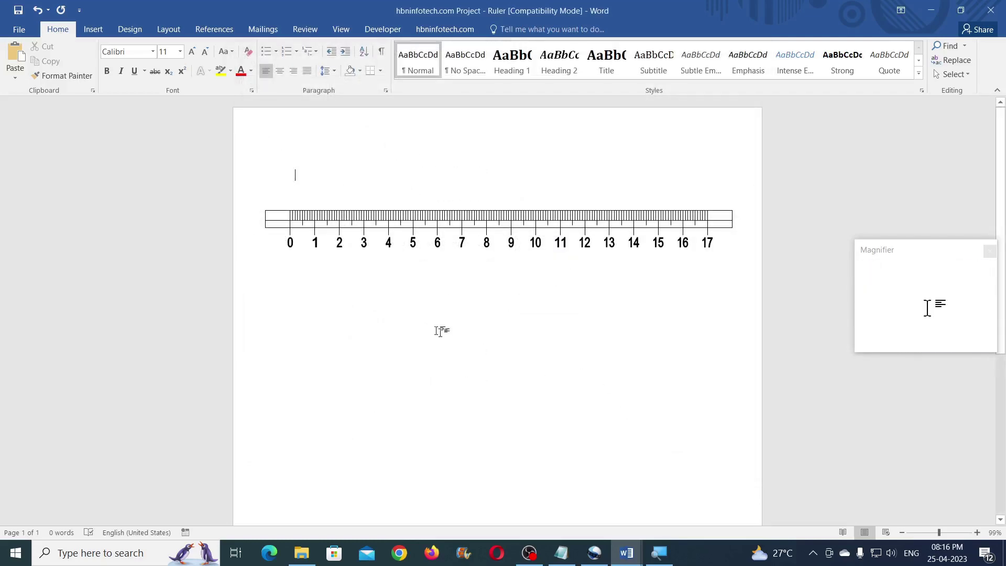
# Draw a vertical straight line about 0.81" tall in the empty area below the ruler's left end.
pyautogui.click(94, 29)
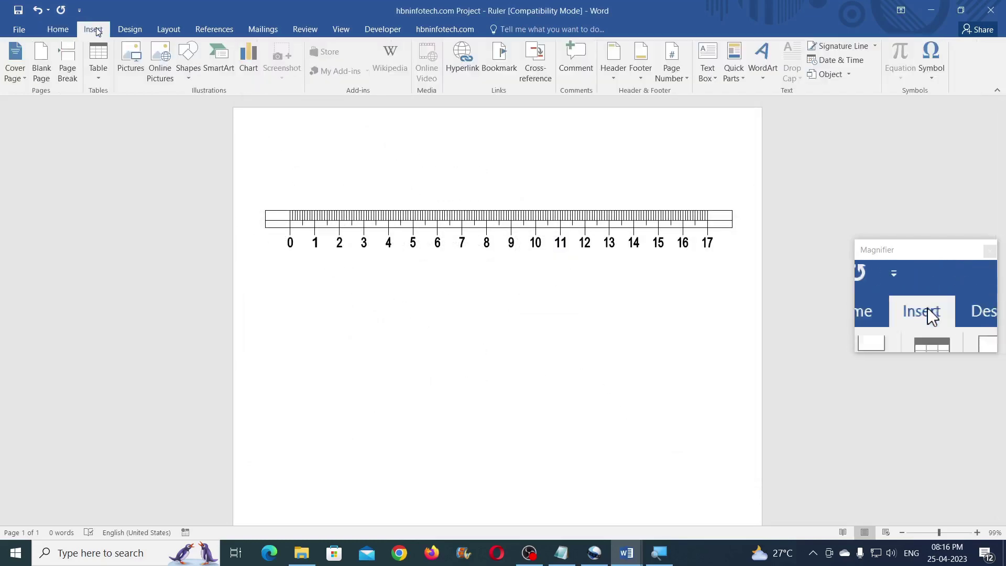
pyautogui.click(190, 79)
pyautogui.click(200, 104)
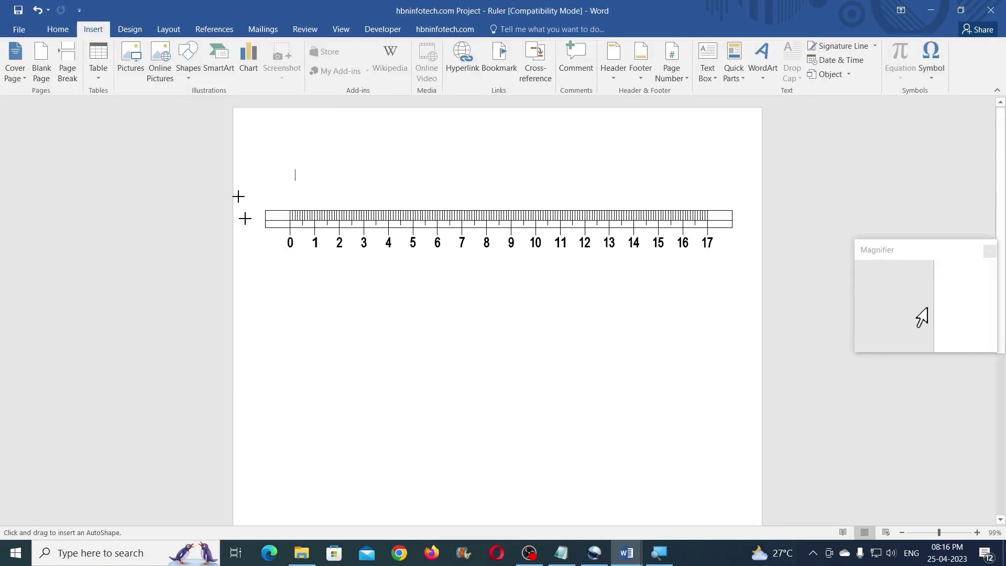
pyautogui.moveTo(303, 370); pyautogui.dragTo(298, 371)
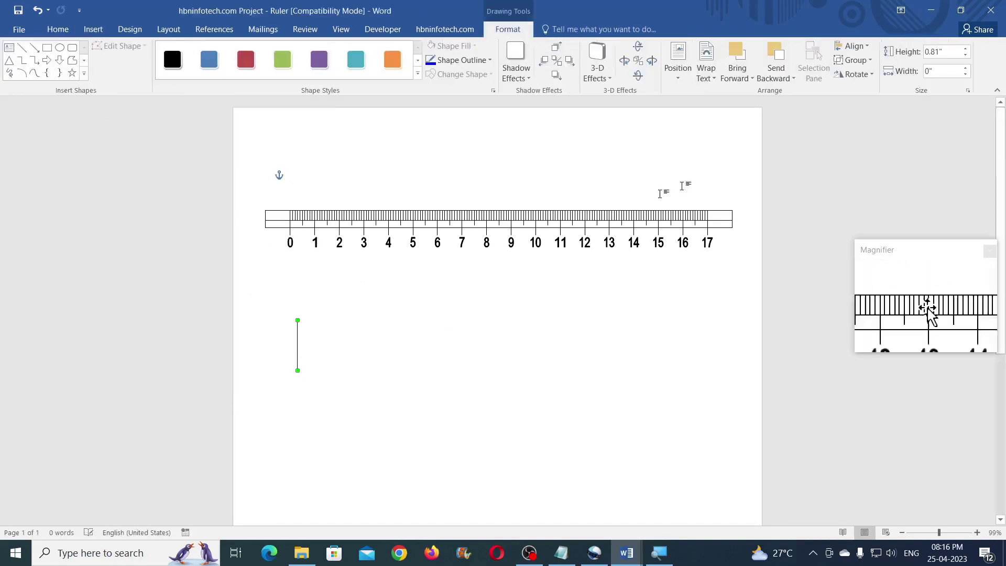
# Set the new line's height to 0.5" and duplicate it until there is a diagonal series of 17 lines.
pyautogui.click(948, 52)
pyautogui.write('0.5')
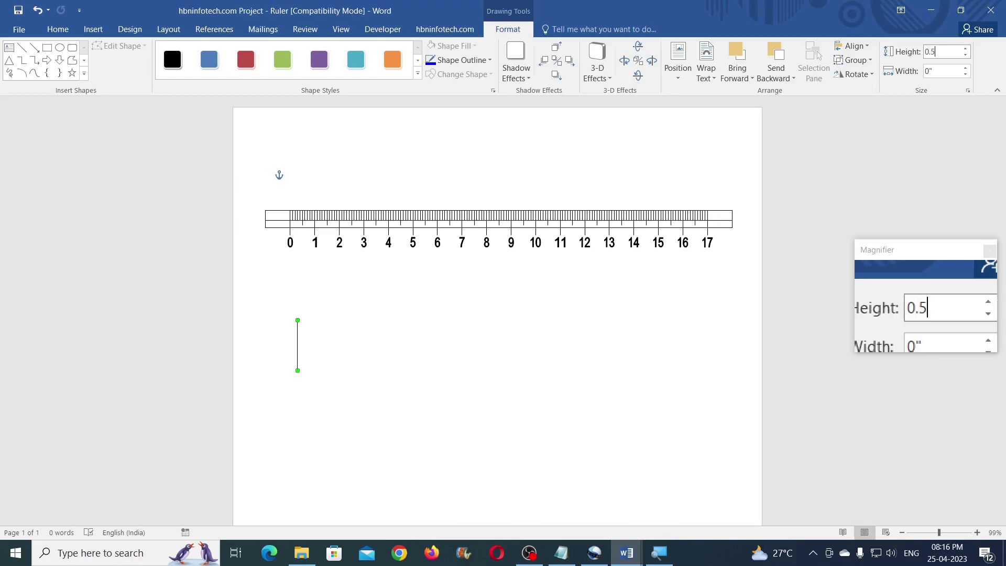
pyautogui.press('Return')
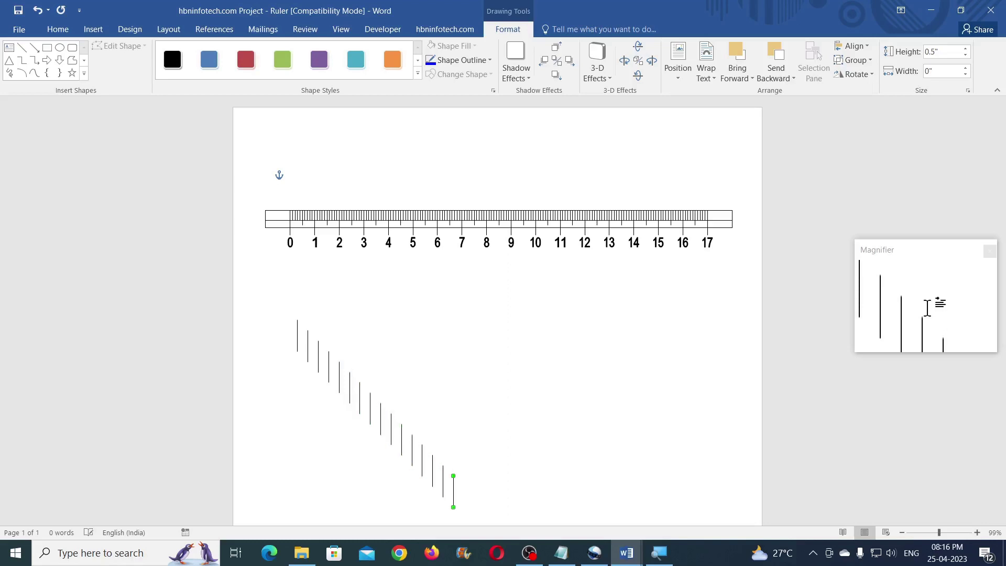
pyautogui.scroll(-2, 302, 317)
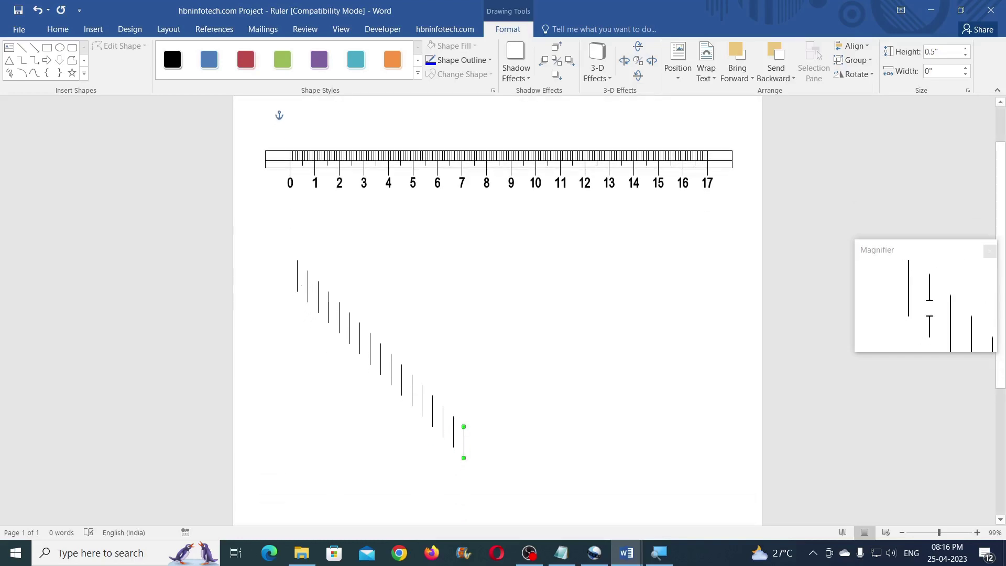
# Set the height of the second line in the diagonal series to 0.2" and the third line to 0.3".
pyautogui.click(308, 295)
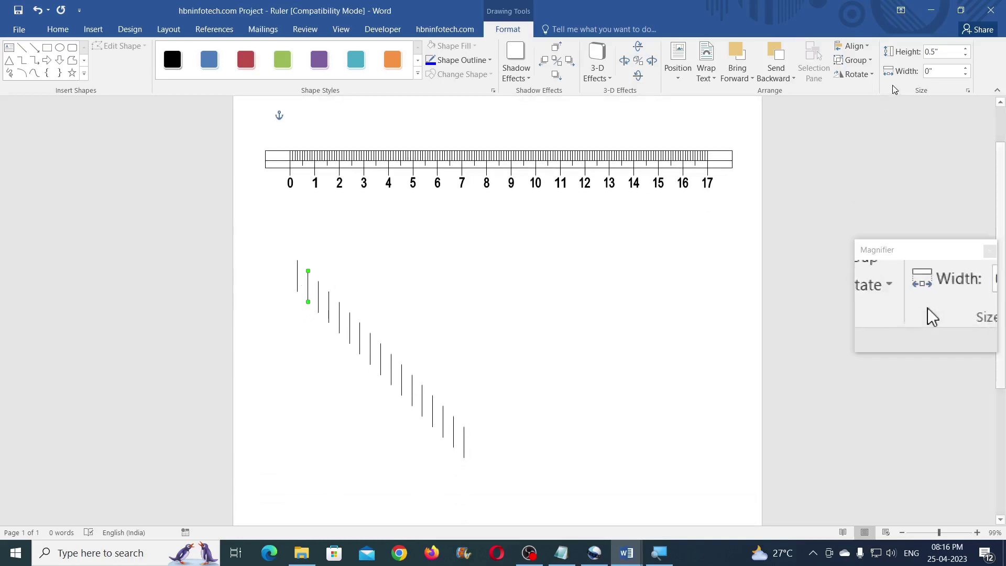
pyautogui.write('0.2')
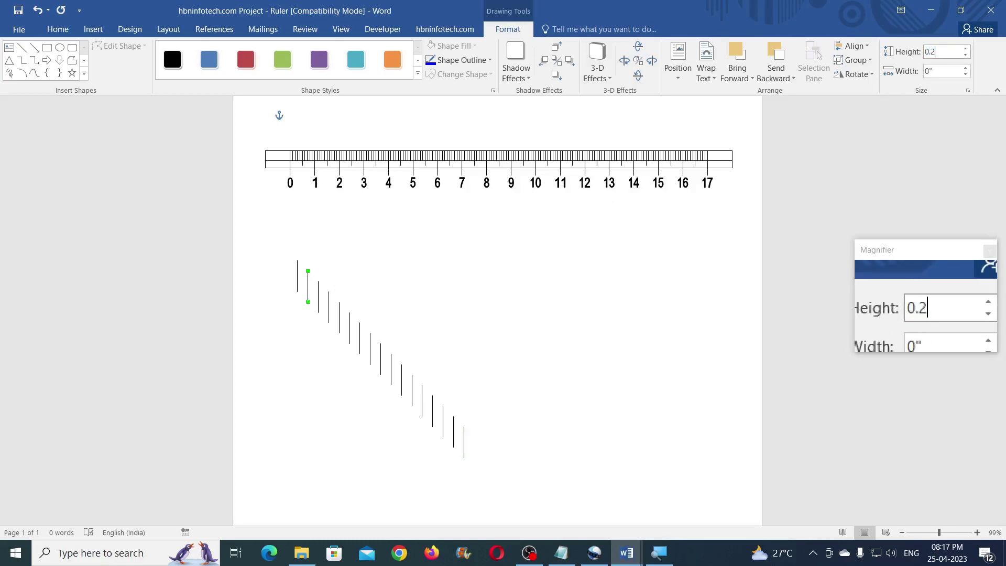
pyautogui.press('Return')
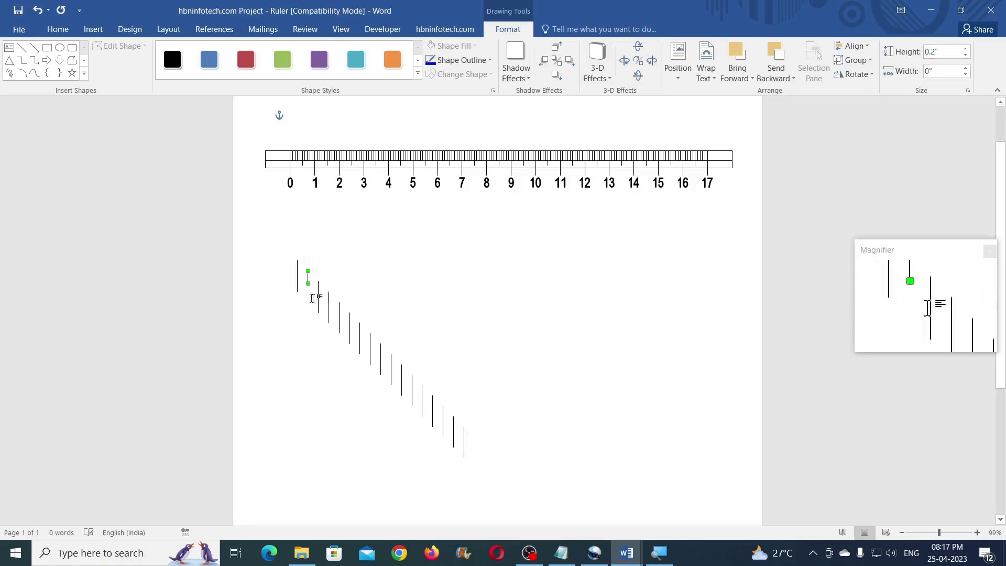
pyautogui.click(318, 294)
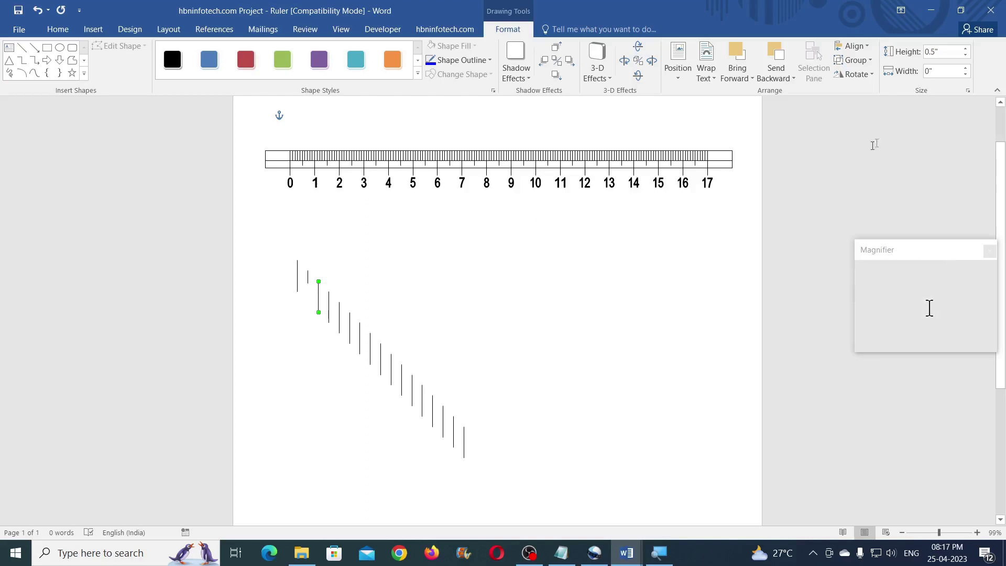
pyautogui.click(945, 52)
pyautogui.write('0.3')
pyautogui.press('Return')
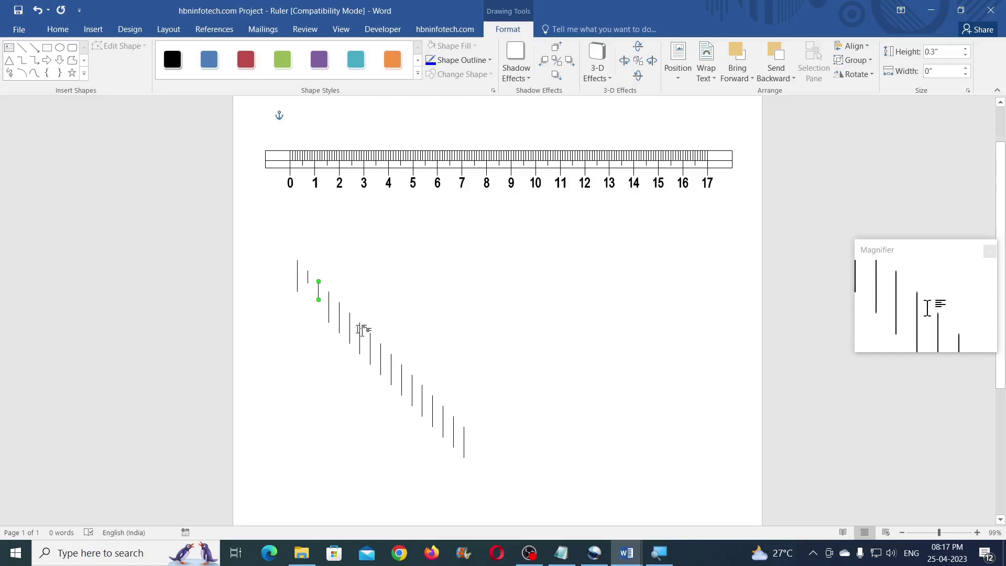
# Set the height of the fourth line in the diagonal series to 0.2" and the fifth line to 0.3".
pyautogui.click(328, 303)
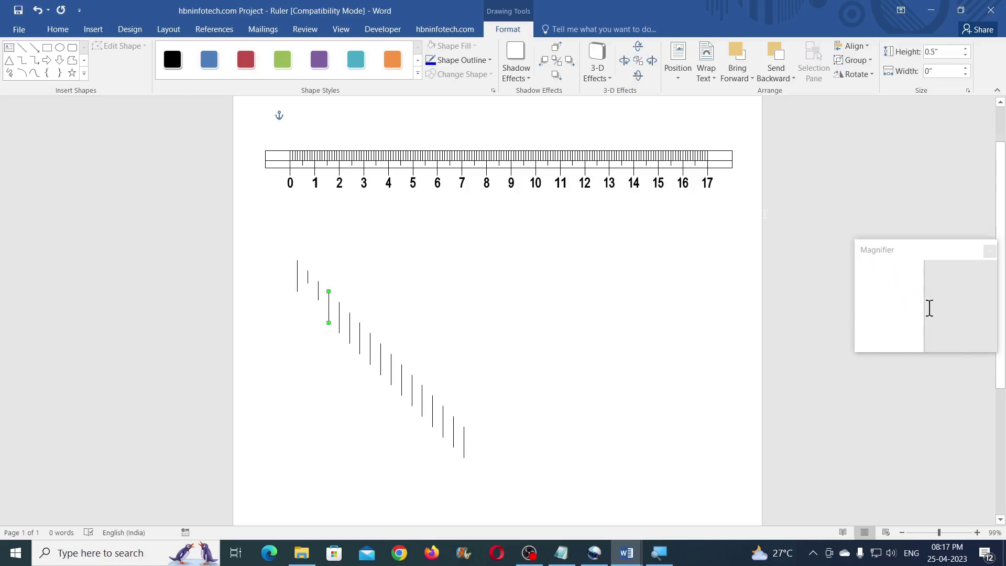
pyautogui.click(939, 52)
pyautogui.write('0.2')
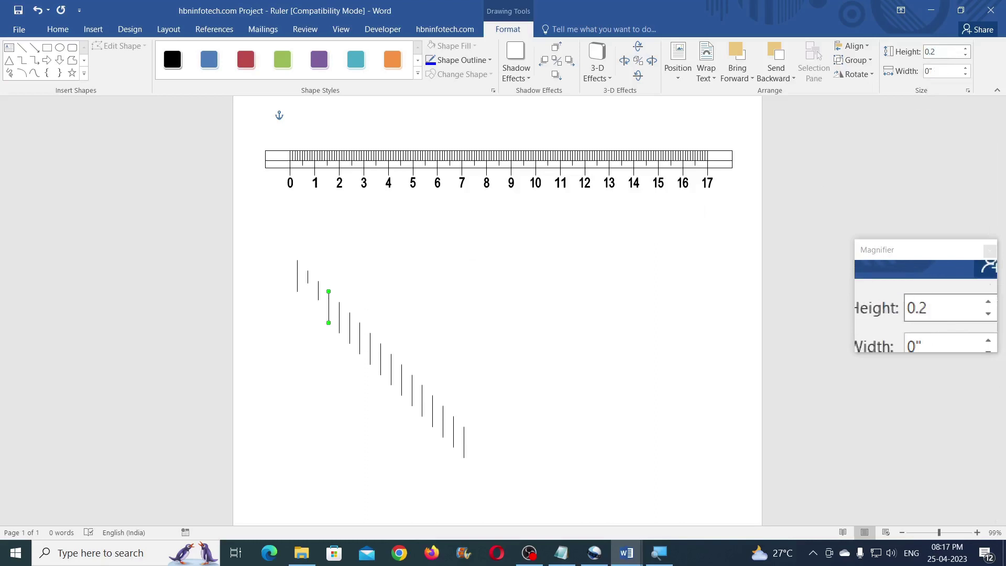
pyautogui.press('Return')
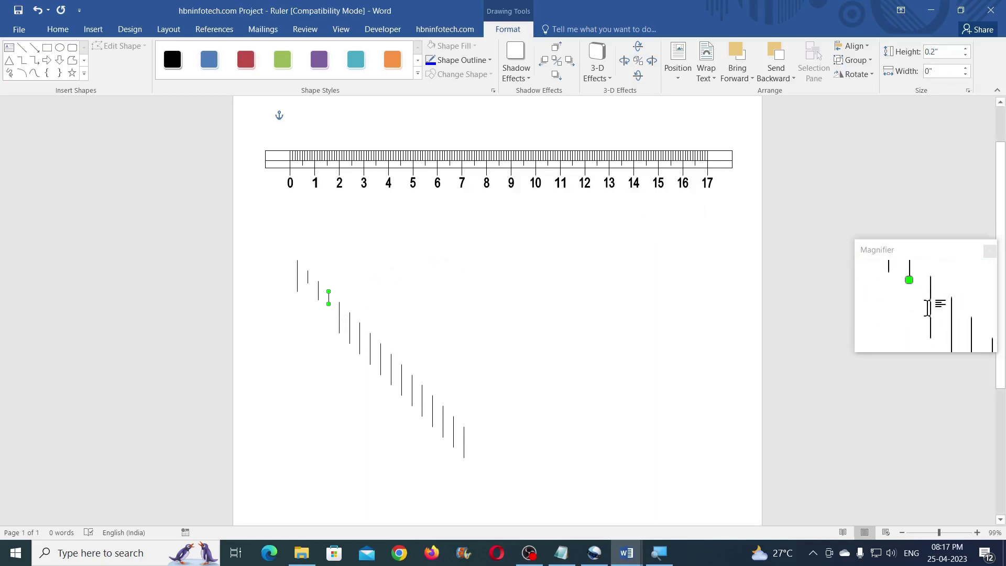
pyautogui.click(940, 52)
pyautogui.write('0.3')
pyautogui.press('Return')
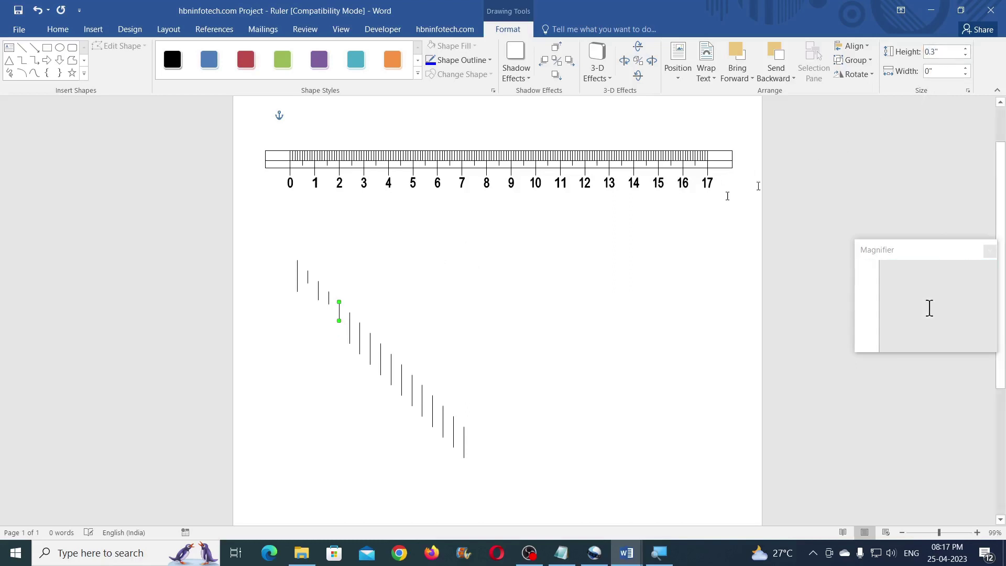
# Set the height of the sixth line in the diagonal series to 0.2" and the seventh line to 0.3".
pyautogui.click(350, 328)
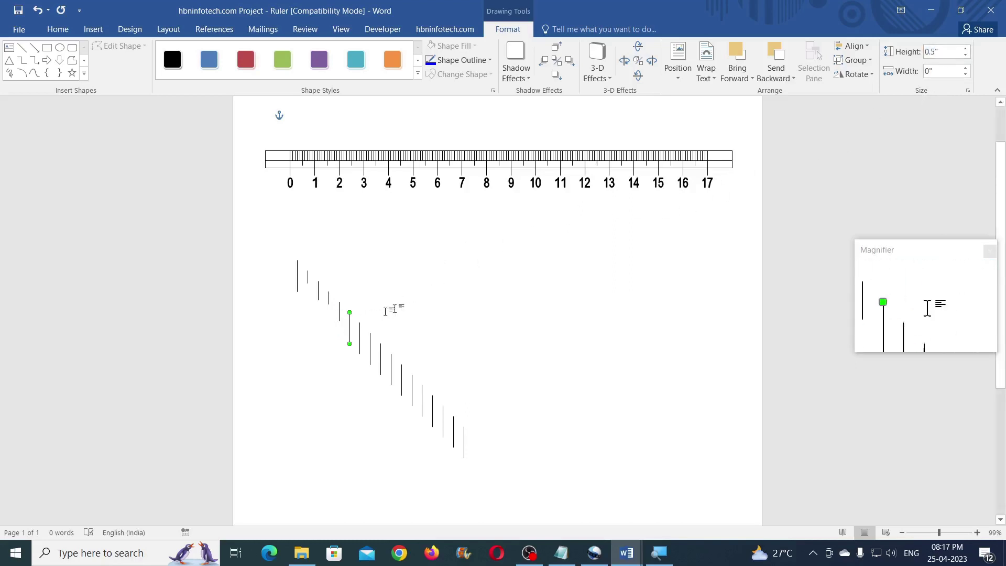
pyautogui.click(953, 50)
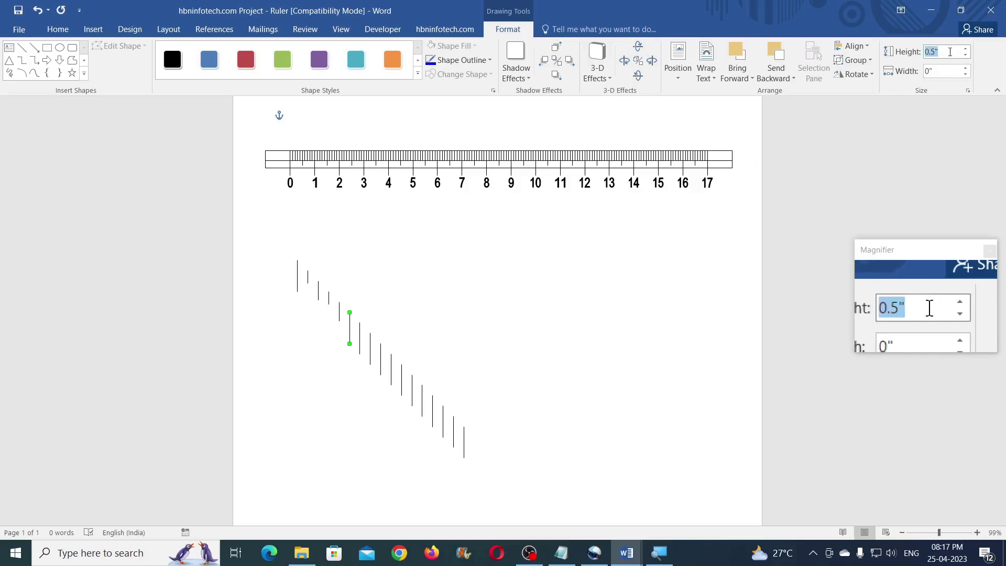
pyautogui.write('0.2')
pyautogui.press('Return')
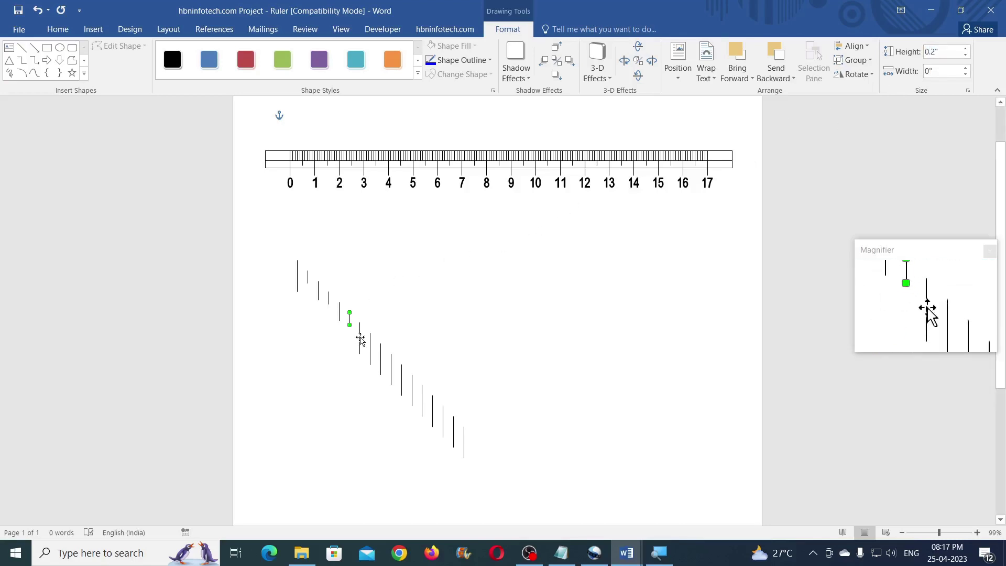
pyautogui.click(945, 52)
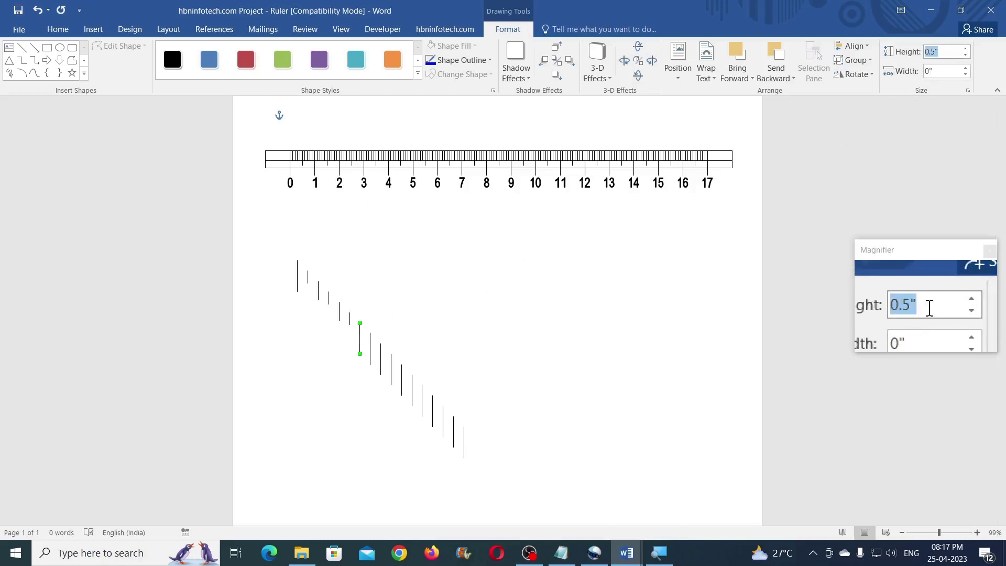
pyautogui.press('Return')
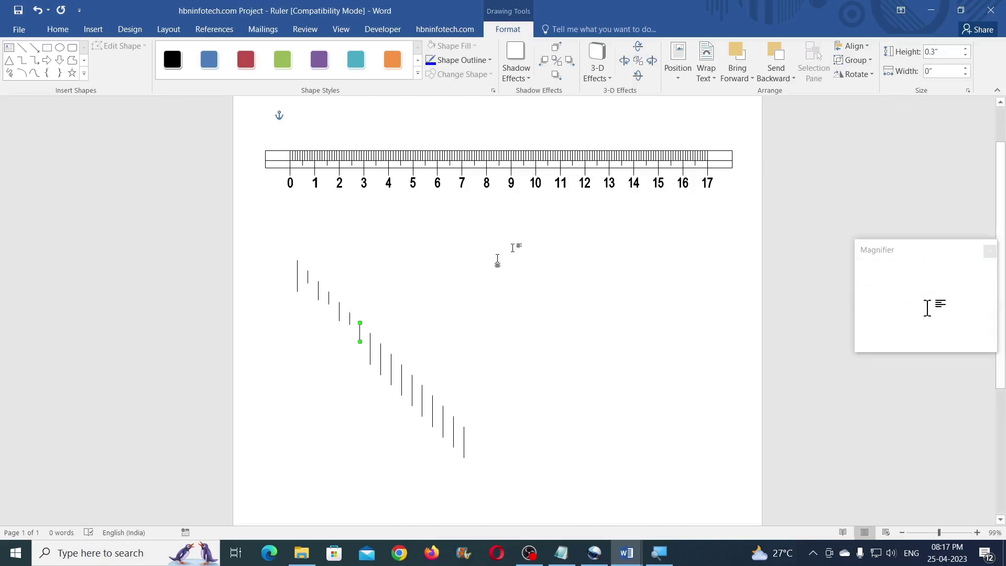
# Set the height of the eighth line in the diagonal series to 0.2" and the ninth line to 0.3".
pyautogui.click(943, 52)
pyautogui.write('0.2')
pyautogui.press('Return')
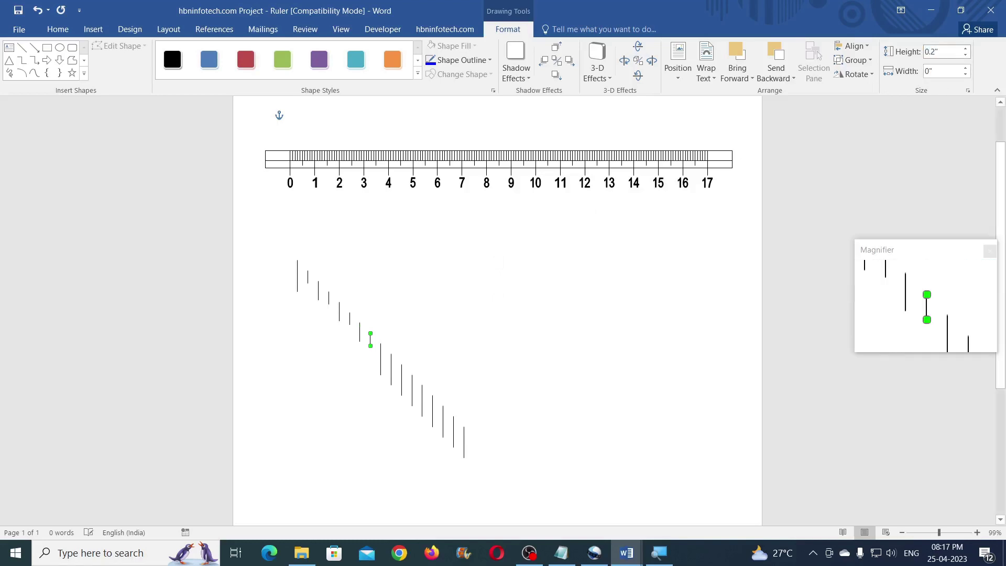
pyautogui.click(382, 363)
pyautogui.click(936, 52)
pyautogui.write('0.3')
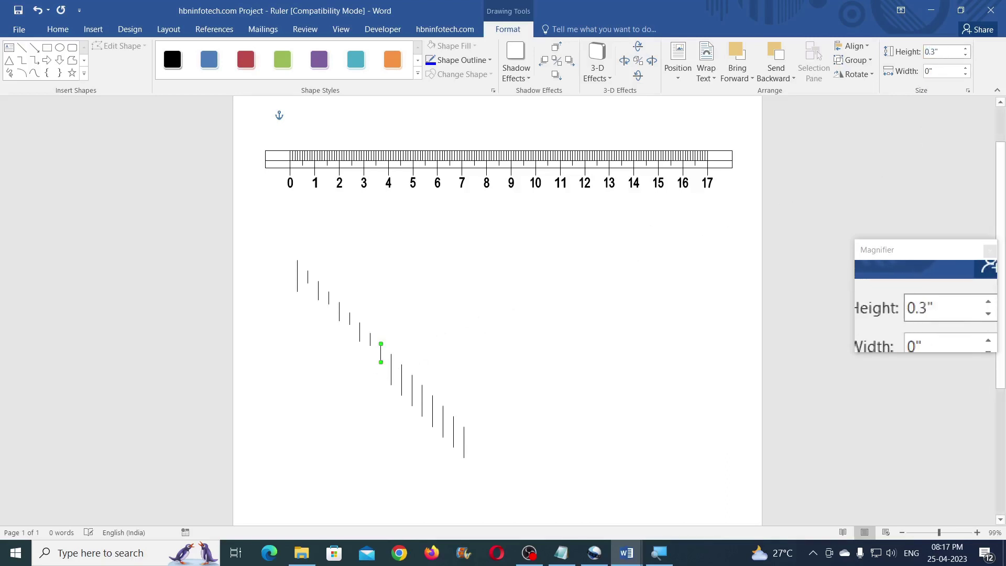
pyautogui.press('Return')
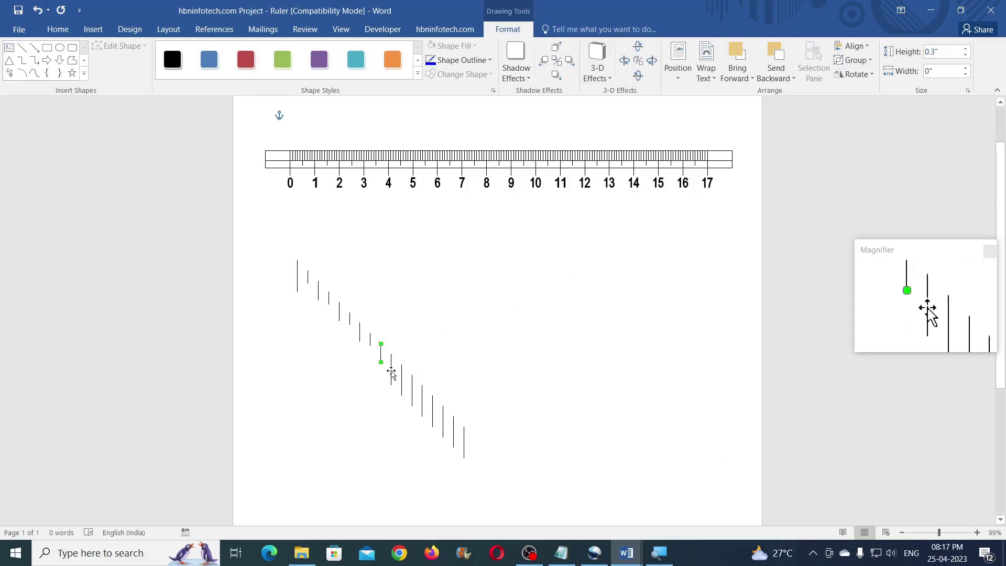
# Set the height of the tenth line in the diagonal series to 0.2" and the eleventh line to 0.3".
pyautogui.click(941, 52)
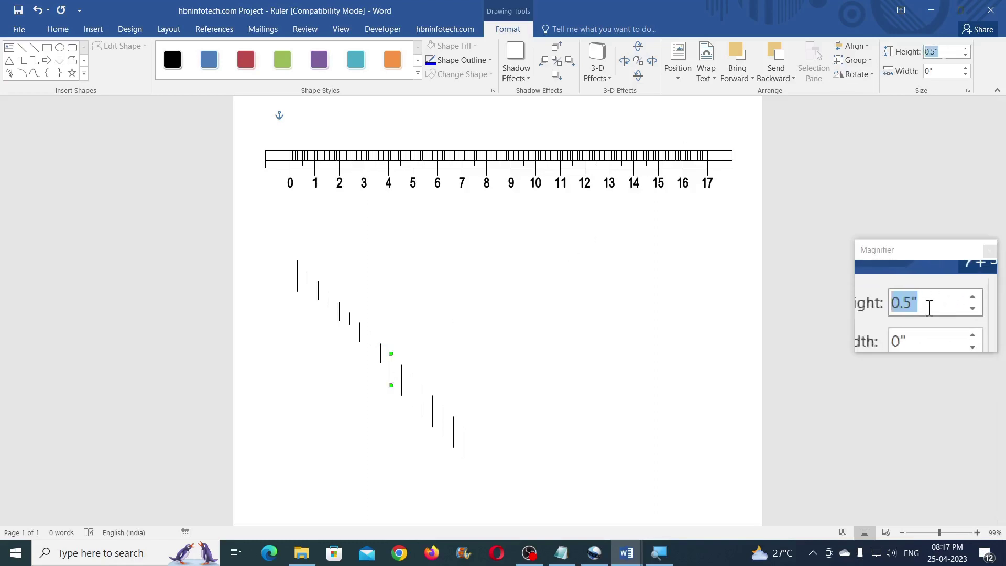
pyautogui.write('0.2')
pyautogui.press('Return')
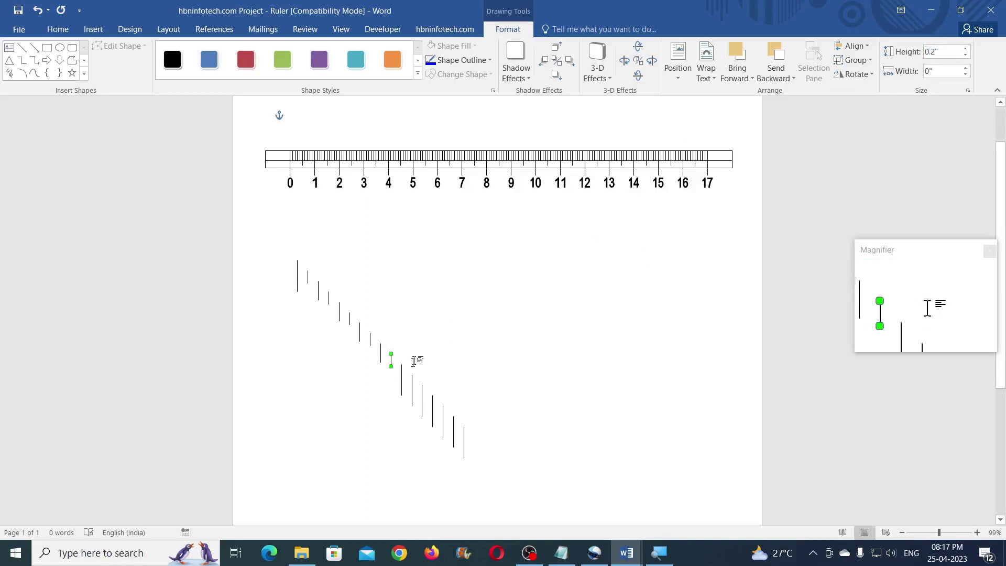
pyautogui.click(401, 385)
pyautogui.click(943, 51)
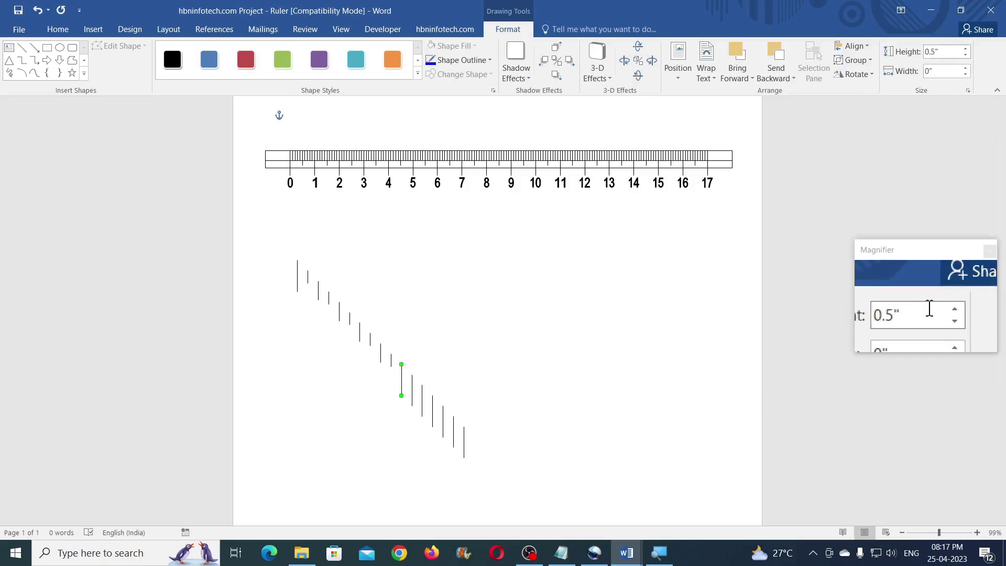
pyautogui.write('0.3')
pyautogui.press('Return')
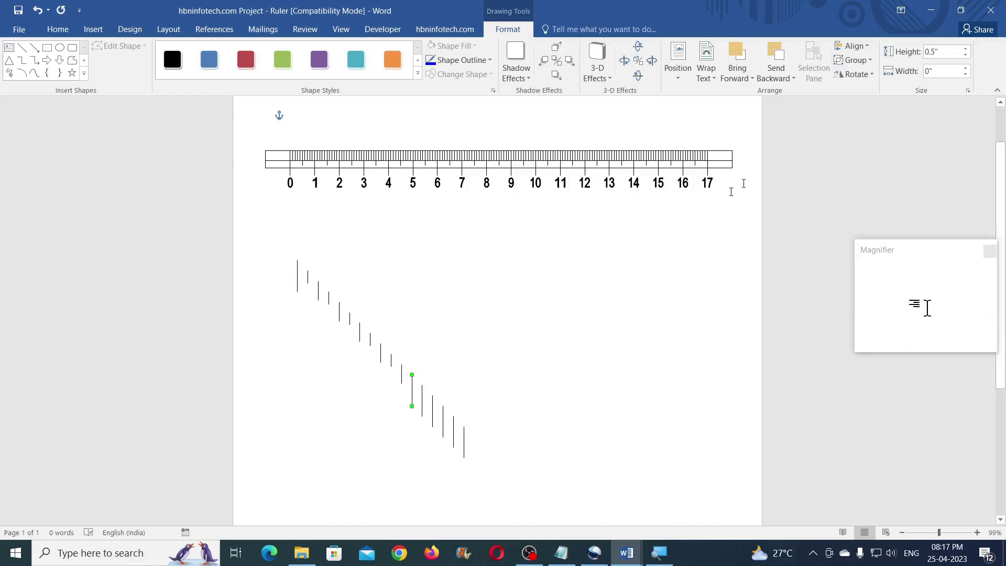
# Set the height of the twelfth line in the diagonal series to 0.2" and the thirteenth line to 0.3".
pyautogui.click(943, 51)
pyautogui.write('0.2')
pyautogui.press('Return')
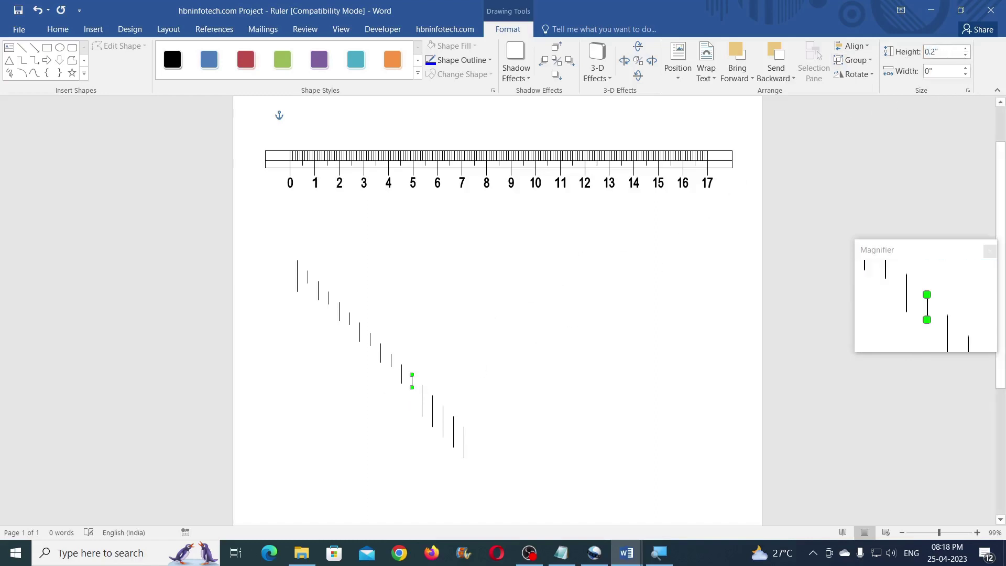
pyautogui.click(422, 400)
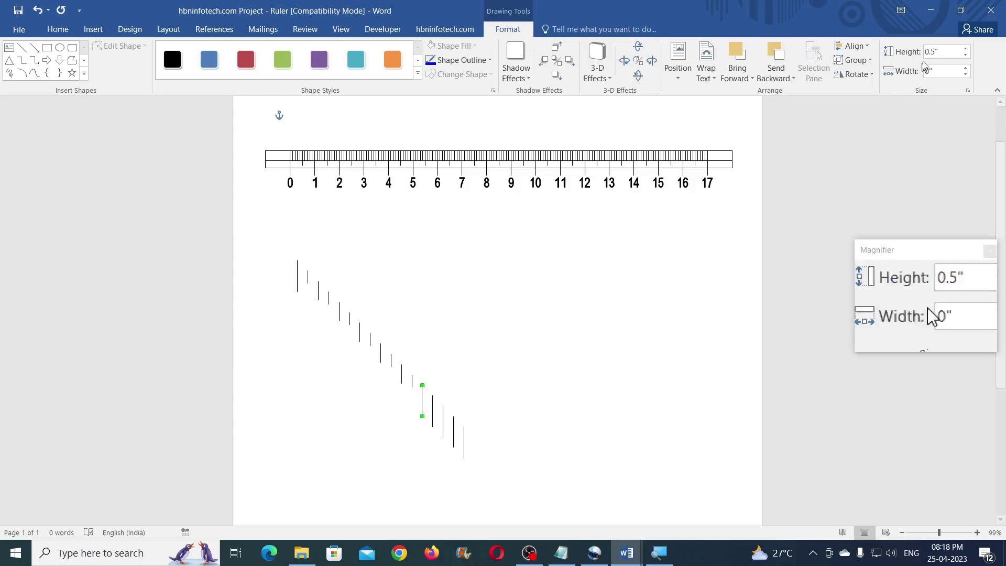
pyautogui.click(944, 51)
pyautogui.write('0.3')
pyautogui.press('Return')
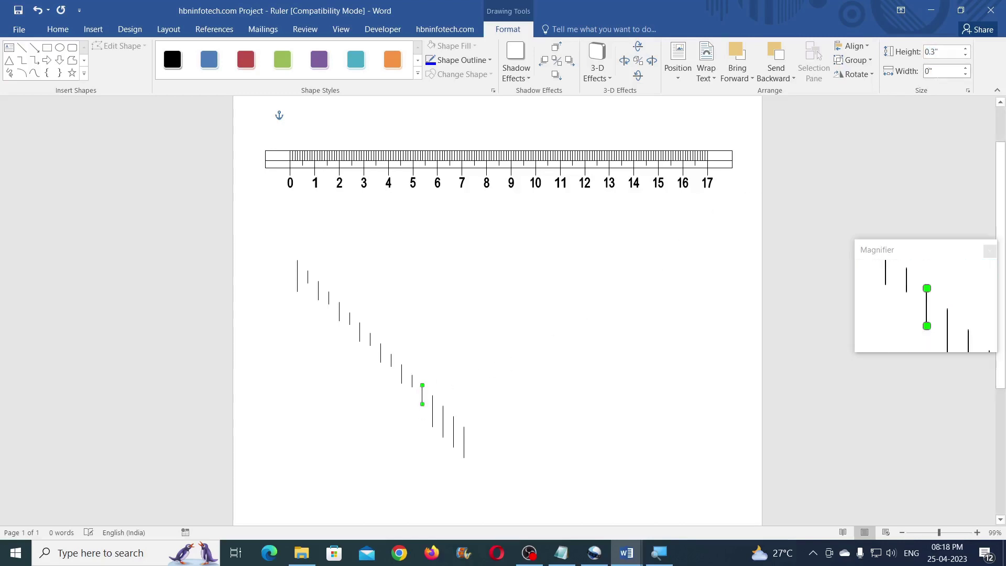
# Set the height of the fourteenth line in the diagonal series to 0.2" and the fifteenth line to 0.3".
pyautogui.click(433, 414)
pyautogui.click(944, 52)
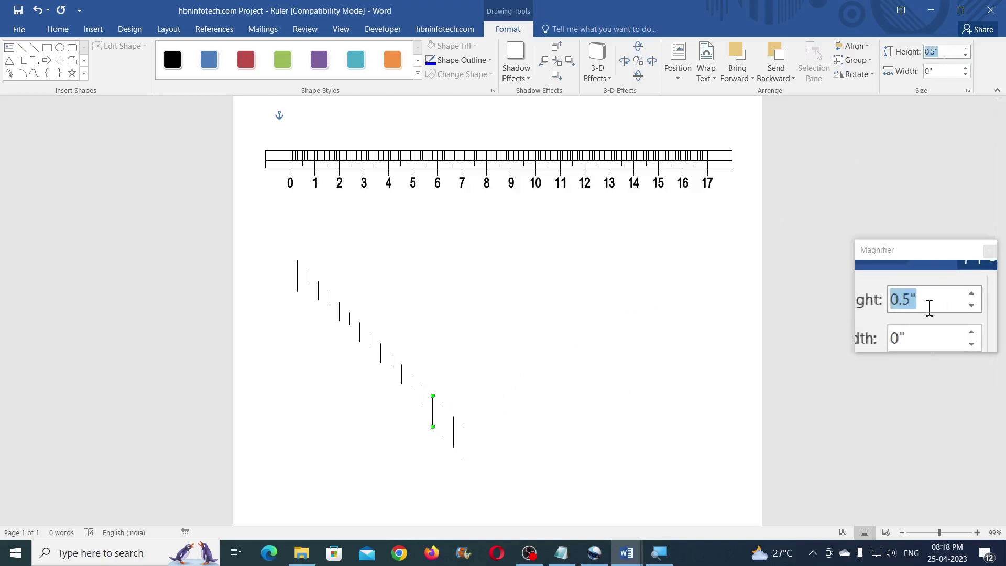
pyautogui.write('0.2')
pyautogui.press('Return')
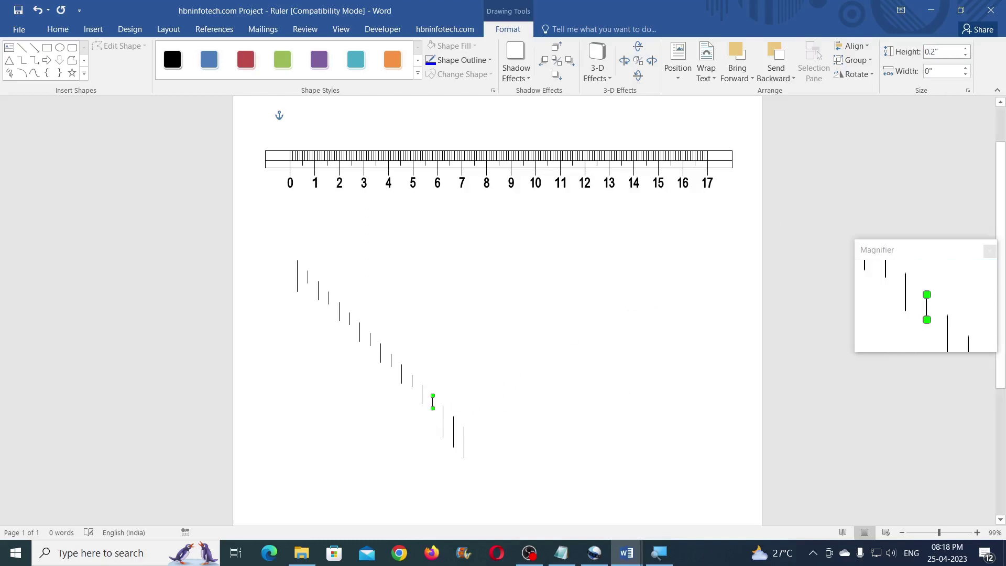
pyautogui.click(443, 427)
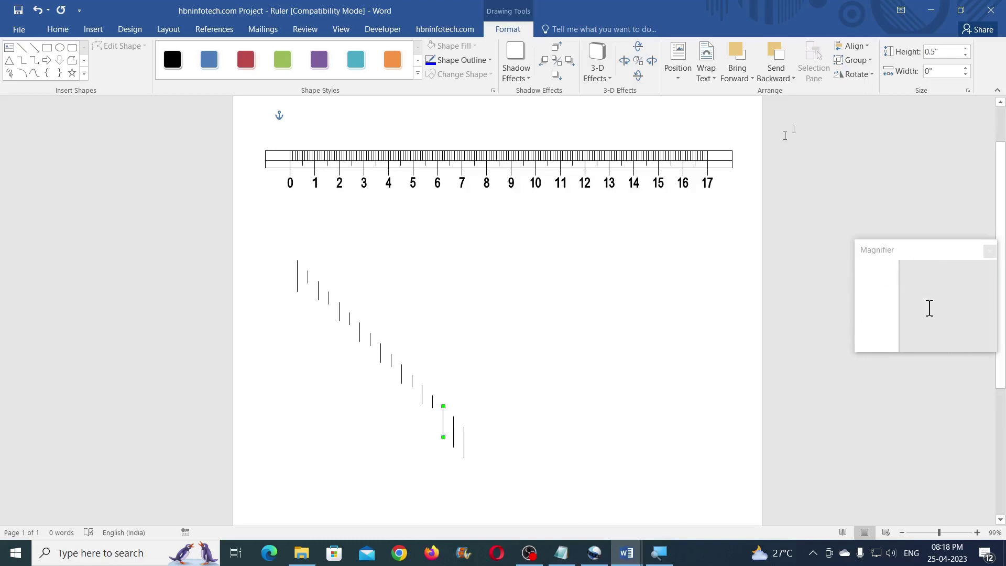
pyautogui.click(942, 52)
pyautogui.write('0.3')
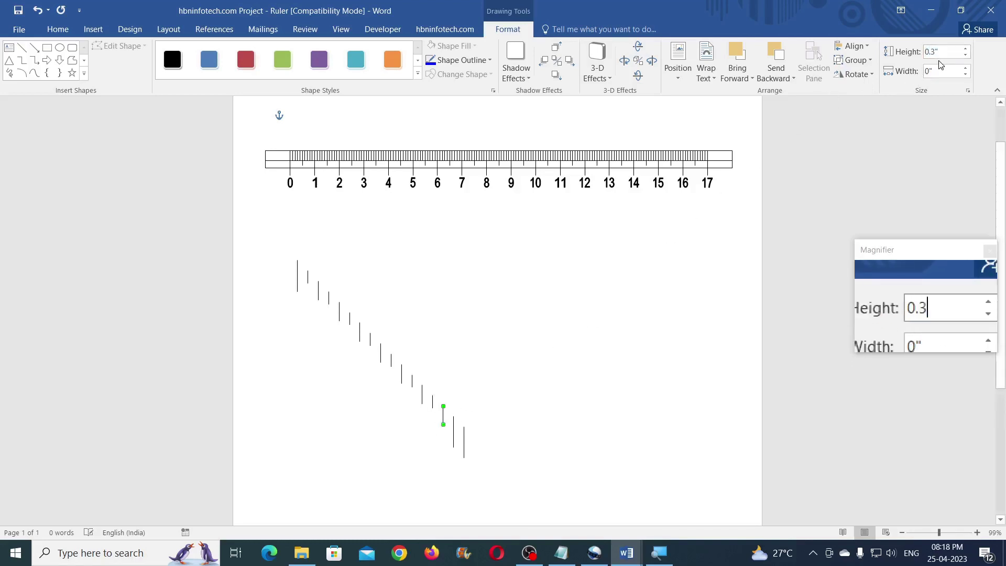
pyautogui.press('Return')
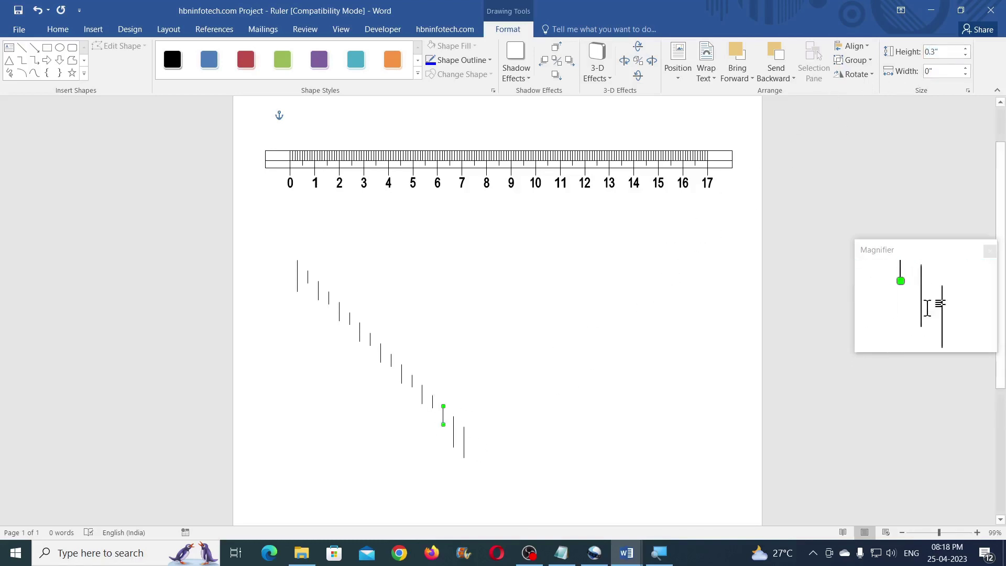
# Set the height of the sixteenth line, second to last in the diagonal series, to 0.2".
pyautogui.click(453, 440)
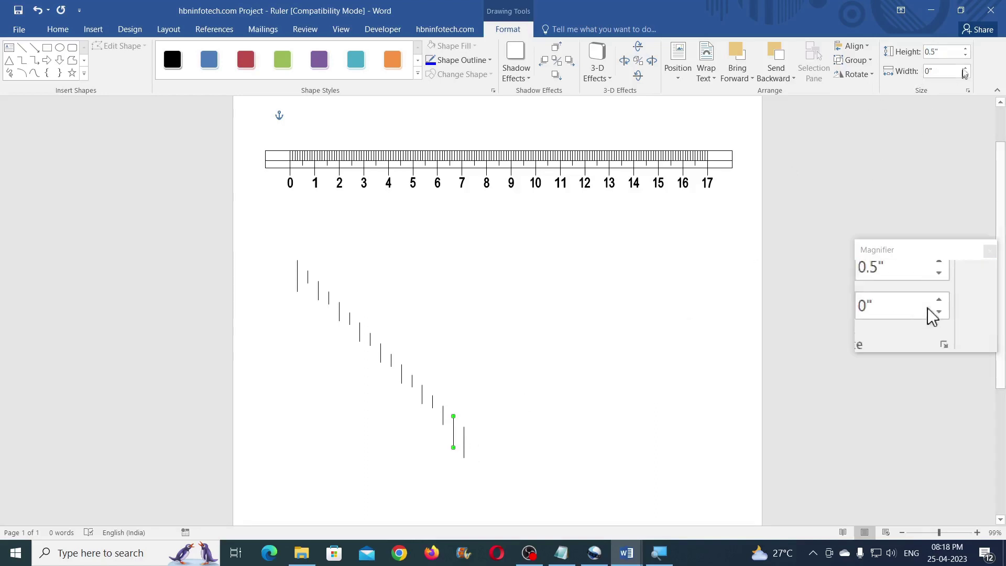
pyautogui.click(941, 51)
pyautogui.write('0.2')
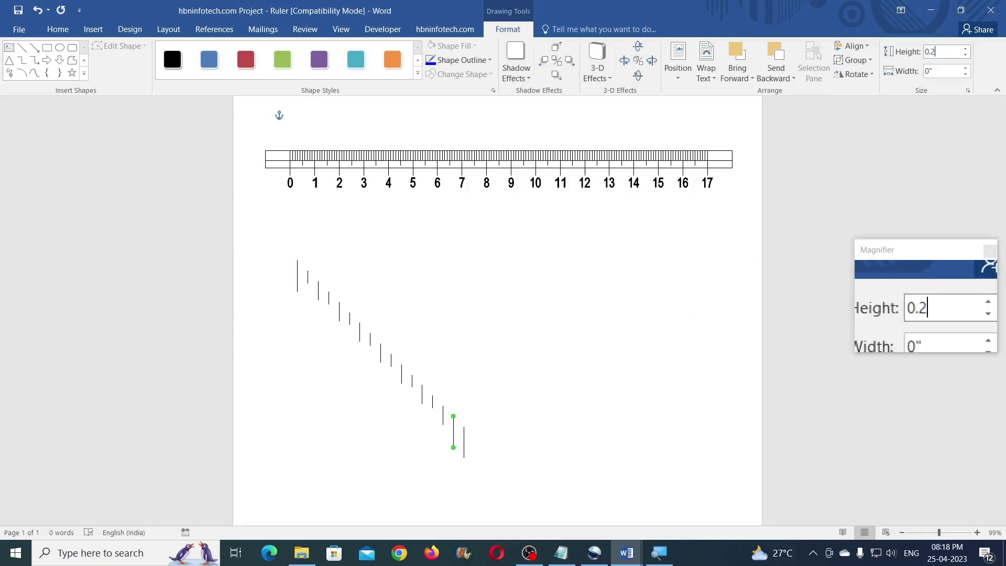
pyautogui.press('Return')
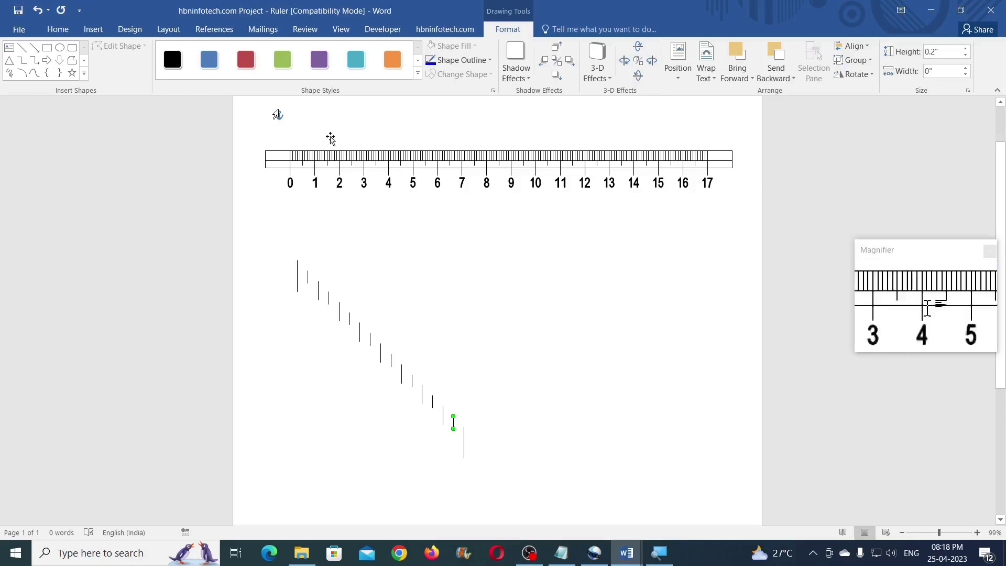
# Select all 17 lines of the diagonal series together and align their bottom ends.
pyautogui.click(57, 29)
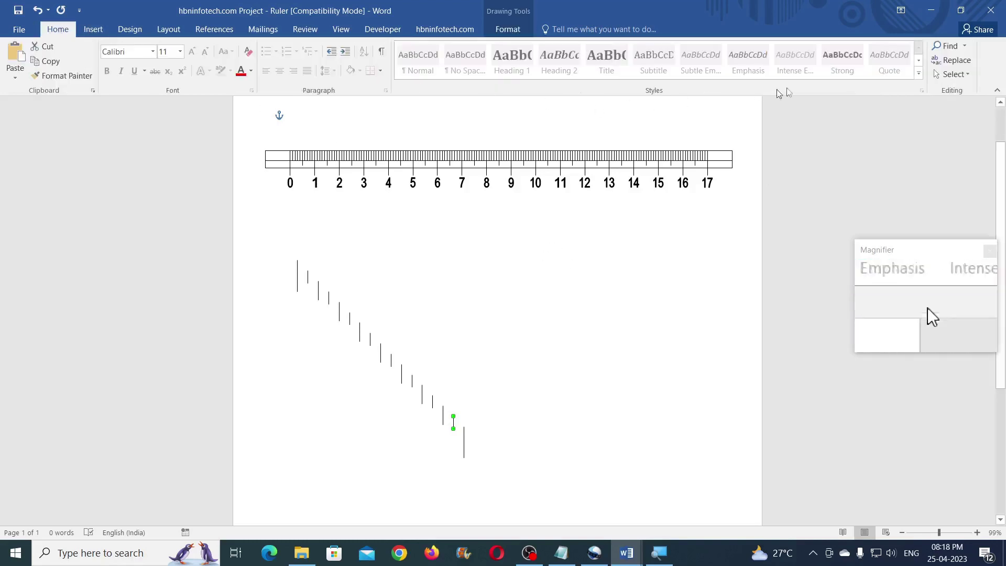
pyautogui.click(946, 74)
pyautogui.click(849, 103)
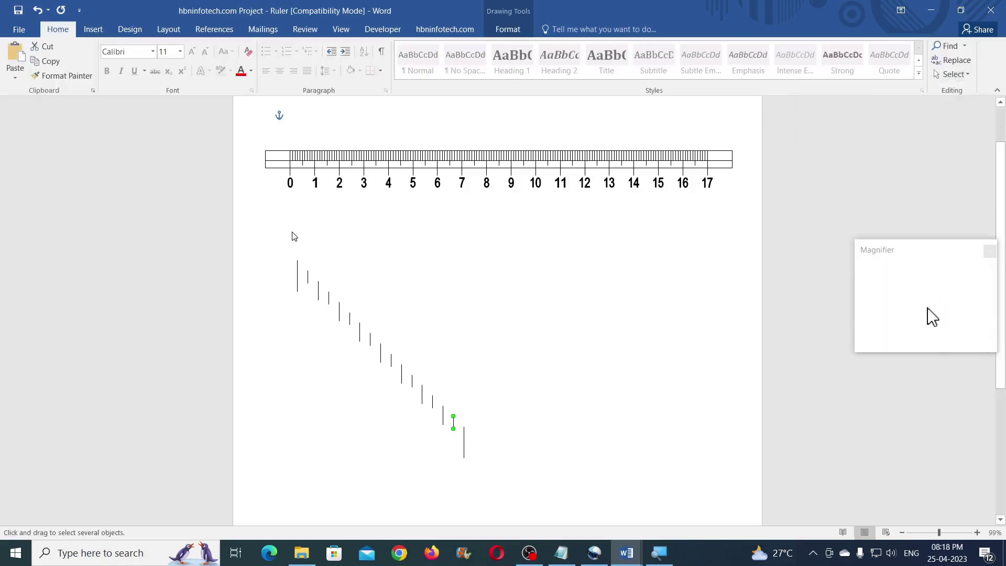
pyautogui.moveTo(350, 354); pyautogui.dragTo(519, 490)
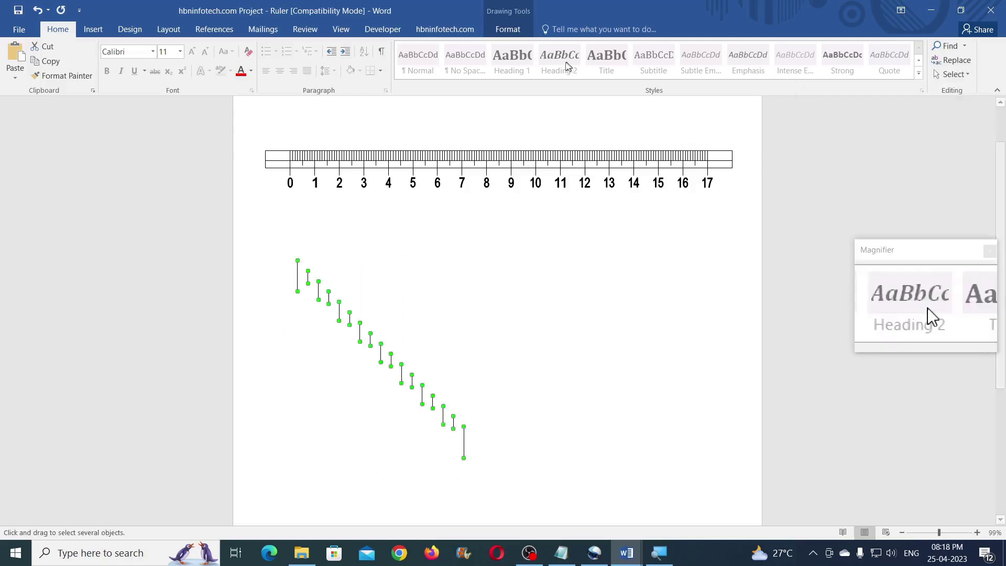
pyautogui.click(519, 34)
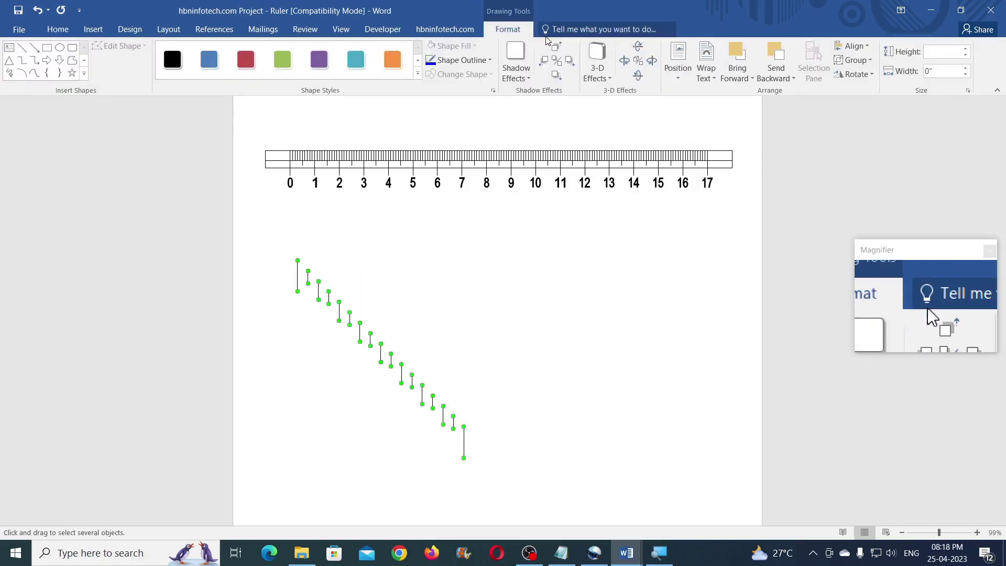
pyautogui.click(856, 47)
pyautogui.click(875, 142)
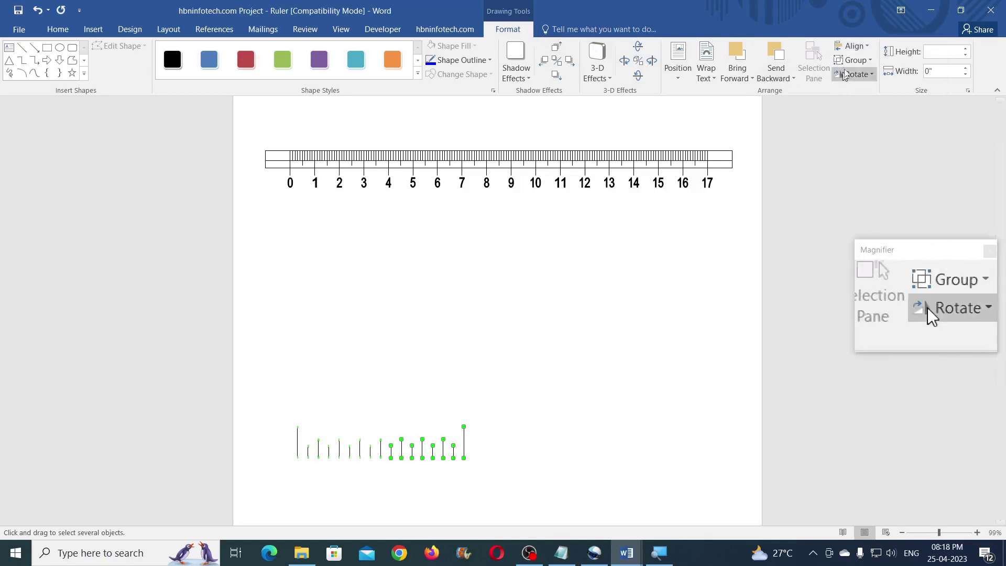
# Group the 17 bottom-aligned lines and set the group's width to 1".
pyautogui.click(854, 60)
pyautogui.click(862, 77)
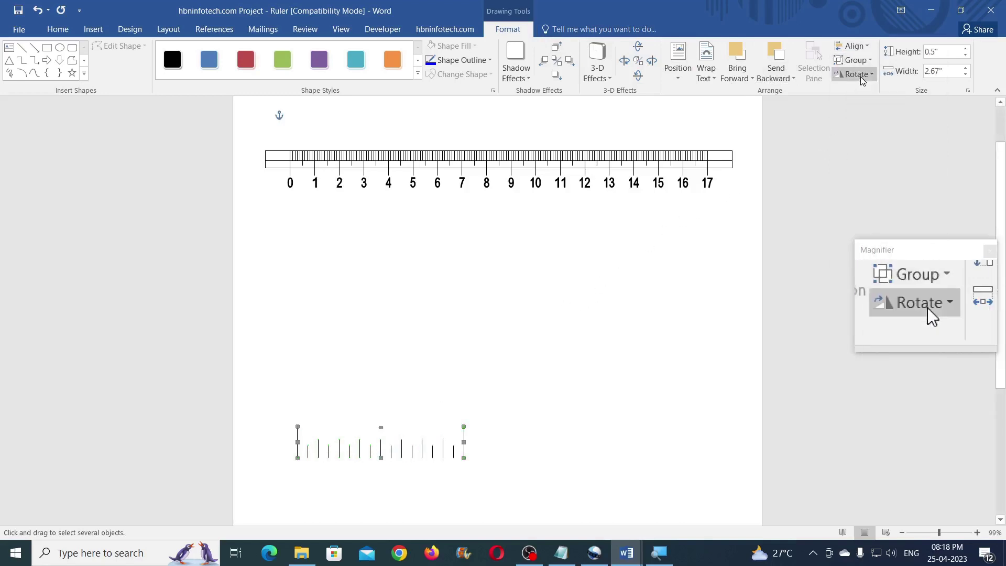
pyautogui.click(954, 71)
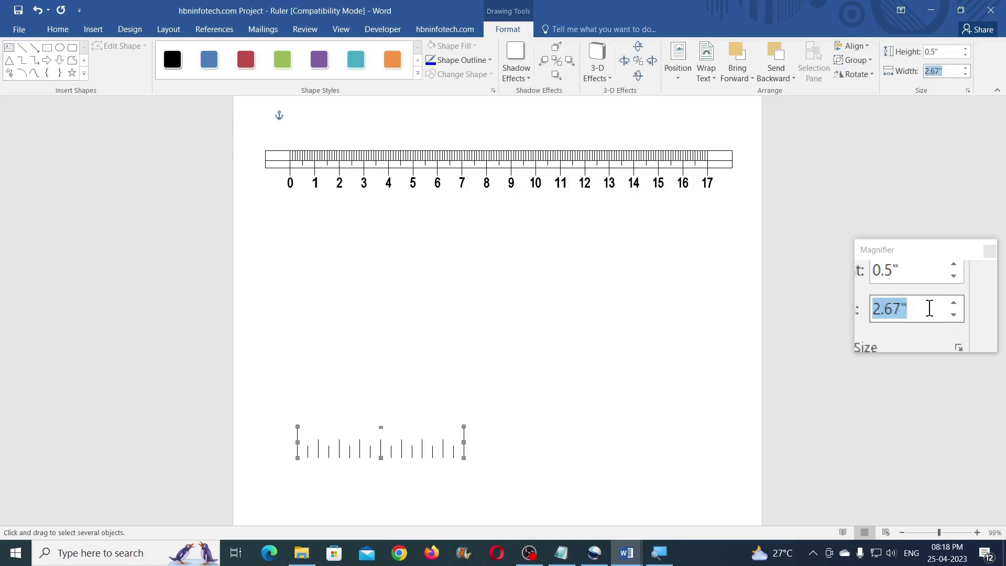
pyautogui.write('1')
pyautogui.press('Return')
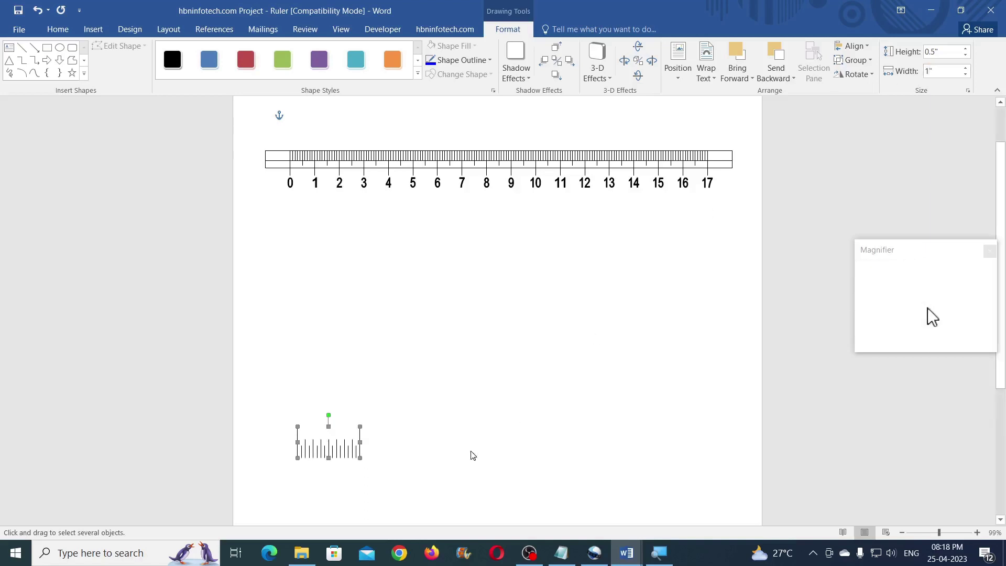
# Move the 1" tick group up closer to the ruler and place a copy of it to its right.
pyautogui.click(413, 454)
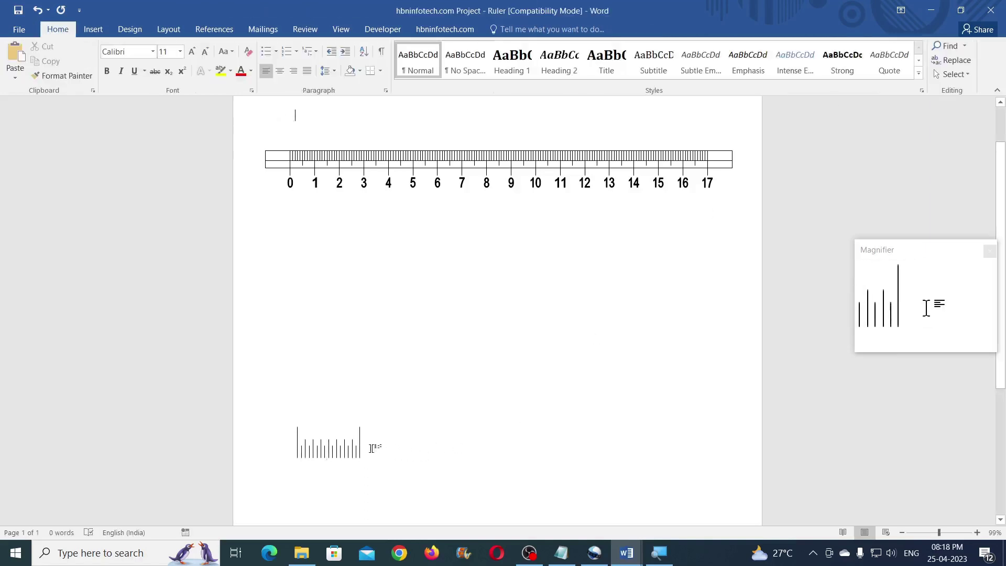
pyautogui.moveTo(357, 452); pyautogui.dragTo(360, 358)
pyautogui.press('Escape')
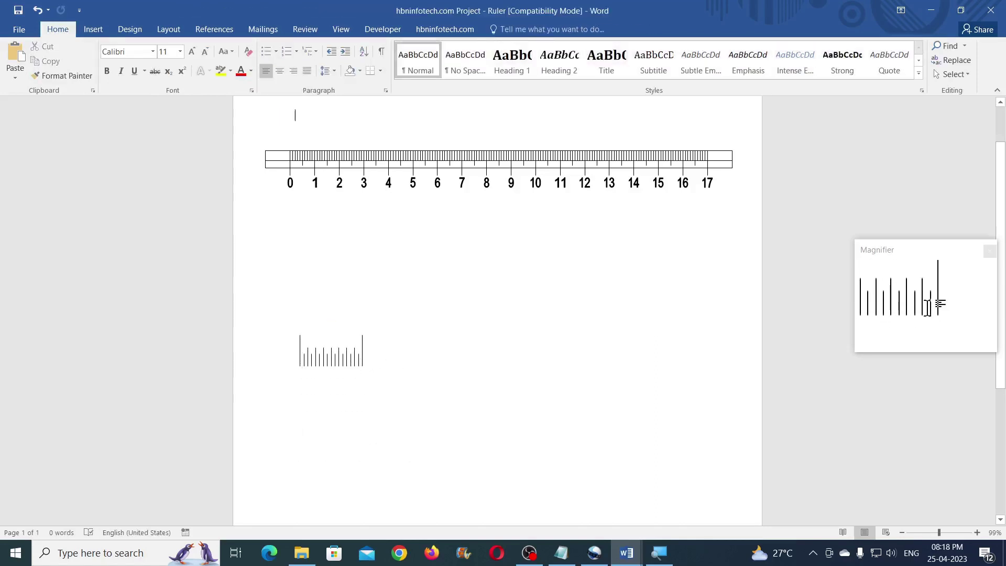
pyautogui.click(355, 361)
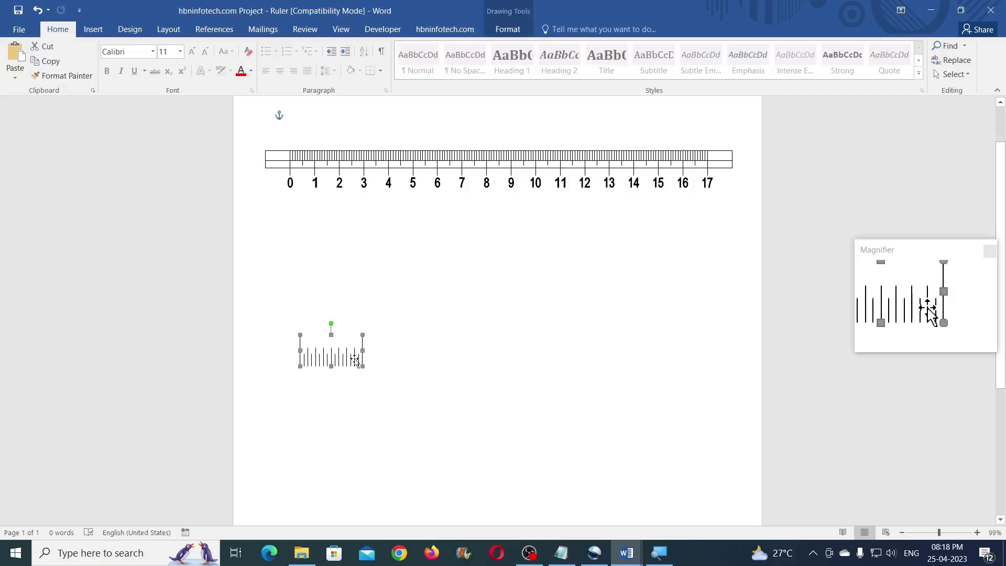
pyautogui.moveTo(358, 362); pyautogui.dragTo(445, 371)
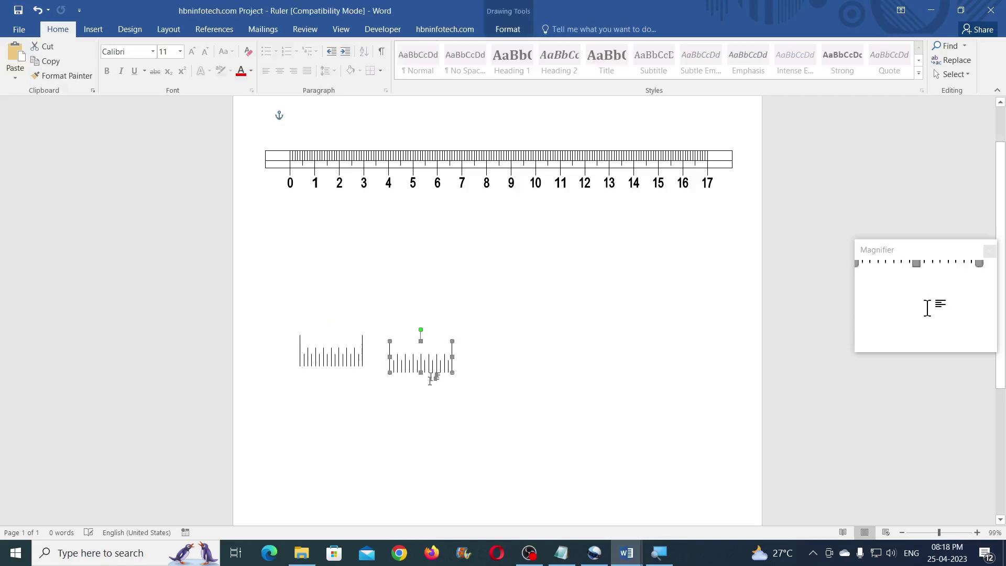
# Ungroup the copied 1" tick group and delete the tall line at its left end.
pyautogui.click(525, 31)
pyautogui.click(855, 60)
pyautogui.click(865, 109)
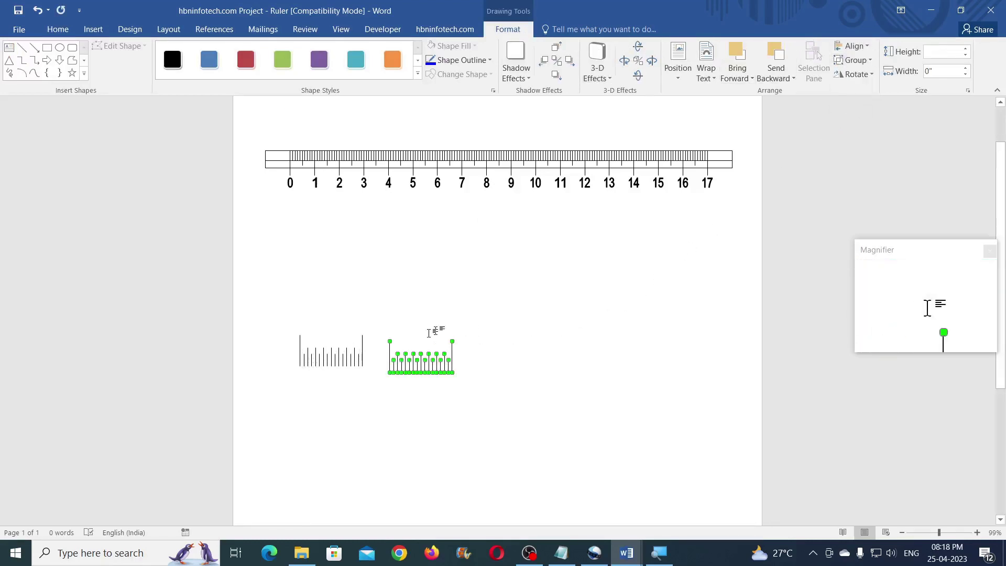
pyautogui.click(389, 351)
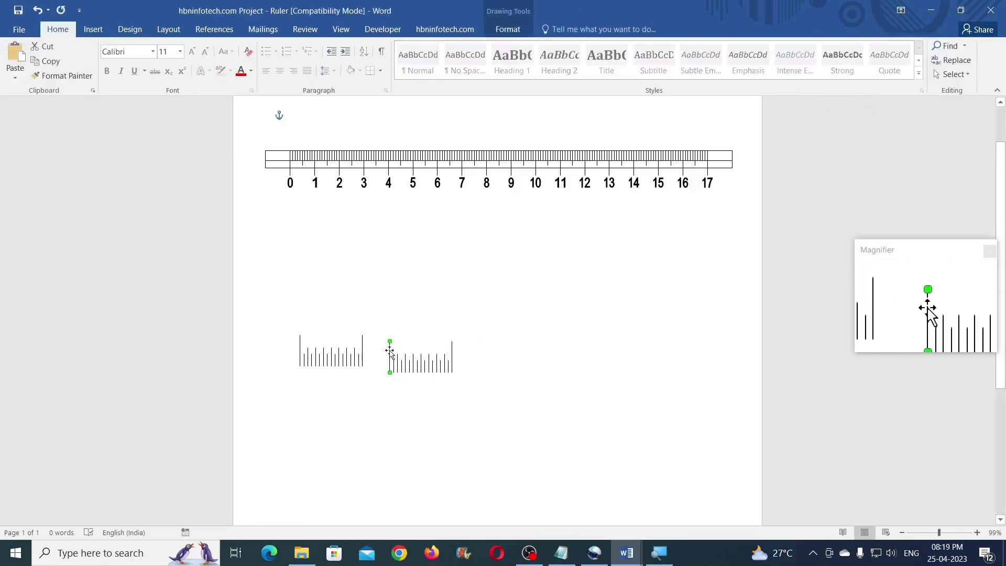
pyautogui.press('Delete')
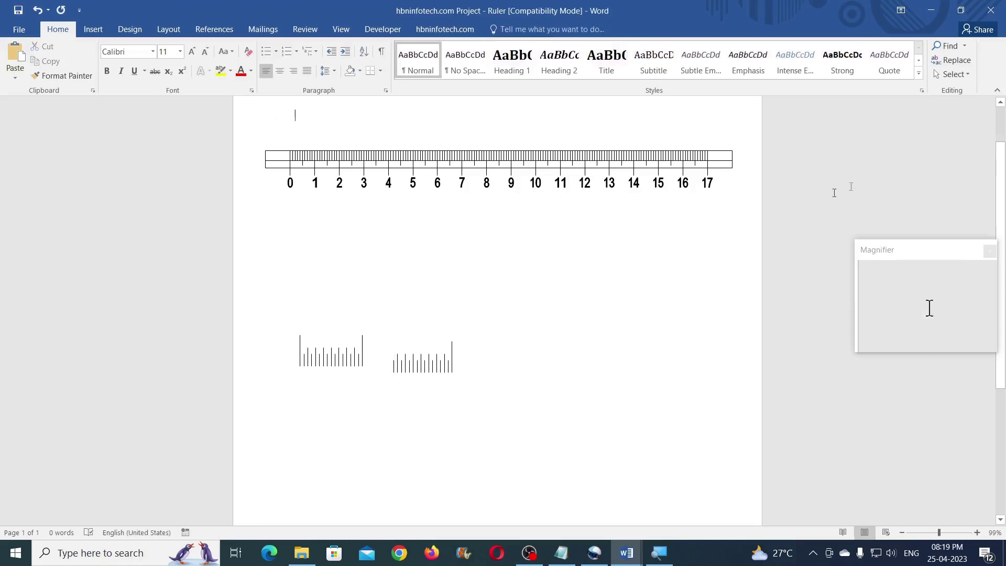
# Select all the remaining lines of the copied 1" tick set and group them.
pyautogui.click(952, 74)
pyautogui.click(854, 105)
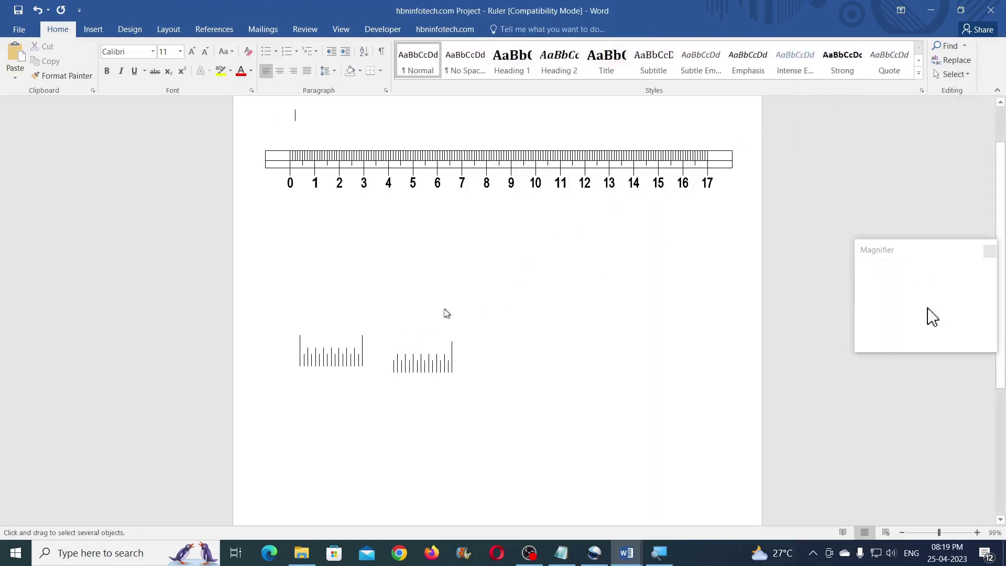
pyautogui.moveTo(491, 409); pyautogui.dragTo(504, 404)
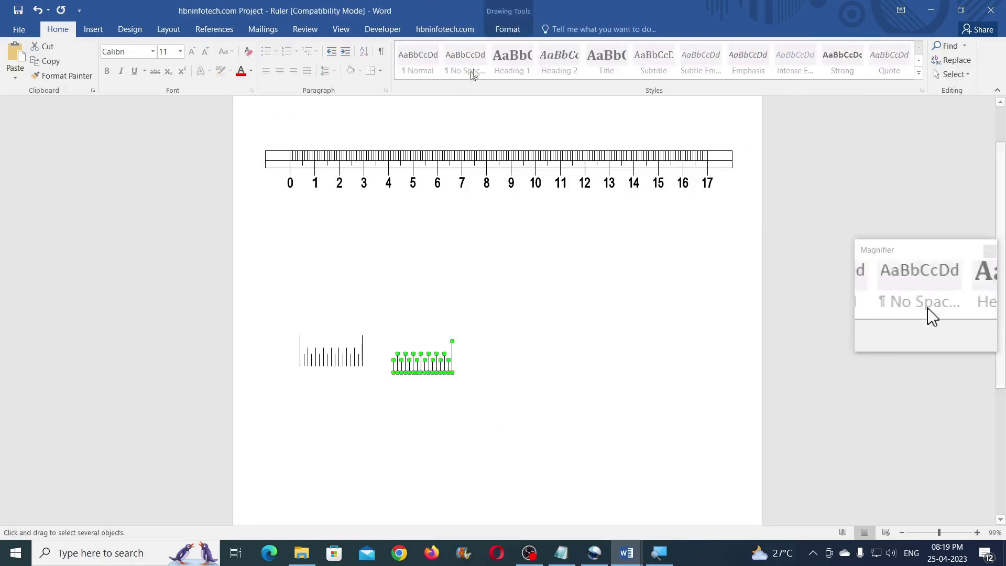
pyautogui.click(507, 28)
pyautogui.click(854, 60)
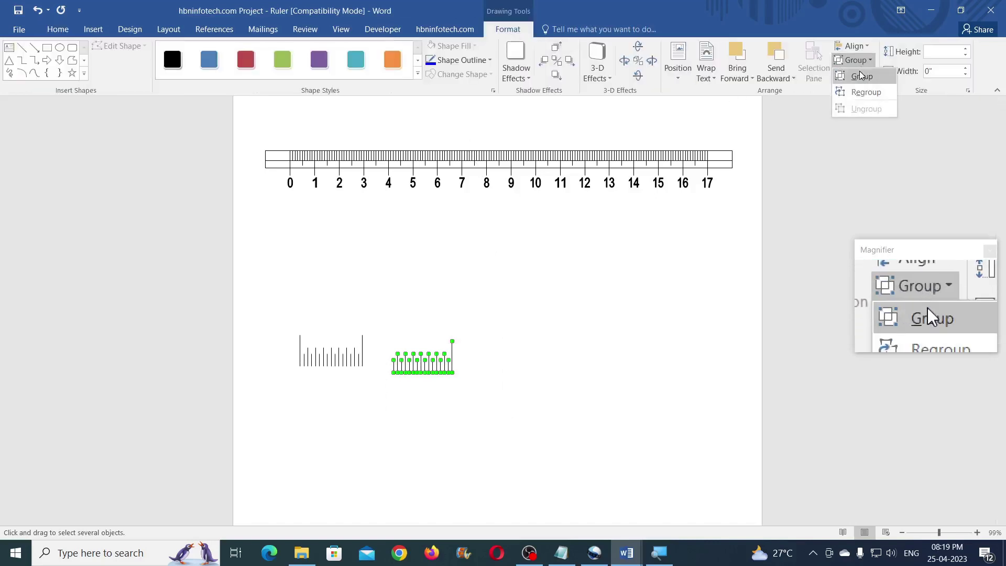
pyautogui.click(860, 77)
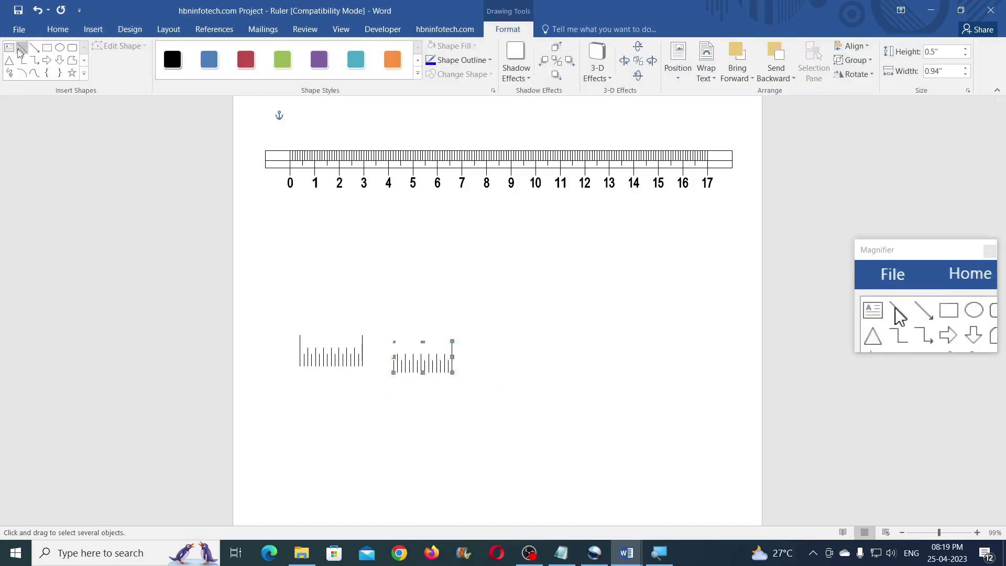
# Draw a horizontal guide line above the two tick groups and set its width to 2".
pyautogui.click(22, 48)
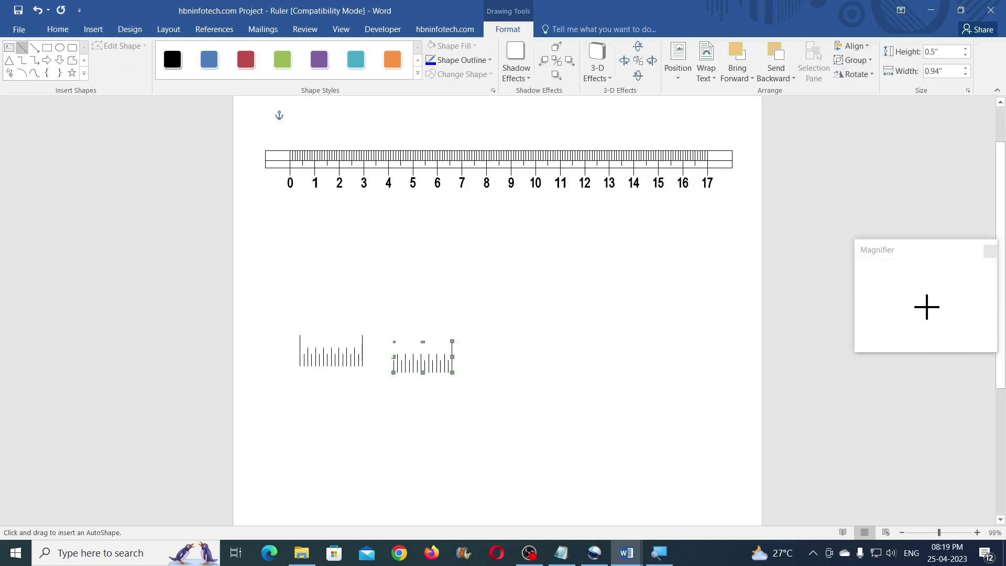
pyautogui.moveTo(295, 296); pyautogui.dragTo(437, 296)
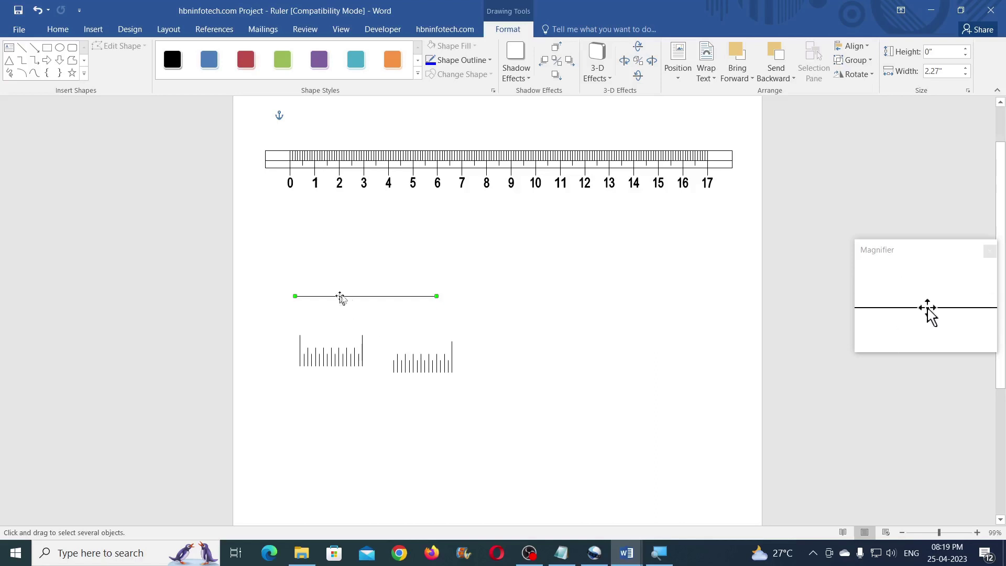
pyautogui.click(948, 72)
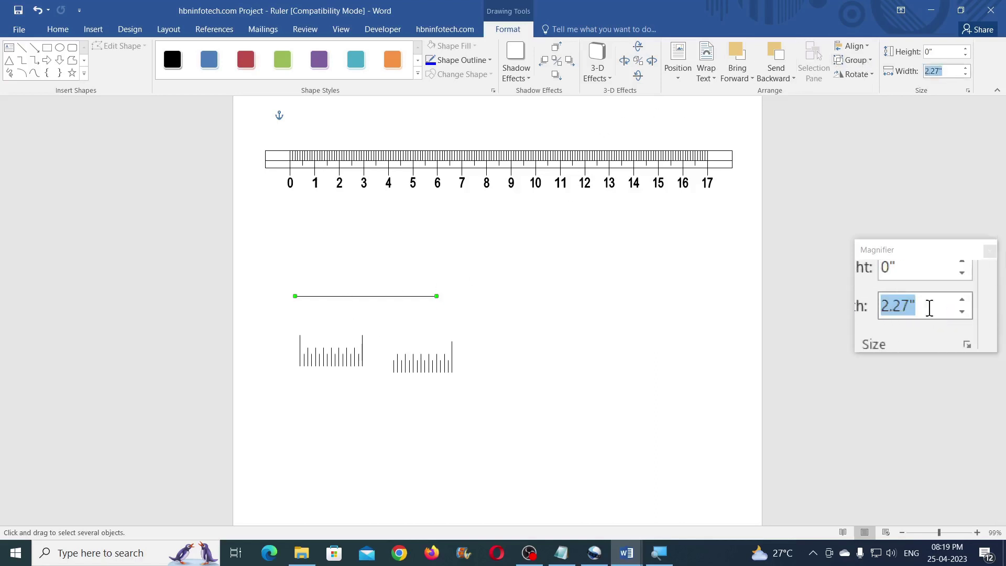
pyautogui.write('2')
pyautogui.press('Return')
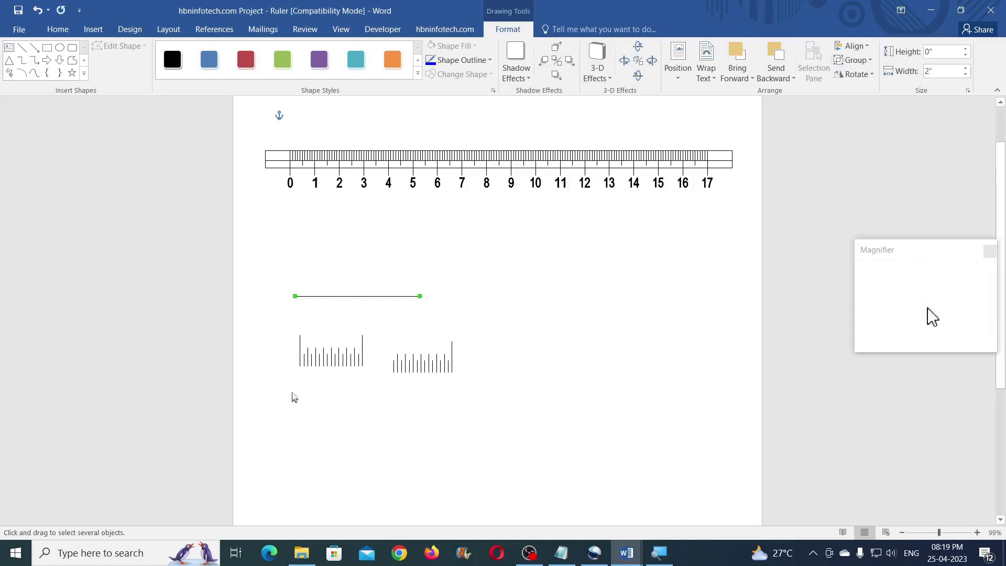
# Align the original 1" tick group and the 2" guide line at their left edges and group the two together.
pyautogui.keyDown('shift'); pyautogui.click(308, 361); pyautogui.keyUp('shift')
pyautogui.click(857, 46)
pyautogui.click(867, 61)
pyautogui.click(870, 60)
pyautogui.click(862, 78)
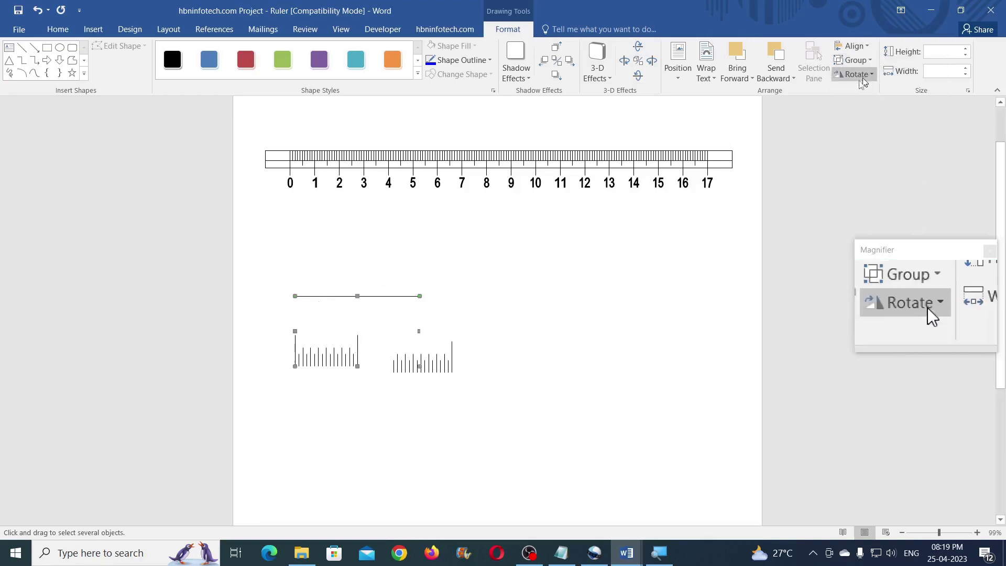
# Add the copied tick group to the selection and align it with the guide line group along their right and bottom edges.
pyautogui.click(453, 367)
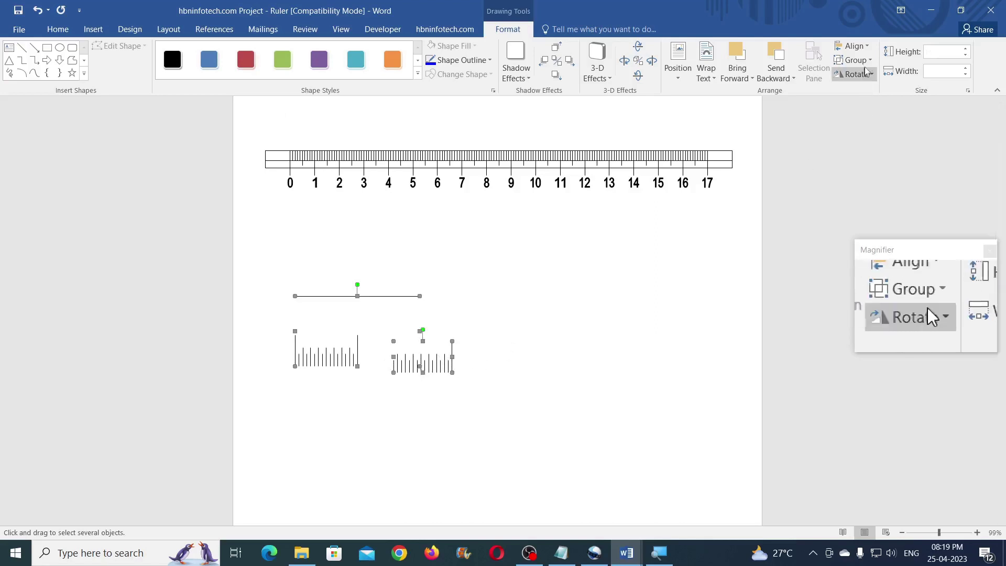
pyautogui.click(852, 46)
pyautogui.click(889, 100)
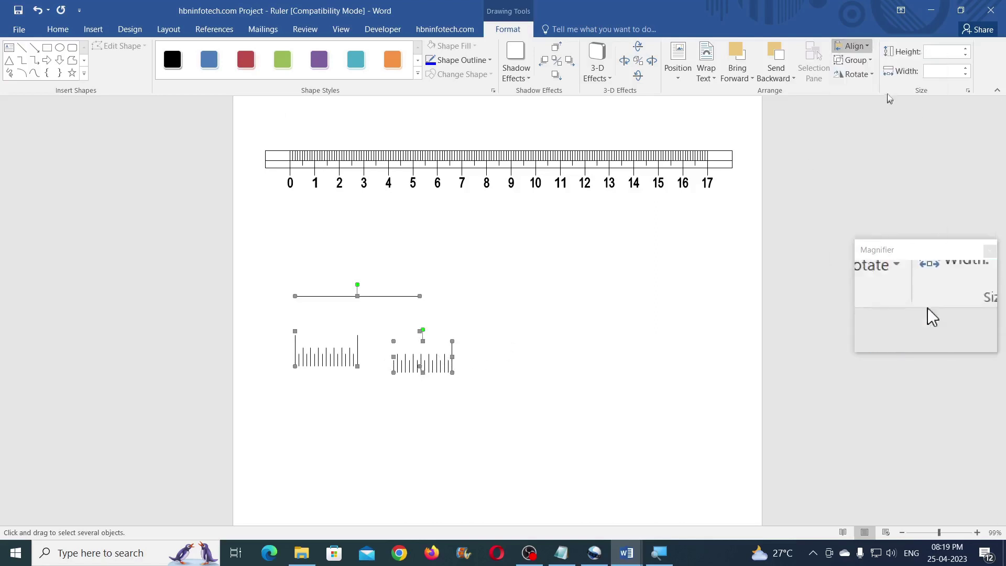
pyautogui.click(853, 46)
pyautogui.click(886, 139)
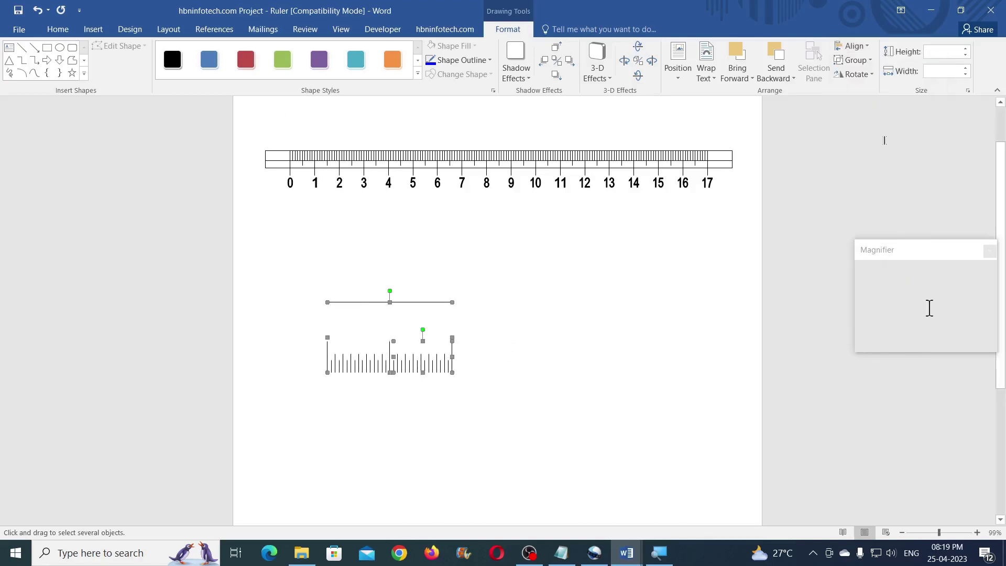
# Ungroup the guide line from the first tick group and delete the guide line.
pyautogui.click(440, 313)
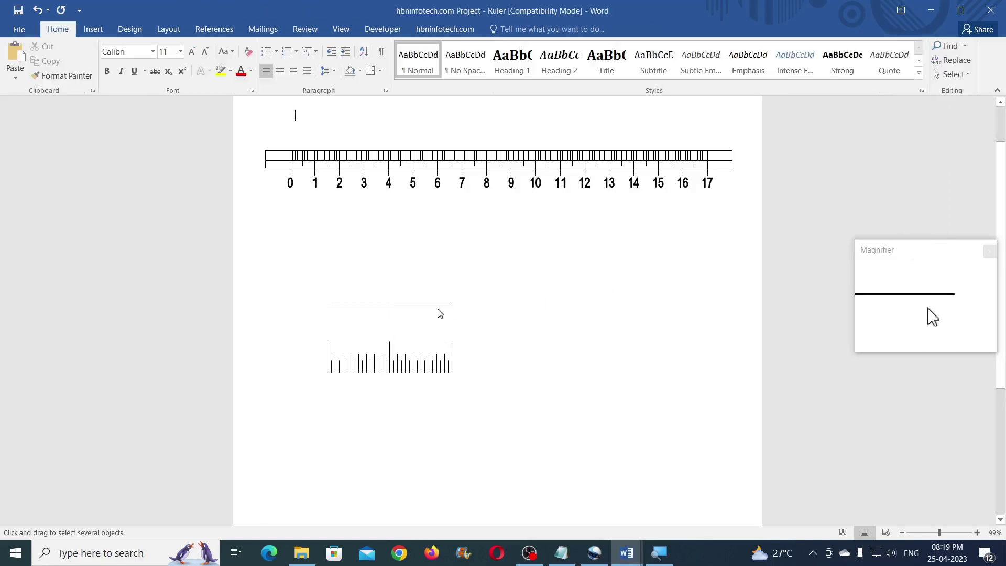
pyautogui.click(431, 305)
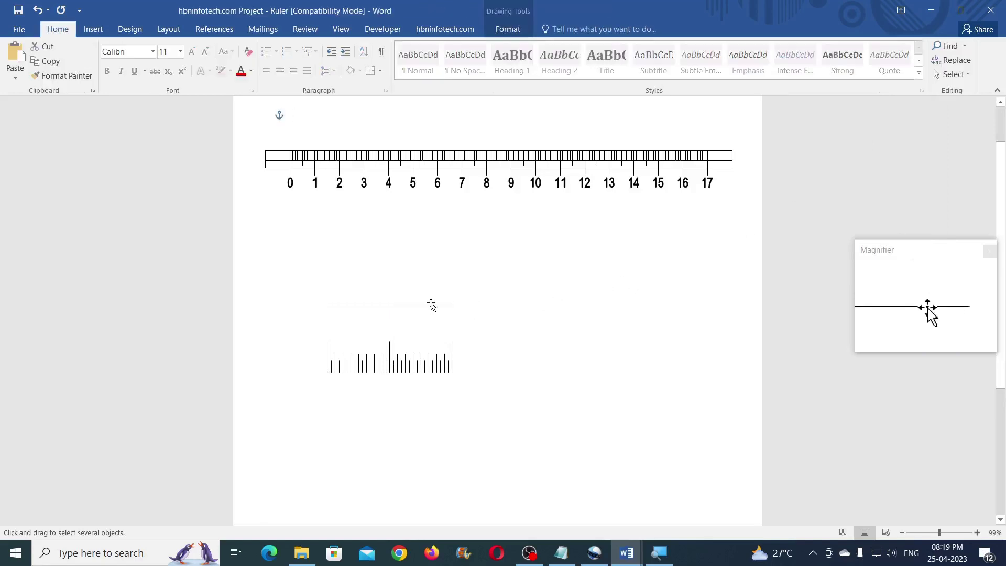
pyautogui.click(501, 31)
pyautogui.click(853, 59)
pyautogui.click(865, 109)
pyautogui.click(507, 299)
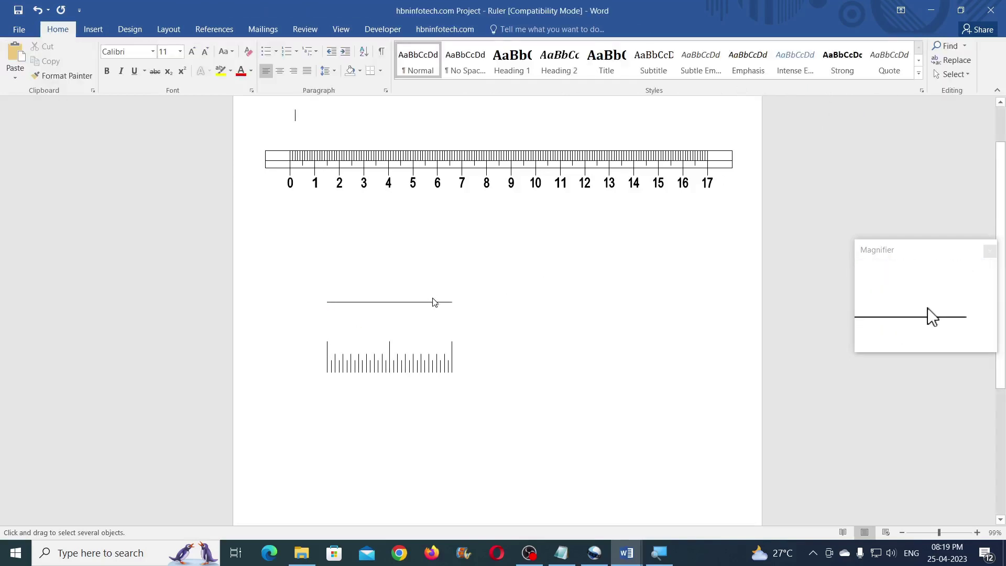
pyautogui.click(434, 303)
pyautogui.press('Delete')
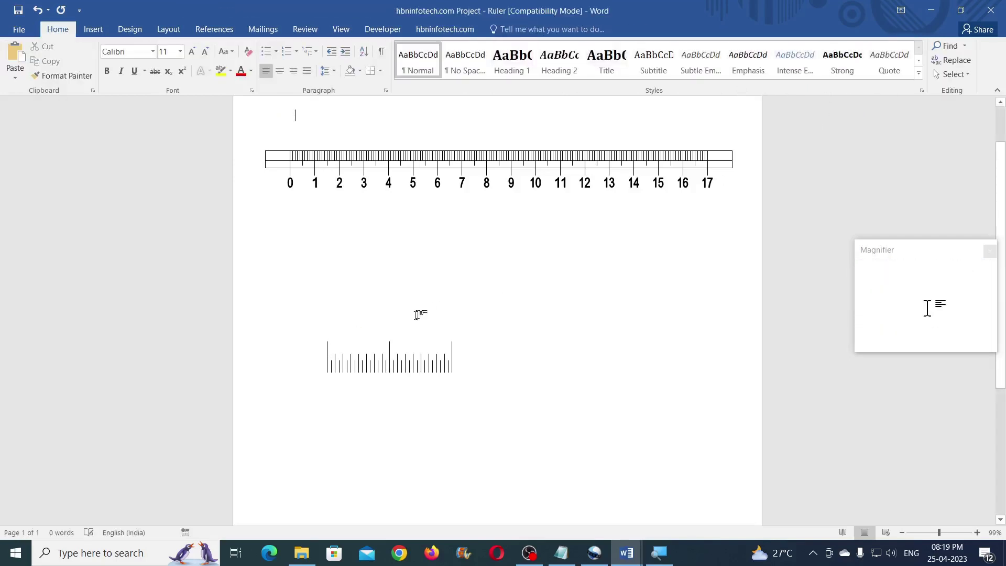
# Select the two adjoining tick groups and group them into a single 2" tick group.
pyautogui.click(951, 74)
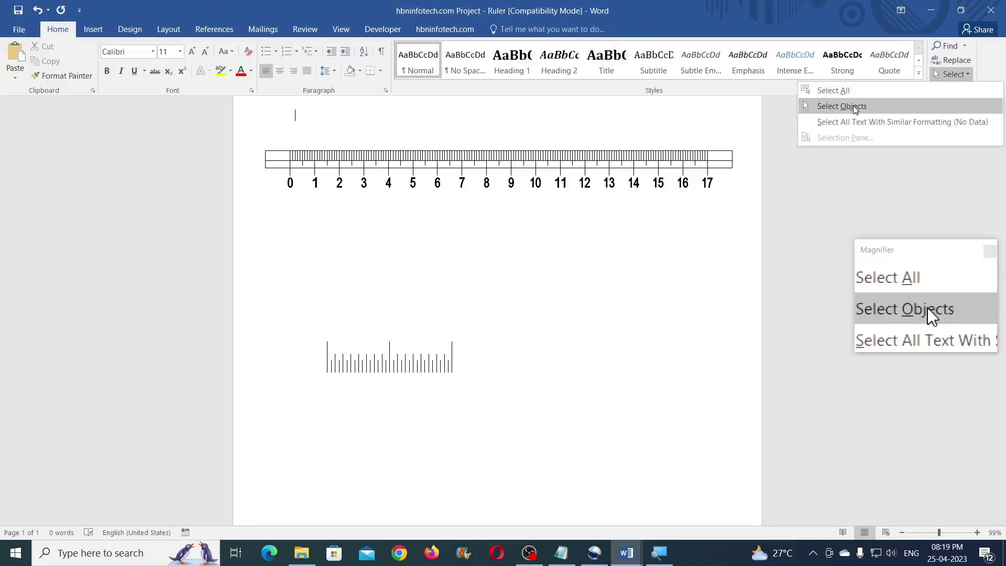
pyautogui.click(860, 107)
pyautogui.moveTo(297, 312); pyautogui.dragTo(498, 404)
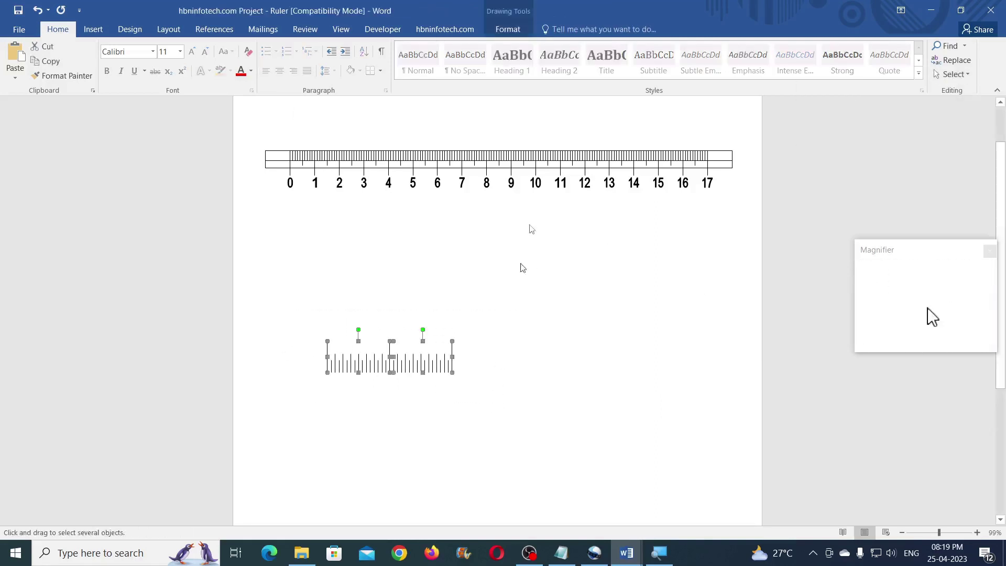
pyautogui.click(508, 29)
pyautogui.click(862, 60)
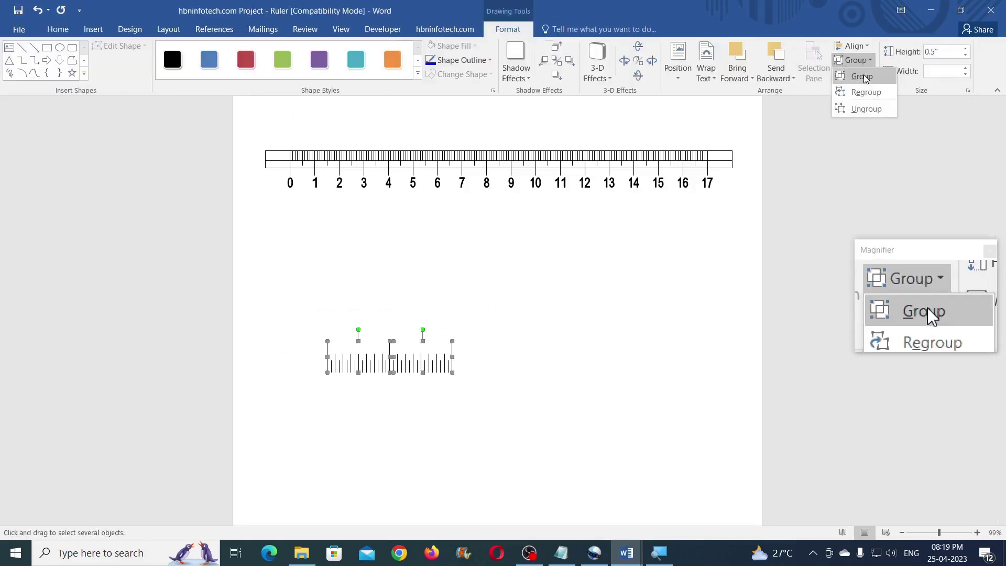
pyautogui.click(862, 77)
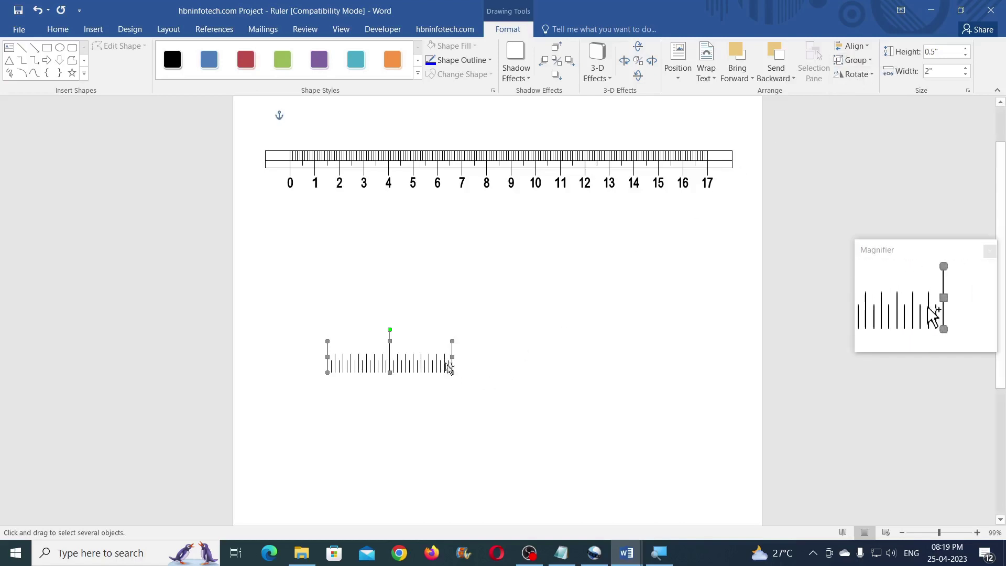
# Place a copy of the 2" tick group to its right and ungroup the copy completely into individual lines.
pyautogui.moveTo(449, 368); pyautogui.dragTo(600, 372)
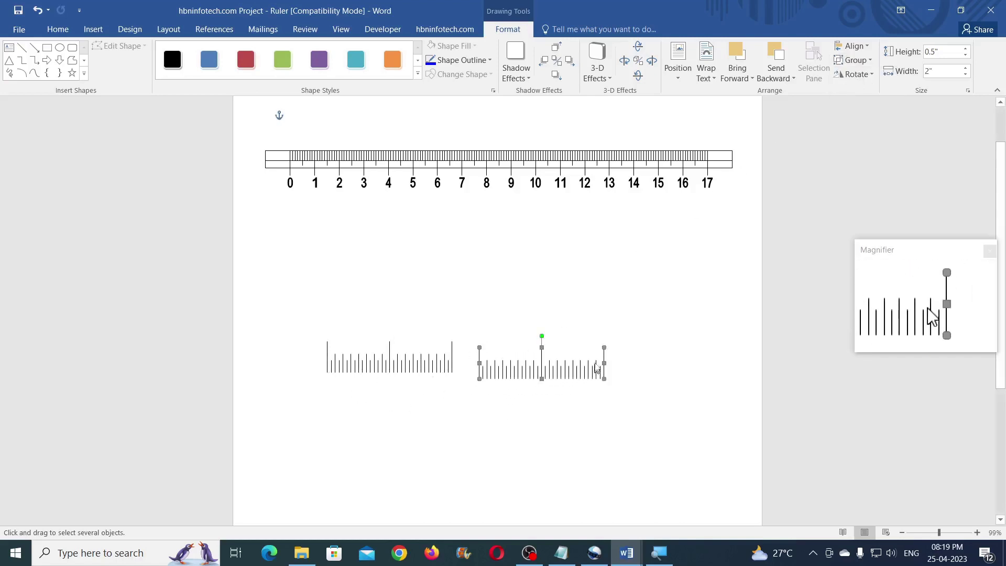
pyautogui.click(860, 62)
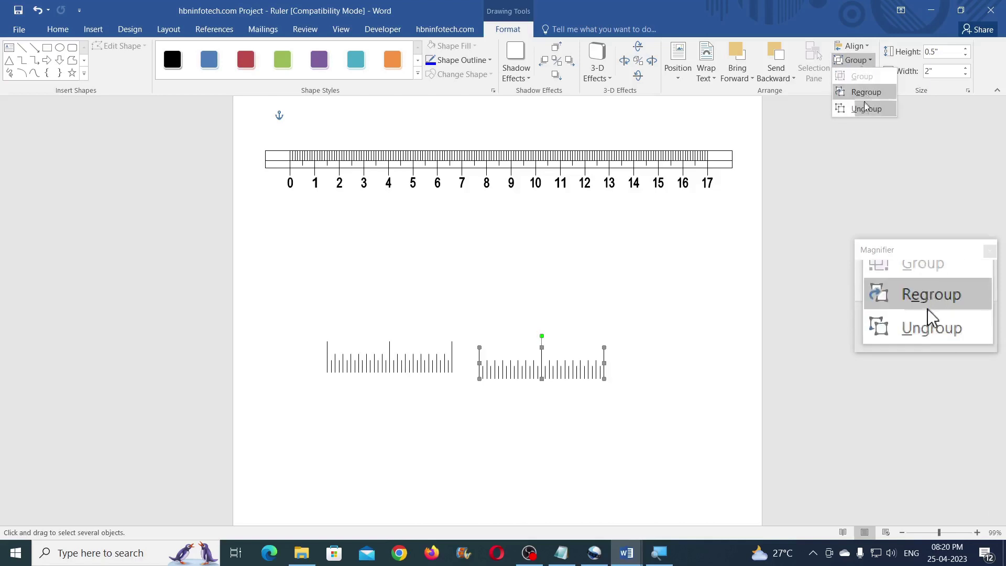
pyautogui.click(865, 105)
pyautogui.click(859, 62)
pyautogui.click(865, 106)
# Delete the tall line at the left end of the ungrouped 2" copy.
pyautogui.click(854, 46)
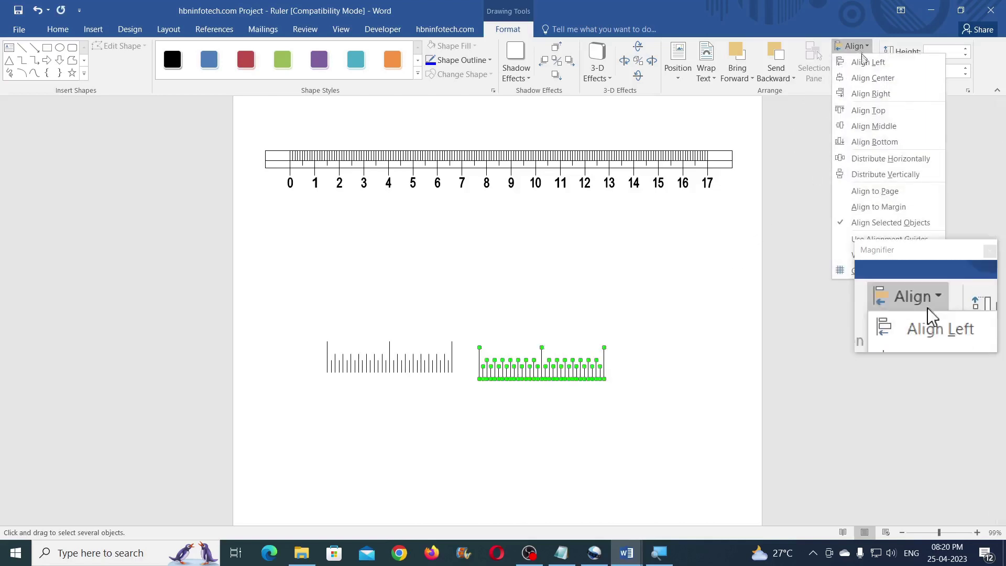
pyautogui.click(854, 46)
pyautogui.click(639, 393)
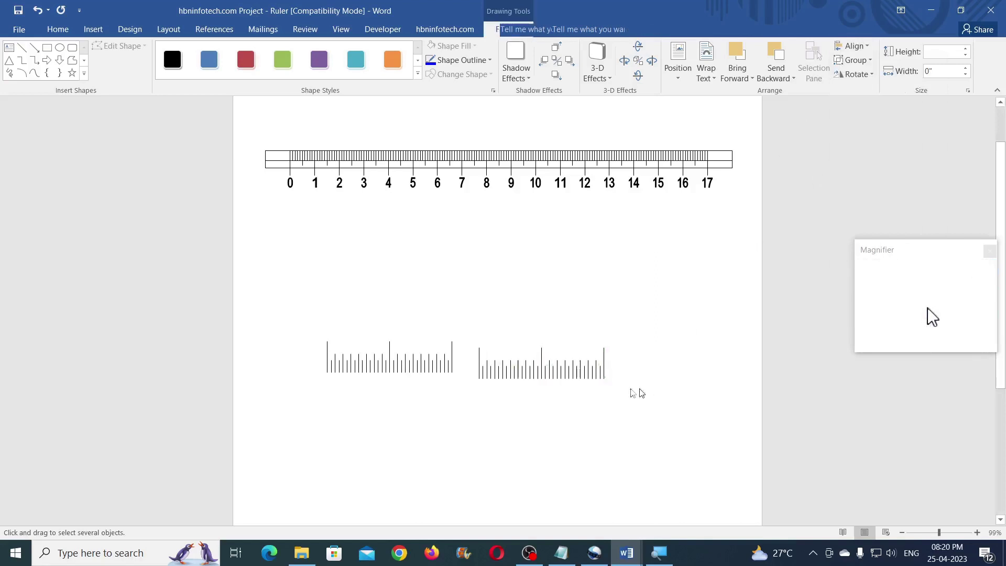
pyautogui.click(479, 358)
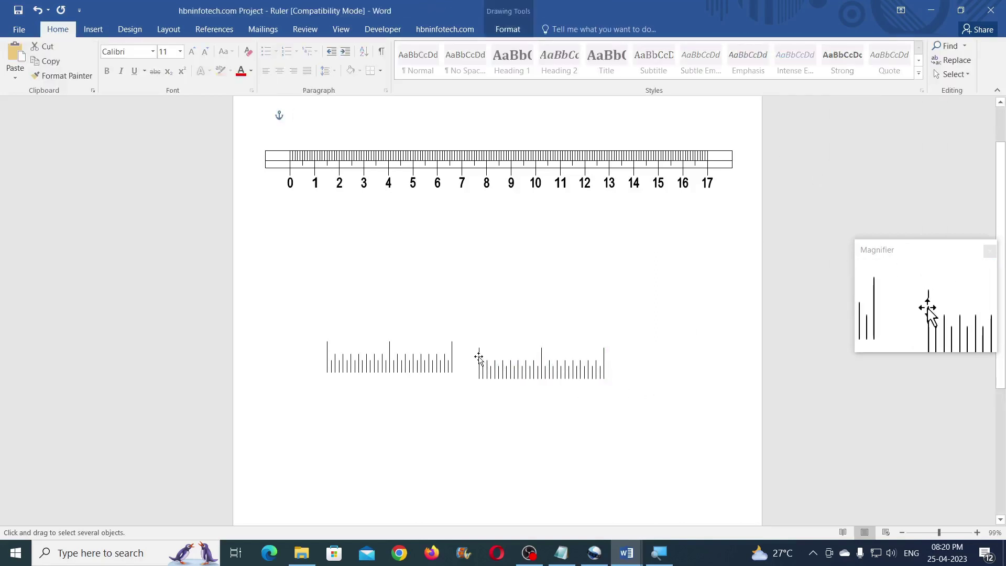
pyautogui.press('Delete')
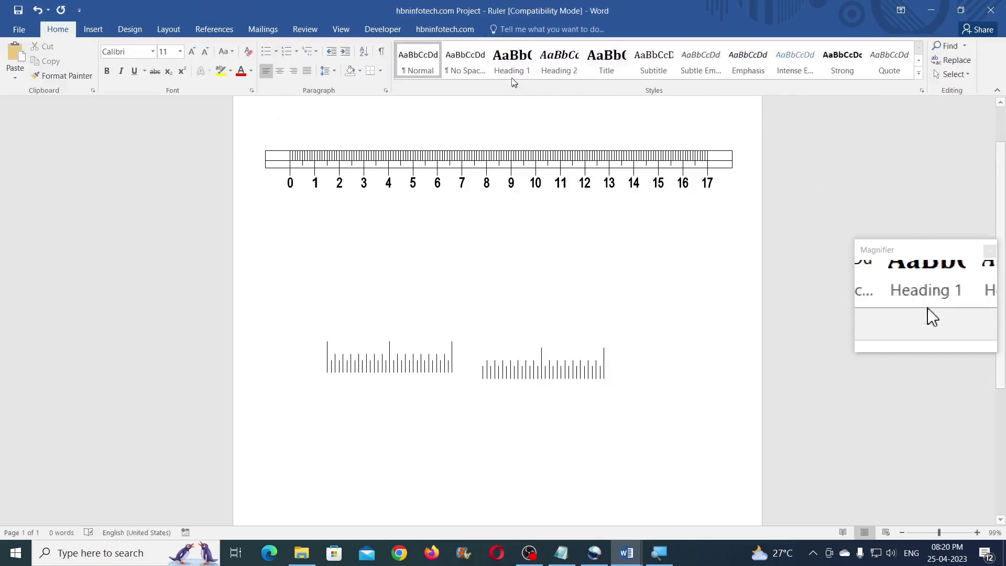
# Select all the remaining lines of the 2" copy and group them.
pyautogui.click(954, 74)
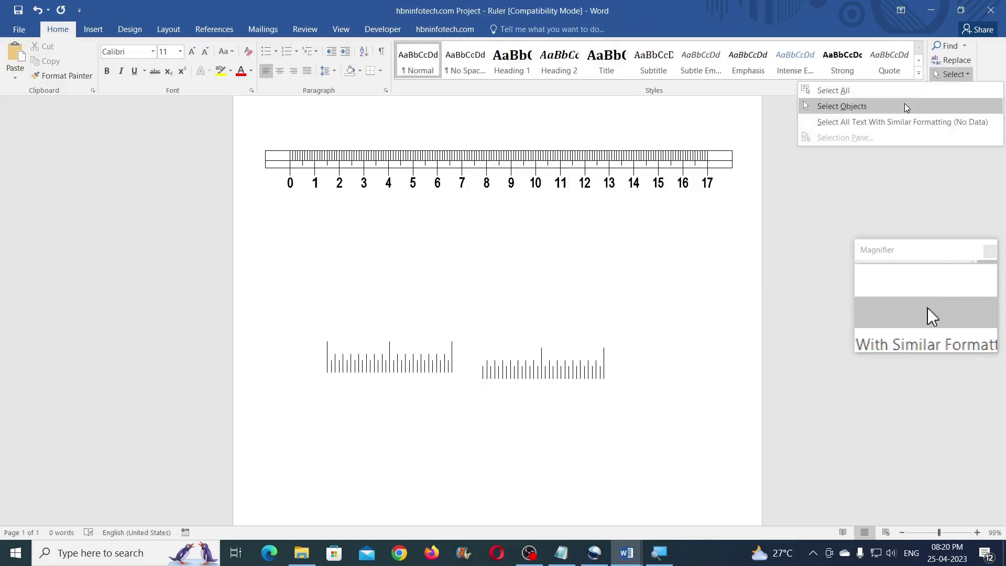
pyautogui.click(904, 104)
pyautogui.moveTo(635, 420); pyautogui.dragTo(634, 418)
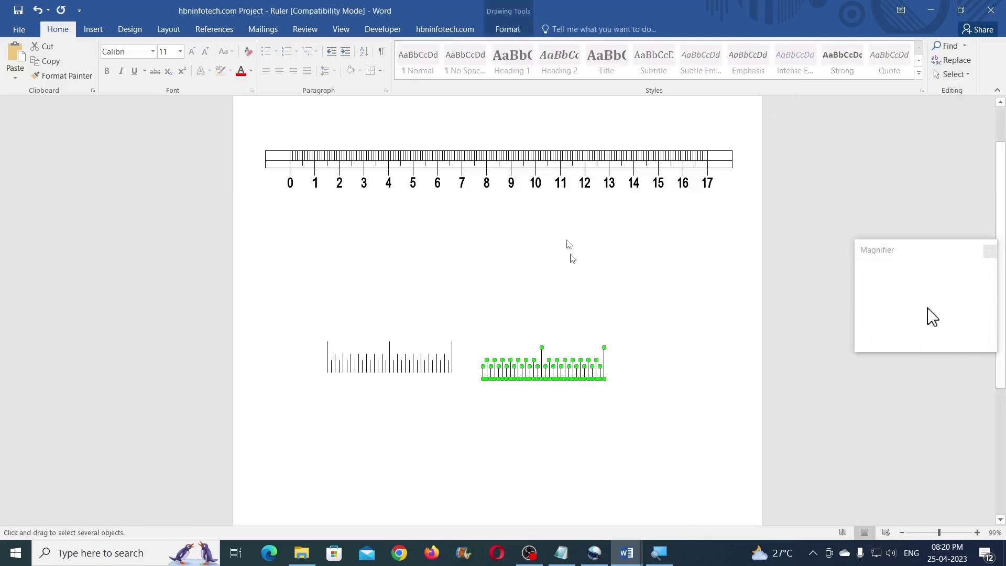
pyautogui.click(509, 29)
pyautogui.click(839, 59)
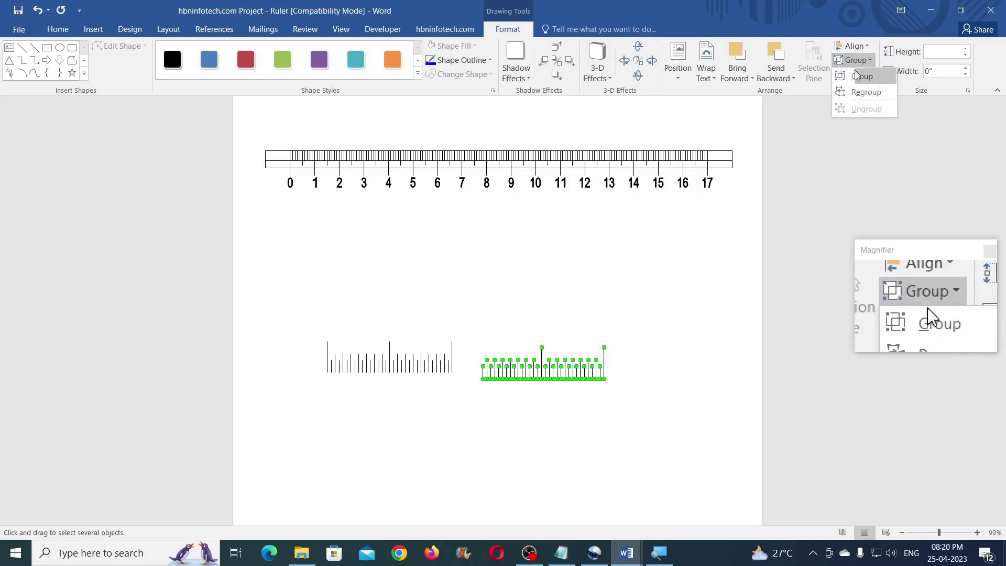
pyautogui.click(859, 77)
# Draw a horizontal guide line above the two 2" tick sets and set its width to 4".
pyautogui.click(22, 47)
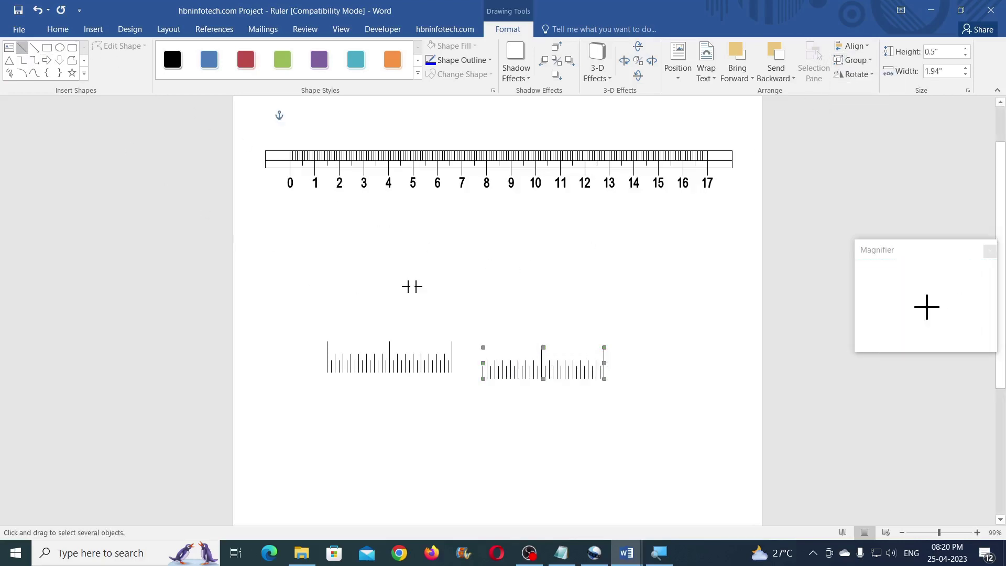
pyautogui.moveTo(593, 287); pyautogui.dragTo(595, 287)
pyautogui.click(948, 71)
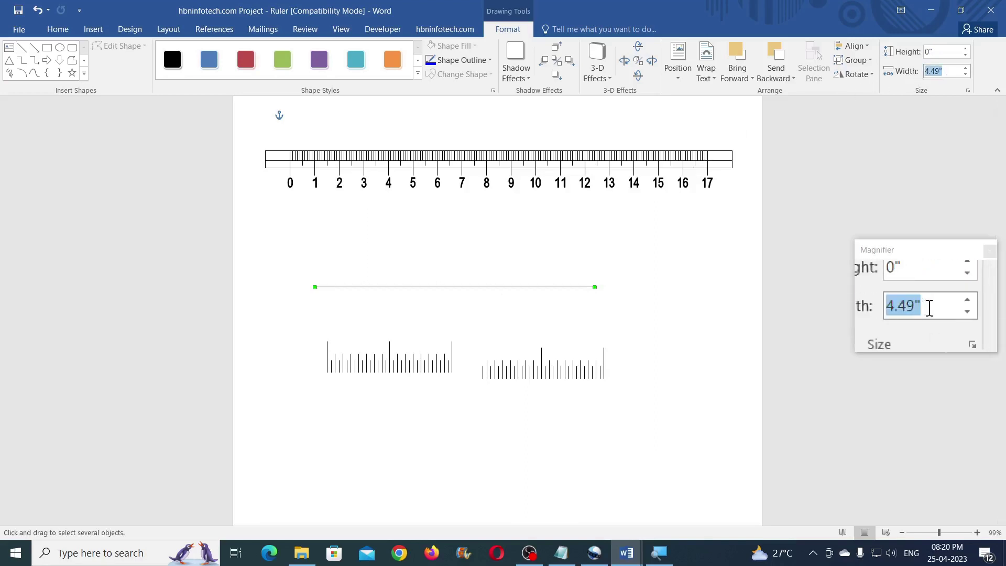
pyautogui.write('4')
pyautogui.press('Return')
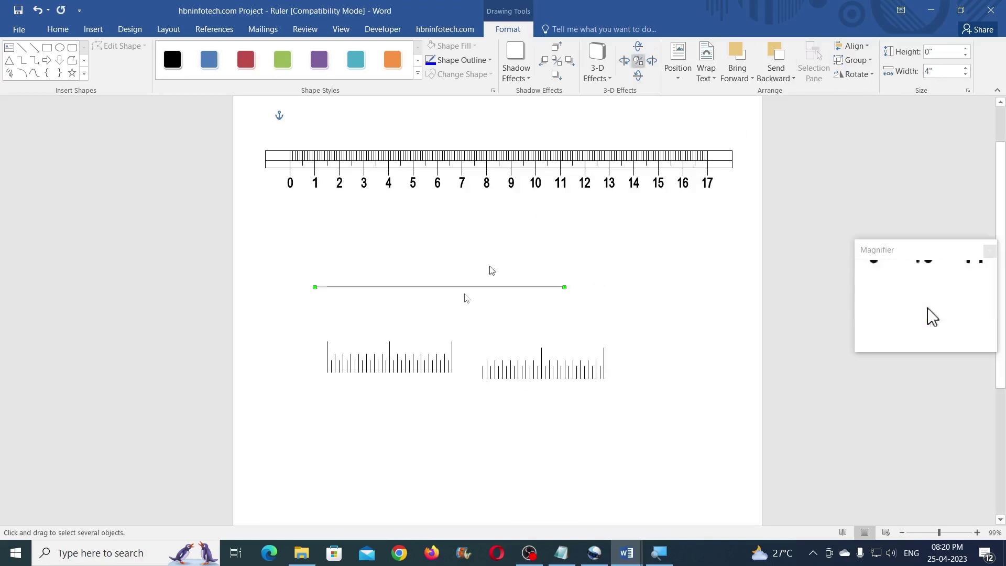
# Align the left edges of the 4" guide line and the complete 2" tick set, and group the two together.
pyautogui.keyDown('shift'); pyautogui.click(363, 362); pyautogui.keyUp('shift')
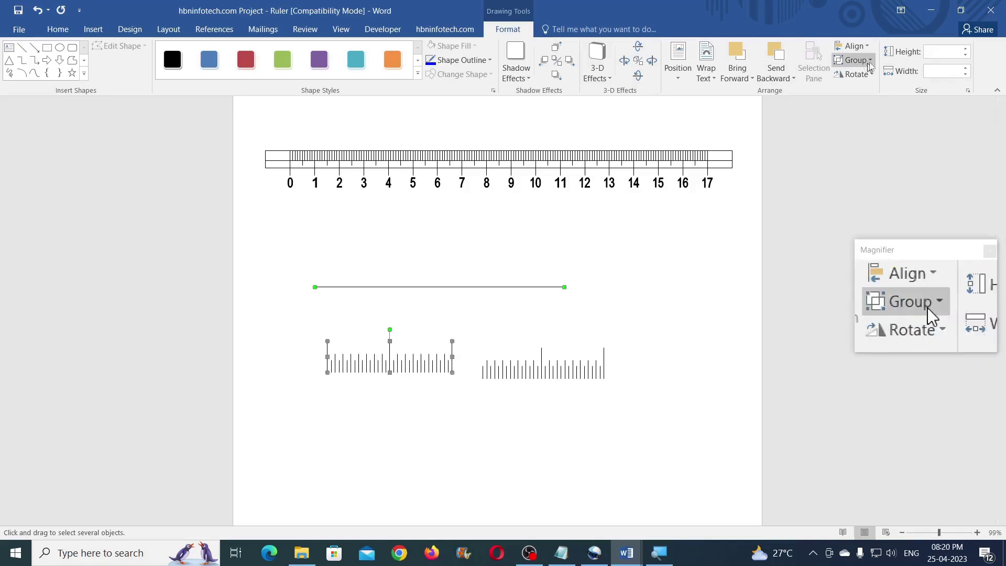
pyautogui.click(864, 47)
pyautogui.click(865, 57)
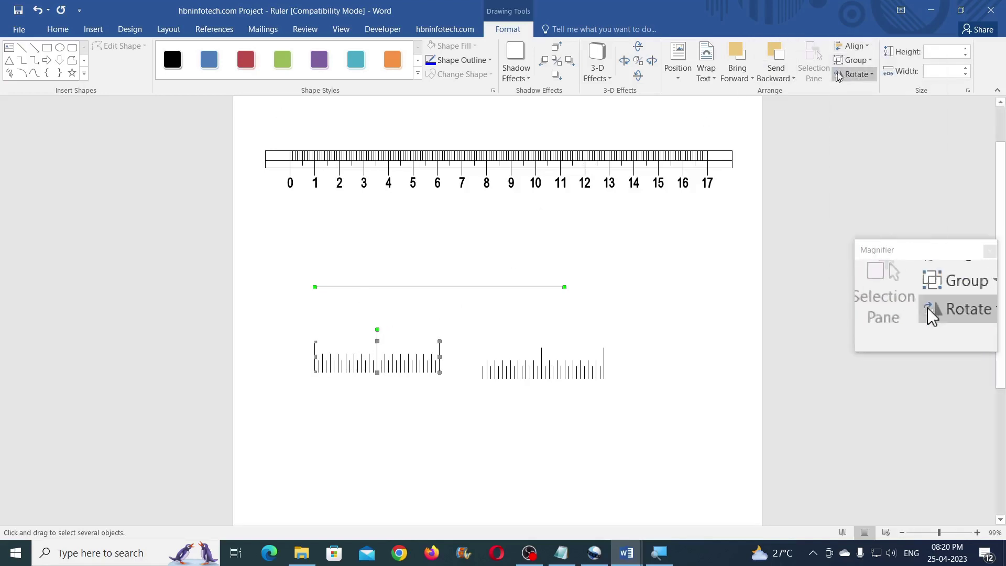
pyautogui.click(863, 60)
pyautogui.click(862, 74)
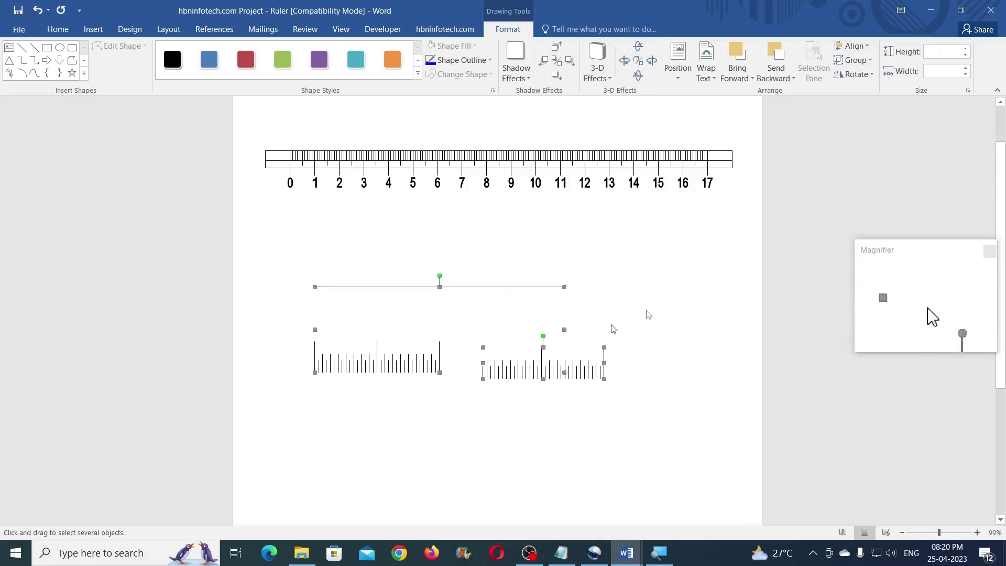
# Align the guide line group and the second 2" tick set along their right edges and bottoms.
pyautogui.click(852, 46)
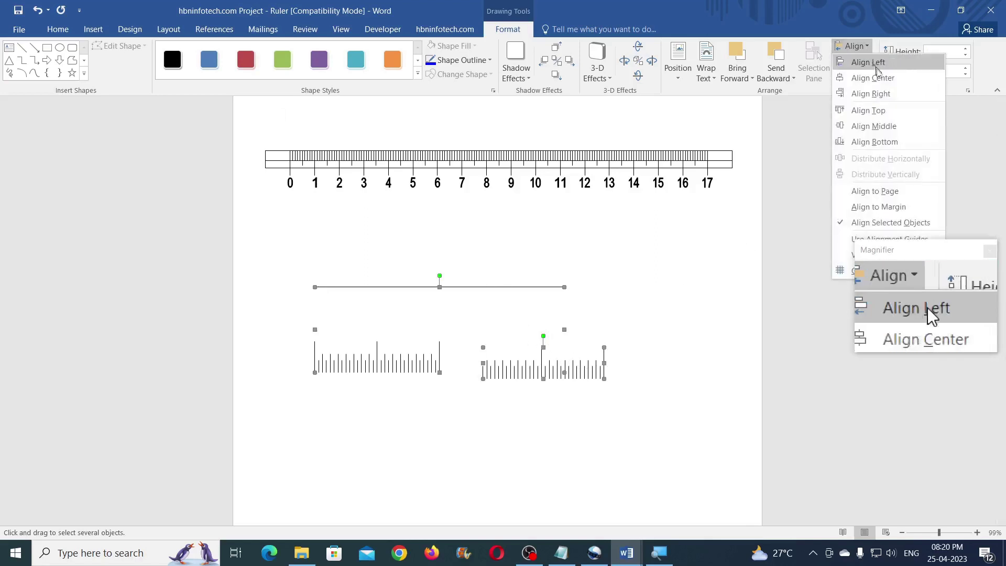
pyautogui.click(880, 94)
pyautogui.click(852, 46)
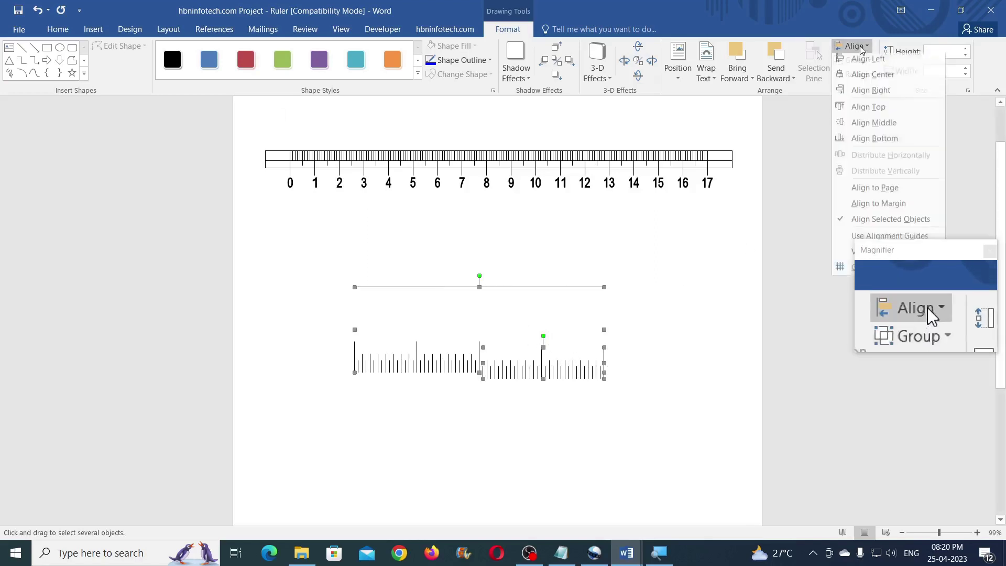
pyautogui.click(880, 142)
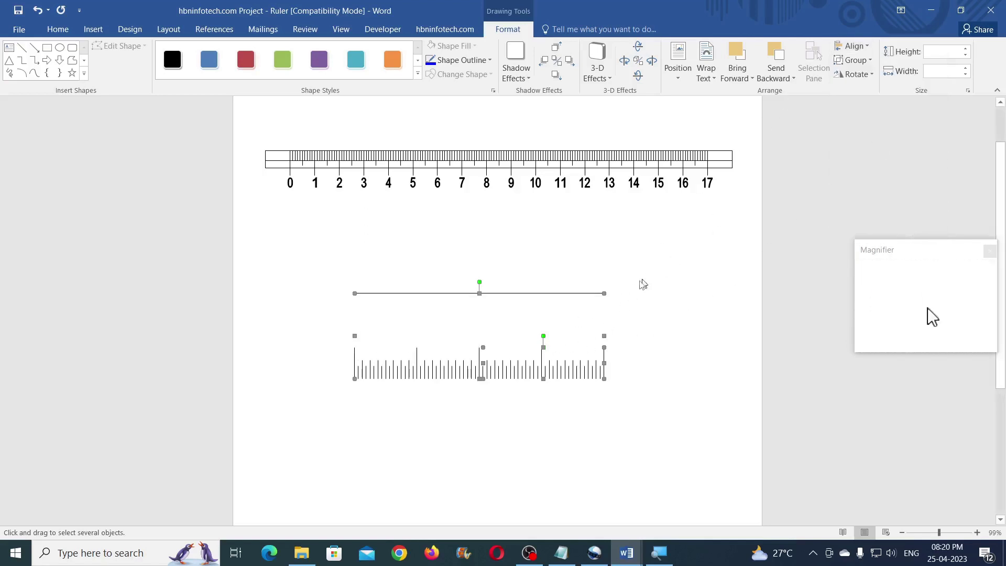
# Ungroup the 4" guide line from the first tick set and delete the guide line.
pyautogui.click(650, 279)
pyautogui.click(585, 295)
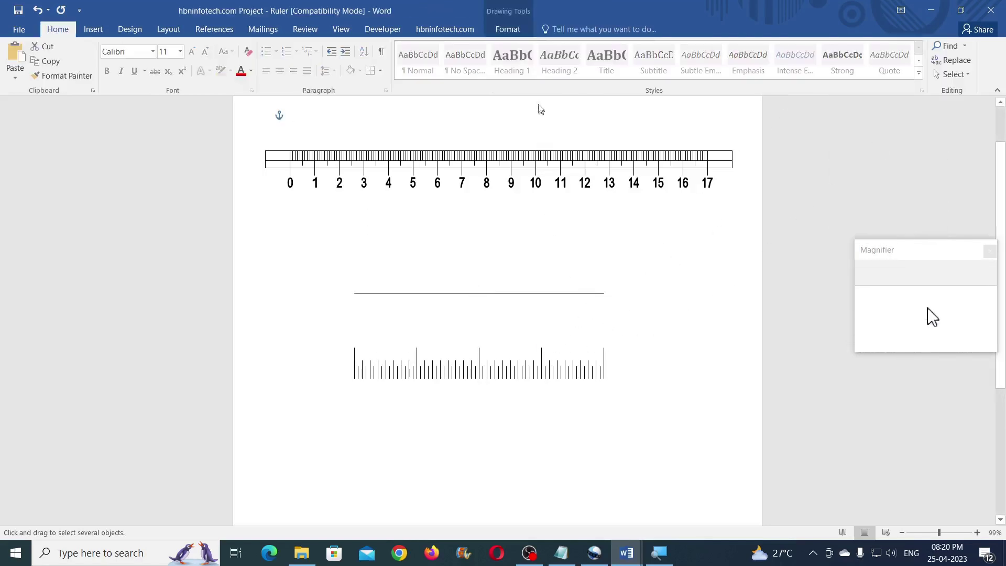
pyautogui.click(506, 29)
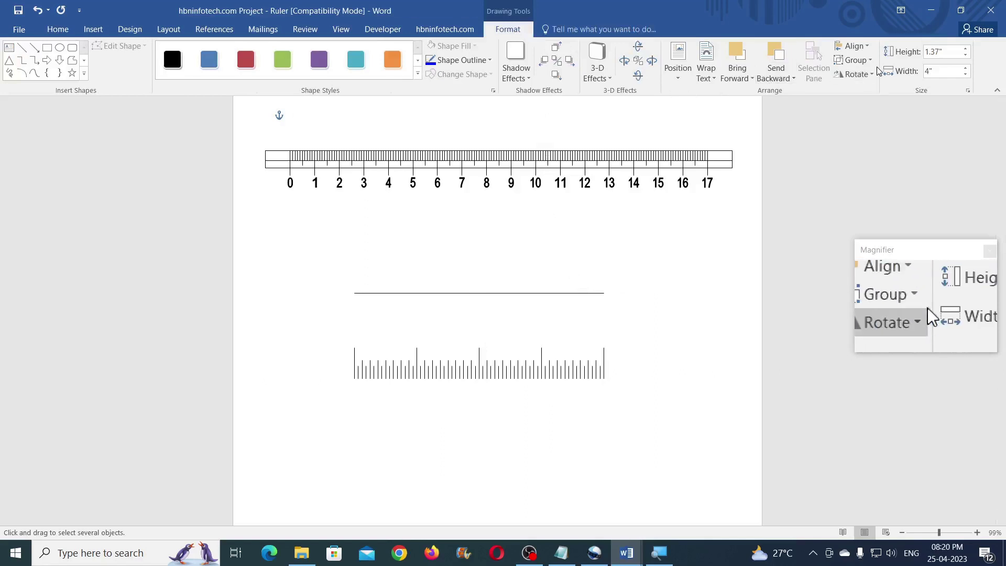
pyautogui.click(853, 60)
pyautogui.click(868, 114)
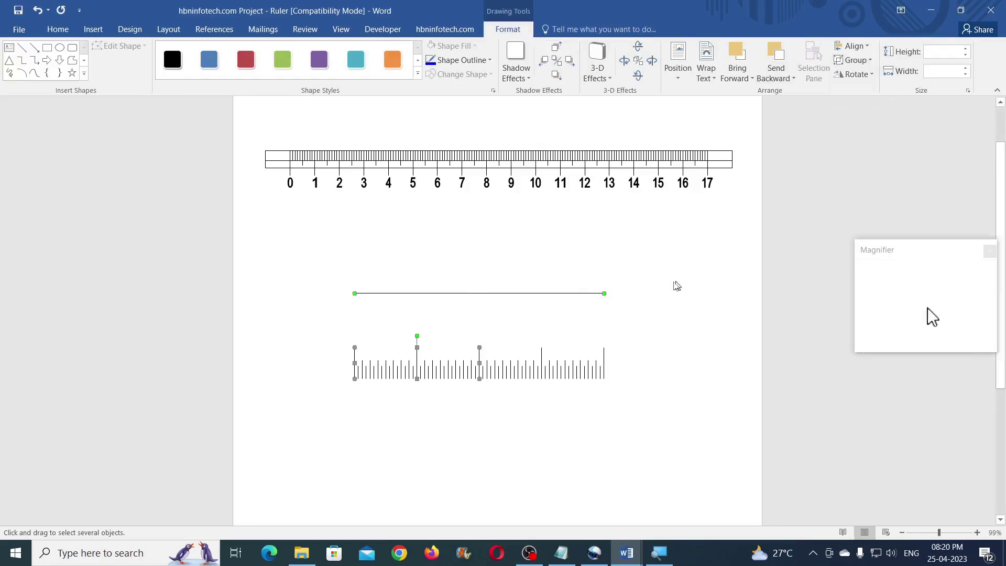
pyautogui.click(676, 286)
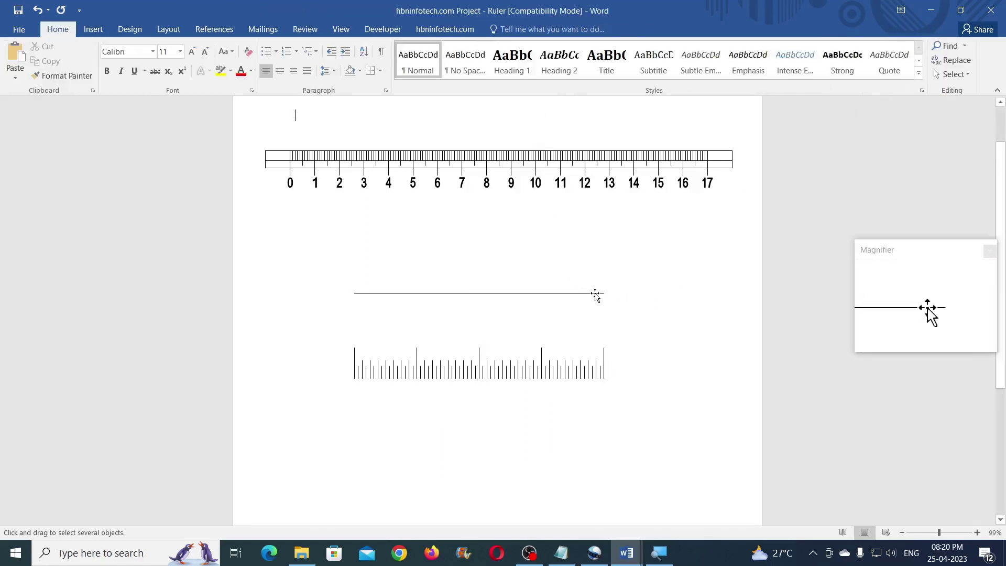
pyautogui.click(596, 295)
pyautogui.click(598, 320)
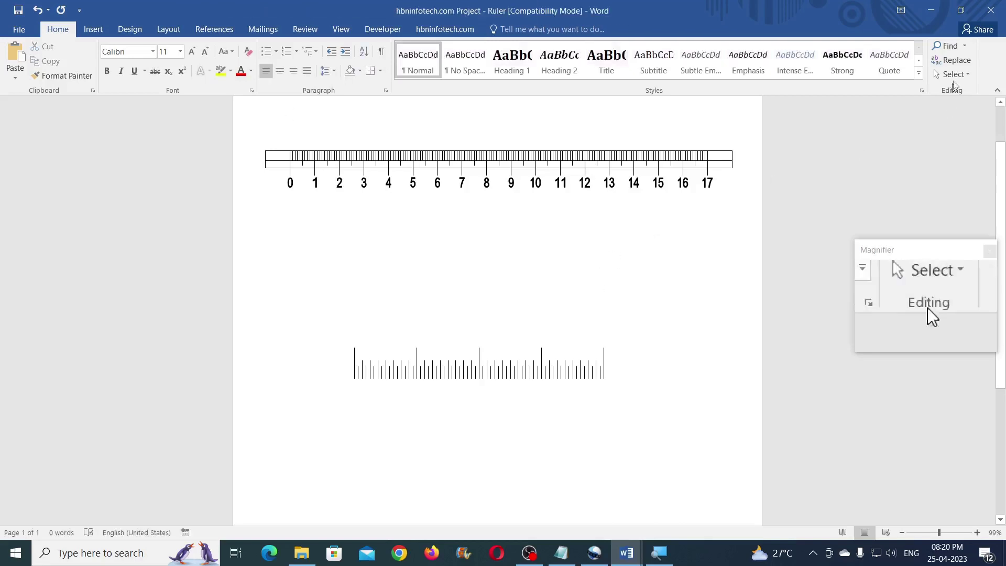
# Select both adjoining 2" tick sets and group them into one 4" tick group.
pyautogui.click(952, 74)
pyautogui.click(841, 107)
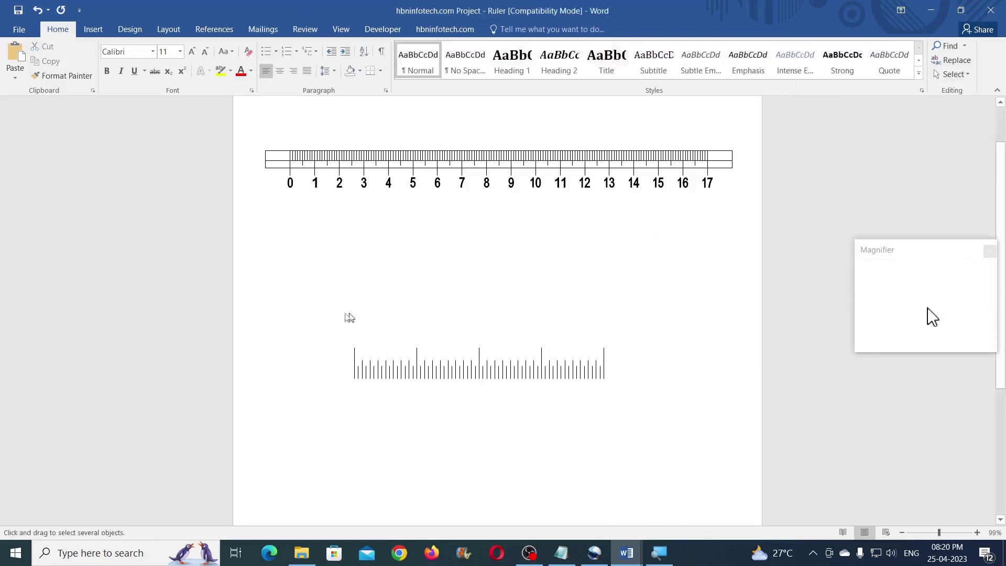
pyautogui.moveTo(333, 328); pyautogui.dragTo(641, 413)
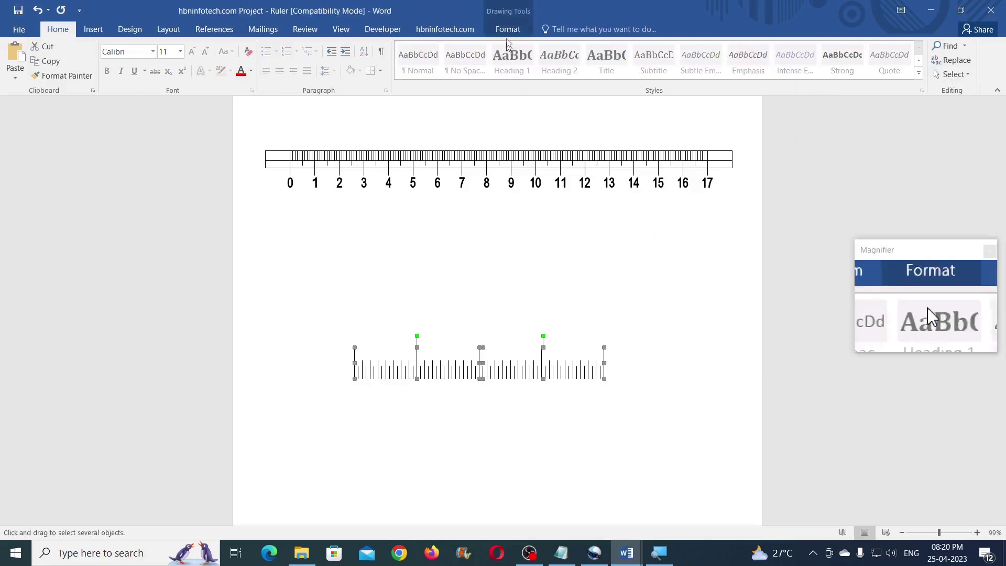
pyautogui.click(853, 60)
pyautogui.click(861, 74)
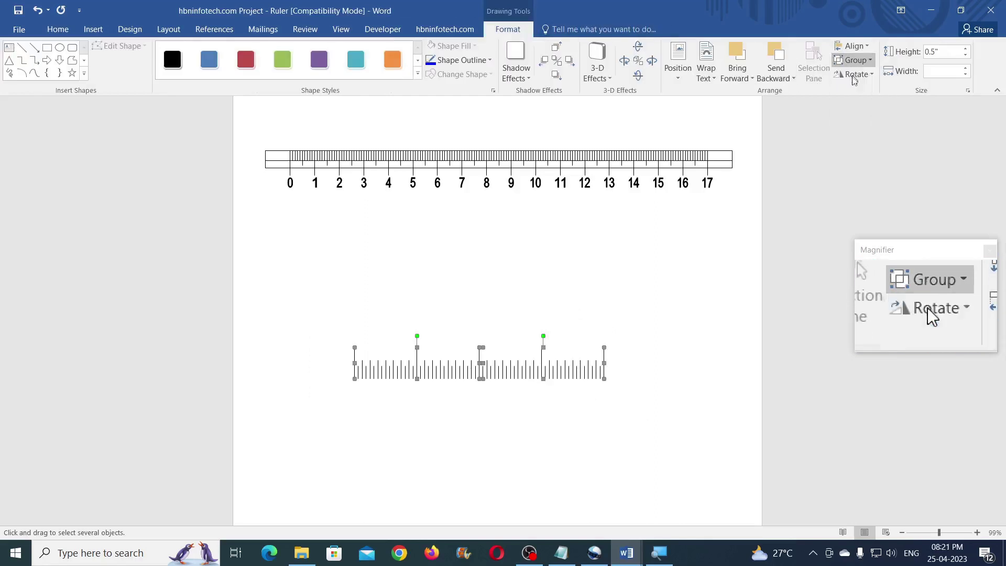
# Place a copy of the 4" tick group below and to the right of the original.
pyautogui.click(559, 376)
pyautogui.moveTo(558, 372); pyautogui.dragTo(672, 445)
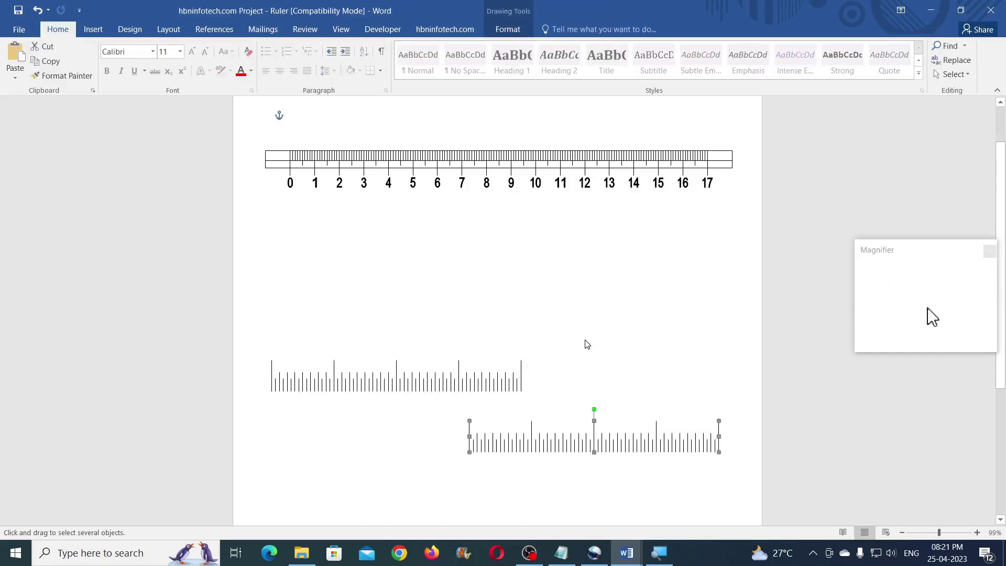
pyautogui.click(628, 379)
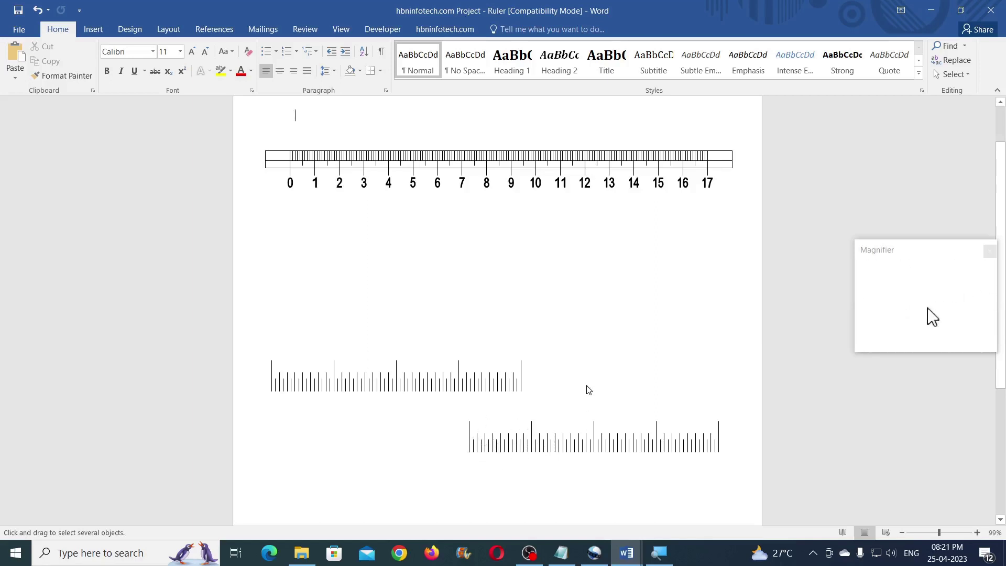
# Ungroup the 4" tick copy completely into individual lines.
pyautogui.scroll(-3, 588, 390)
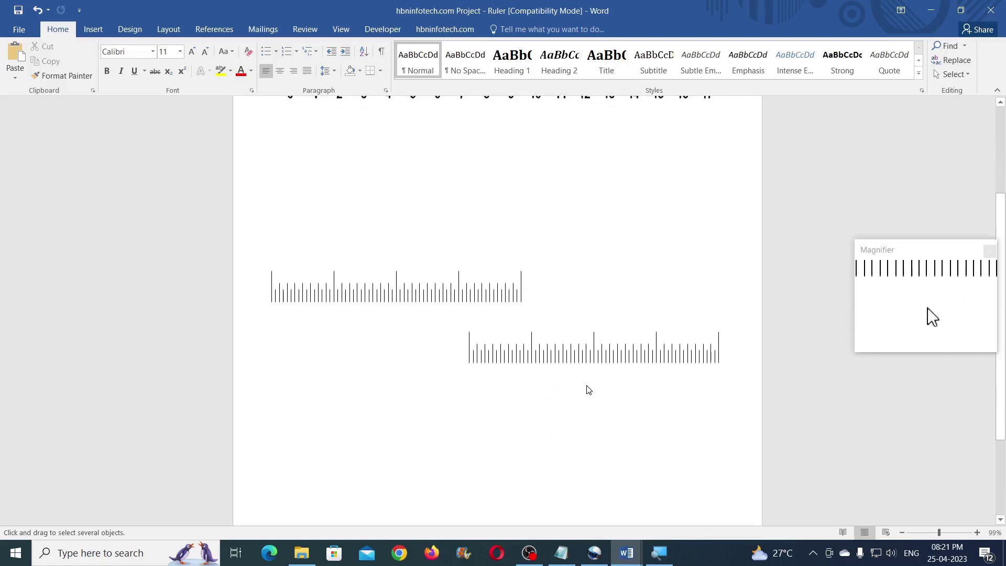
pyautogui.click(533, 353)
pyautogui.click(507, 30)
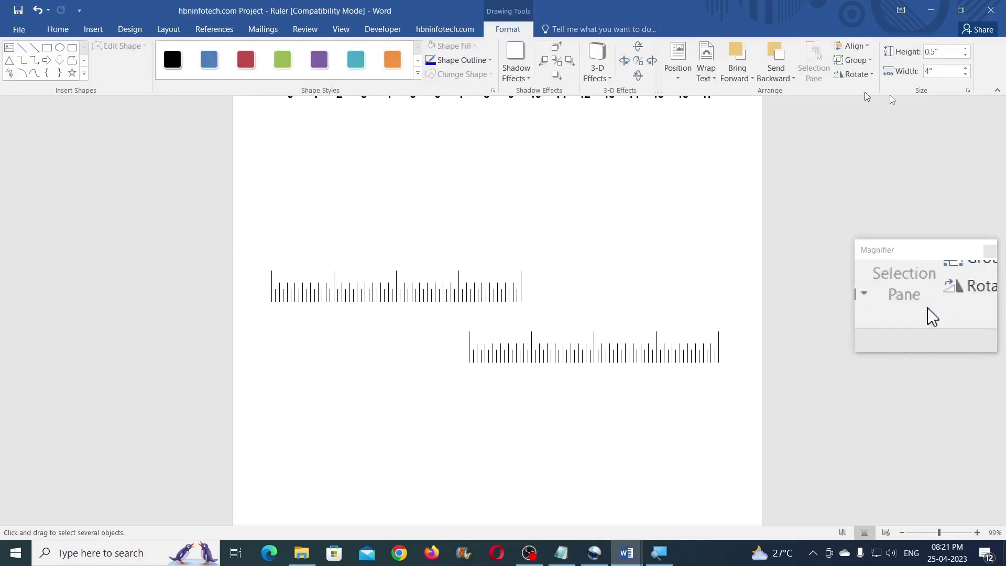
pyautogui.click(861, 62)
pyautogui.click(864, 109)
pyautogui.click(855, 60)
pyautogui.click(865, 108)
pyautogui.click(856, 60)
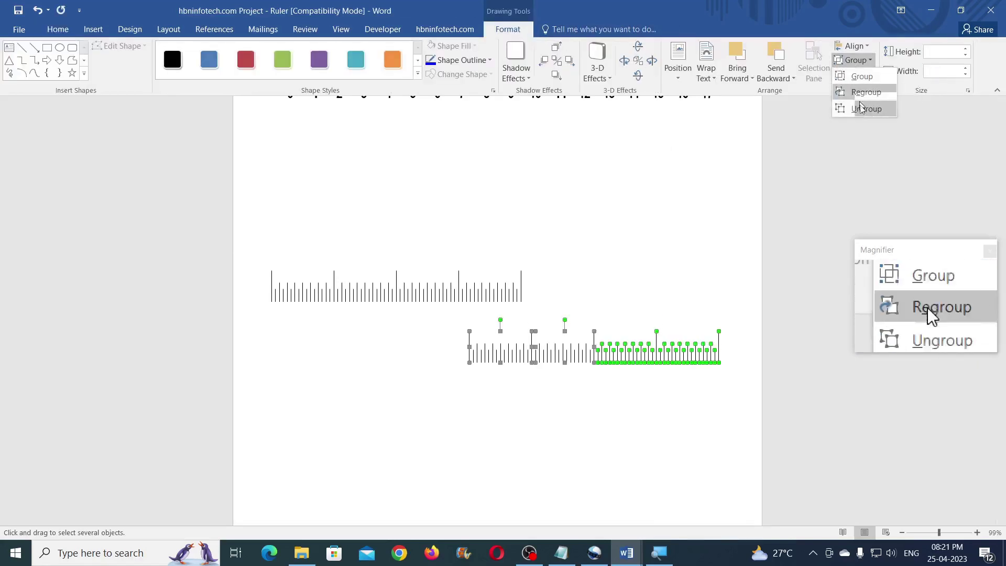
pyautogui.click(864, 110)
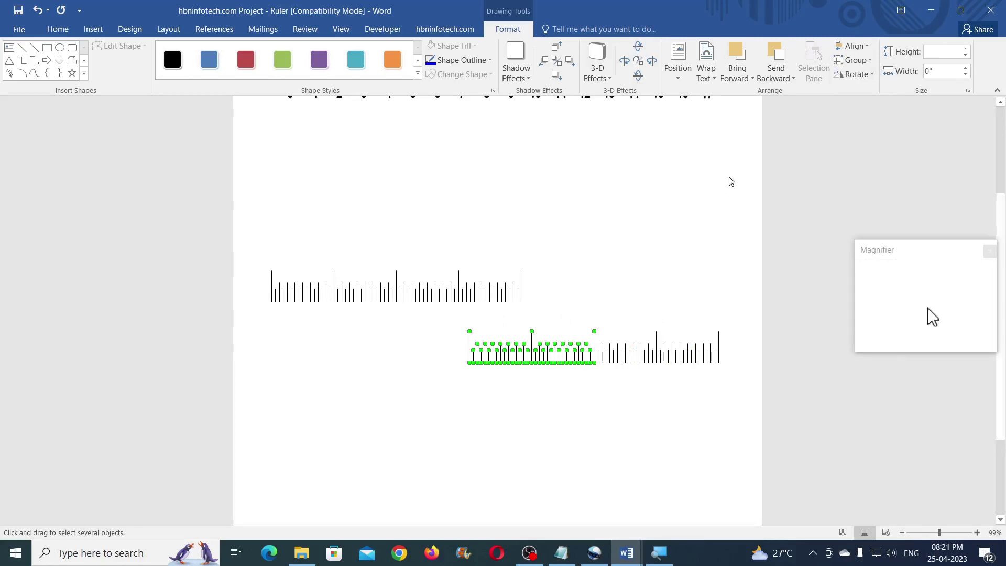
pyautogui.click(870, 61)
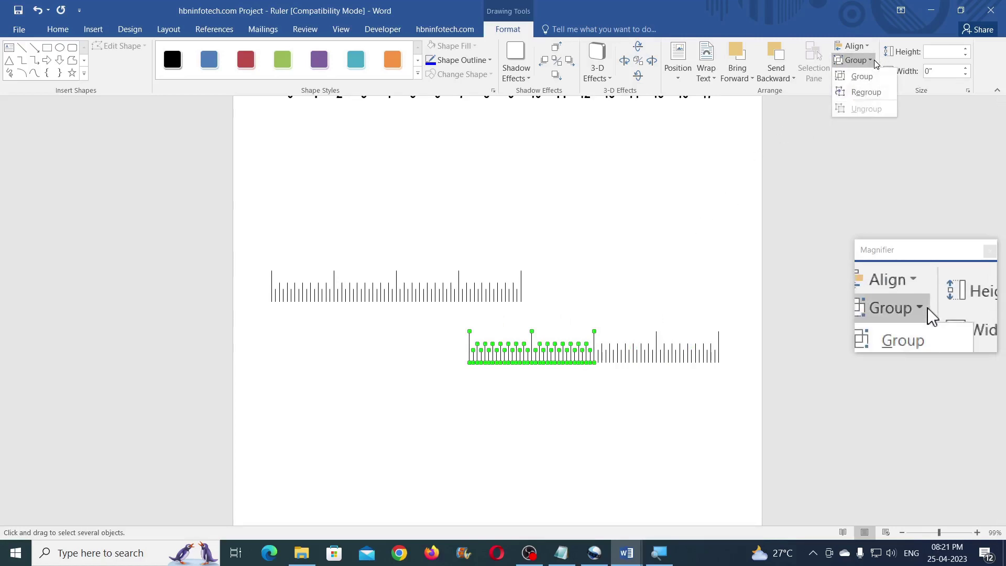
pyautogui.click(865, 108)
pyautogui.click(564, 314)
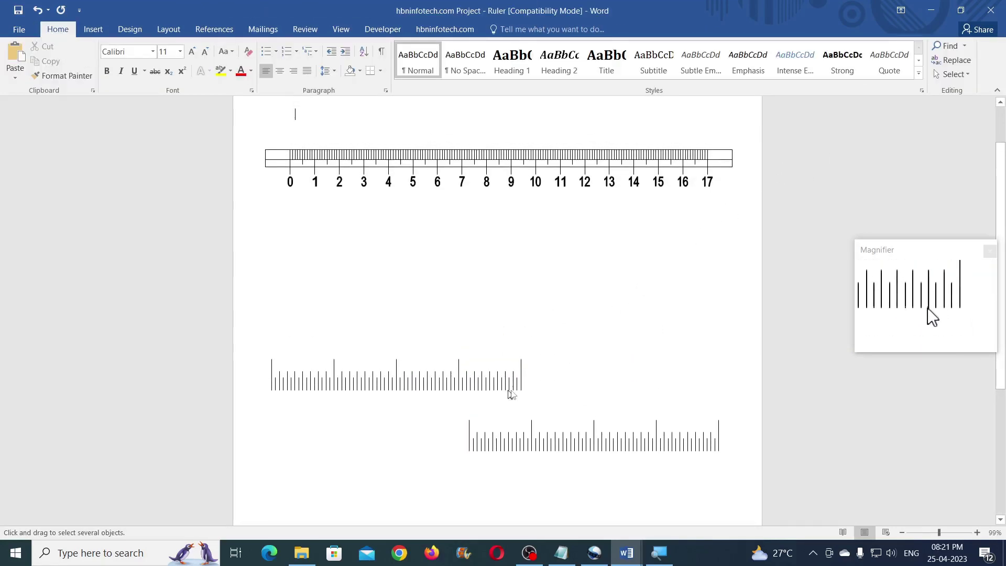
# Delete the first inch of lines from the 4" copy, including both tall end lines, and group the remaining lines.
pyautogui.moveTo(457, 321); pyautogui.dragTo(534, 388)
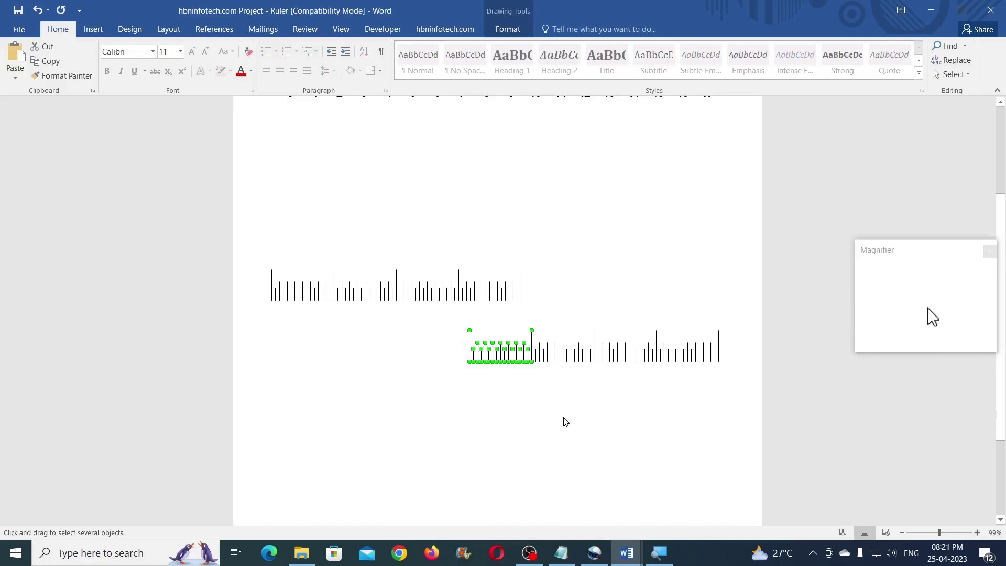
pyautogui.press('Delete')
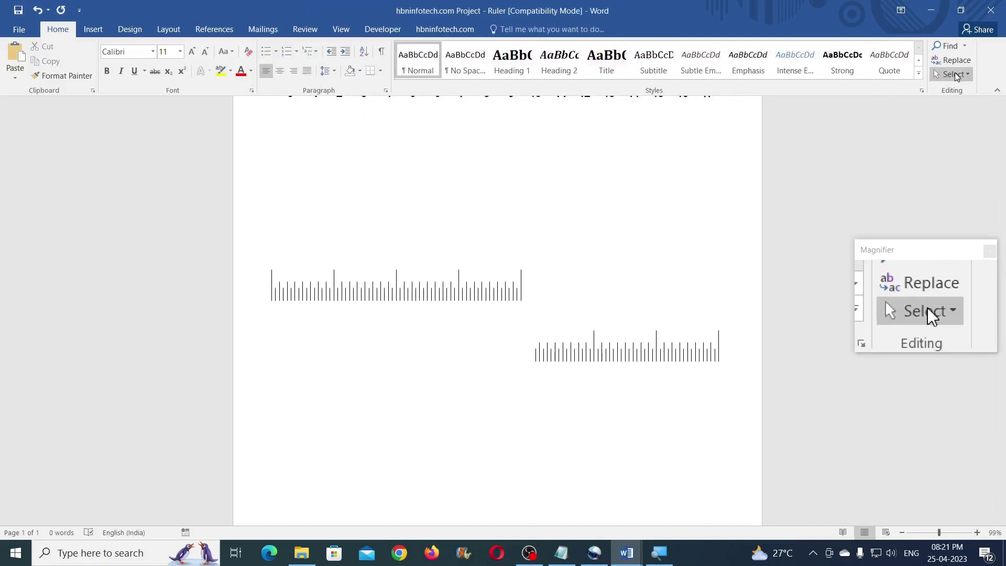
pyautogui.click(957, 77)
pyautogui.click(838, 106)
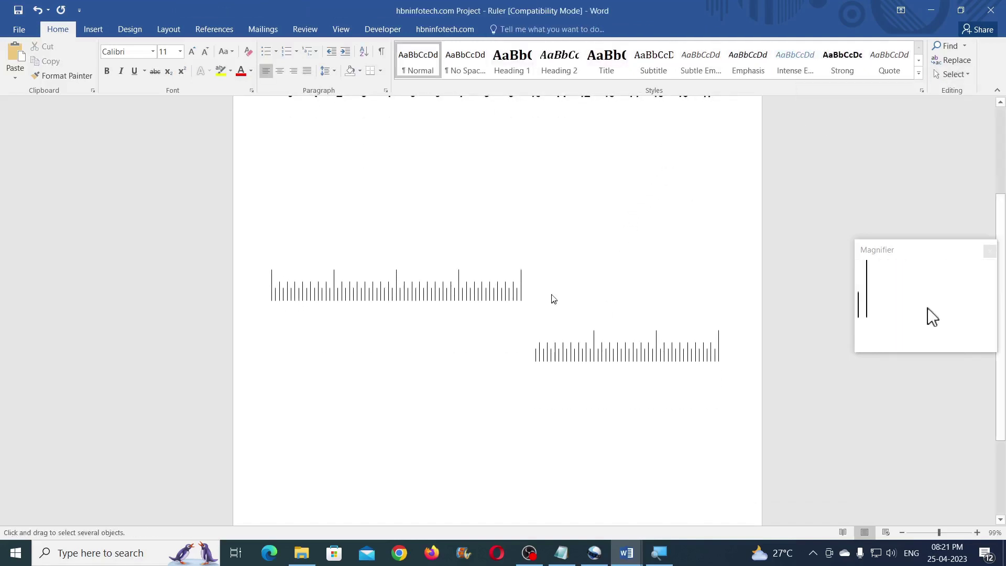
pyautogui.moveTo(676, 399); pyautogui.dragTo(741, 398)
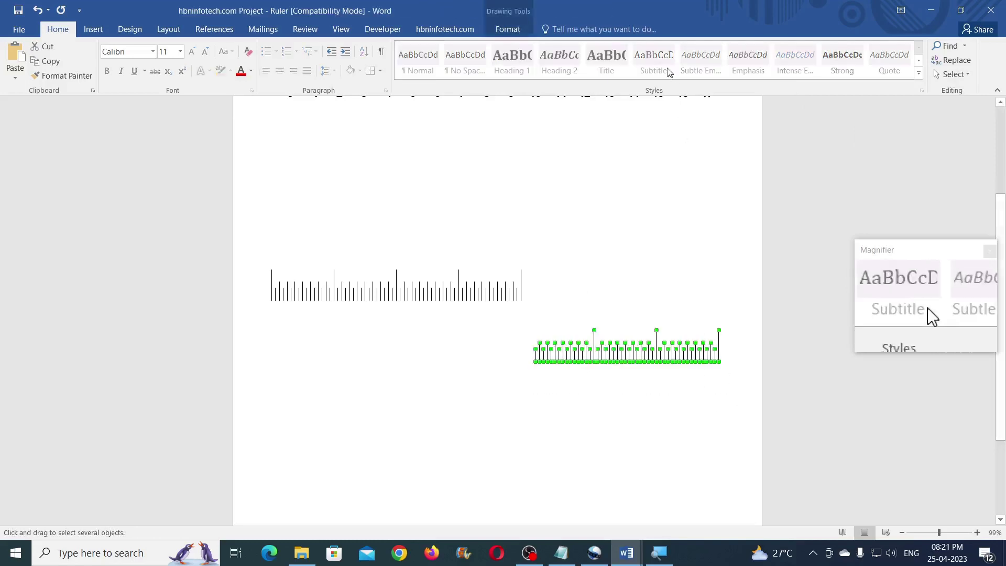
pyautogui.click(507, 29)
pyautogui.click(855, 60)
pyautogui.click(860, 75)
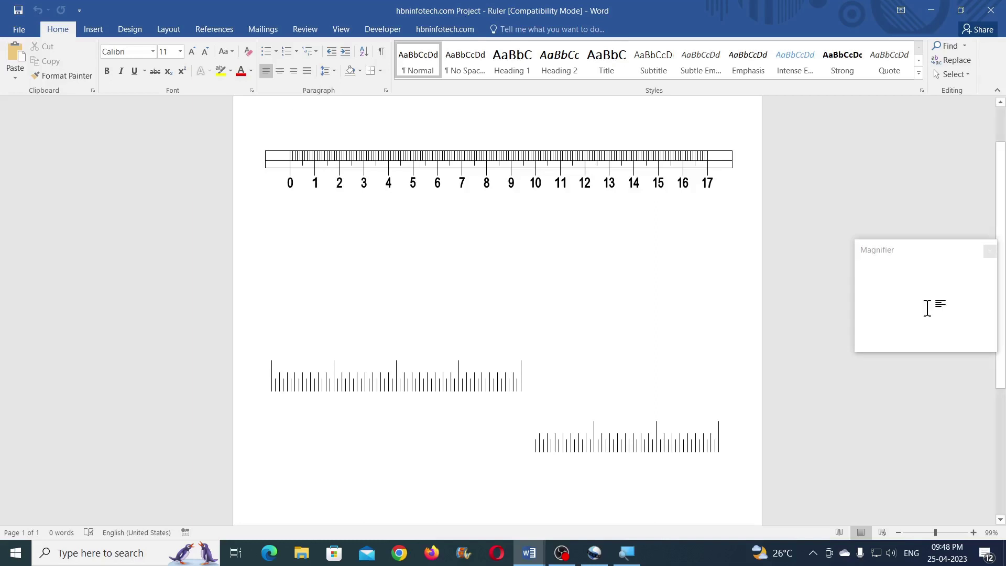
# Draw a horizontal guide line above the two tick sets and set its width to 7".
pyautogui.click(93, 29)
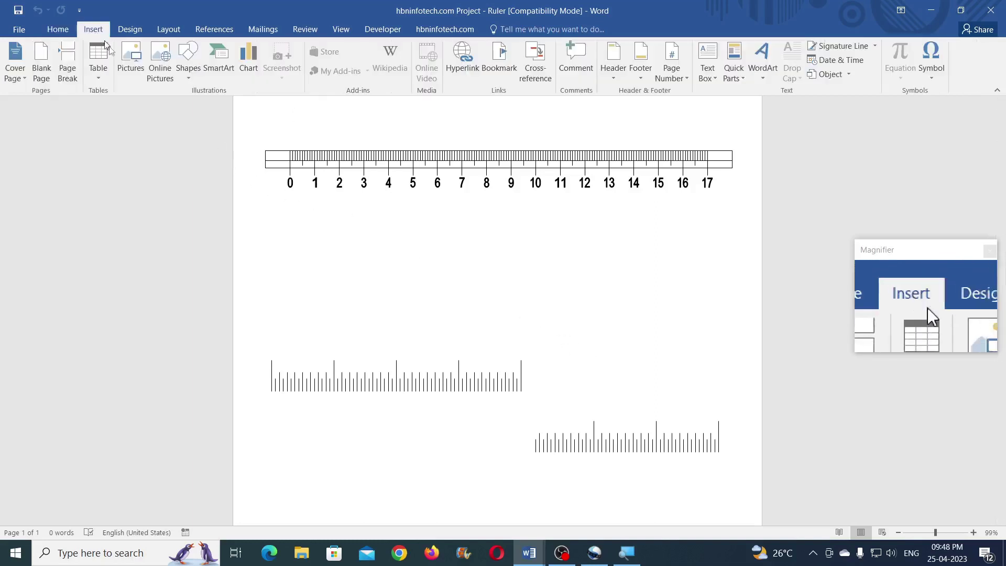
pyautogui.click(187, 67)
pyautogui.click(189, 64)
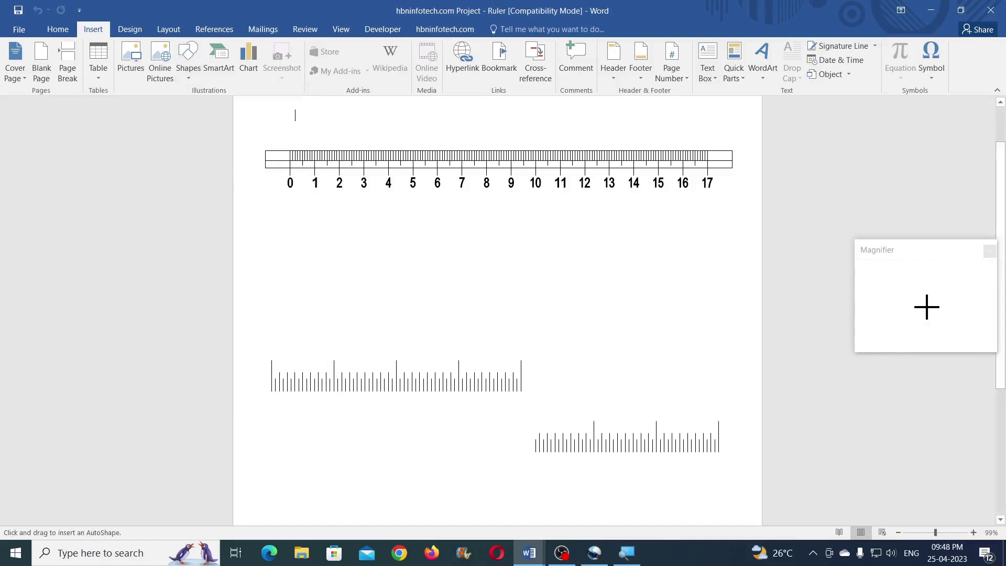
pyautogui.moveTo(276, 294); pyautogui.dragTo(615, 287)
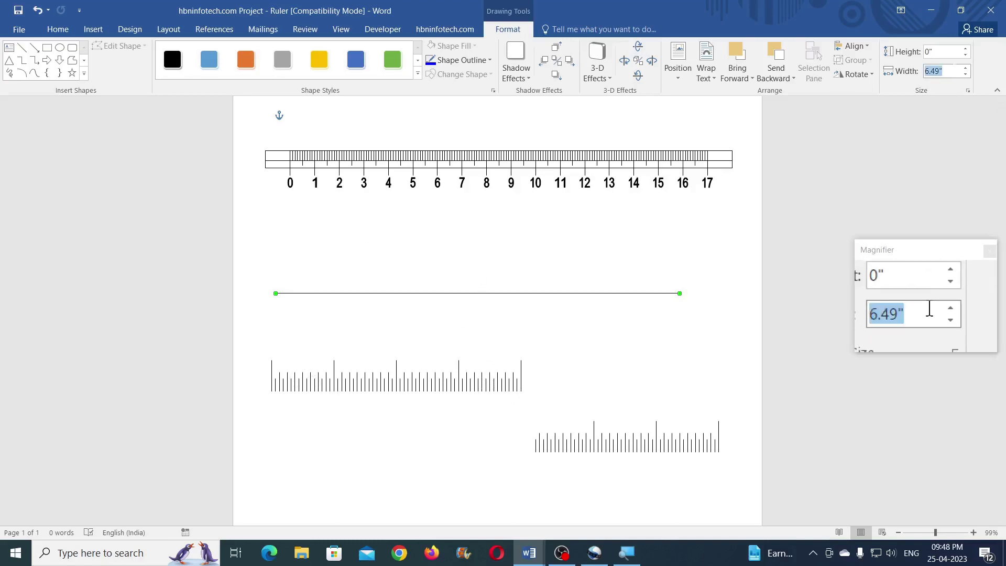
pyautogui.press('Return')
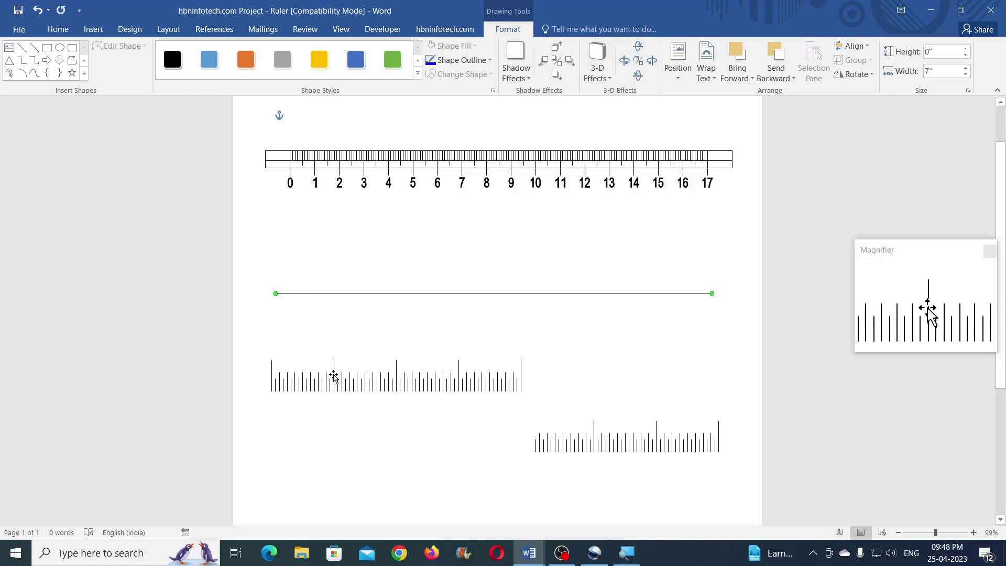
# Align the left edges of the 7" guide line and the 4" tick group, and group them.
pyautogui.click(852, 46)
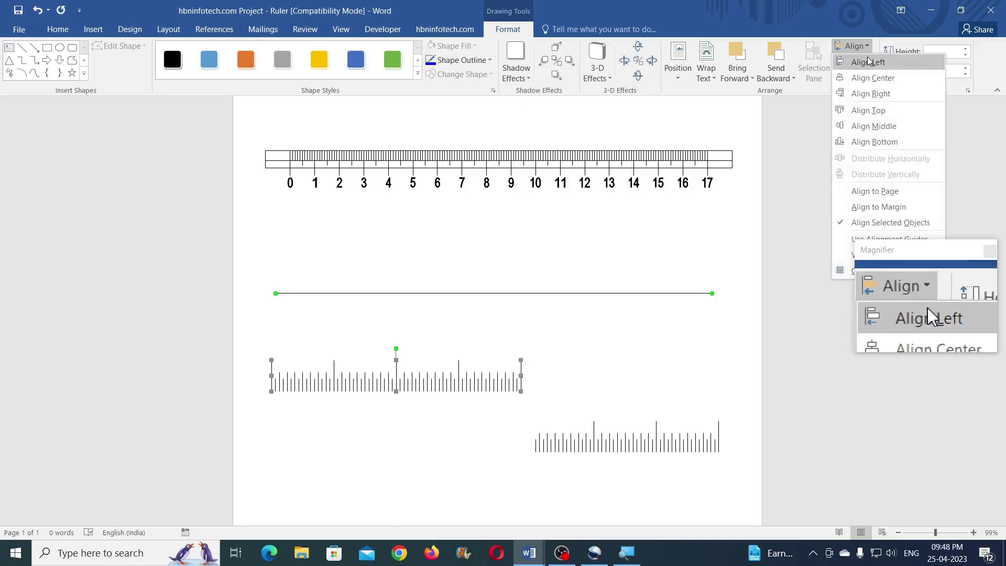
pyautogui.click(862, 62)
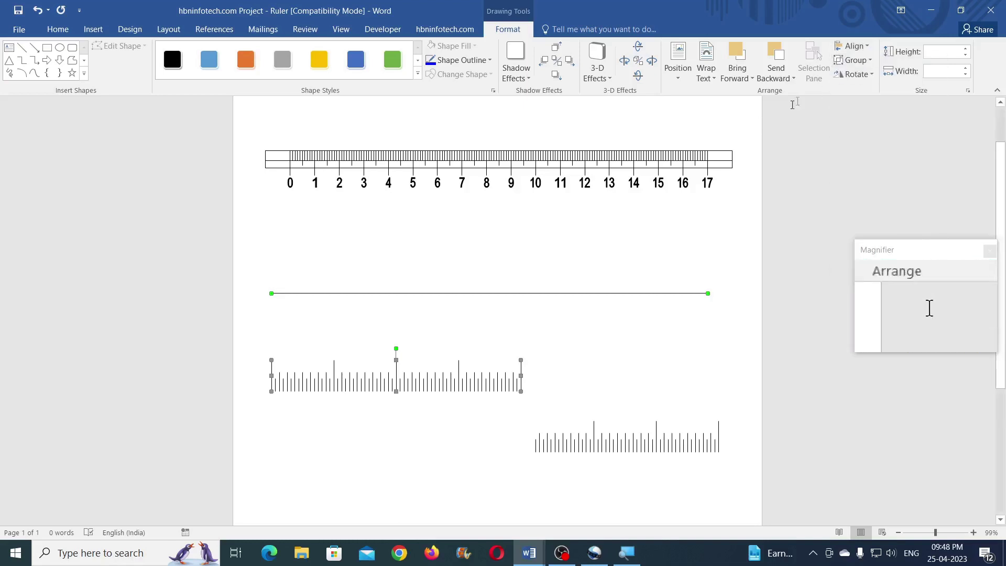
pyautogui.click(854, 60)
pyautogui.click(855, 76)
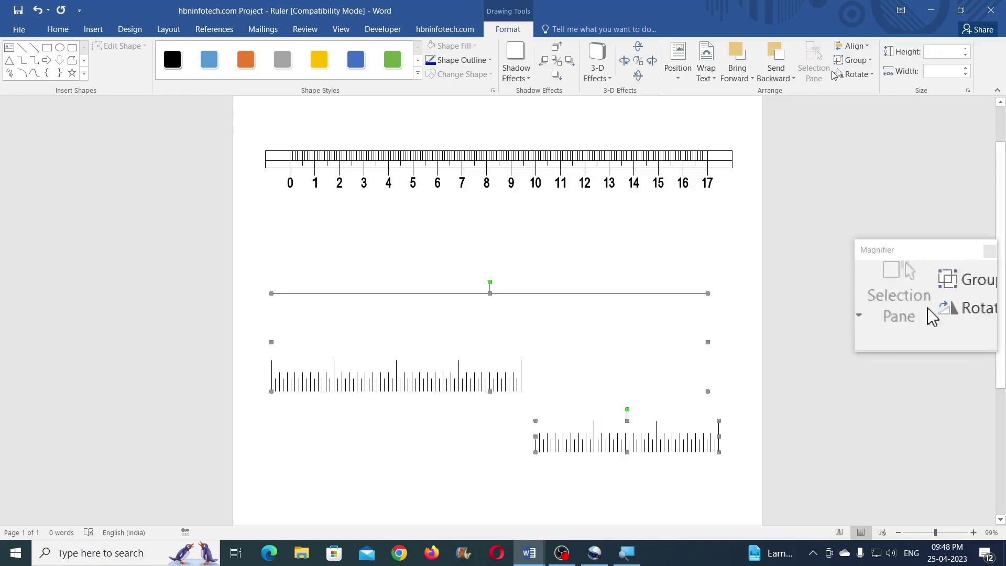
# Align the guide-line group and the shorter tick group by their right edges and bottoms to form one continuous 7-inch scale.
pyautogui.click(854, 46)
pyautogui.click(884, 94)
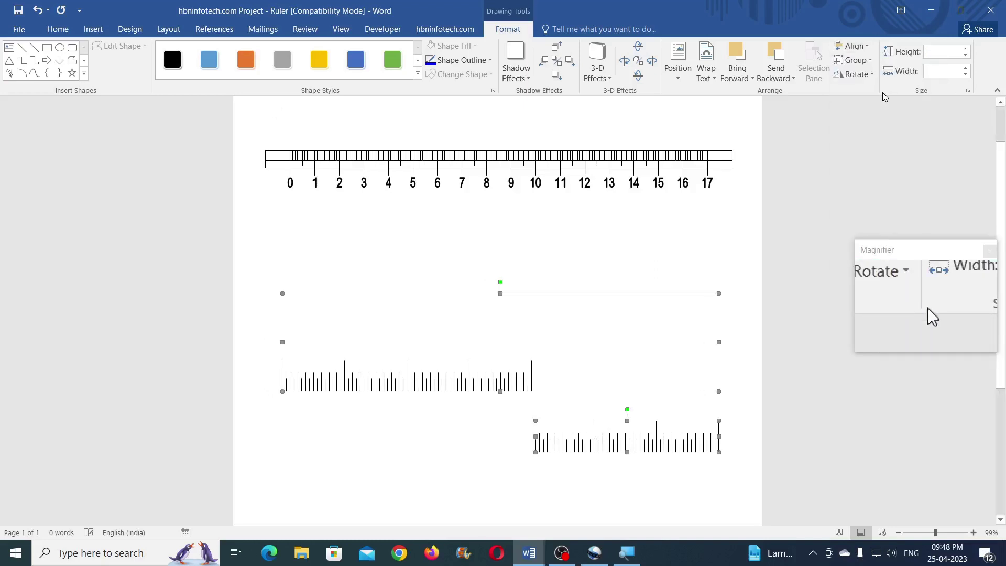
pyautogui.click(854, 46)
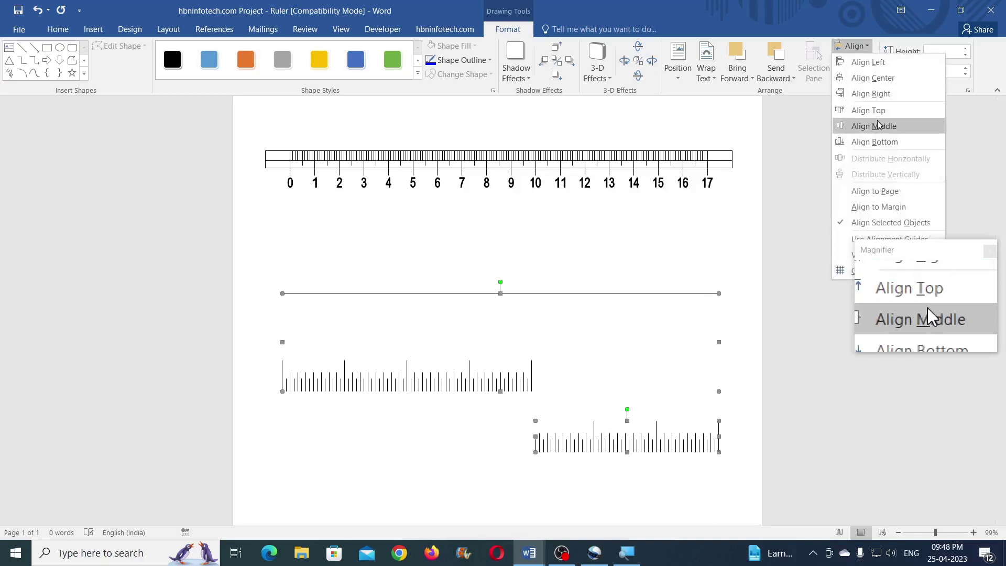
pyautogui.click(872, 142)
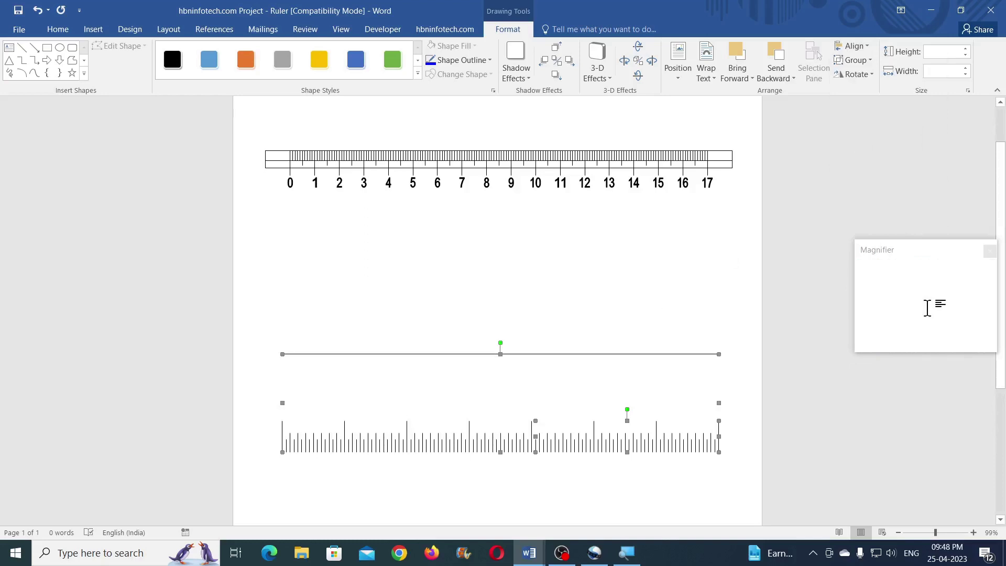
pyautogui.click(644, 325)
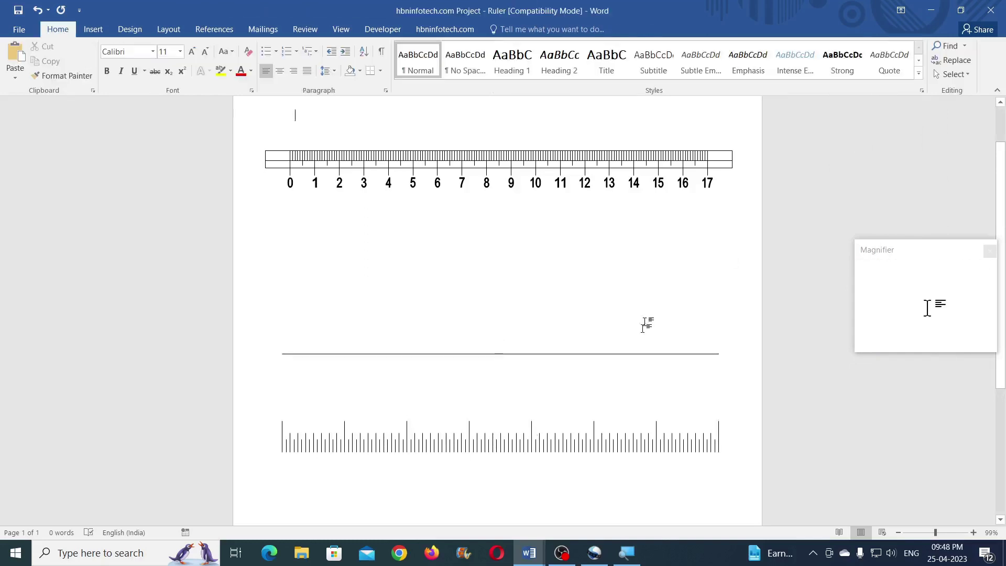
# Ungroup the 7" guide line from the 4" tick group and delete the guide line.
pyautogui.click(627, 355)
pyautogui.click(511, 29)
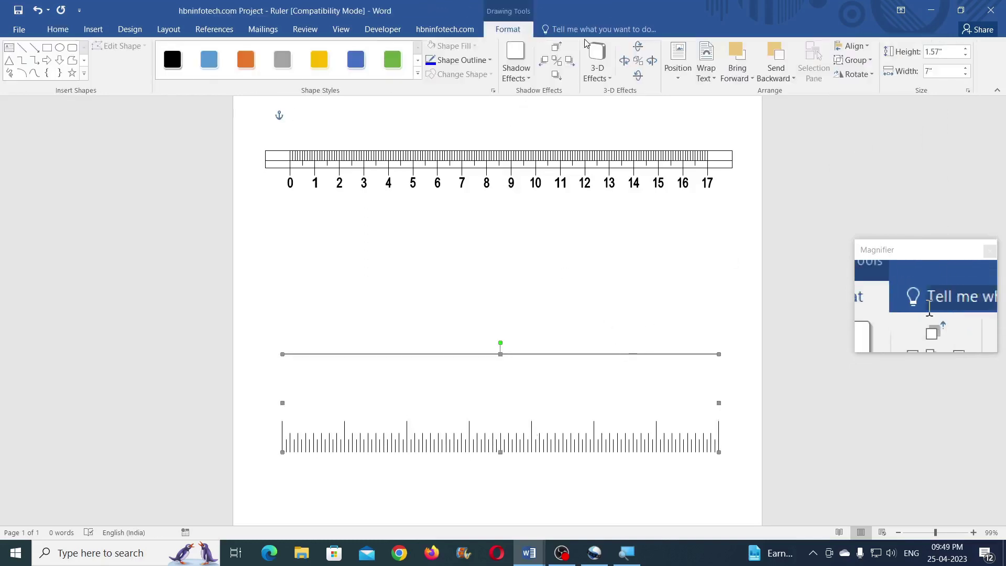
pyautogui.click(853, 60)
pyautogui.click(860, 109)
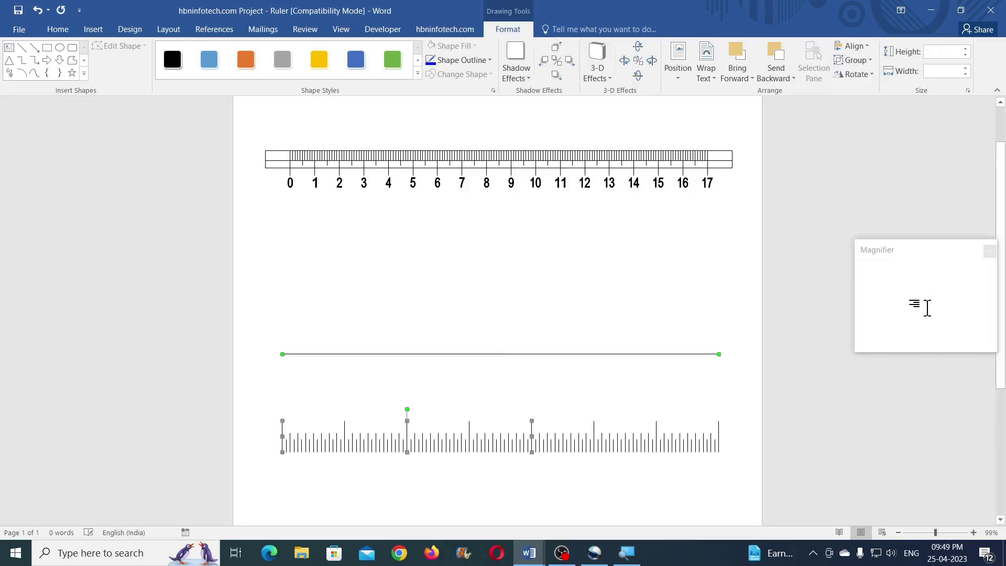
pyautogui.click(662, 348)
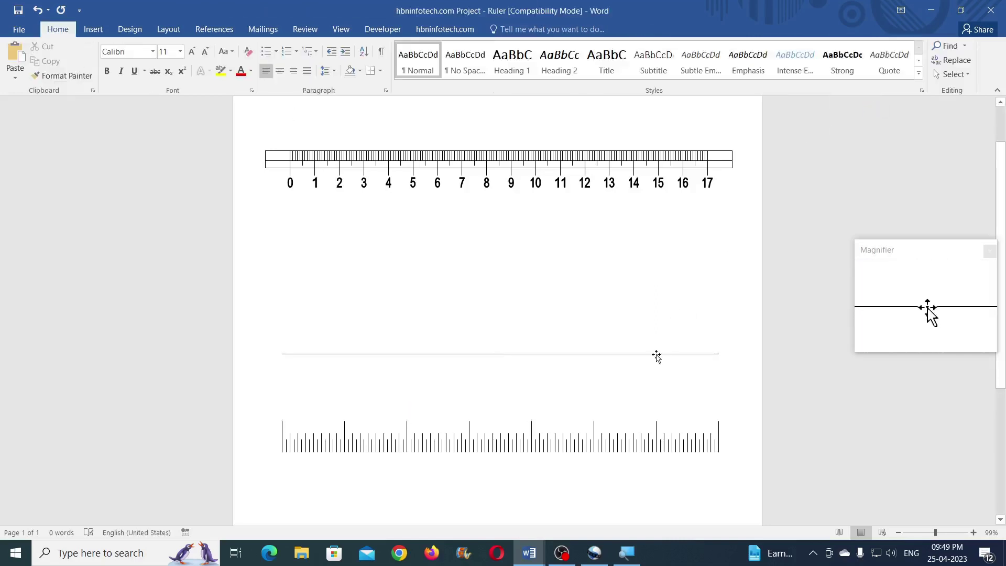
pyautogui.click(657, 354)
pyautogui.press('Delete')
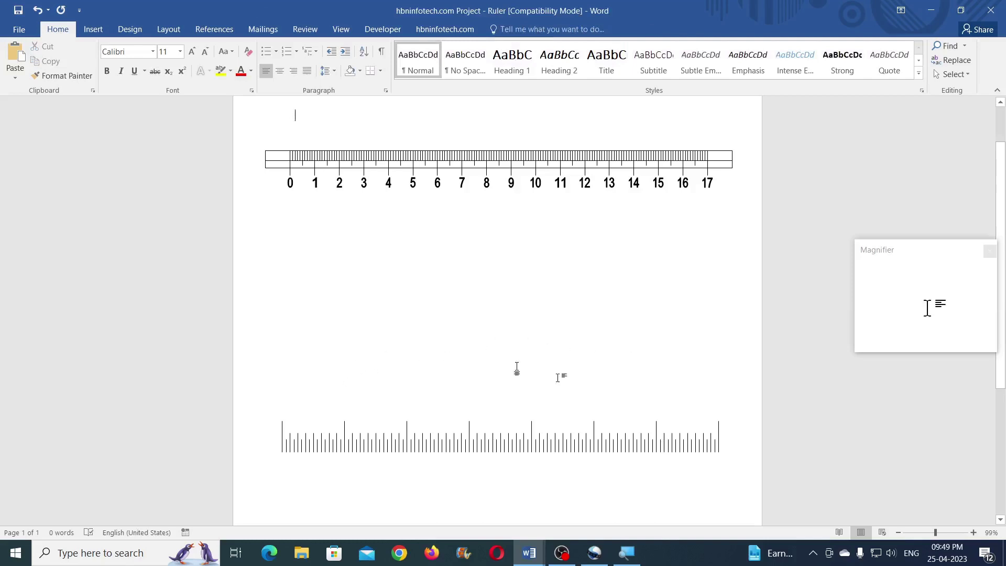
# Select both inch tick groups together and group them into a single scale.
pyautogui.click(955, 78)
pyautogui.click(897, 109)
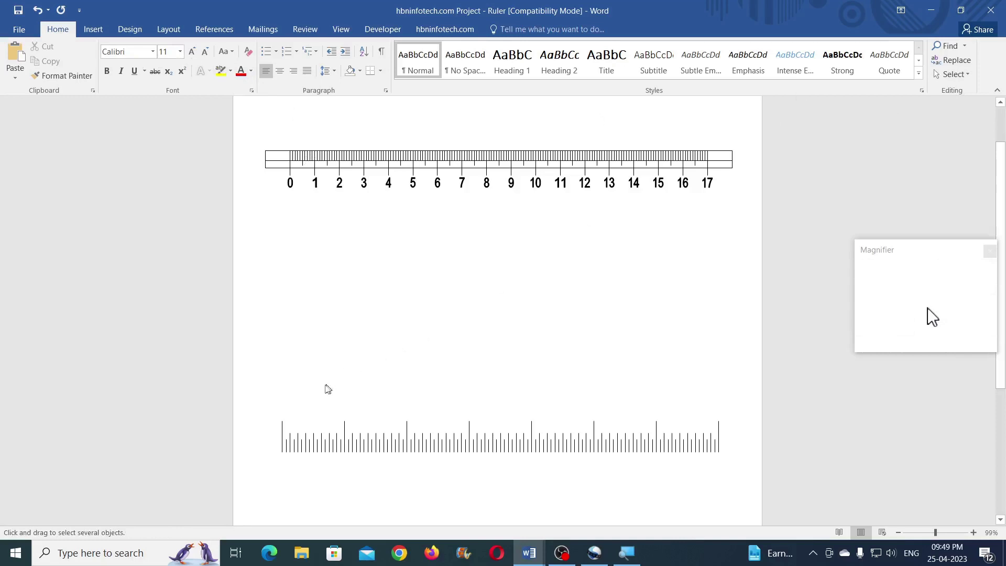
pyautogui.moveTo(268, 407)
pyautogui.mouseDown()
pyautogui.moveTo(460, 455)
pyautogui.moveTo(758, 487)
pyautogui.moveTo(746, 469)
pyautogui.mouseUp()
pyautogui.click(507, 29)
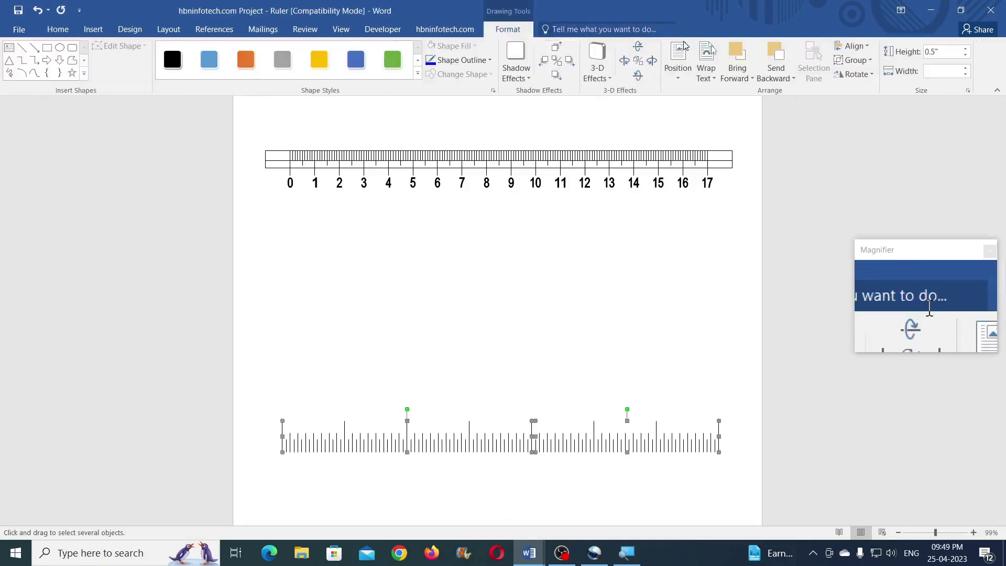
pyautogui.click(855, 60)
pyautogui.click(860, 74)
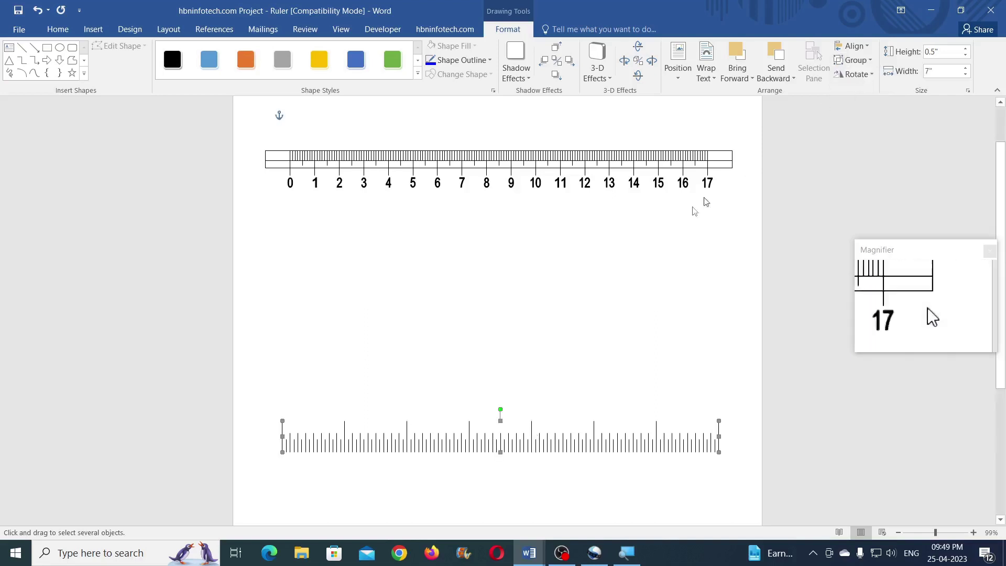
pyautogui.click(570, 294)
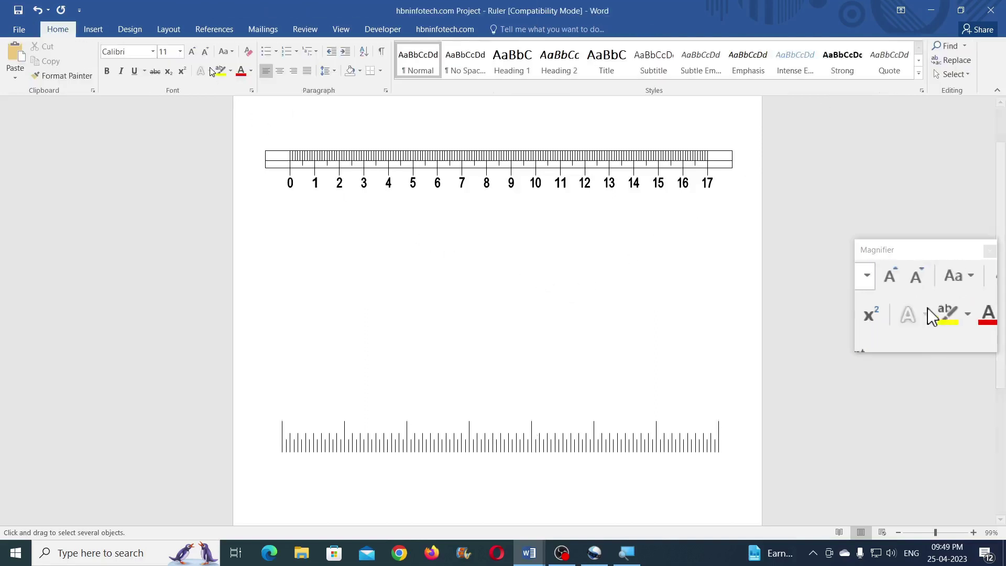
# Draw a rectangle about 2.11" wide above the inch scale and set its height to 0.2".
pyautogui.click(103, 29)
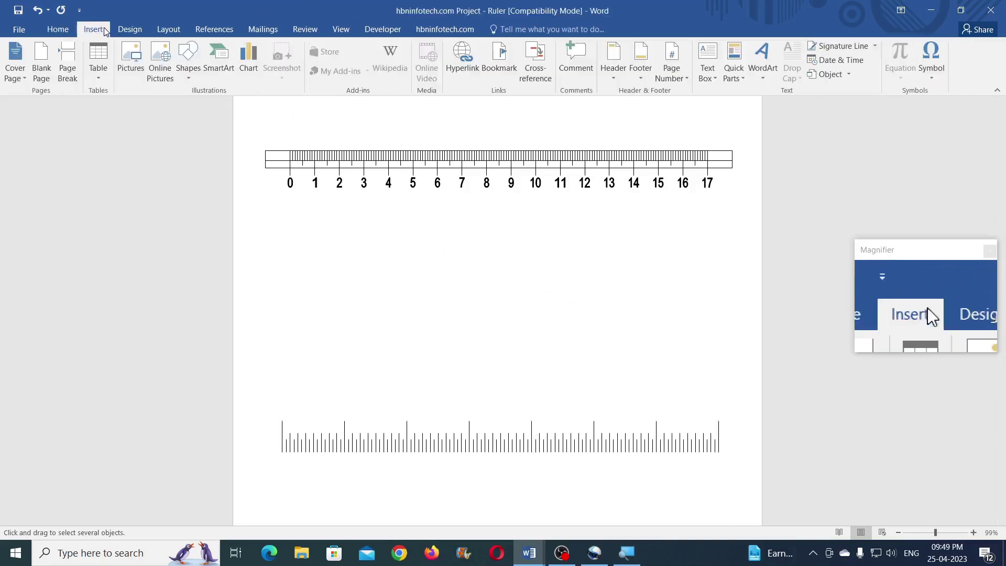
pyautogui.click(188, 73)
pyautogui.click(220, 106)
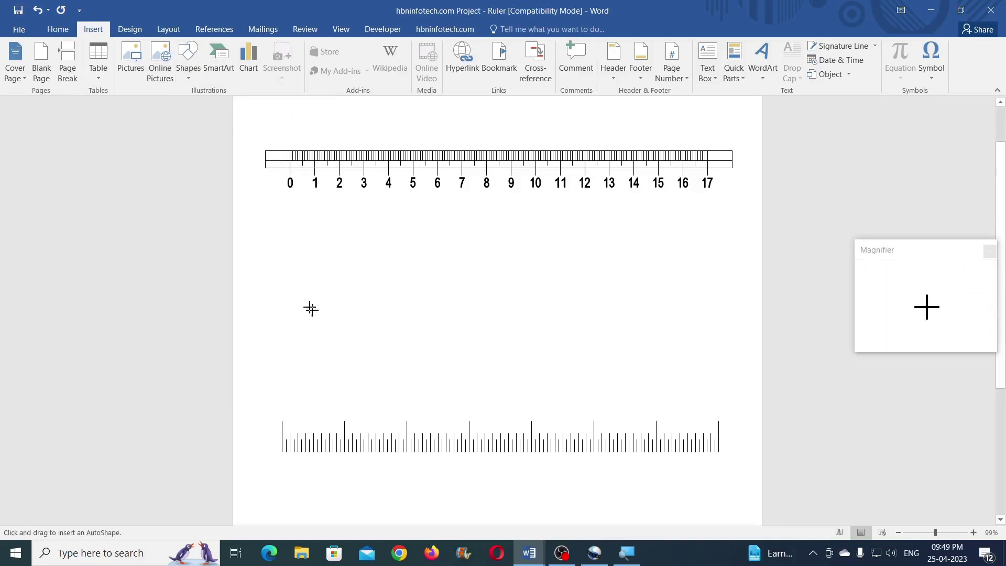
pyautogui.moveTo(437, 346); pyautogui.dragTo(438, 345)
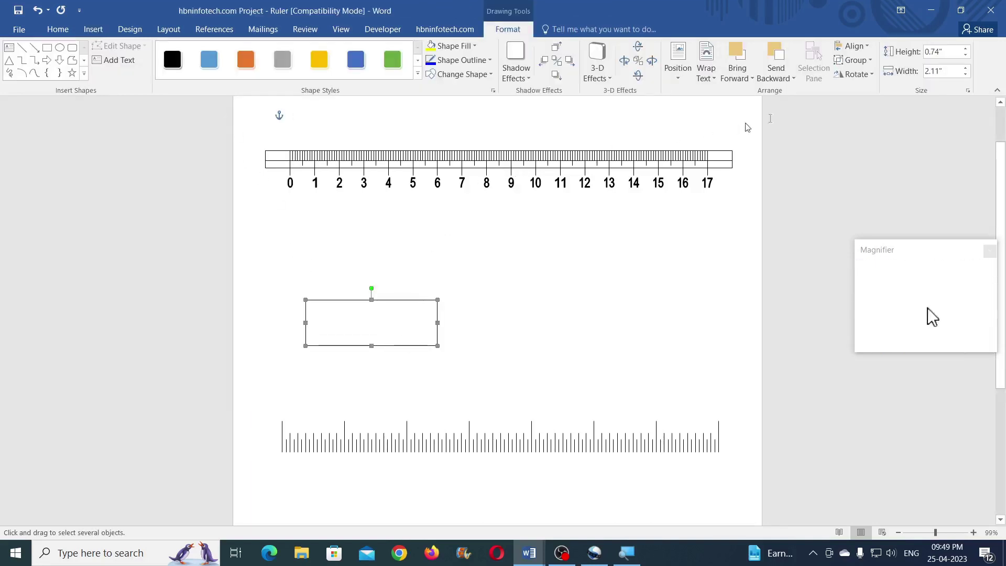
pyautogui.click(950, 51)
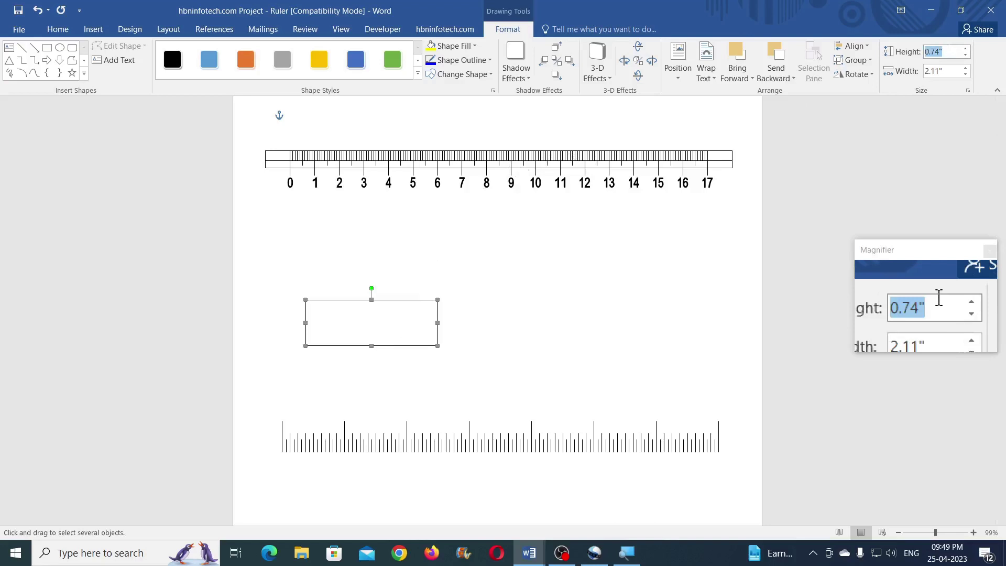
pyautogui.write('0.2')
pyautogui.press('Return')
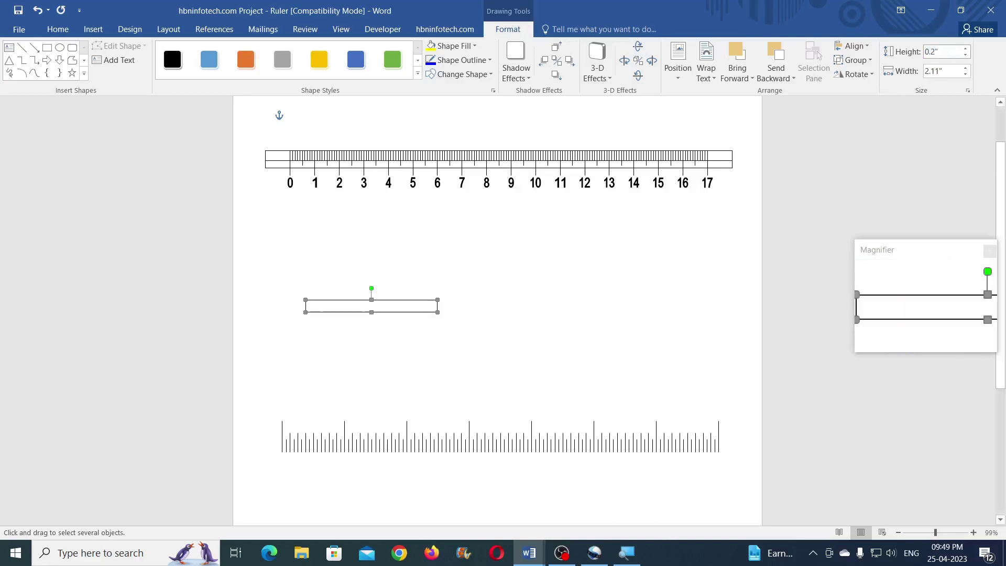
pyautogui.click(510, 305)
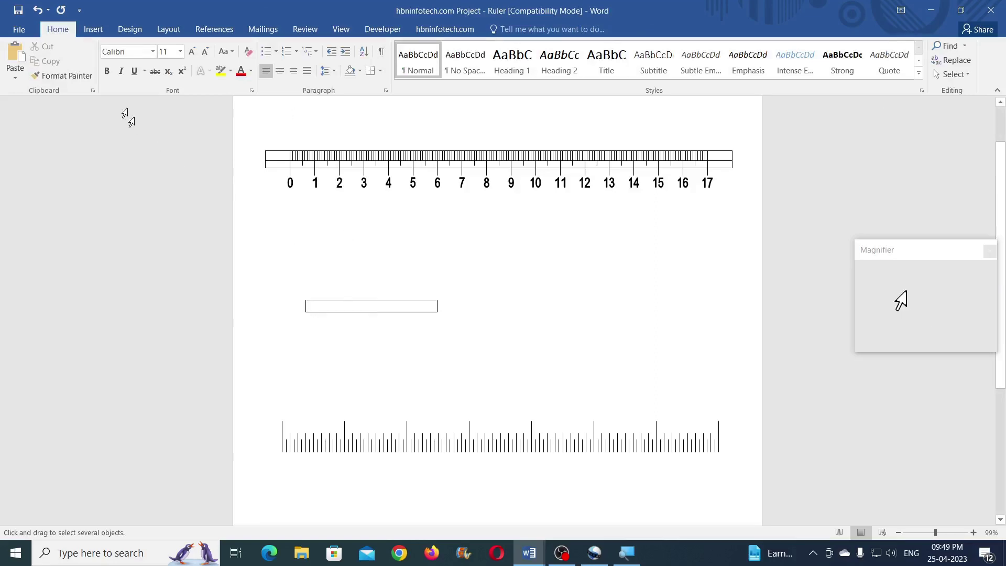
# Change the program's measurement units to centimeters in the advanced display options.
pyautogui.click(20, 31)
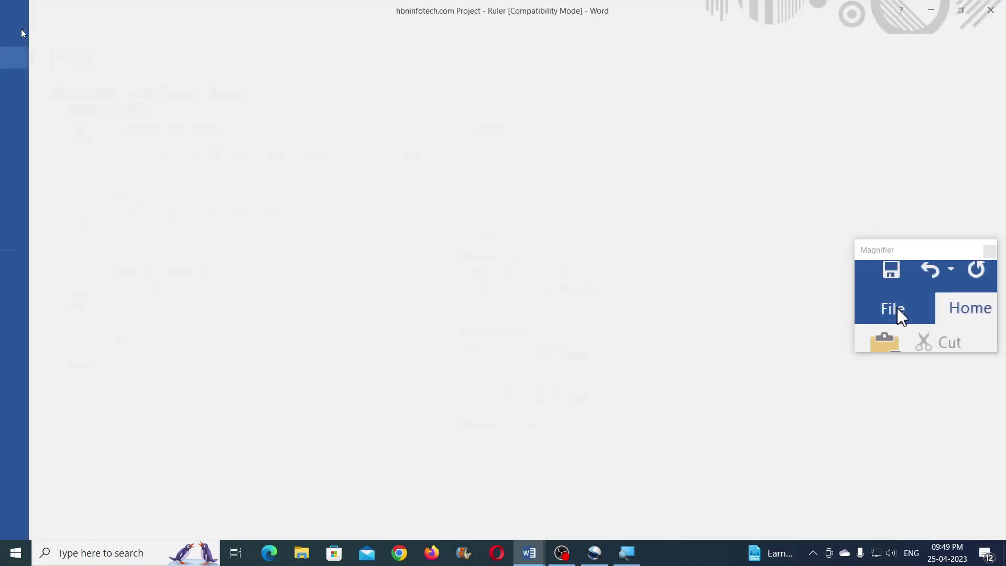
pyautogui.click(27, 295)
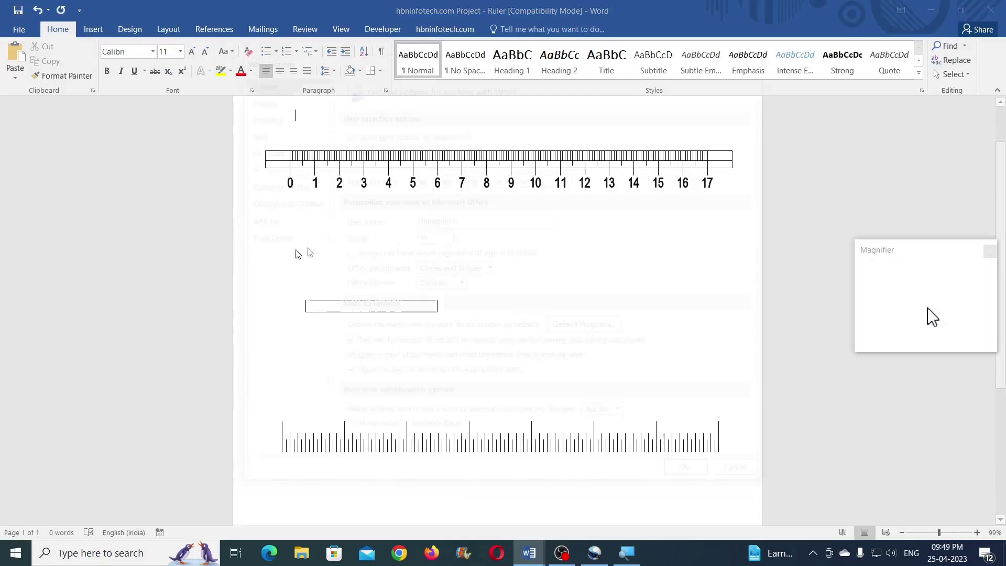
pyautogui.click(269, 168)
pyautogui.scroll(-15, 660, 239)
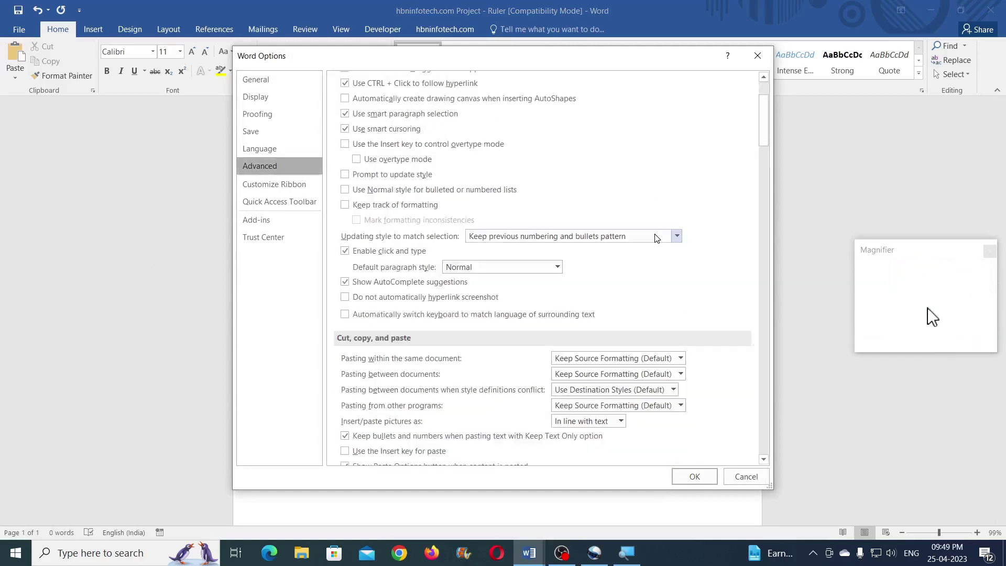
pyautogui.scroll(-2, 660, 239)
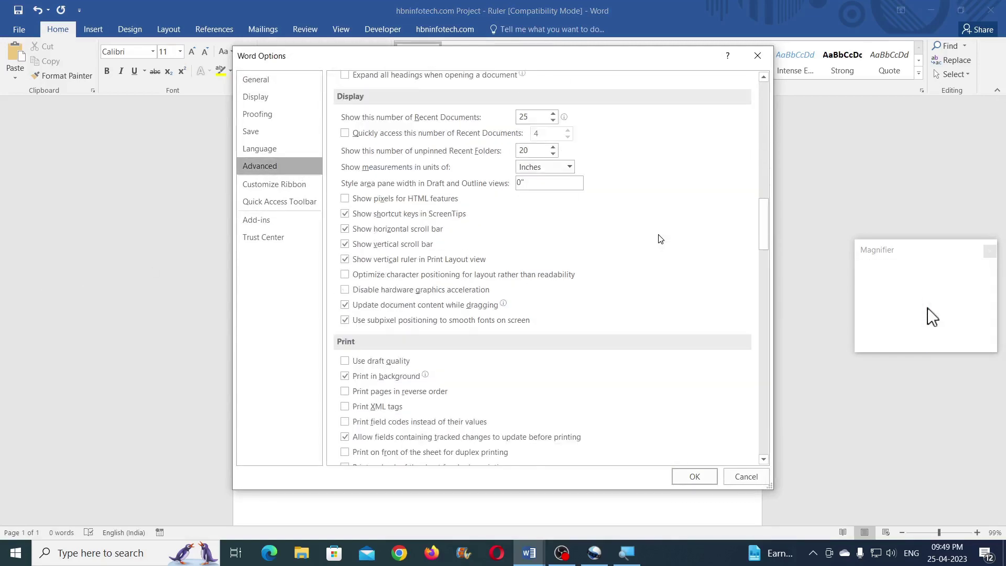
pyautogui.click(564, 168)
pyautogui.click(552, 197)
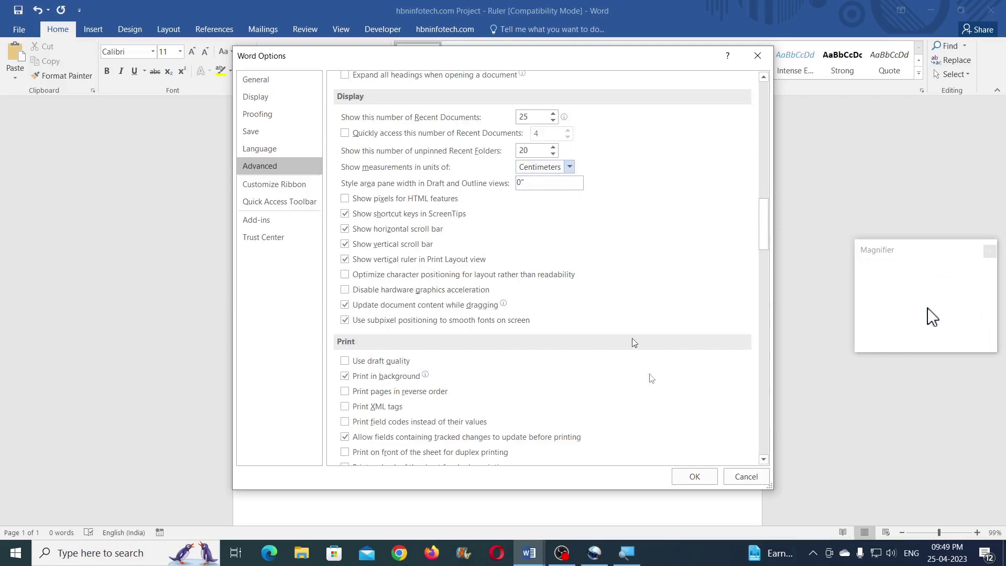
pyautogui.click(681, 480)
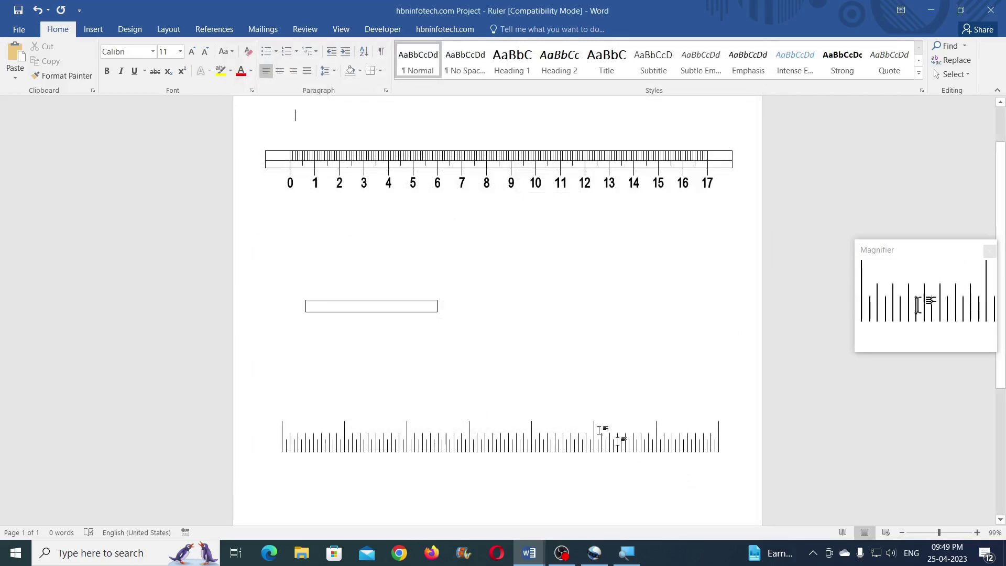
# Set the width of the thin rectangle above the inch scale to 19 cm.
pyautogui.click(354, 309)
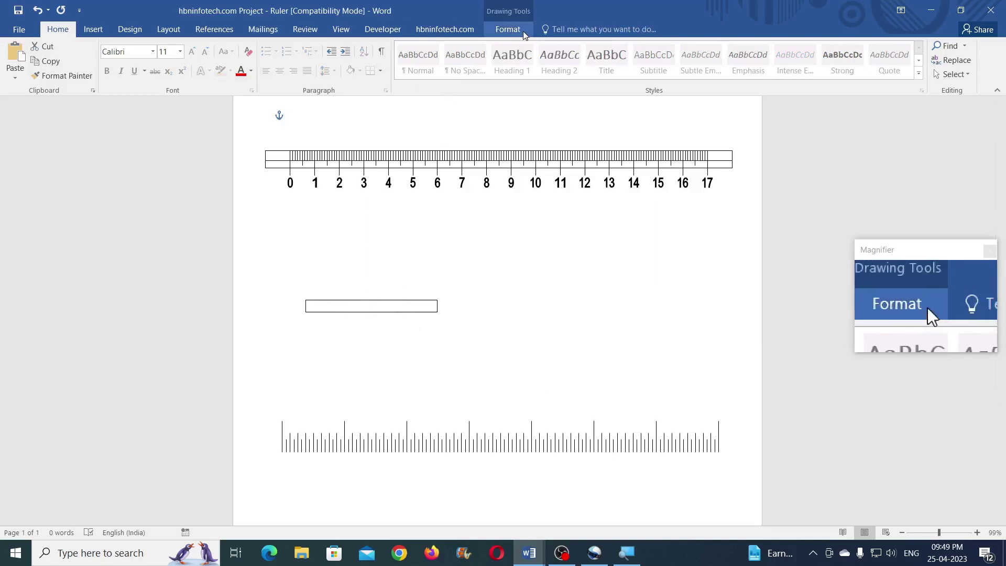
pyautogui.click(507, 30)
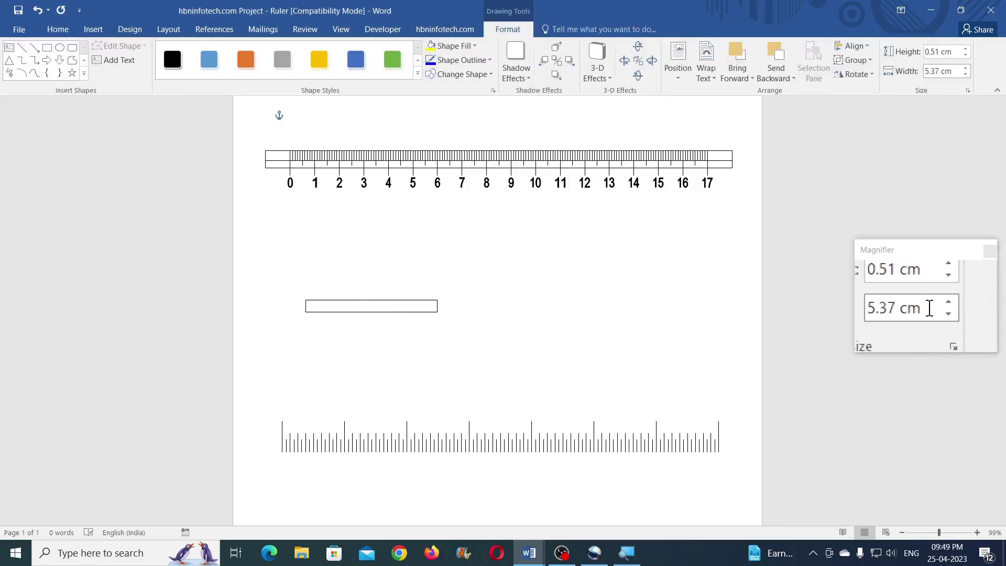
pyautogui.tripleClick(954, 71)
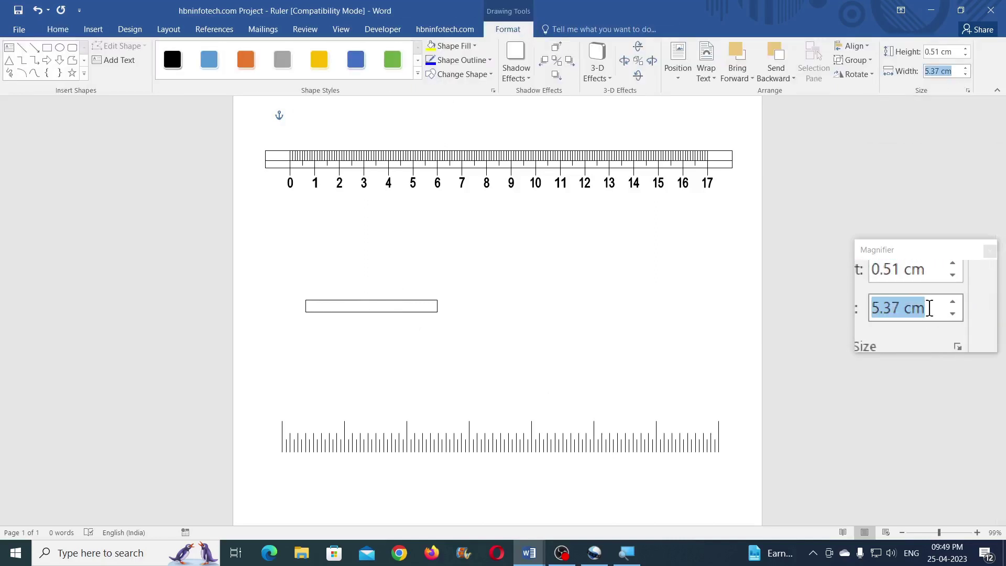
pyautogui.write('19')
pyautogui.press('Return')
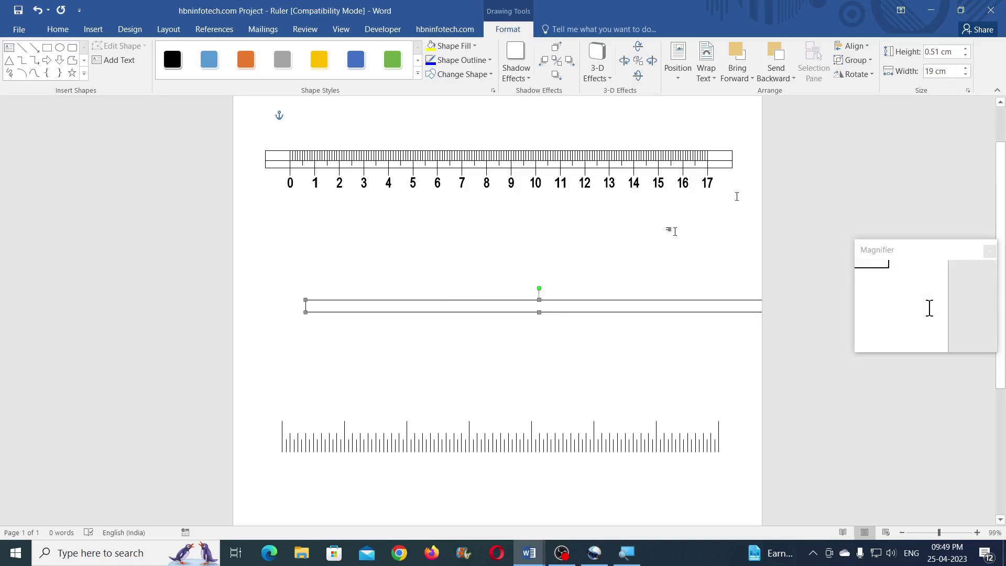
# Align the thin rectangle and the inch tick group by their horizontal centers and bottom edges.
pyautogui.keyDown('shift'); pyautogui.click(453, 450); pyautogui.keyUp('shift')
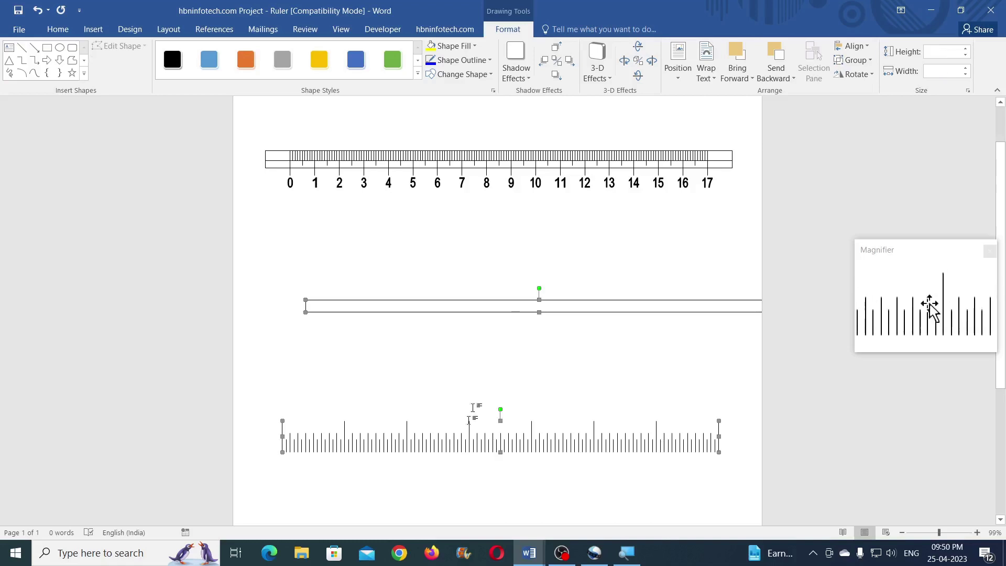
pyautogui.click(856, 49)
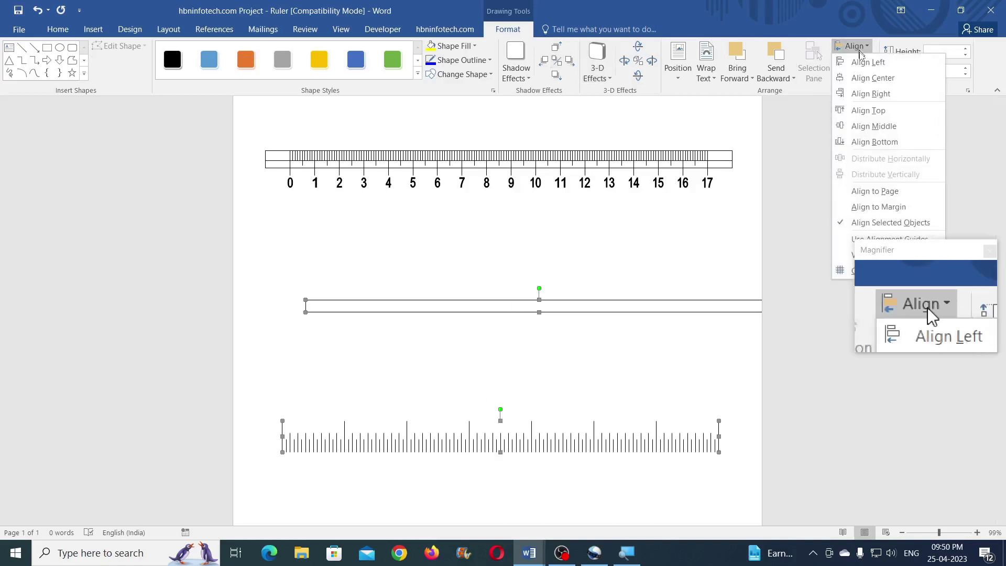
pyautogui.click(880, 84)
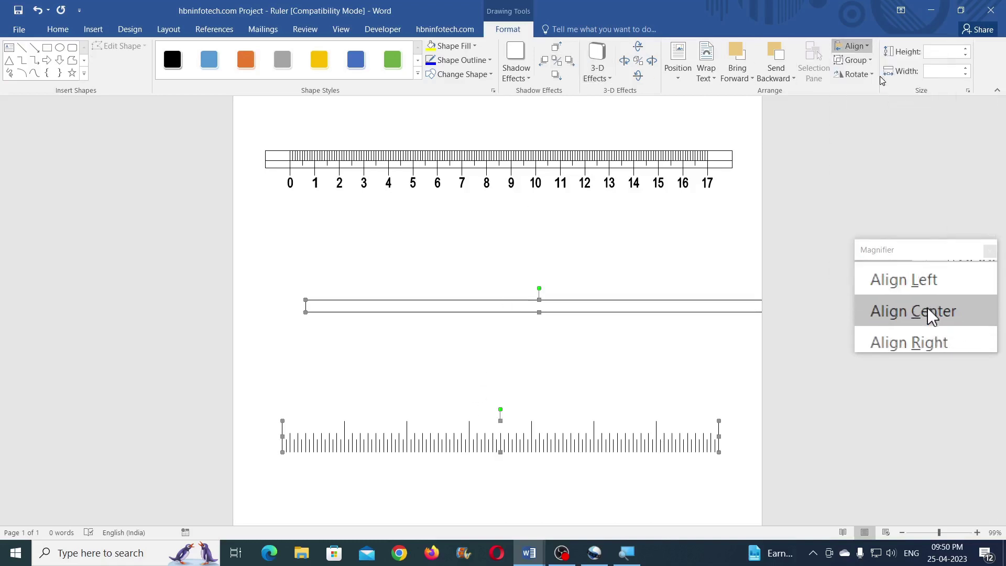
pyautogui.click(868, 49)
pyautogui.click(874, 140)
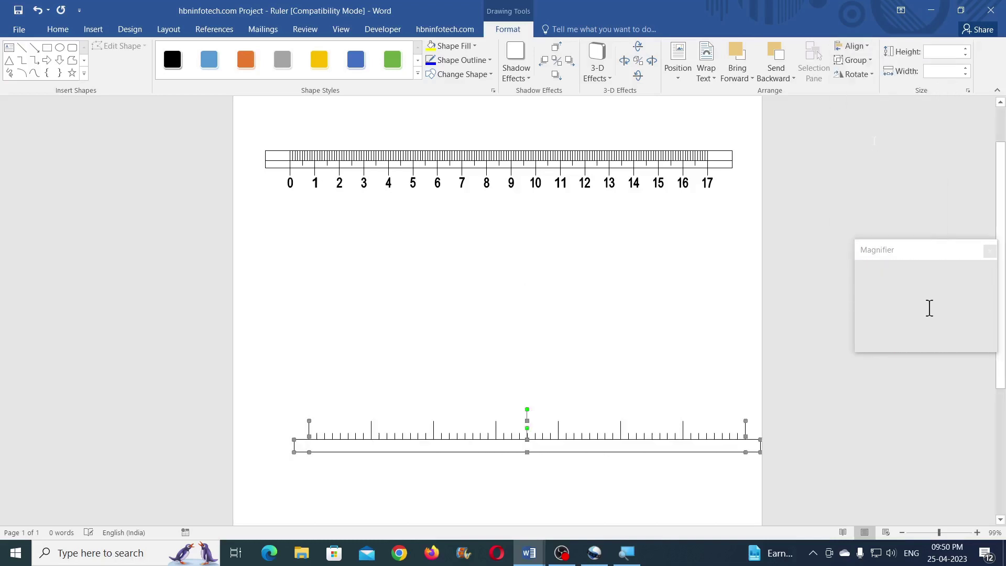
pyautogui.click(295, 115)
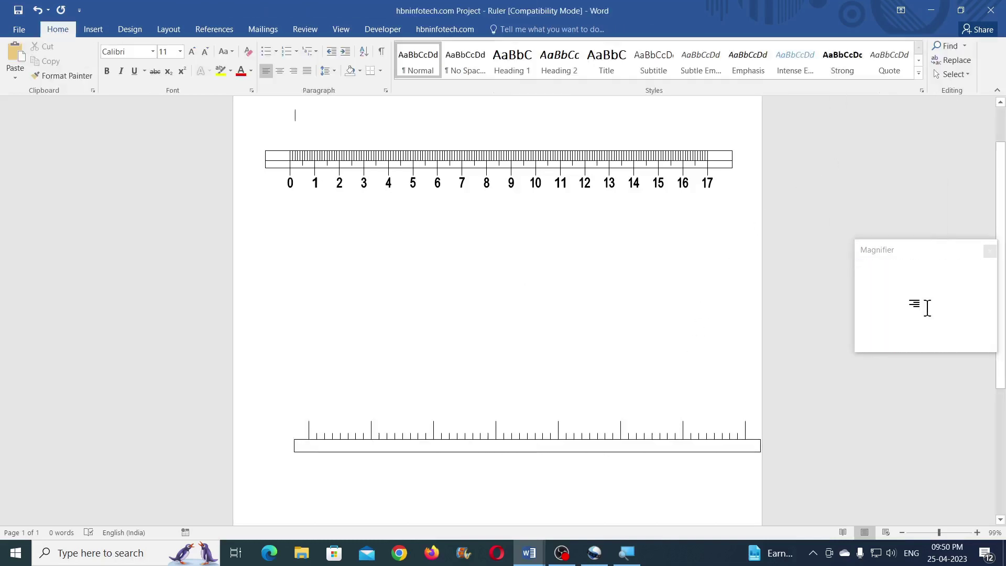
# Remove the fill from the thin 19 cm rectangle on the inch scale.
pyautogui.click(590, 453)
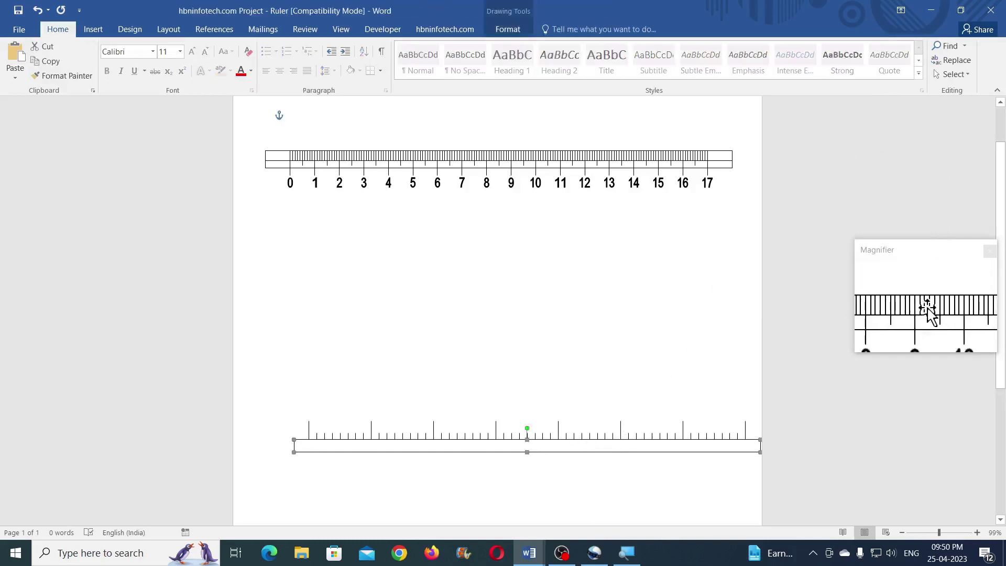
pyautogui.click(504, 30)
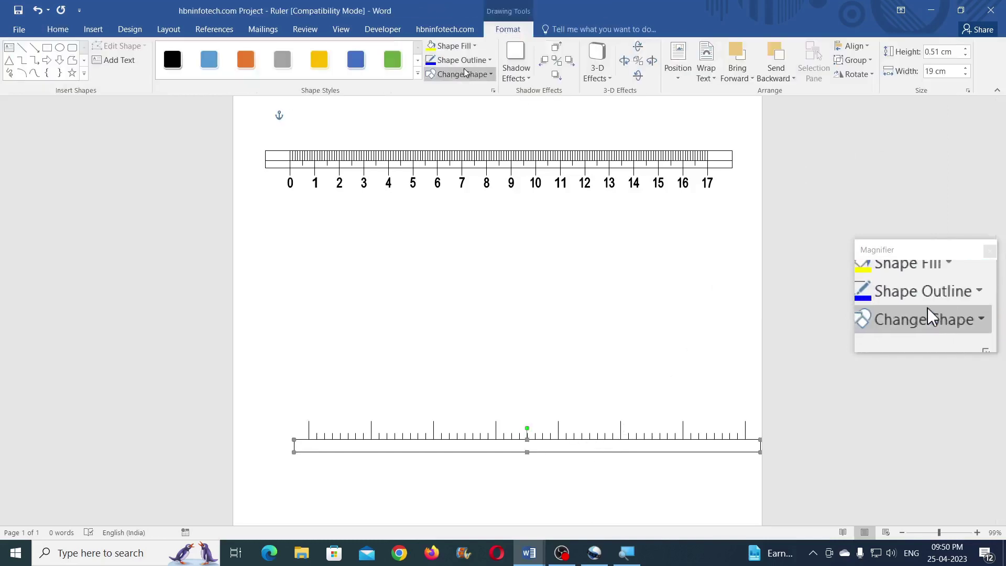
pyautogui.click(455, 46)
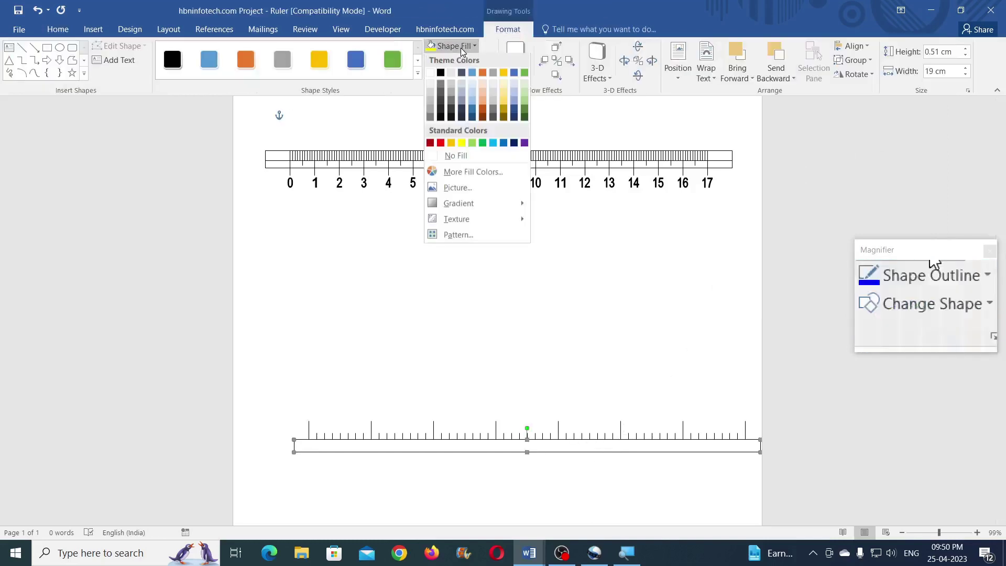
pyautogui.click(461, 160)
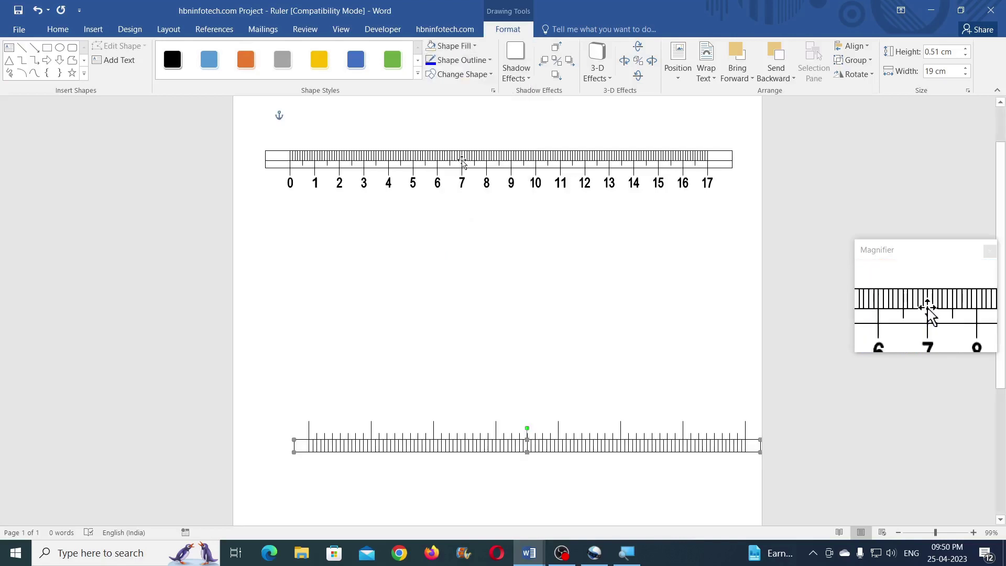
# Group the thin rectangle with the inch ticks and move the group up and left, fully inside the page.
pyautogui.keyDown('shift'); pyautogui.click(559, 430); pyautogui.keyUp('shift')
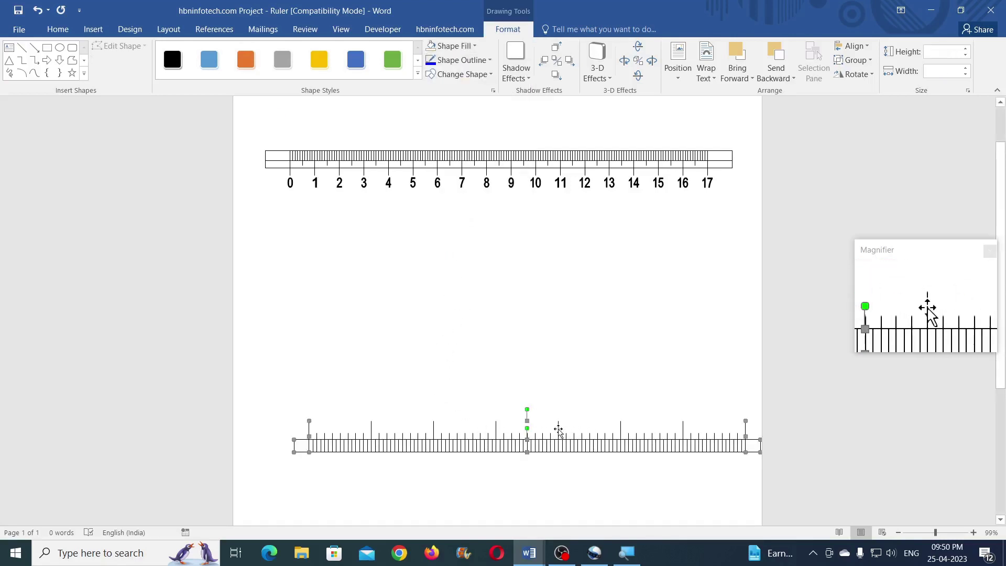
pyautogui.click(872, 62)
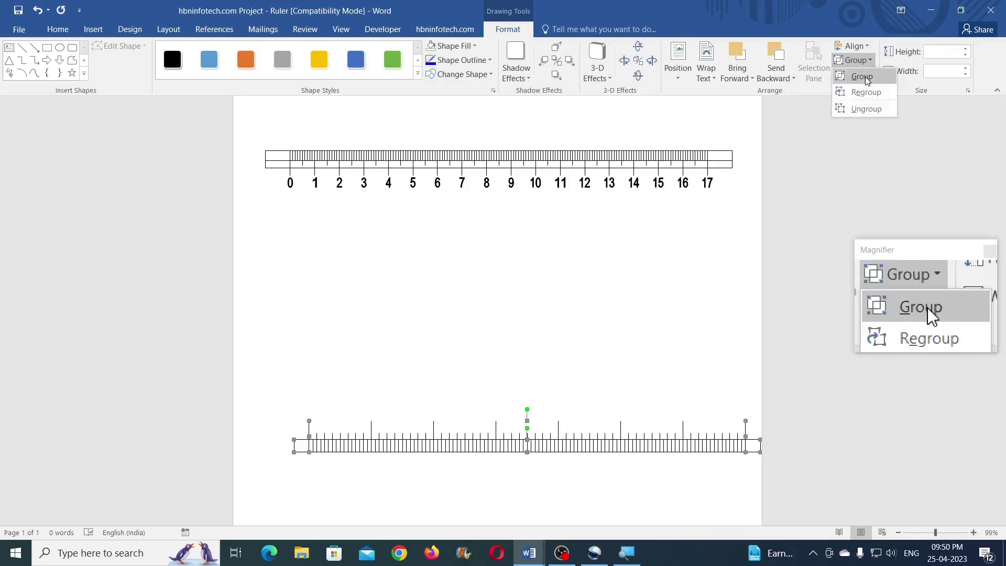
pyautogui.click(865, 75)
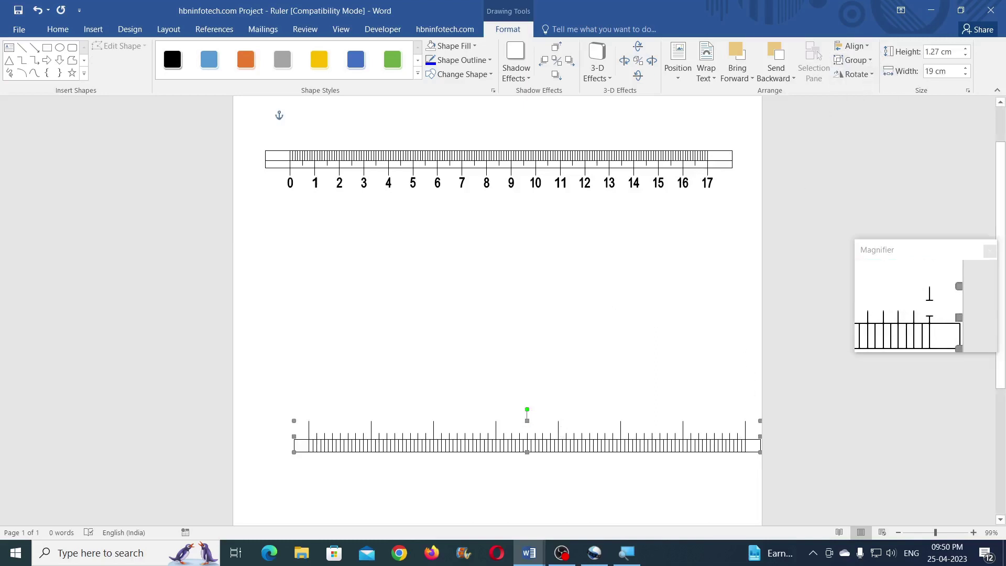
pyautogui.moveTo(753, 453); pyautogui.dragTo(714, 406)
pyautogui.click(755, 380)
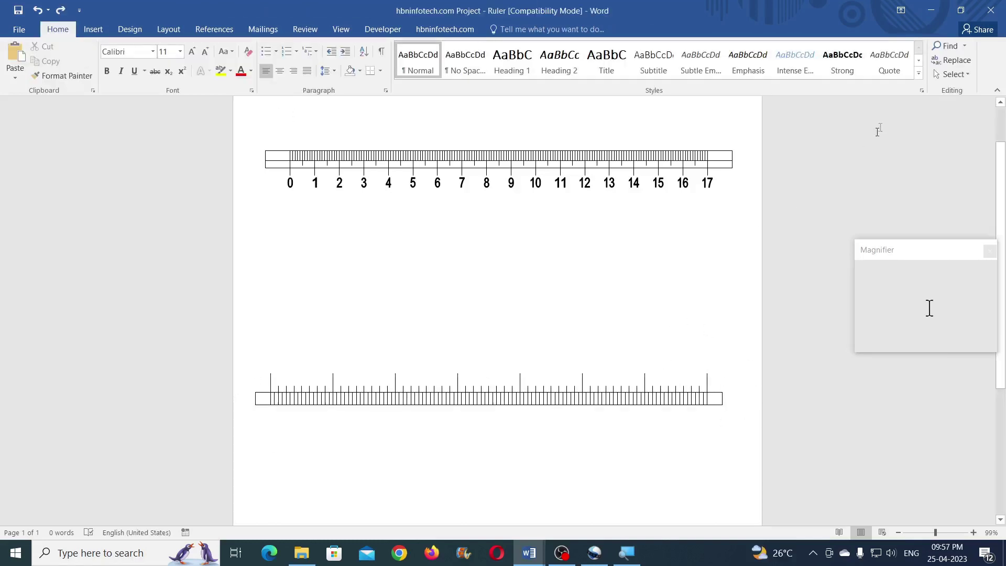
# Select the centimeter scale together with its 0 to 17 numbers and group them into one object.
pyautogui.click(958, 74)
pyautogui.click(838, 104)
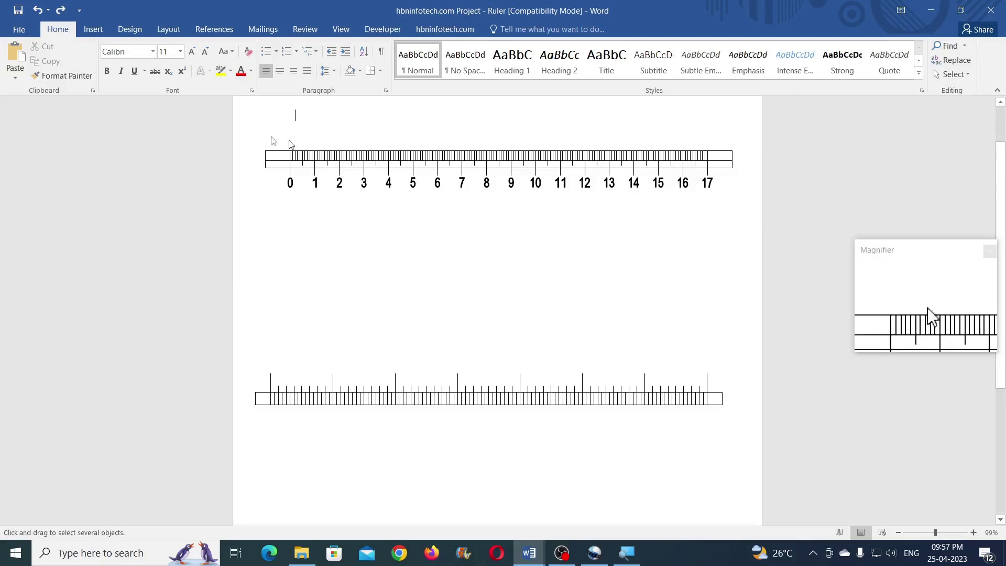
pyautogui.moveTo(251, 135)
pyautogui.mouseDown()
pyautogui.moveTo(658, 241)
pyautogui.moveTo(756, 235)
pyautogui.mouseUp()
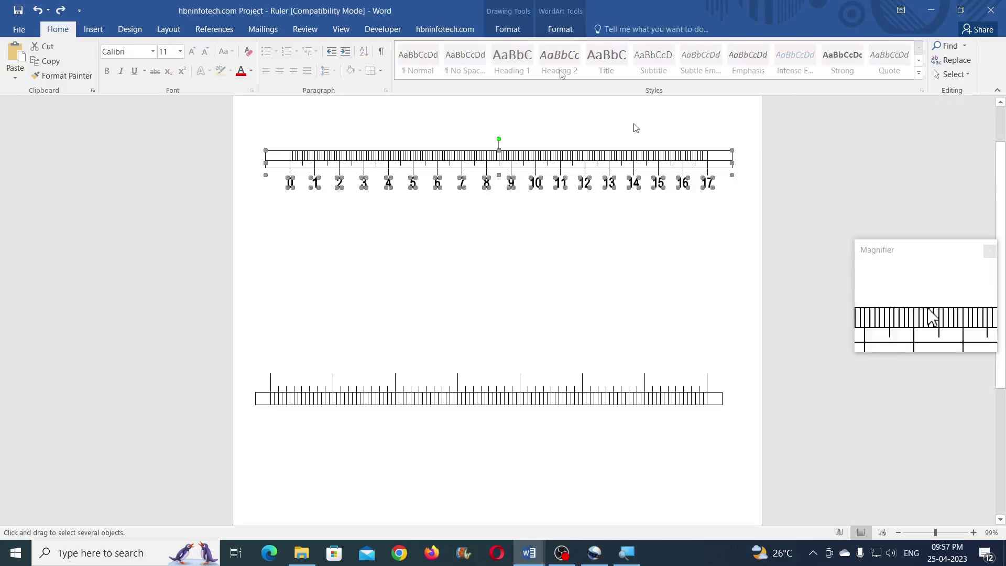
pyautogui.click(560, 31)
pyautogui.click(833, 60)
pyautogui.click(839, 77)
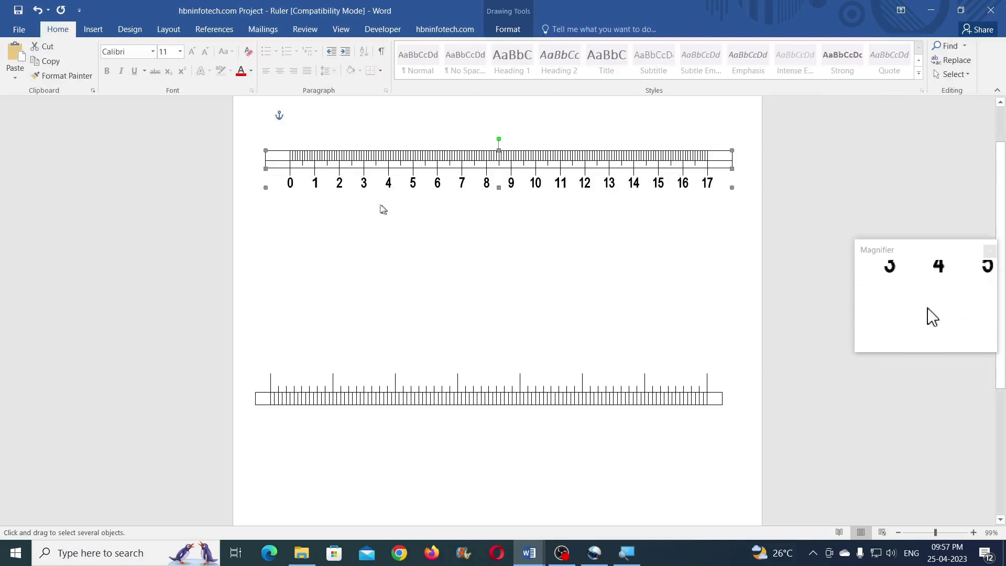
# Draw a rectangle about 10.9 cm wide and 3.97 cm high between the centimeter and inch scales.
pyautogui.click(92, 28)
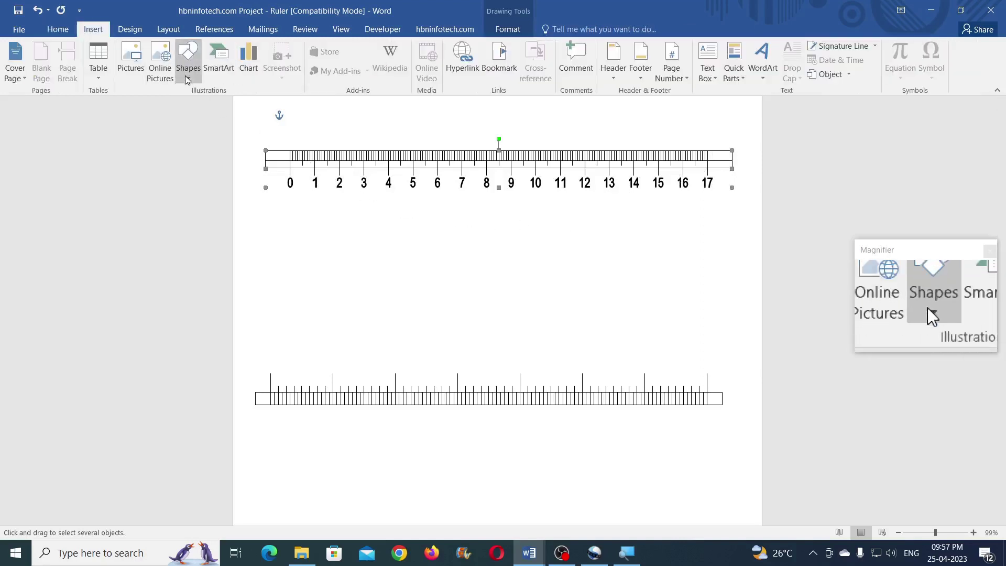
pyautogui.click(188, 59)
pyautogui.click(222, 106)
pyautogui.moveTo(305, 228); pyautogui.dragTo(573, 325)
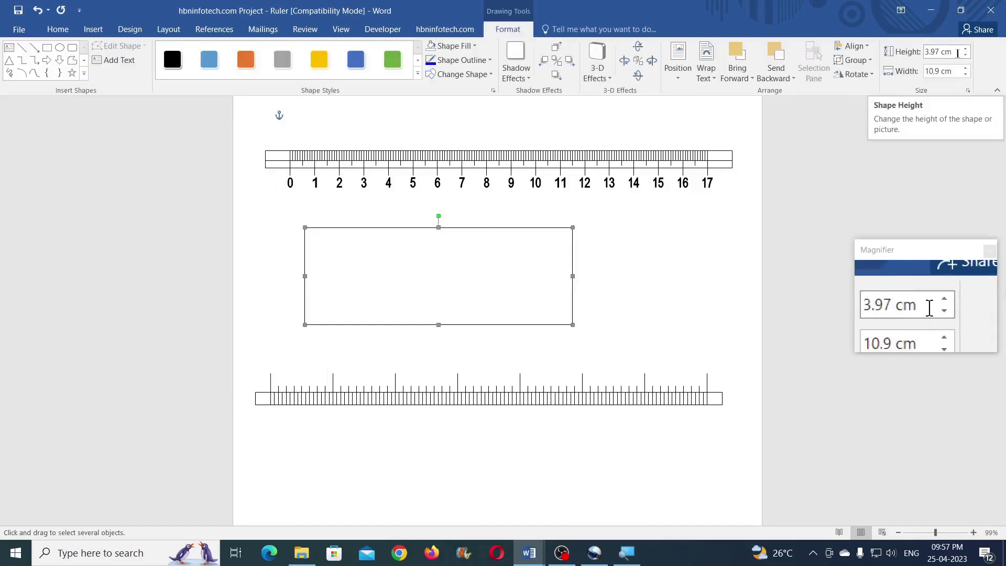
# Set the new rectangle's height to 5 cm and width to 19 cm, and give it no fill.
pyautogui.moveTo(959, 52); pyautogui.dragTo(754, 62)
pyautogui.write('5')
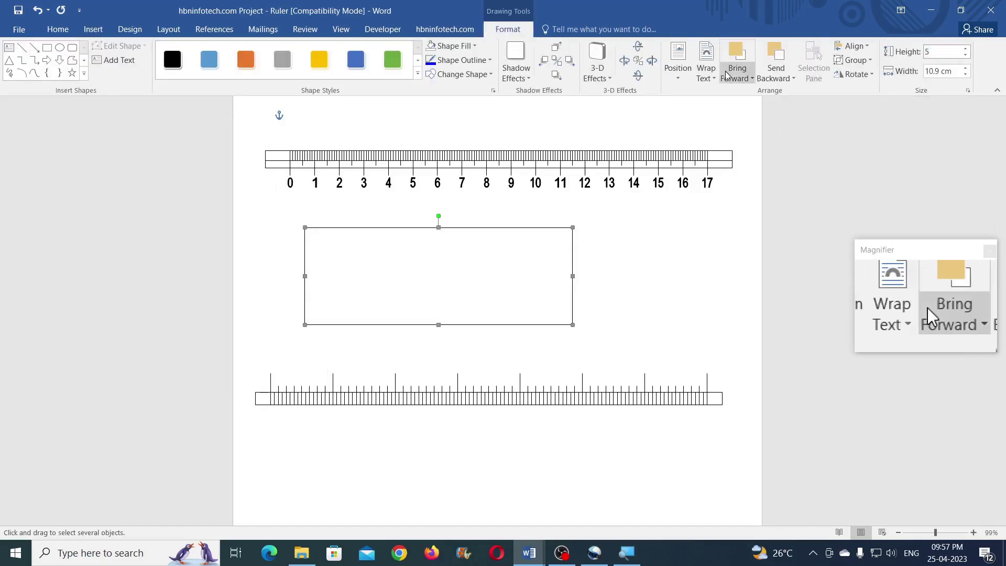
pyautogui.press('Tab')
pyautogui.write('1')
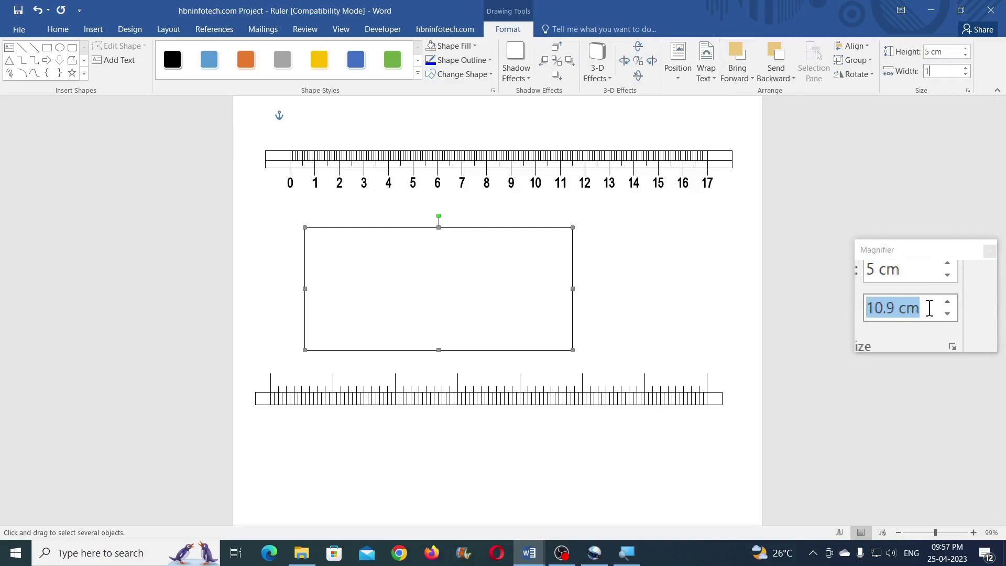
pyautogui.write('9')
pyautogui.press('Return')
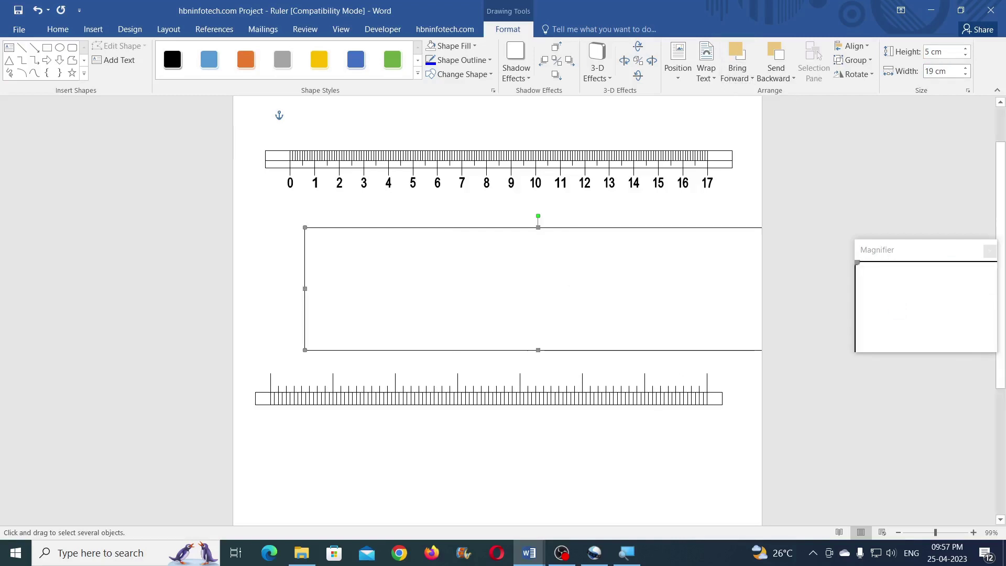
pyautogui.click(449, 46)
pyautogui.click(457, 158)
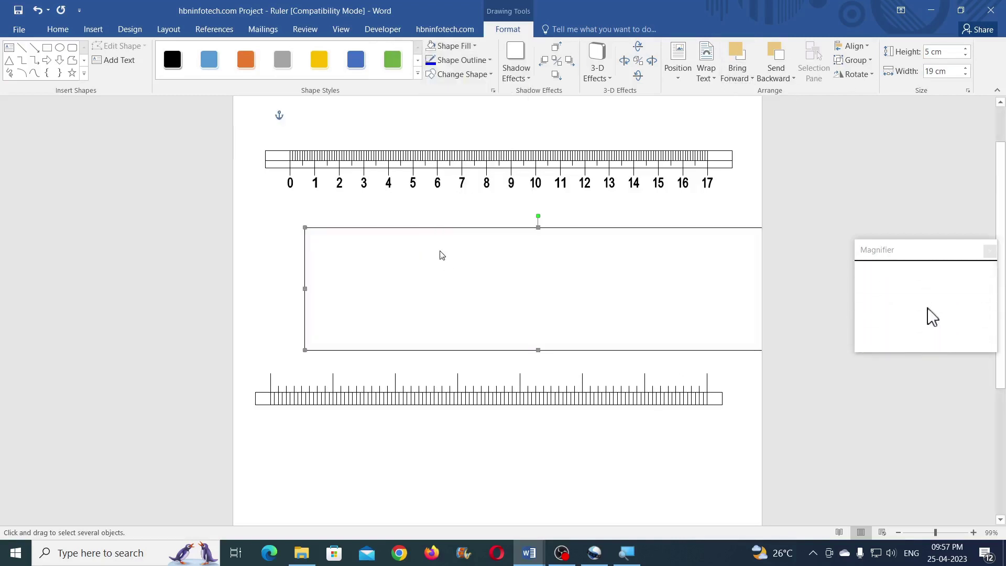
# Align the 5 cm high rectangle and the centimeter scale by horizontal centers and top edges, and group them.
pyautogui.keyDown('shift'); pyautogui.click(412, 167); pyautogui.keyUp('shift')
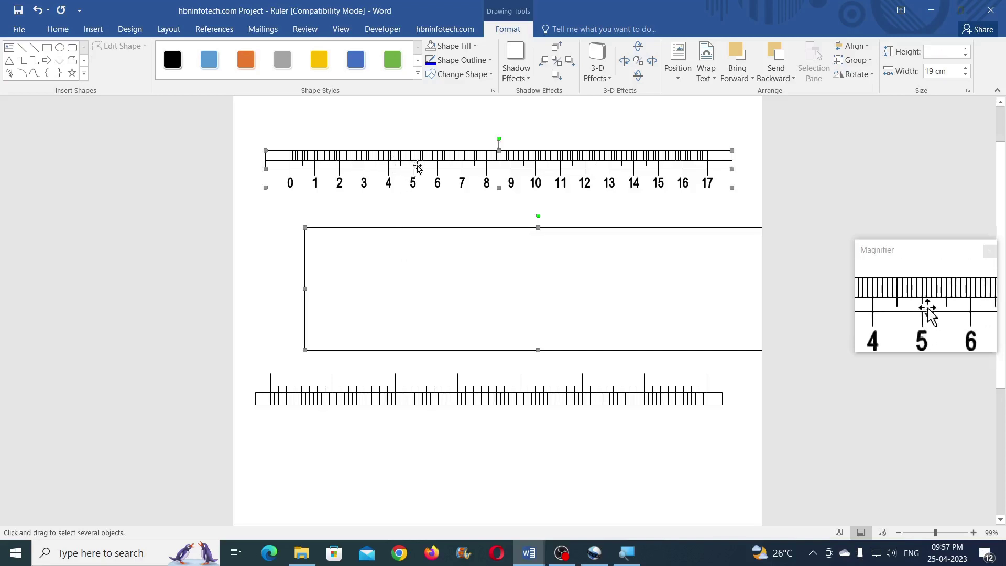
pyautogui.click(853, 47)
pyautogui.click(873, 78)
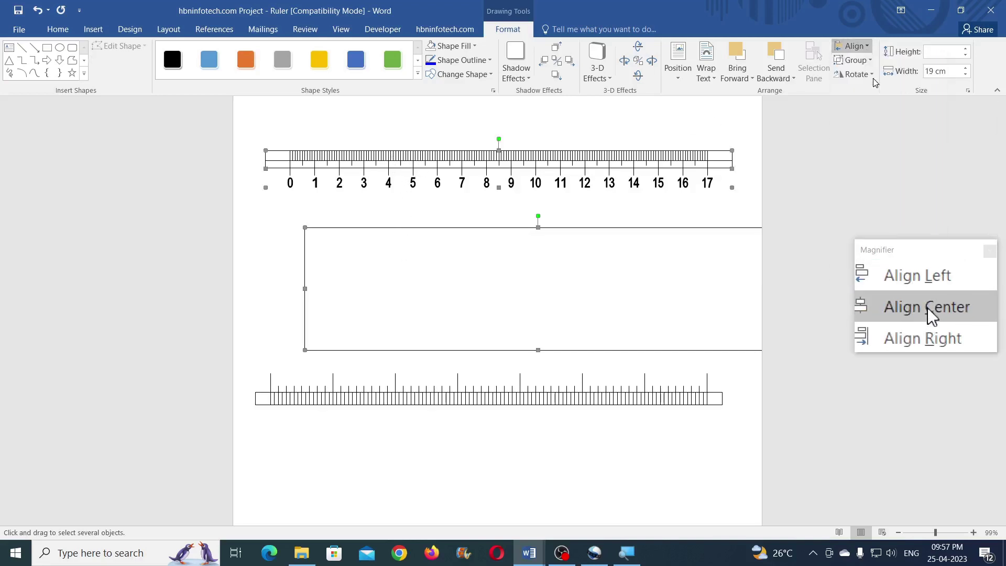
pyautogui.click(863, 45)
pyautogui.click(874, 108)
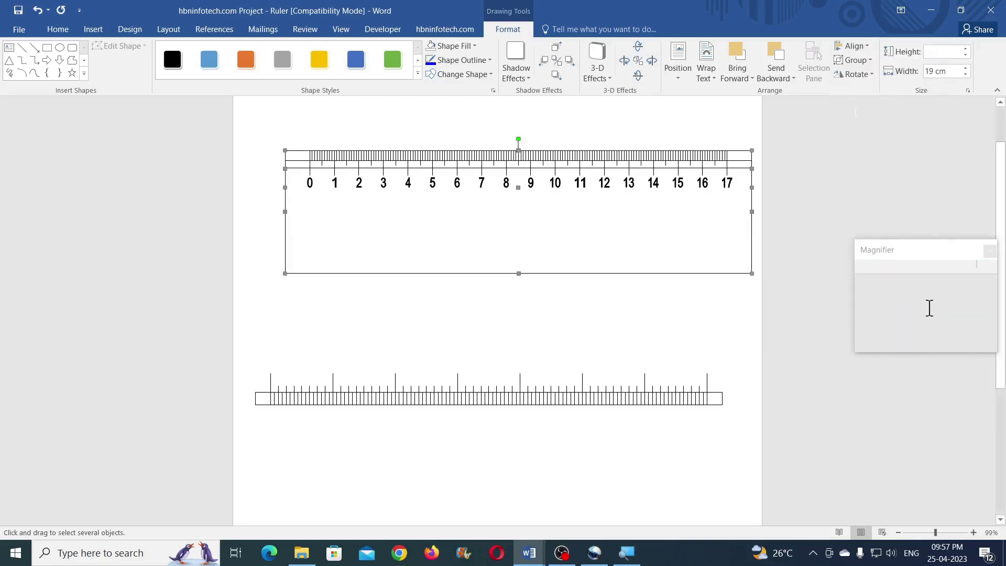
pyautogui.click(854, 60)
pyautogui.click(862, 77)
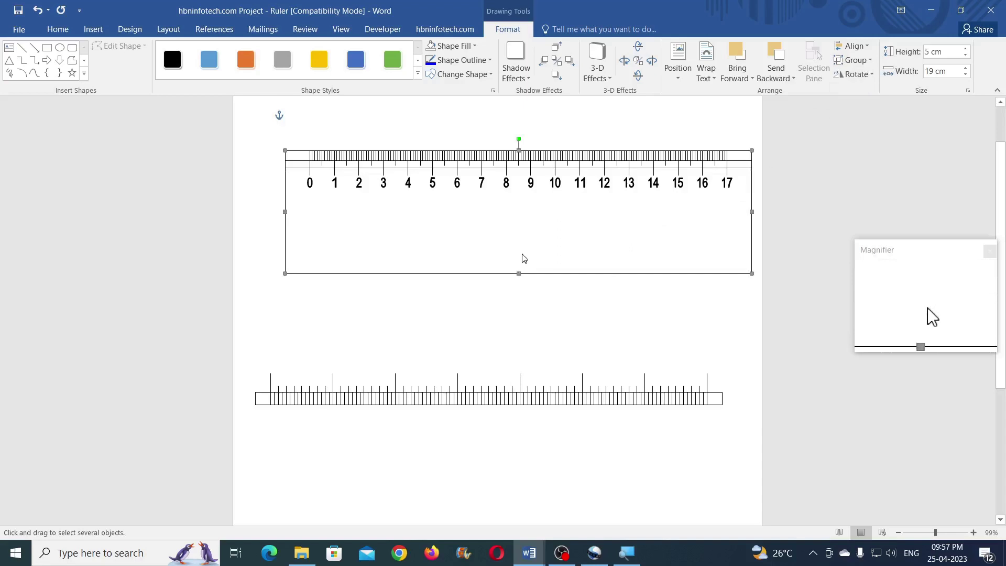
# Align the inch scale with the centimeter ruler group by horizontal centers and bottom edges, and group the two.
pyautogui.keyDown('shift'); pyautogui.click(521, 393); pyautogui.keyUp('shift')
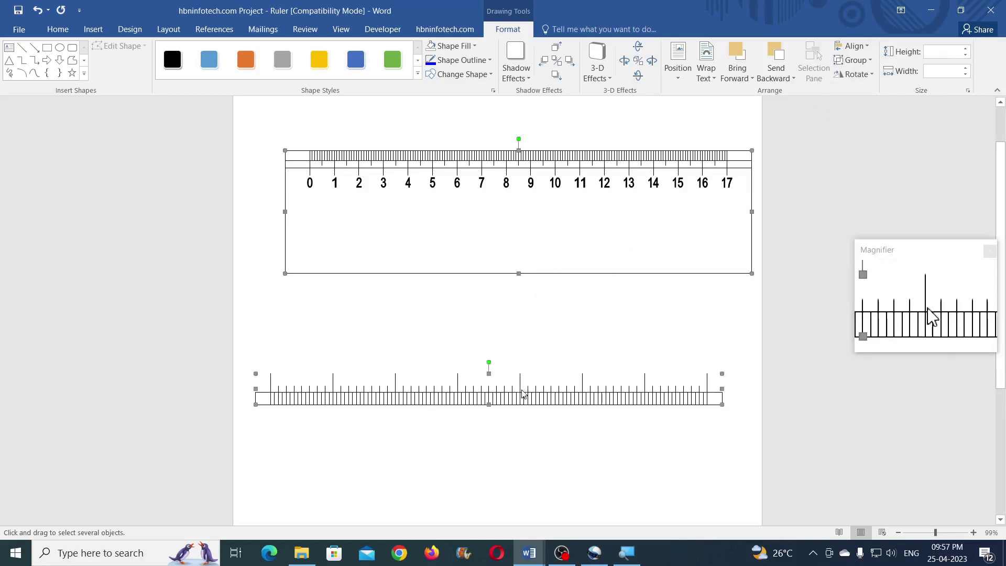
pyautogui.click(852, 45)
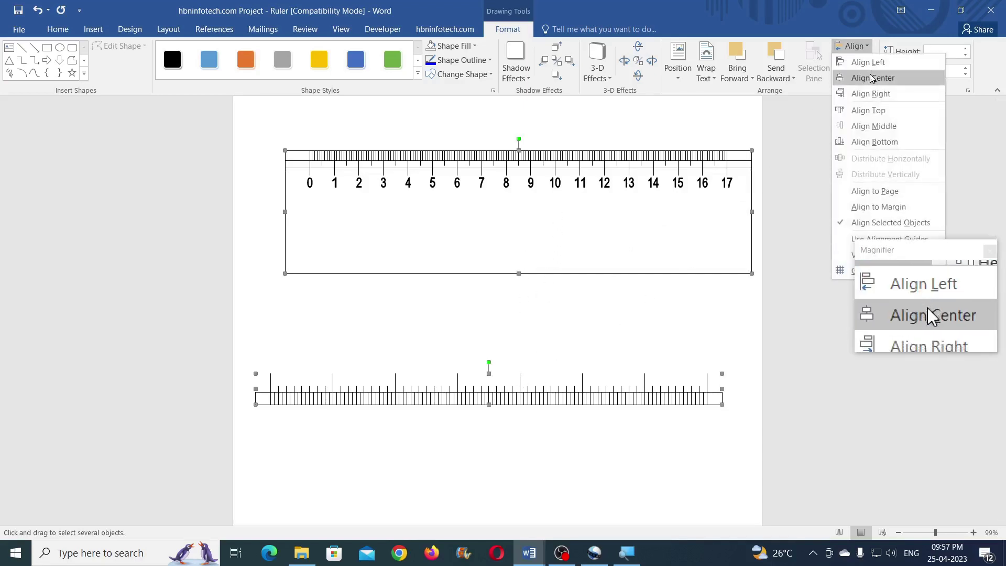
pyautogui.click(862, 75)
pyautogui.click(865, 50)
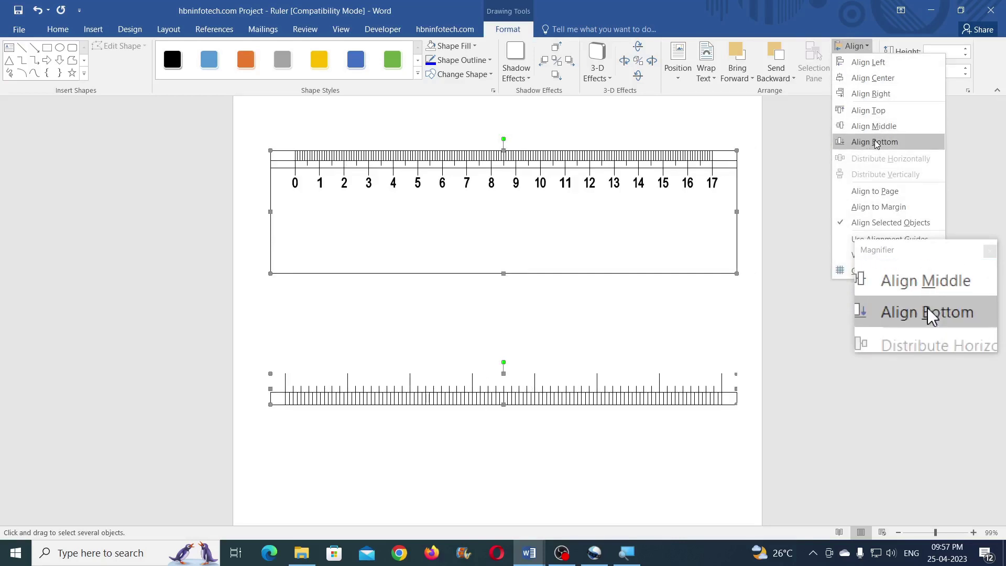
pyautogui.click(875, 140)
pyautogui.click(854, 60)
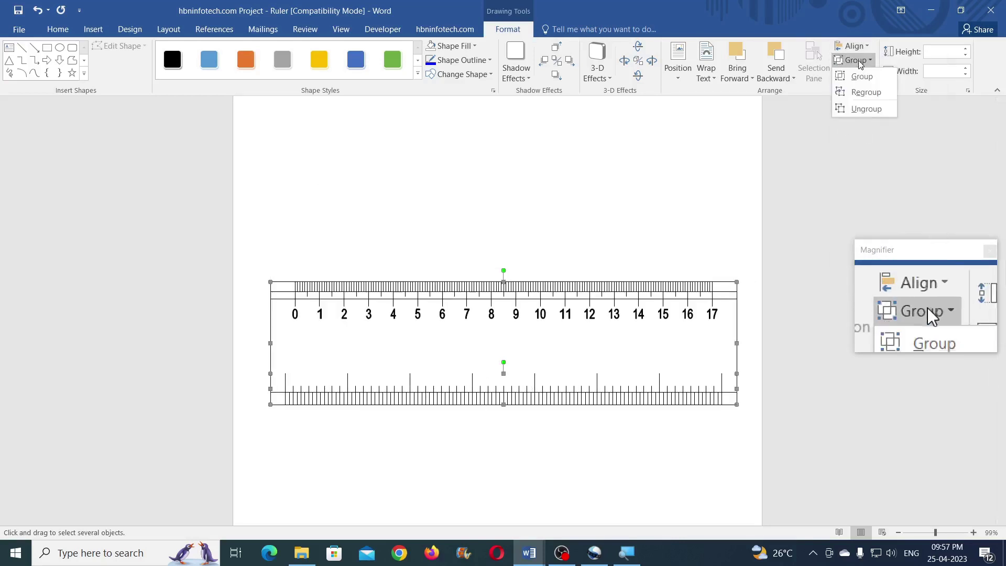
pyautogui.click(861, 77)
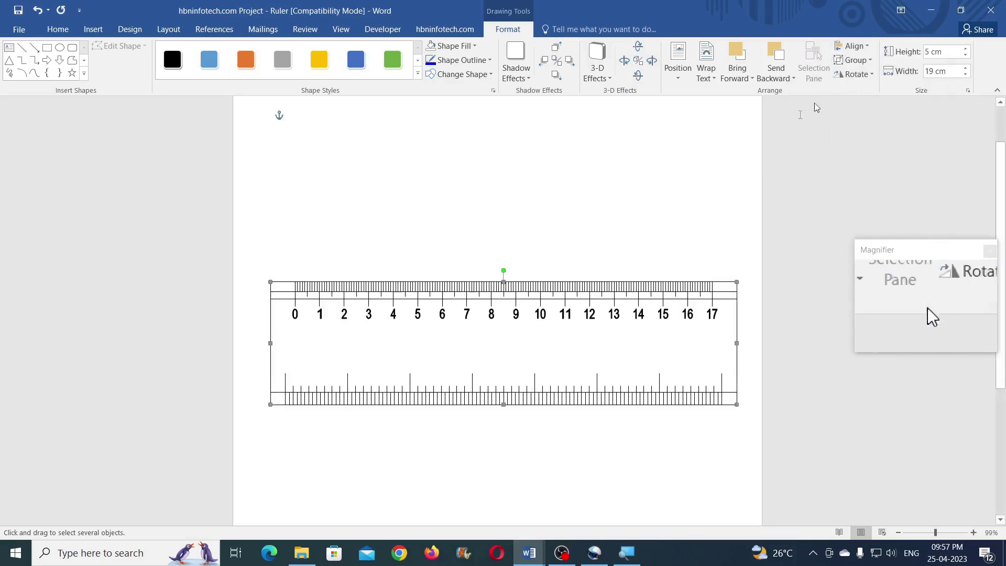
pyautogui.click(652, 202)
# Draw a rectangle about 8.73 cm wide above the ruler and set its size to 1.5 cm high and 19 cm wide.
pyautogui.click(93, 28)
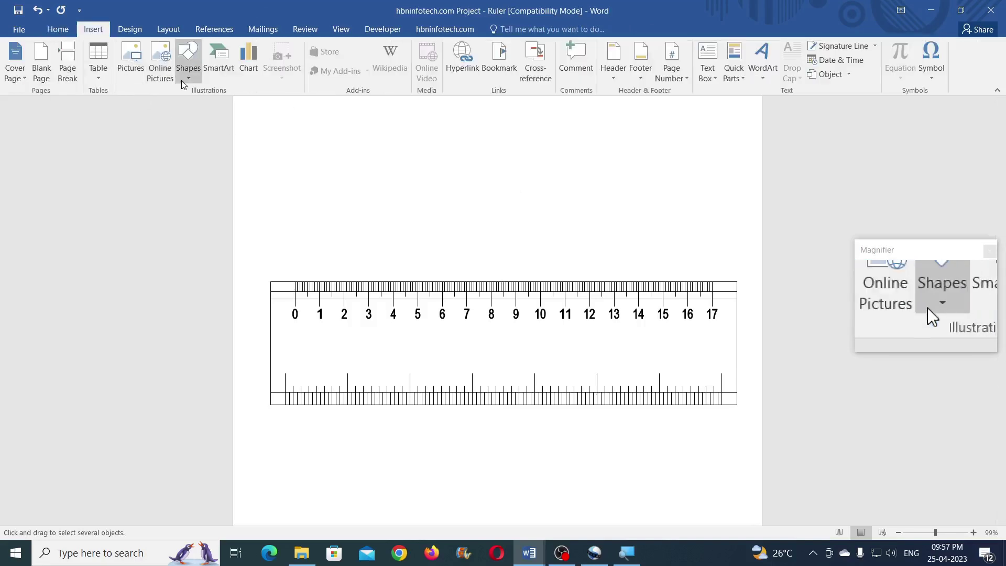
pyautogui.click(188, 58)
pyautogui.click(221, 109)
pyautogui.moveTo(286, 165); pyautogui.dragTo(500, 199)
pyautogui.click(957, 53)
pyautogui.write('1.5')
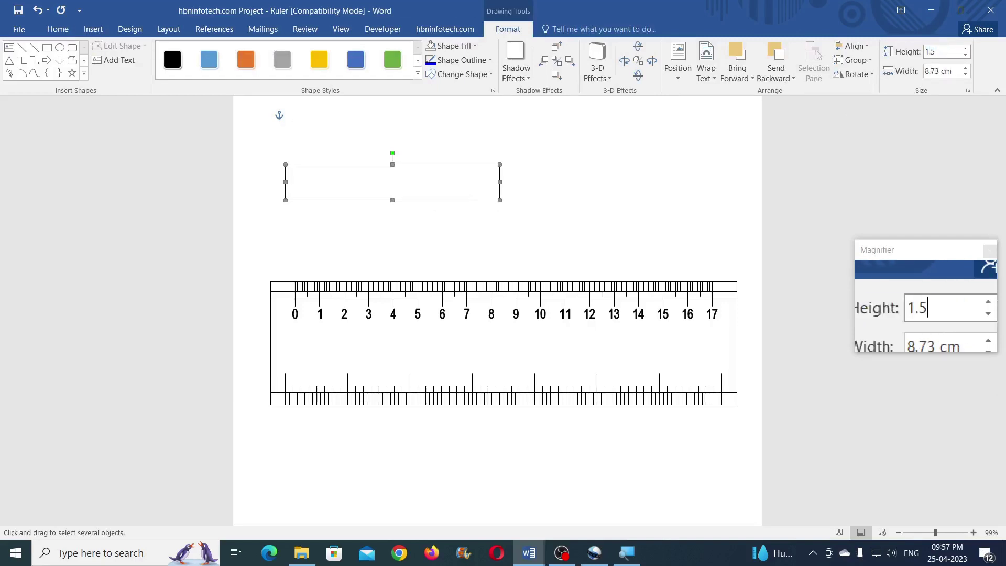
pyautogui.click(956, 71)
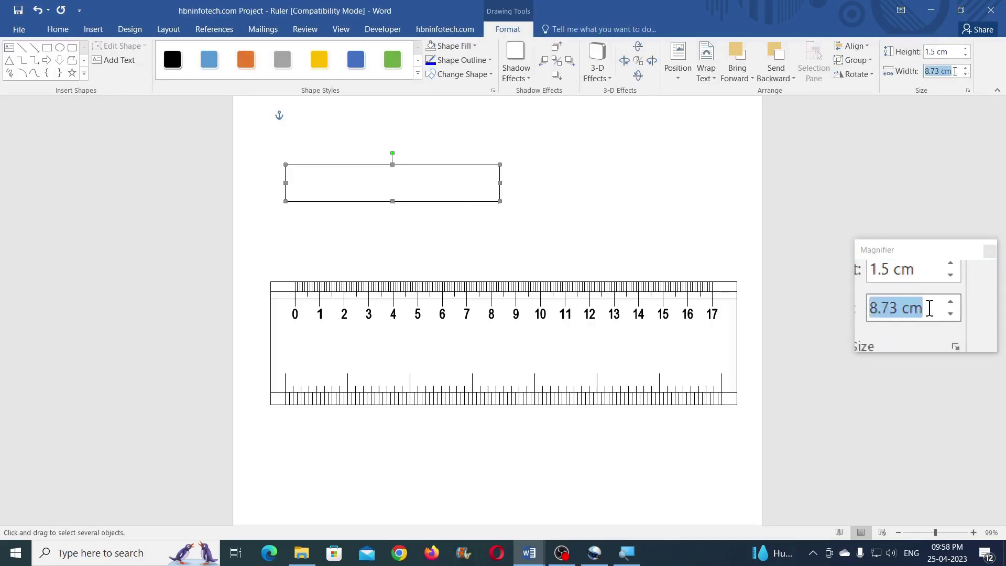
pyautogui.write('19')
pyautogui.press('Return')
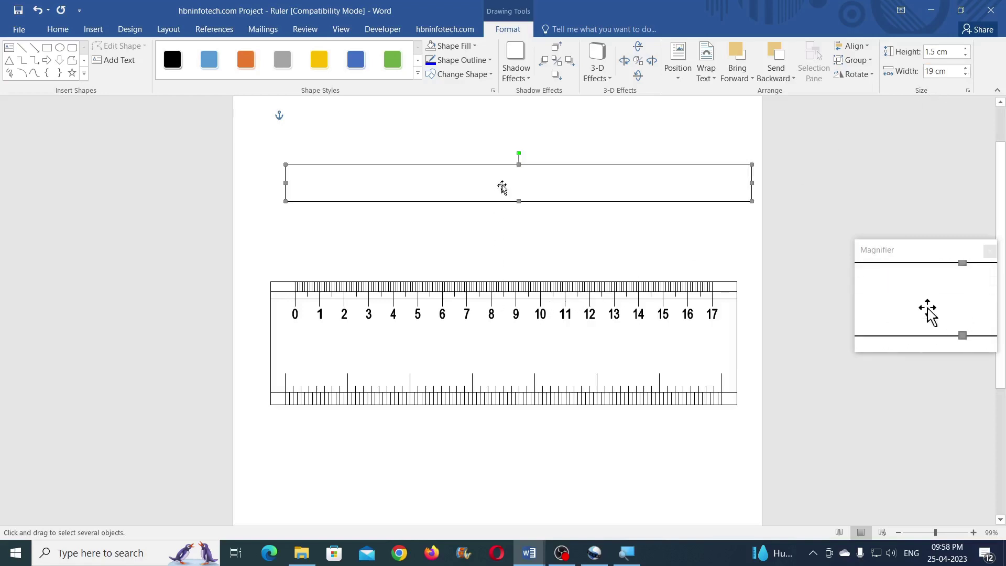
# Align the 1.5 cm high rectangle and the ruler group by their horizontal centers and vertical middles.
pyautogui.keyDown('shift'); pyautogui.click(498, 300); pyautogui.keyUp('shift')
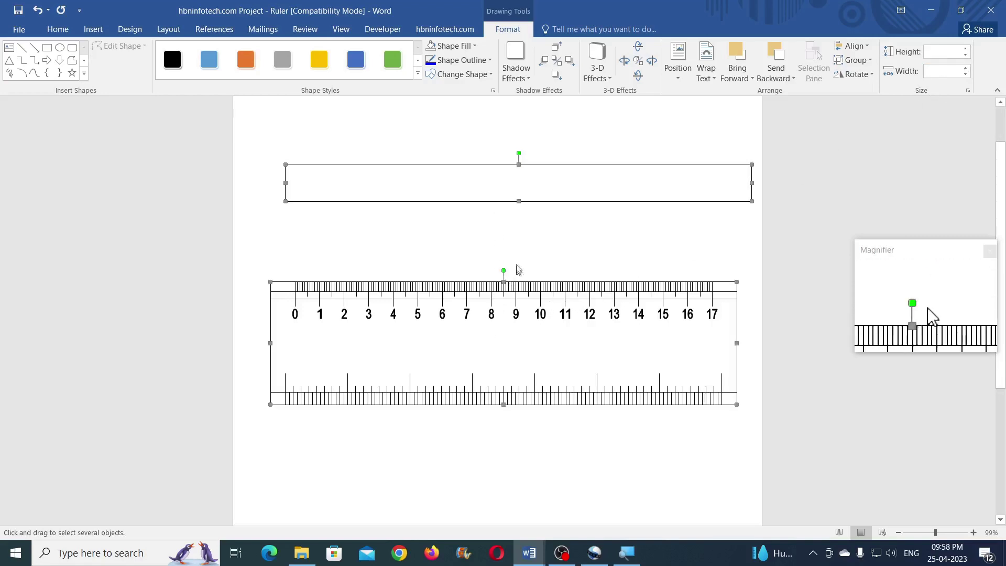
pyautogui.click(852, 47)
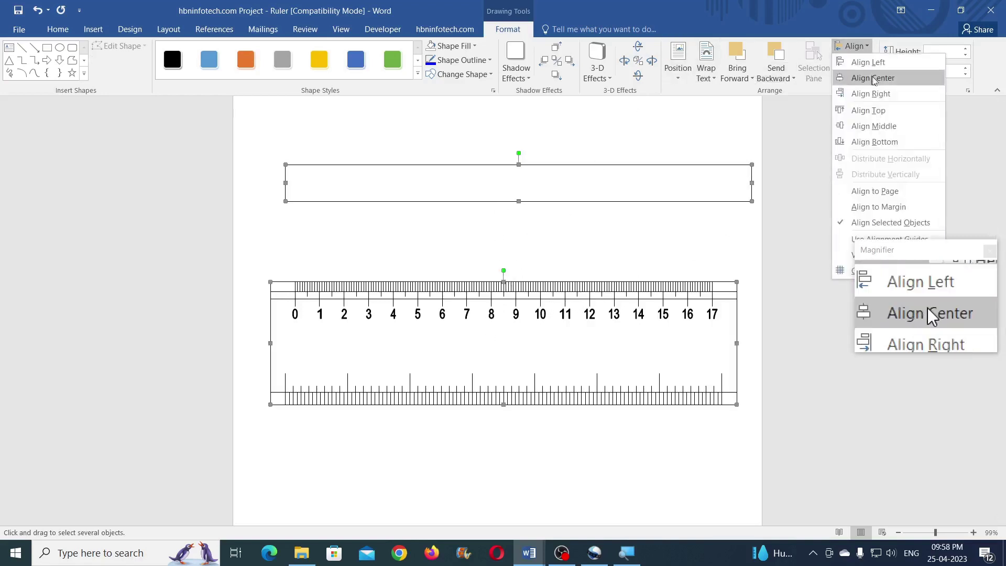
pyautogui.click(873, 79)
pyautogui.click(852, 46)
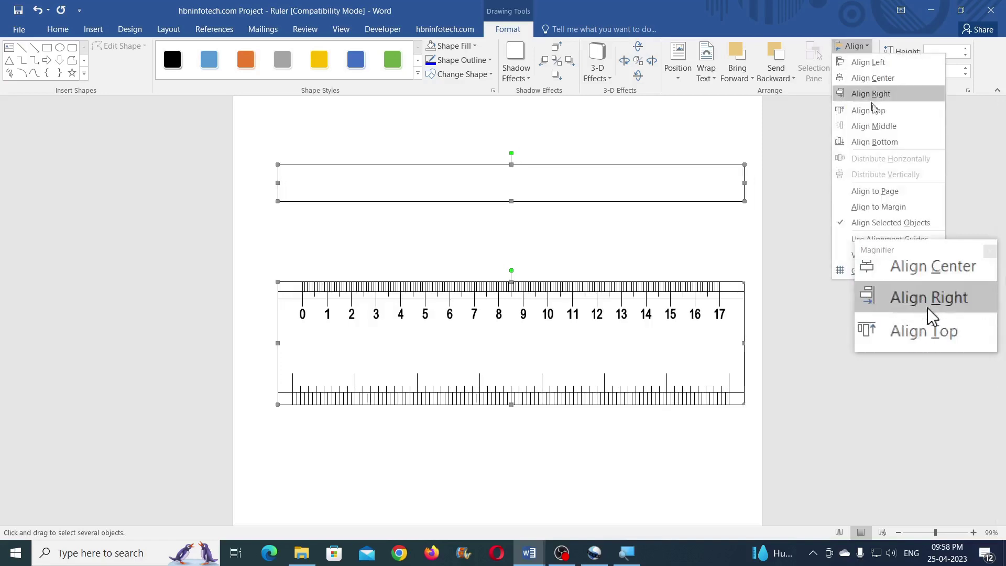
pyautogui.click(880, 128)
pyautogui.click(646, 168)
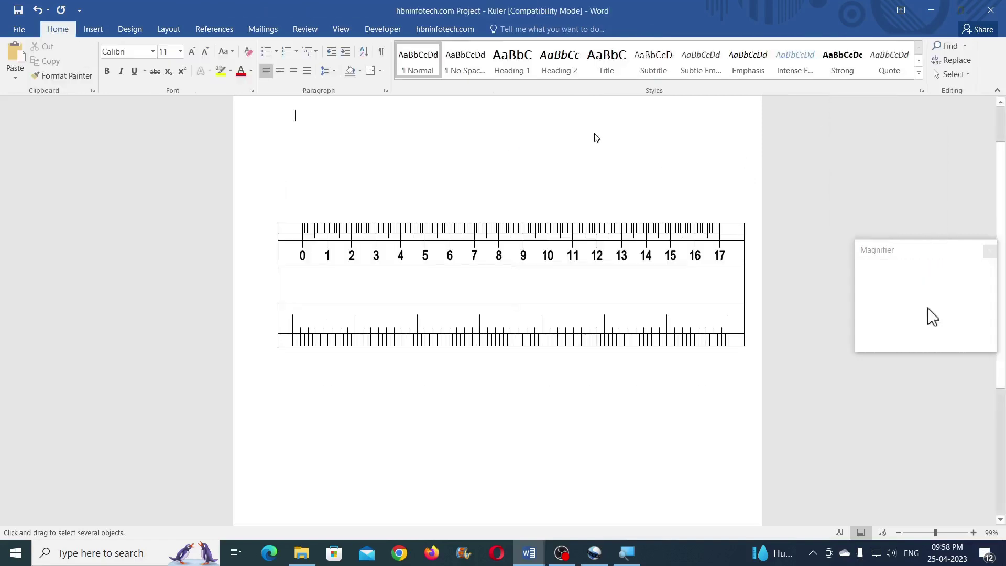
# Group the 1.5 cm high middle rectangle with the rest of the ruler.
pyautogui.moveTo(261, 198)
pyautogui.mouseDown()
pyautogui.moveTo(369, 309)
pyautogui.moveTo(703, 387)
pyautogui.moveTo(765, 380)
pyautogui.moveTo(754, 379)
pyautogui.mouseUp()
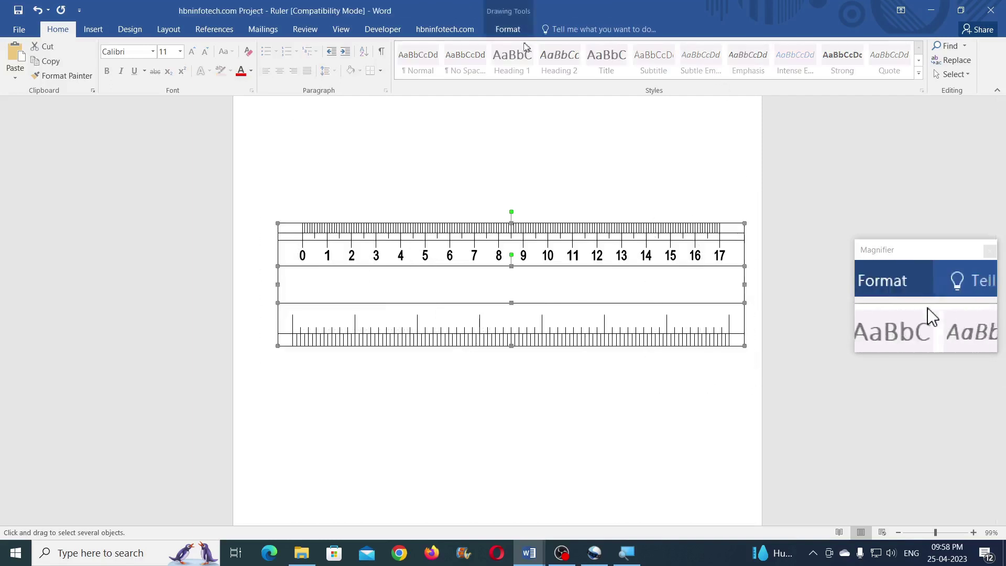
pyautogui.click(508, 30)
pyautogui.click(852, 59)
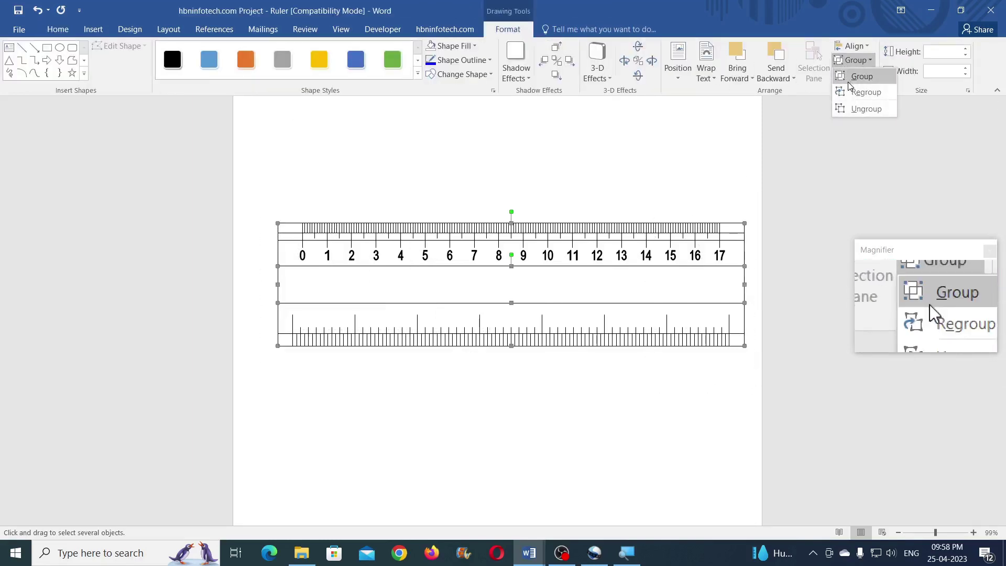
pyautogui.click(851, 74)
pyautogui.click(700, 164)
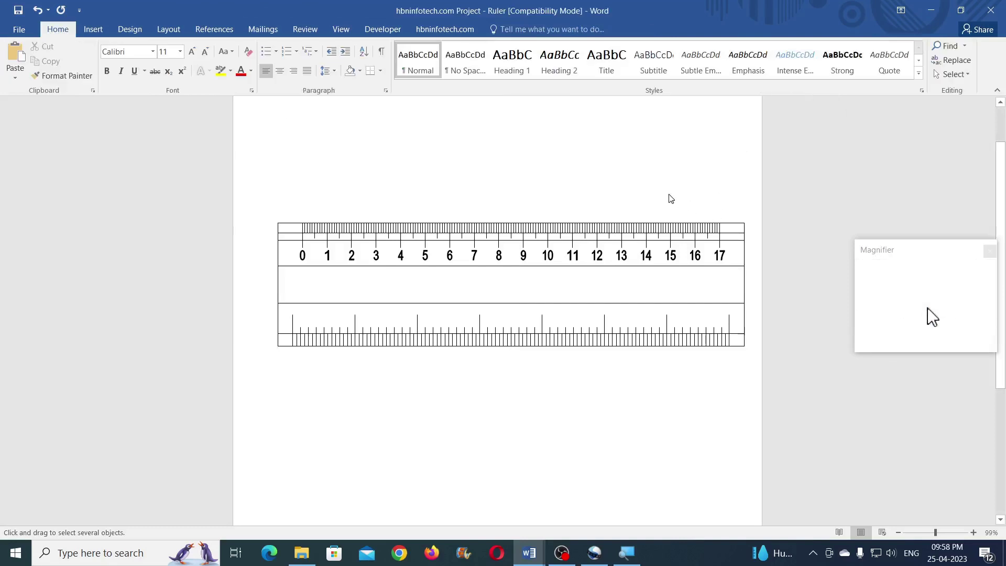
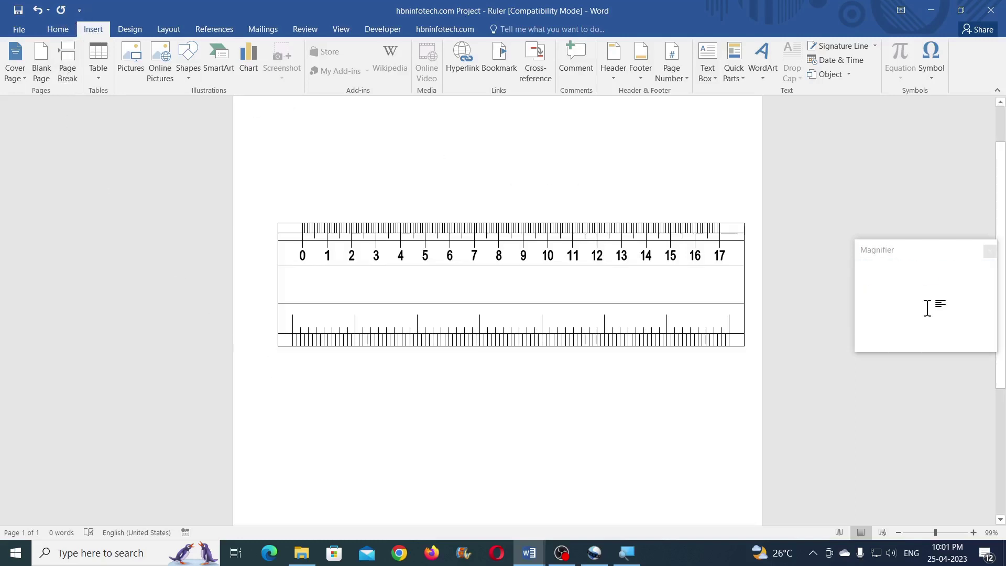
# Insert a WordArt reading "cms" in the Arial font.
pyautogui.click(762, 62)
pyautogui.click(789, 98)
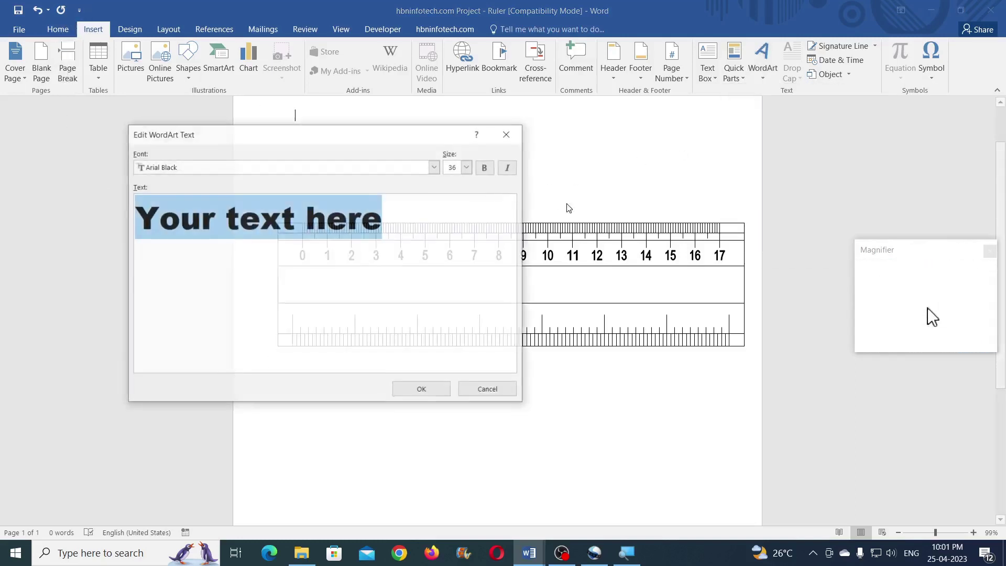
pyautogui.write('cms')
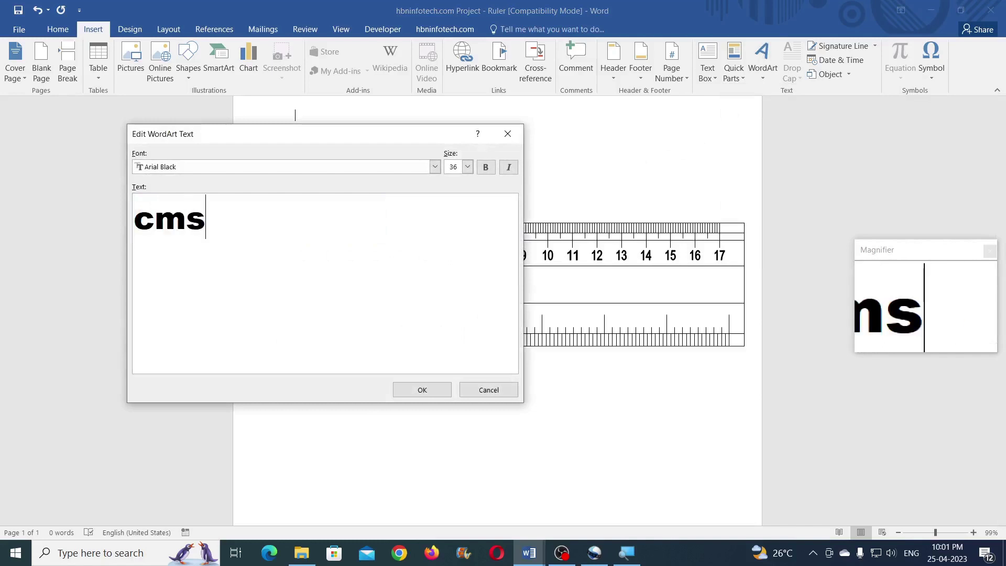
pyautogui.click(435, 166)
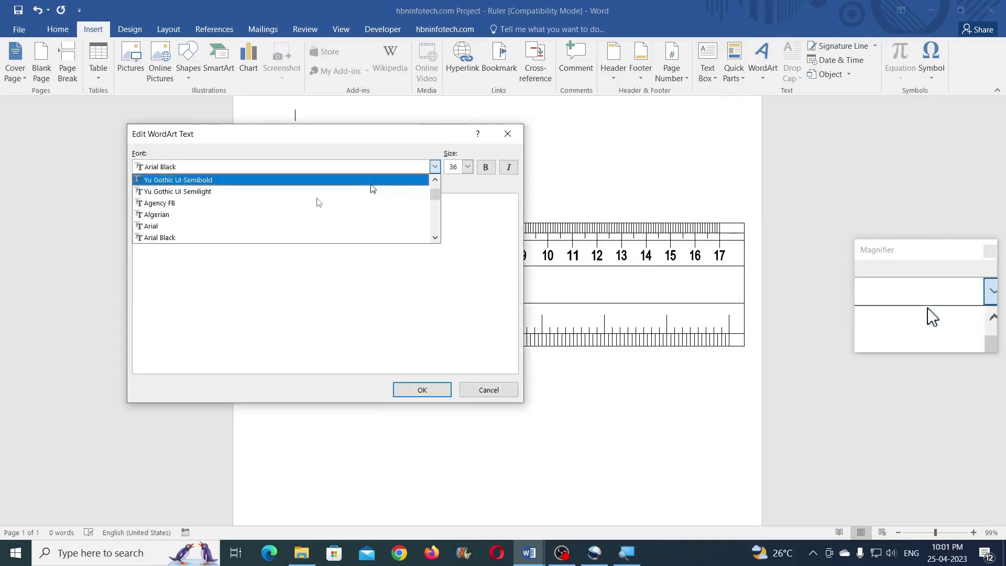
pyautogui.click(225, 229)
pyautogui.click(422, 390)
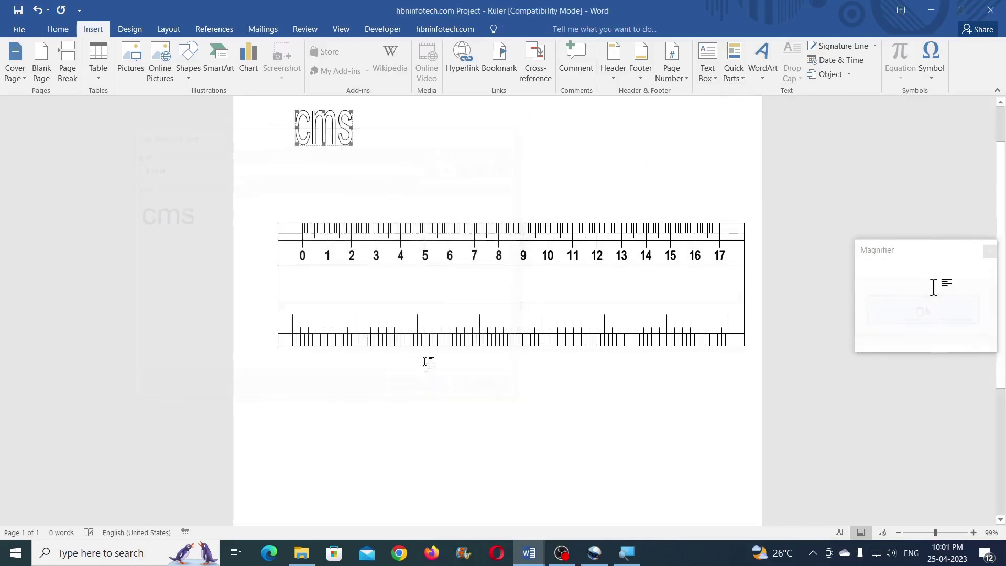
# Fill the "cms" WordArt with red and set its text wrapping to In Front of Text.
pyautogui.click(452, 47)
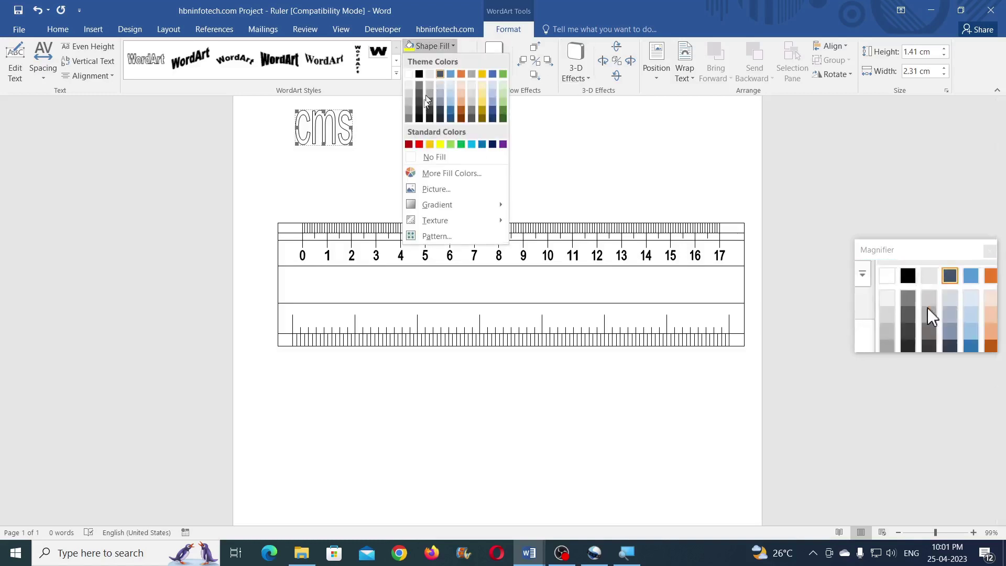
pyautogui.click(418, 130)
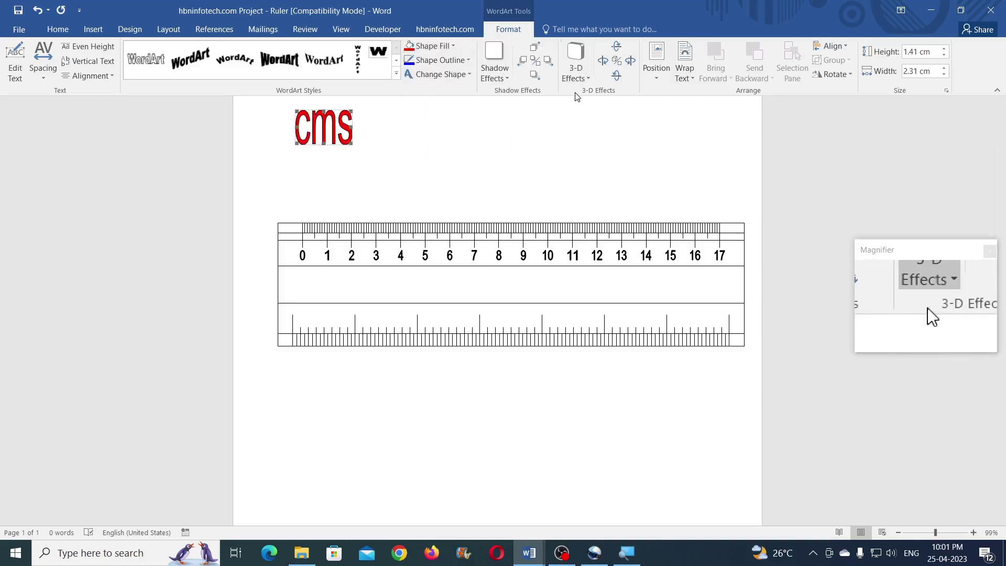
pyautogui.click(677, 75)
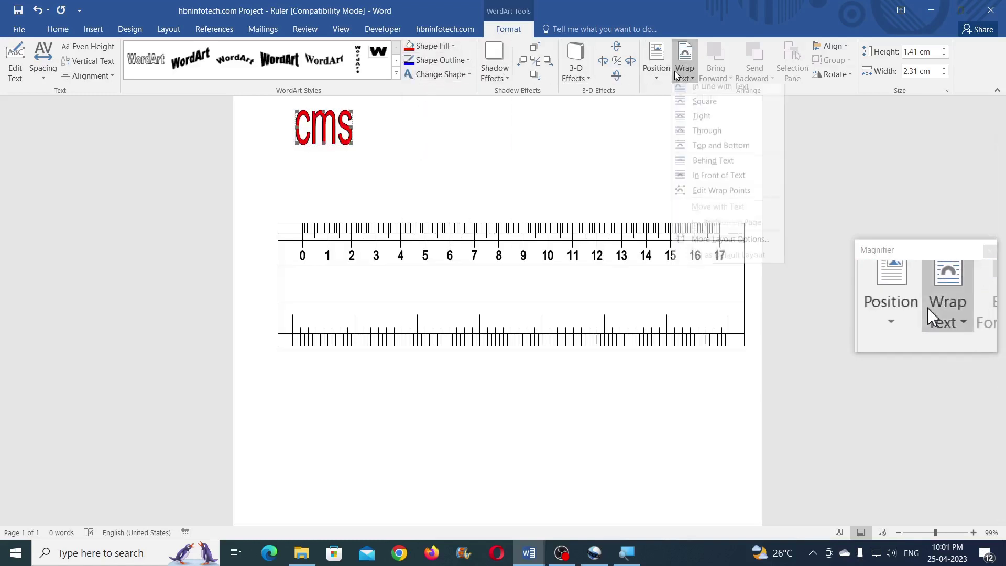
pyautogui.click(705, 176)
# Set the size of the "cms" WordArt to 0.3 cm high and 0.5 cm wide.
pyautogui.click(933, 52)
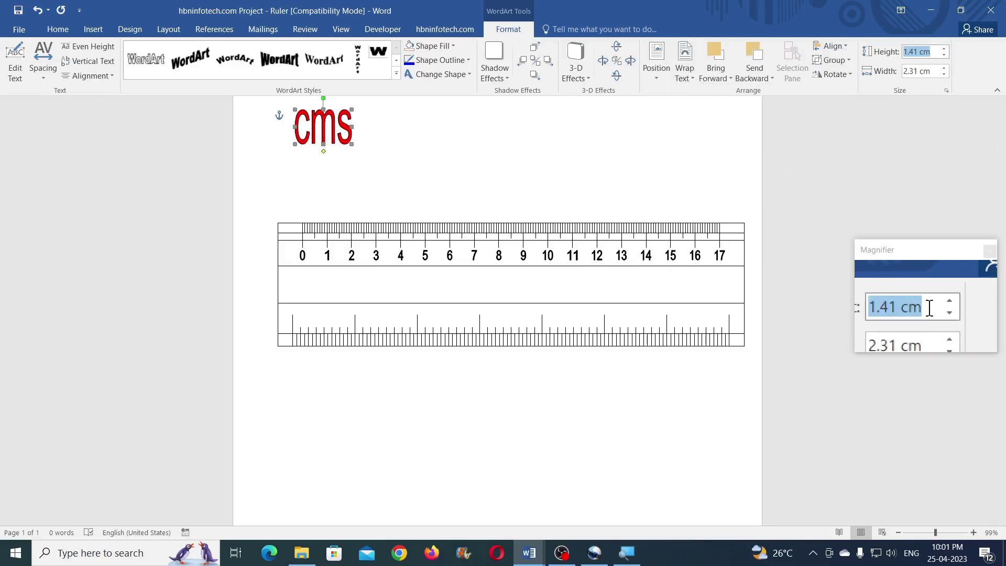
pyautogui.write('0.3')
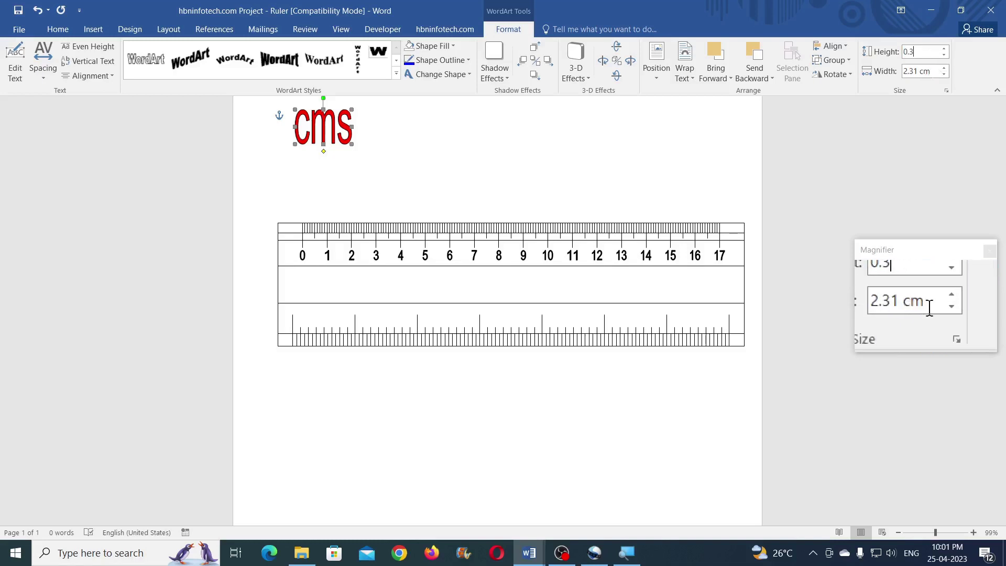
pyautogui.click(932, 74)
pyautogui.write('0.5')
pyautogui.press('Return')
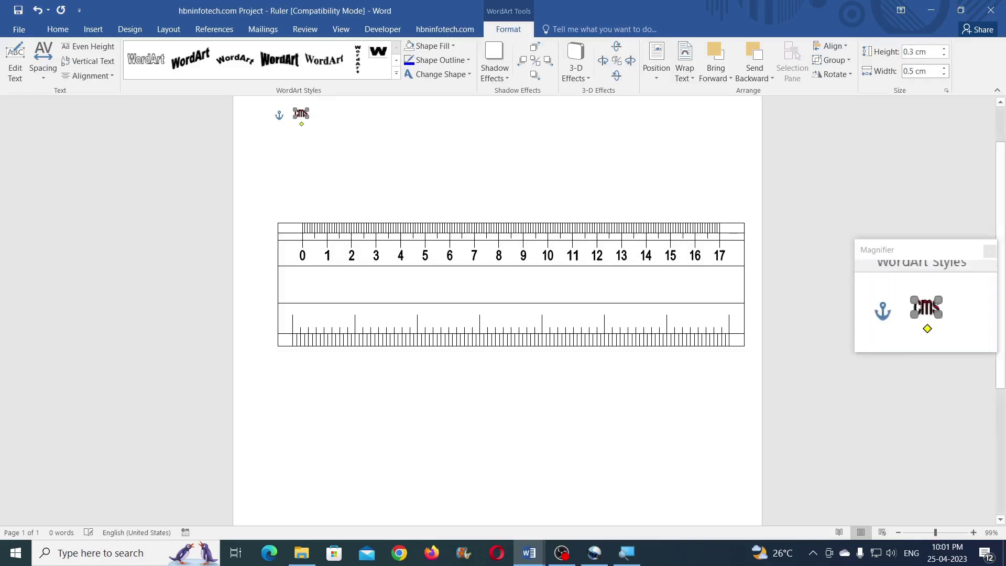
# Remove the outline of the "cms" WordArt and place it between 0 and 1 on the centimeter scale.
pyautogui.click(424, 61)
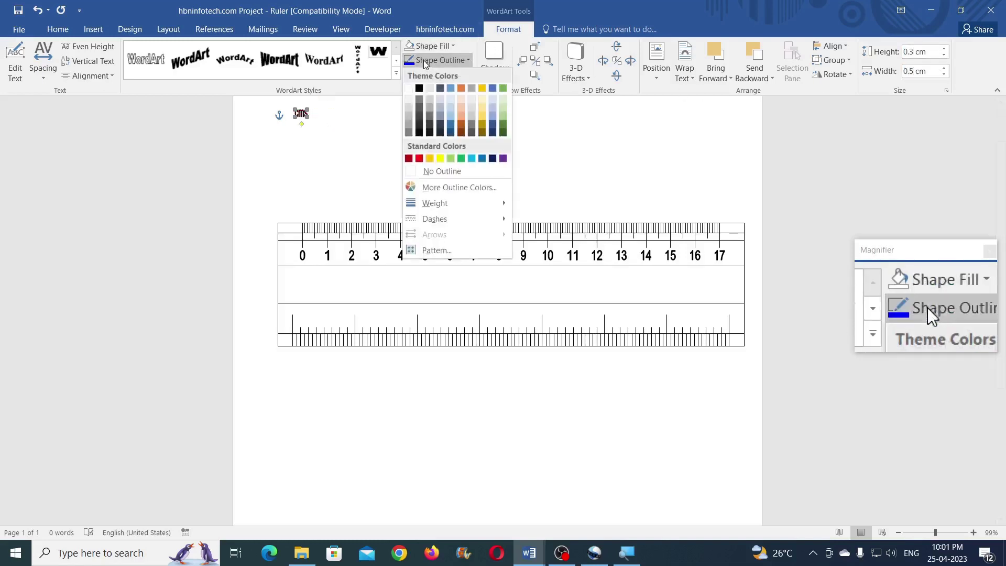
pyautogui.click(440, 171)
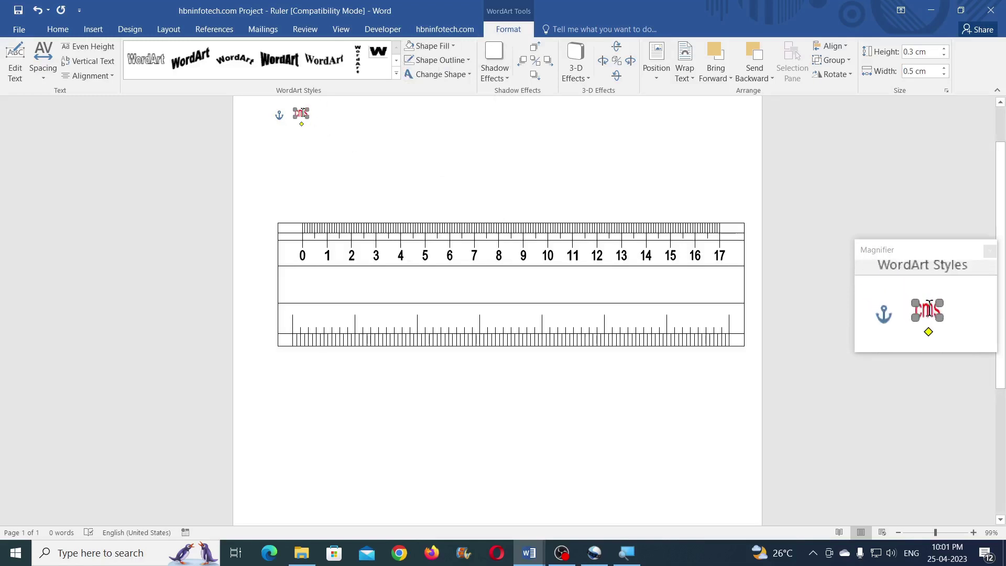
pyautogui.moveTo(312, 141); pyautogui.dragTo(316, 254)
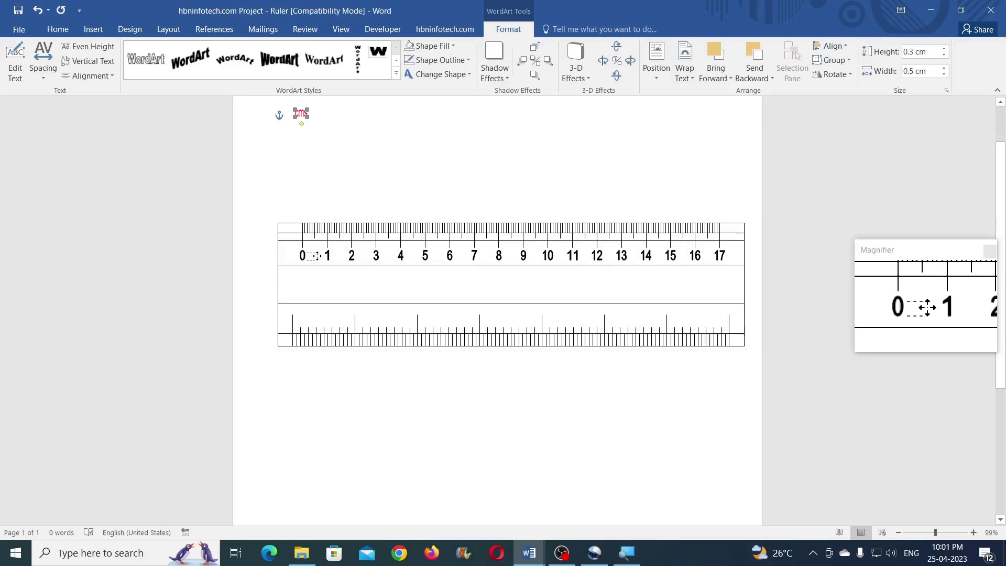
pyautogui.moveTo(354, 271); pyautogui.dragTo(315, 257)
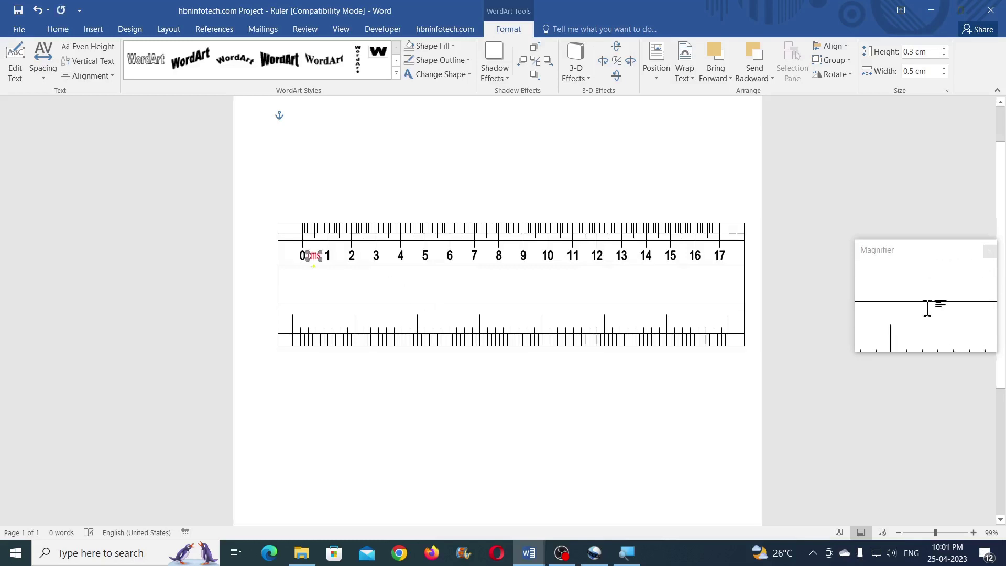
pyautogui.click(677, 189)
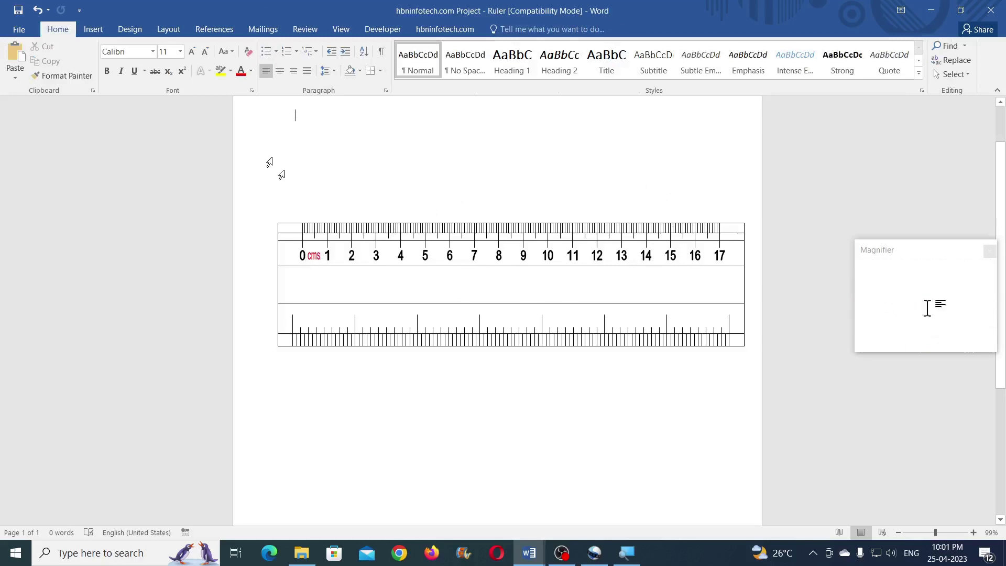
# Insert a WordArt reading "NON COMMERCIAL" in the Arial font.
pyautogui.click(93, 29)
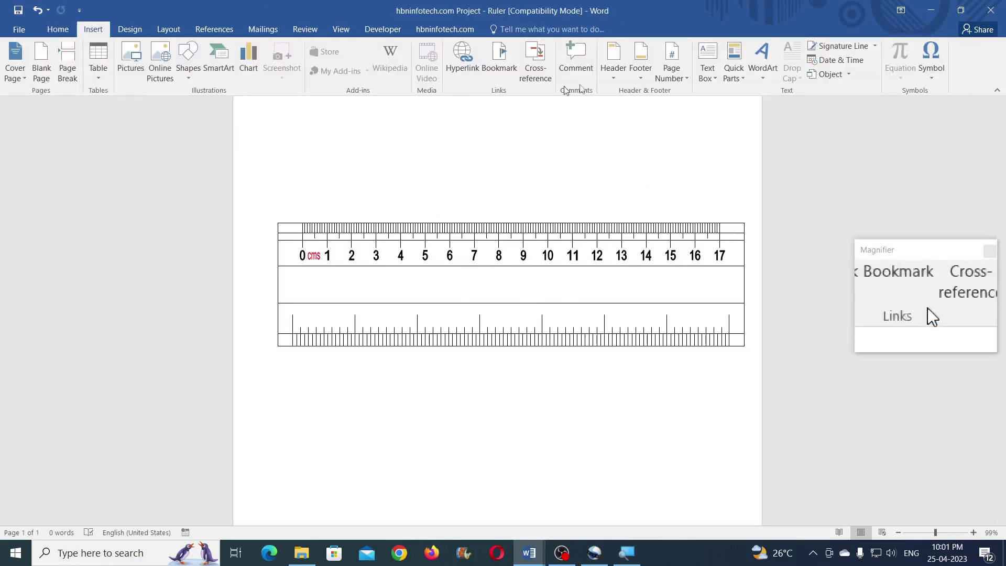
pyautogui.click(757, 72)
pyautogui.click(739, 101)
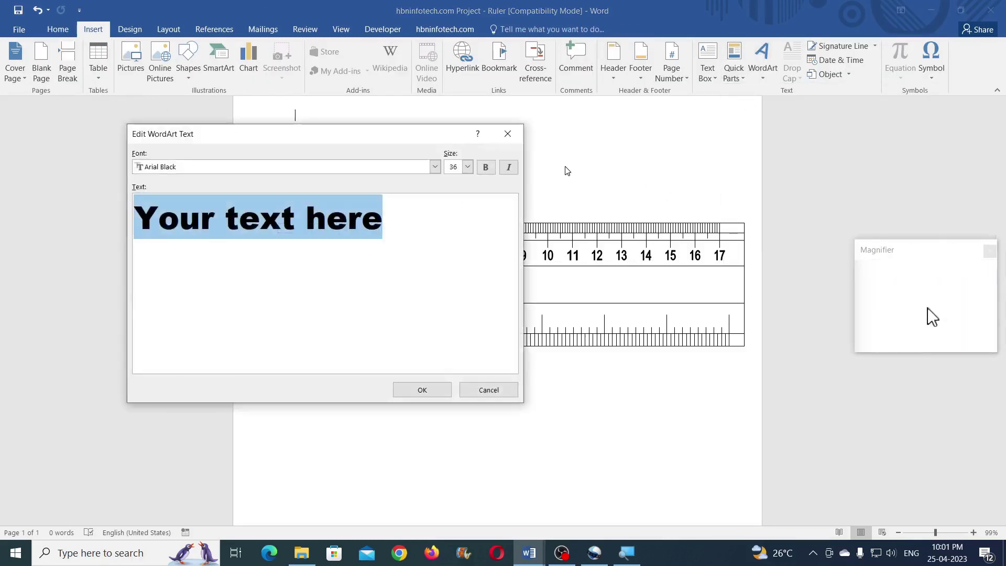
pyautogui.write('NON COMMERCIAL')
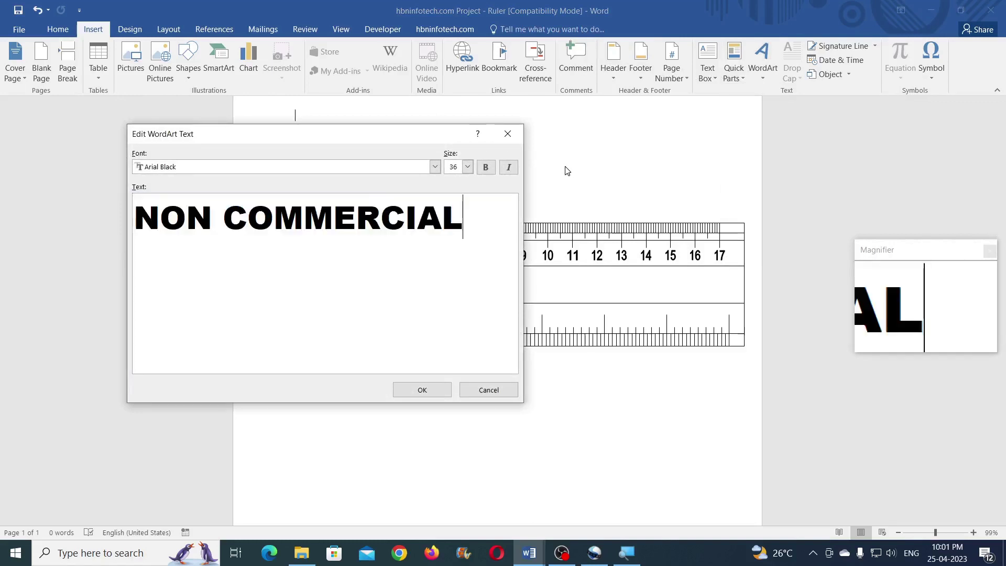
pyautogui.click(435, 167)
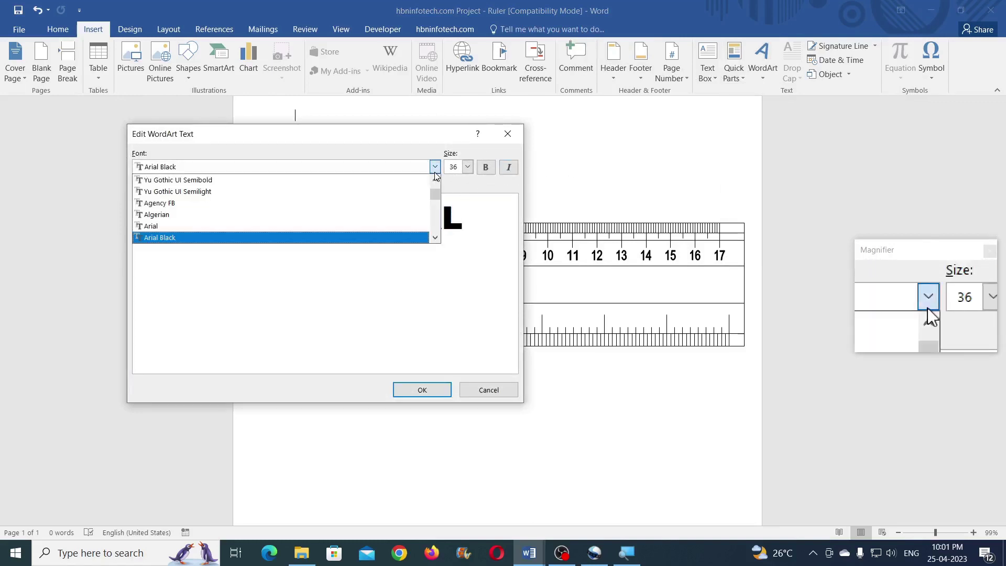
pyautogui.click(211, 220)
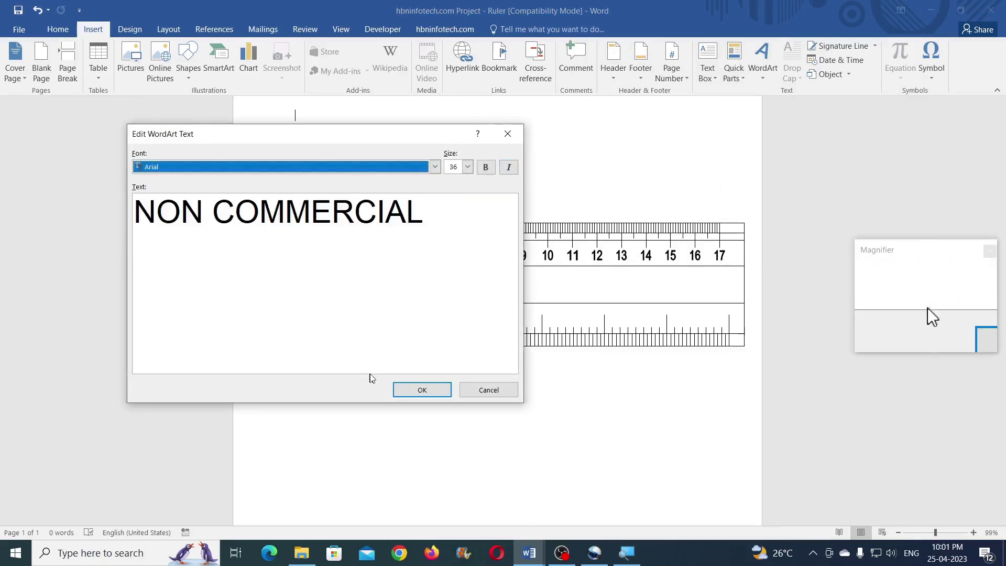
pyautogui.click(419, 394)
# Format the "NON COMMERCIAL" WordArt with a green fill, no outline and In Front of Text wrapping.
pyautogui.click(440, 46)
pyautogui.click(461, 146)
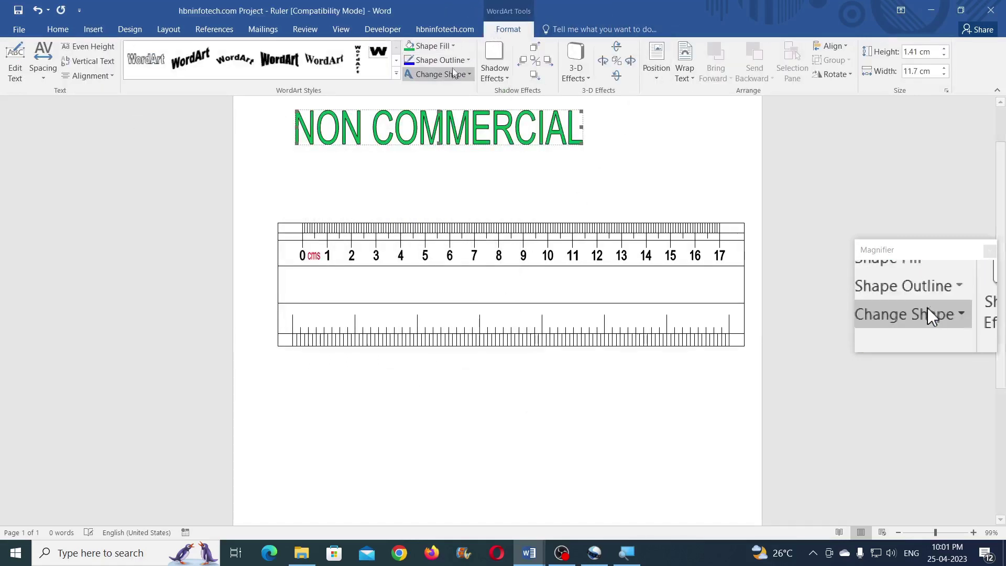
pyautogui.click(439, 60)
pyautogui.click(443, 172)
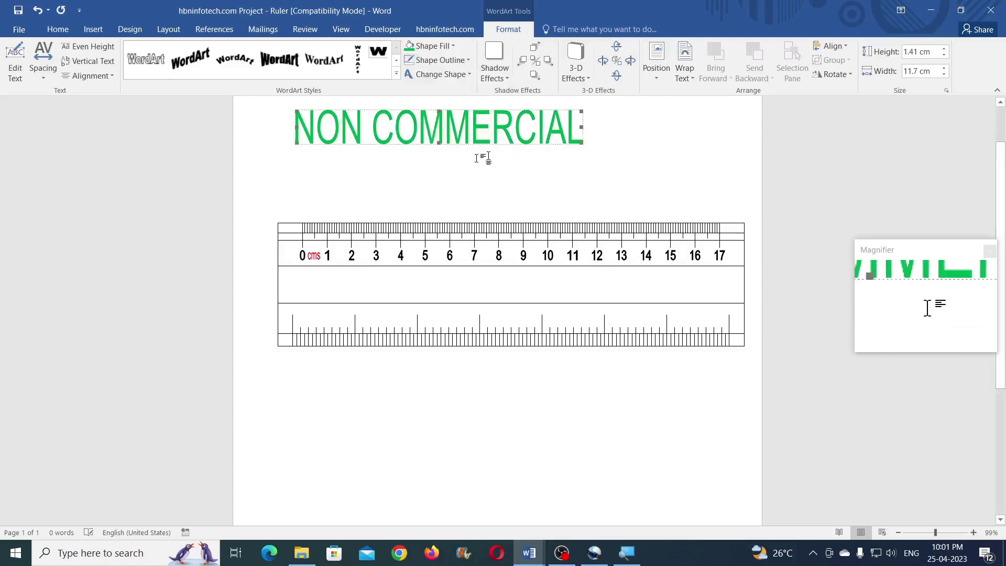
pyautogui.click(687, 56)
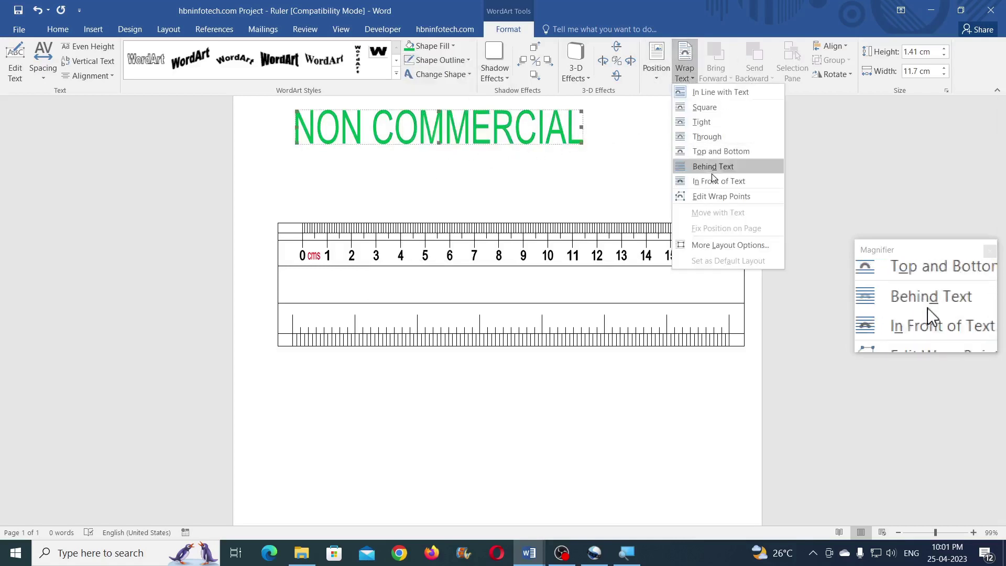
pyautogui.click(697, 180)
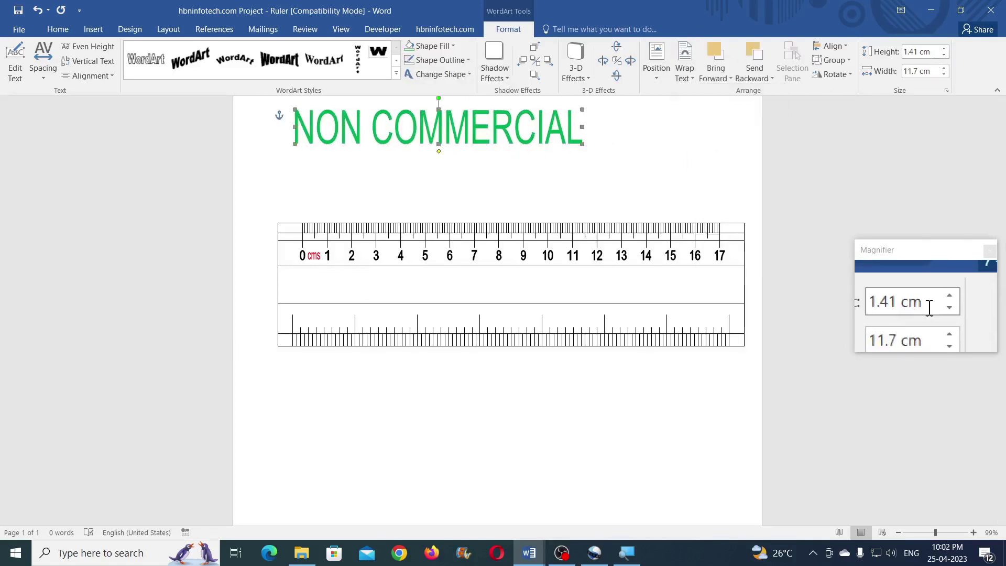
# Resize the "NON COMMERCIAL" WordArt to 0.4 cm high and 4 cm wide and move it into the middle band below 14 to 17.
pyautogui.click(935, 53)
pyautogui.write('0.4')
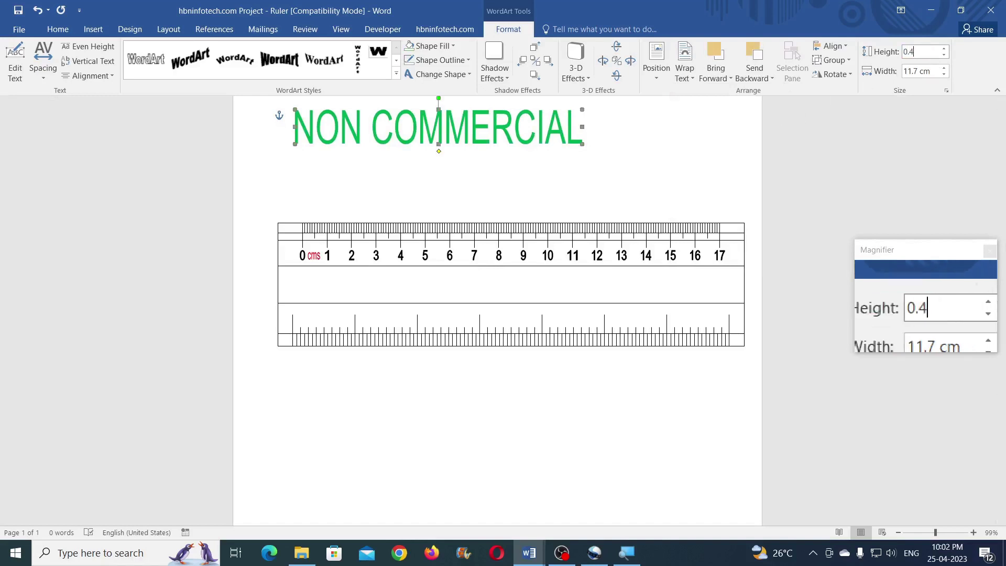
pyautogui.click(927, 72)
pyautogui.write('4')
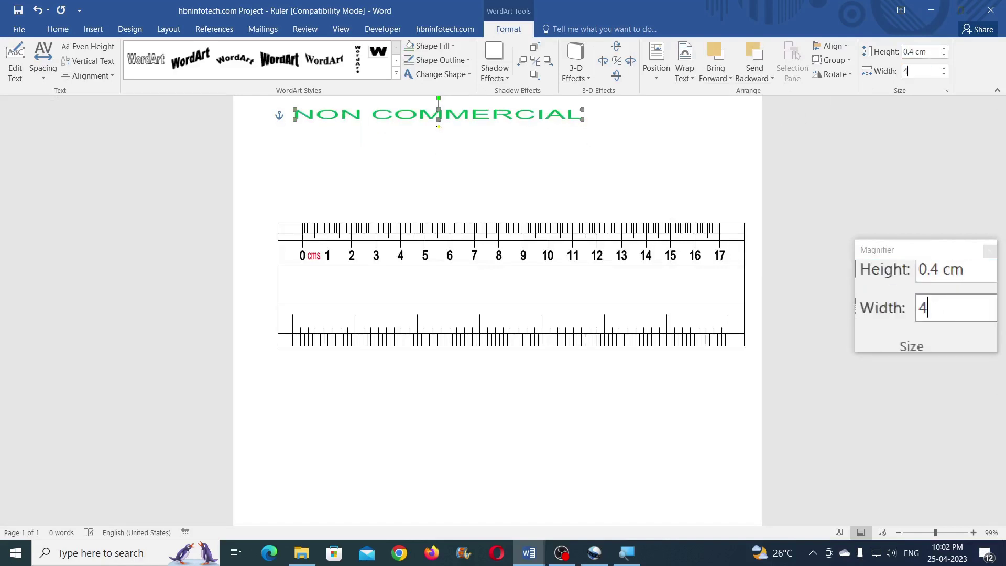
pyautogui.press('Return')
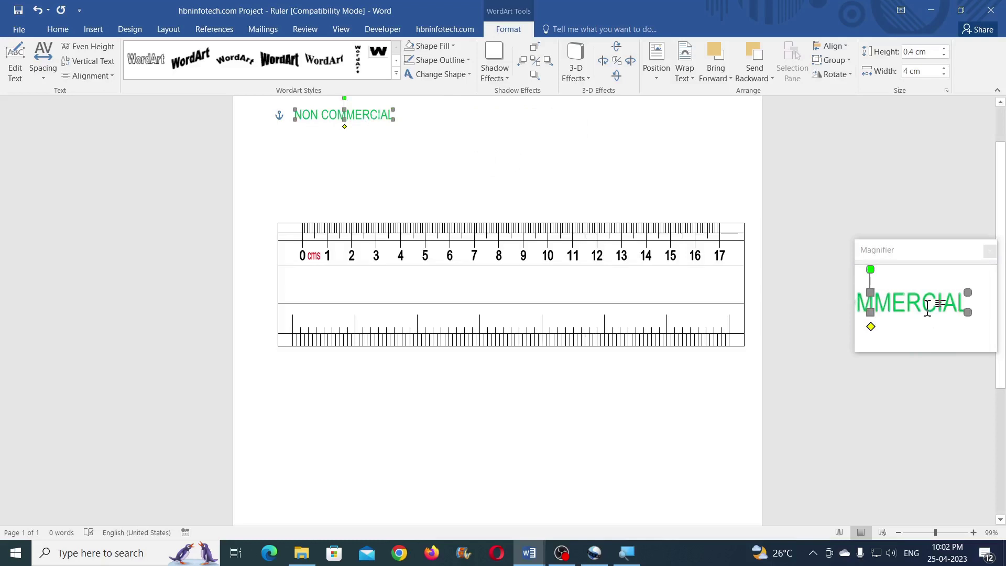
pyautogui.moveTo(547, 266); pyautogui.dragTo(710, 287)
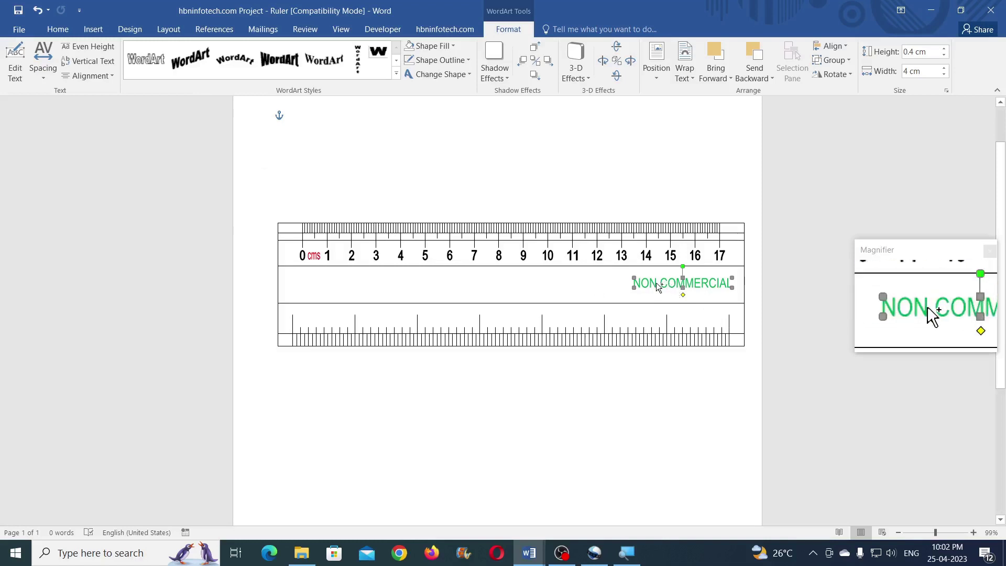
# Copy the "NON COMMERCIAL" WordArt to the blank area above the ruler and fill the copy with blue.
pyautogui.keyDown('ctrl'); pyautogui.moveTo(654, 288); pyautogui.dragTo(368, 157); pyautogui.keyUp('ctrl')
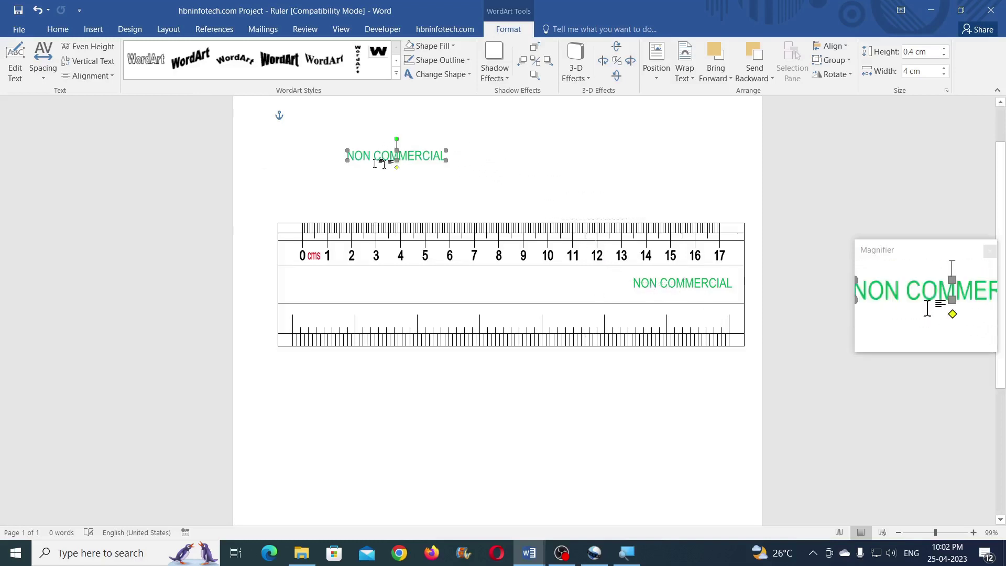
pyautogui.click(429, 45)
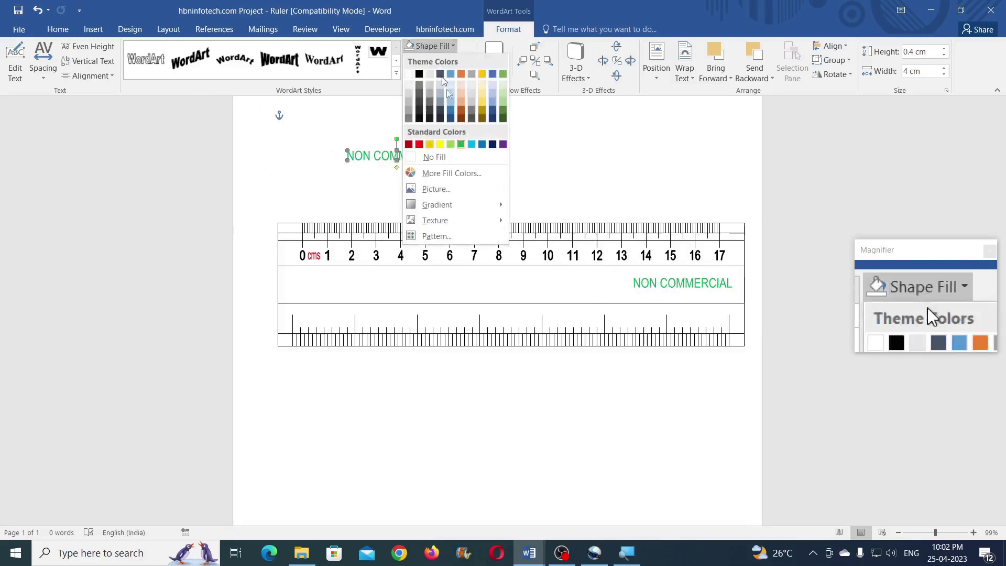
pyautogui.click(483, 144)
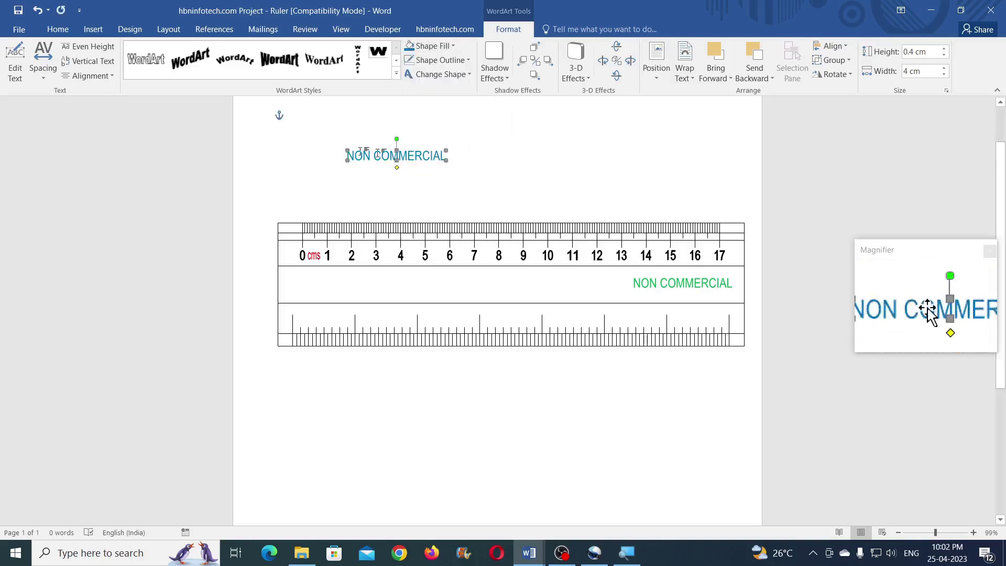
# Change the text of the blue WordArt copy above the ruler to "hbninfotech.com" in the Courier New font.
pyautogui.click(15, 65)
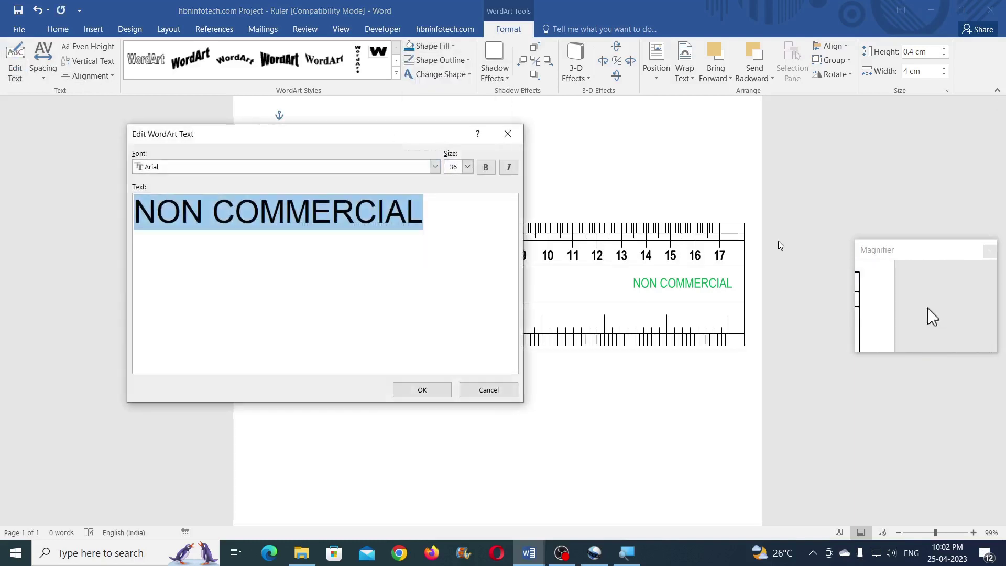
pyautogui.write('hbnin')
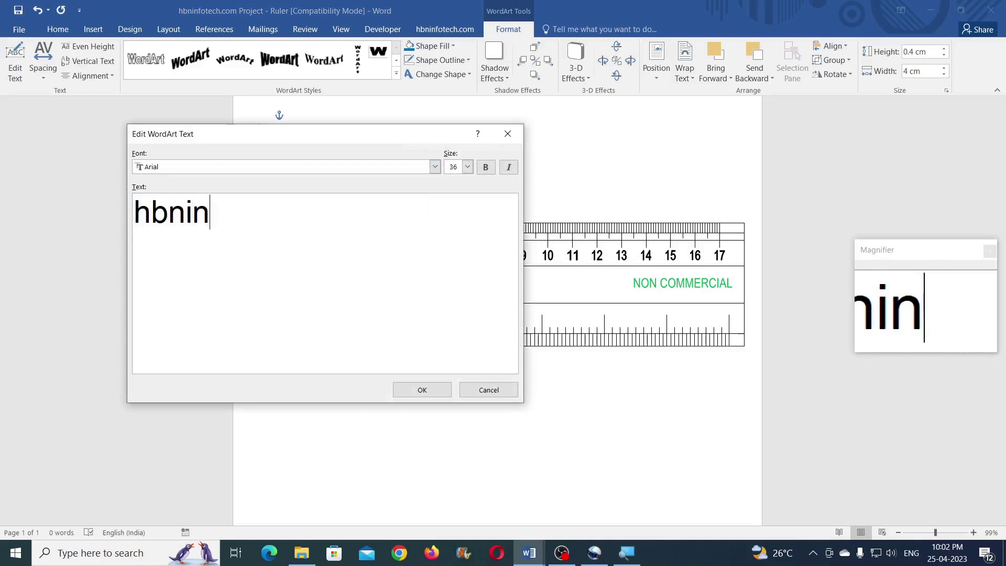
pyautogui.write('fotech.com')
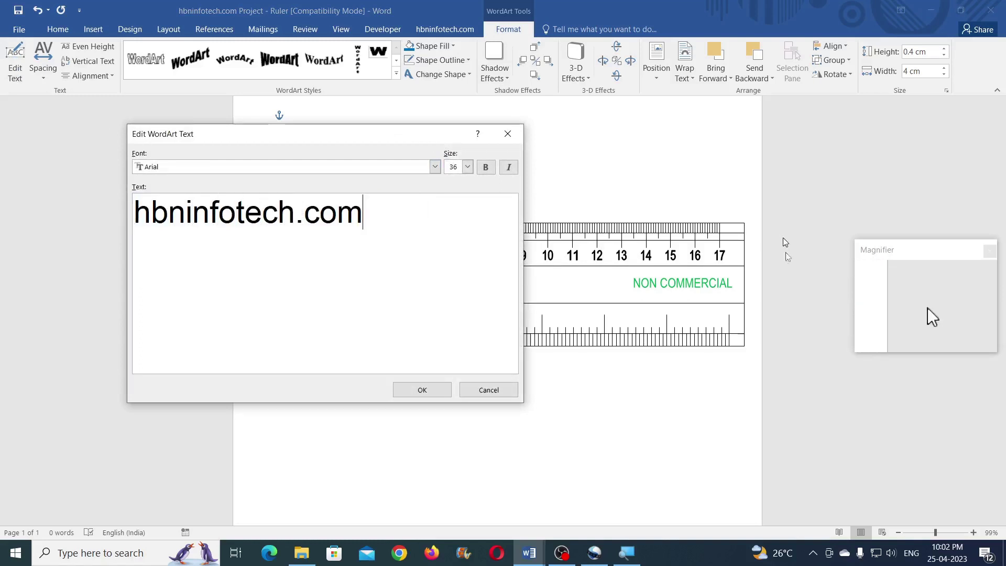
pyautogui.click(438, 168)
pyautogui.moveTo(435, 195)
pyautogui.mouseDown()
pyautogui.moveTo(436, 219)
pyautogui.moveTo(442, 201)
pyautogui.mouseUp()
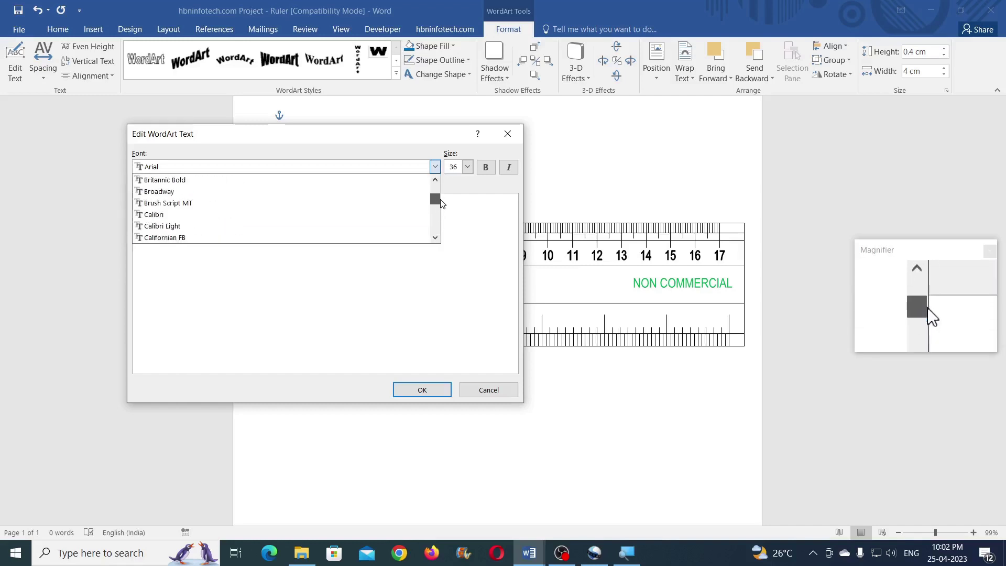
pyautogui.scroll(-2, 367, 210)
pyautogui.scroll(-5, 308, 235)
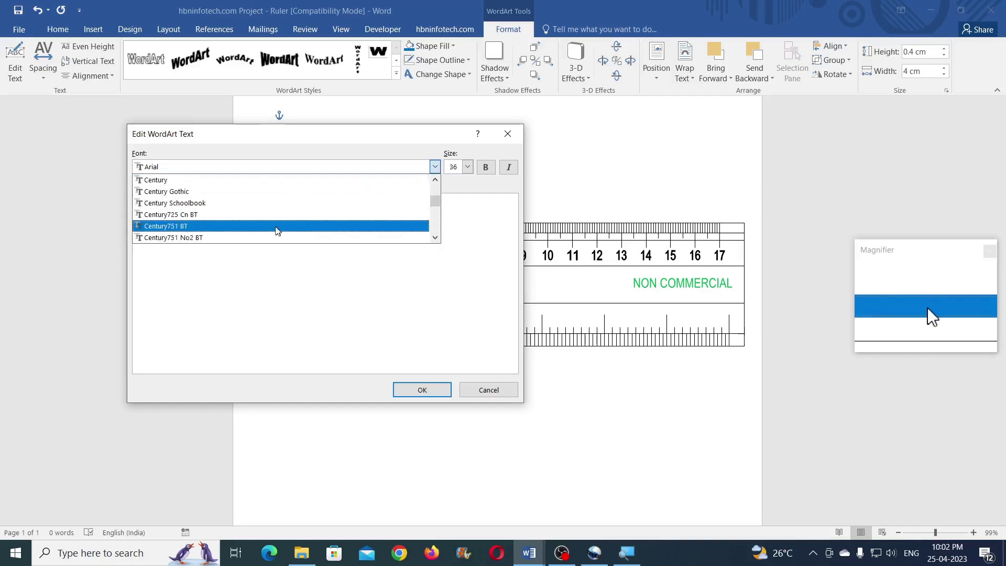
pyautogui.scroll(-1, 274, 227)
pyautogui.scroll(1, 248, 218)
pyautogui.click(213, 193)
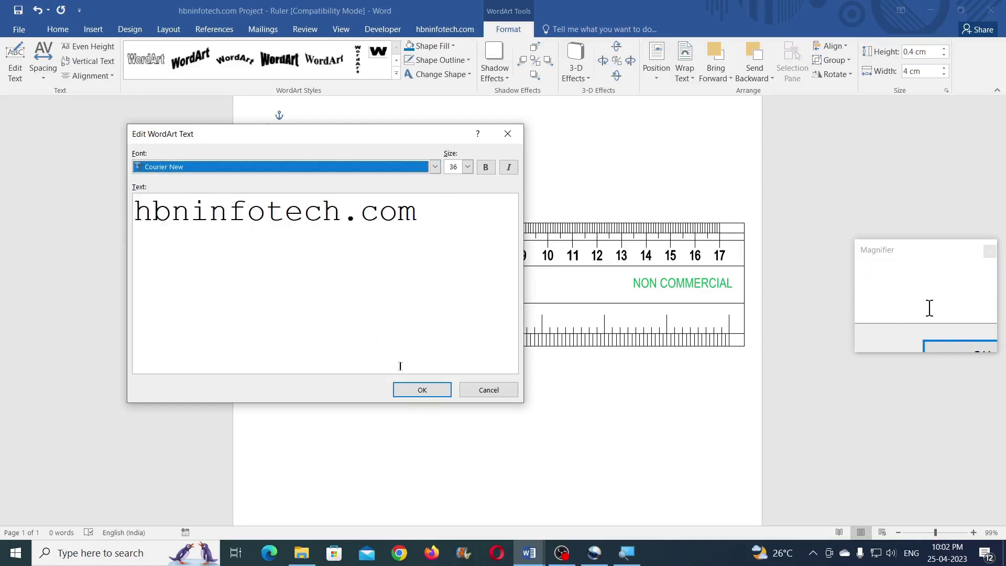
pyautogui.click(419, 393)
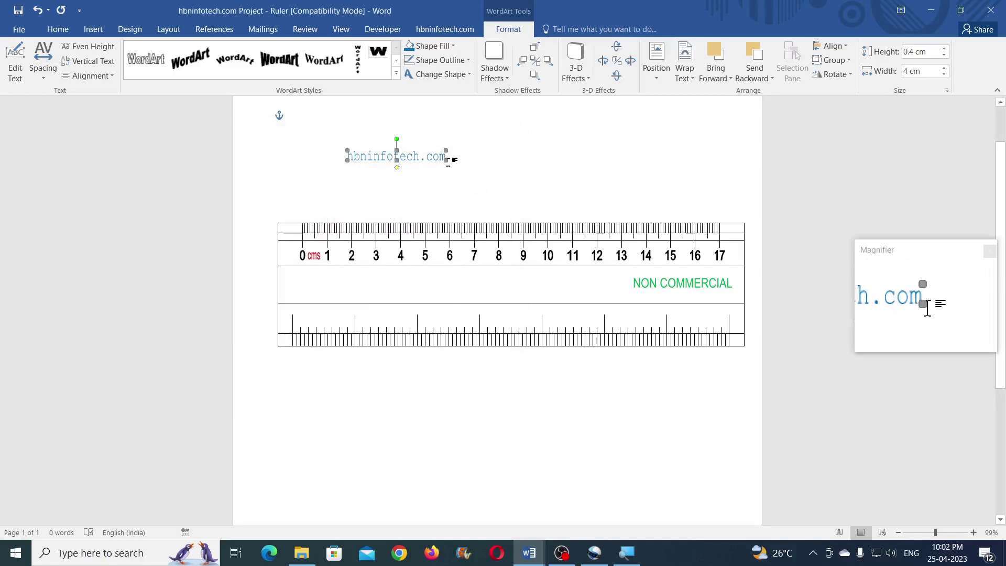
# Resize the "hbninfotech.com" WordArt to 0.92 cm high and 9.25 cm wide.
pyautogui.click(927, 52)
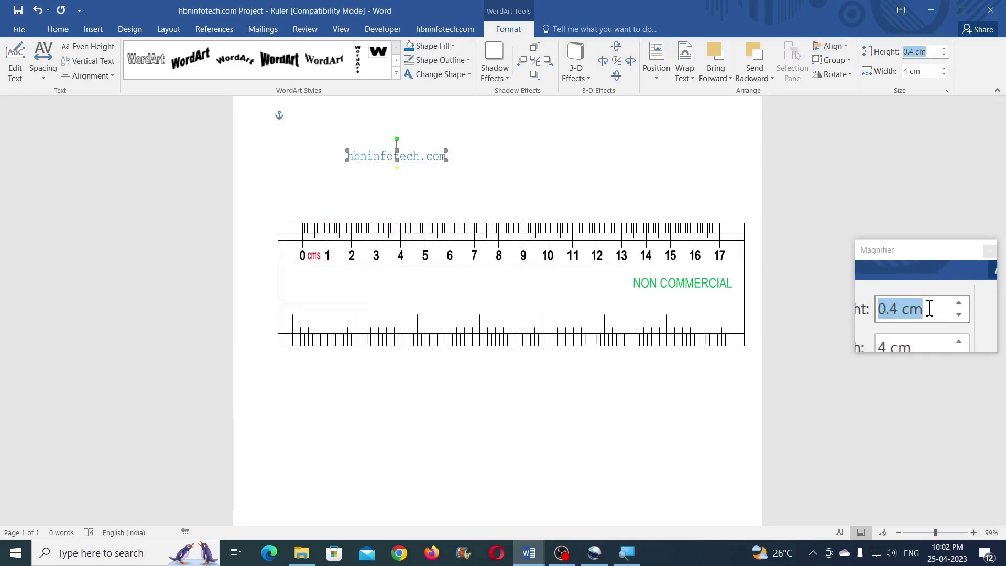
pyautogui.write('0.92')
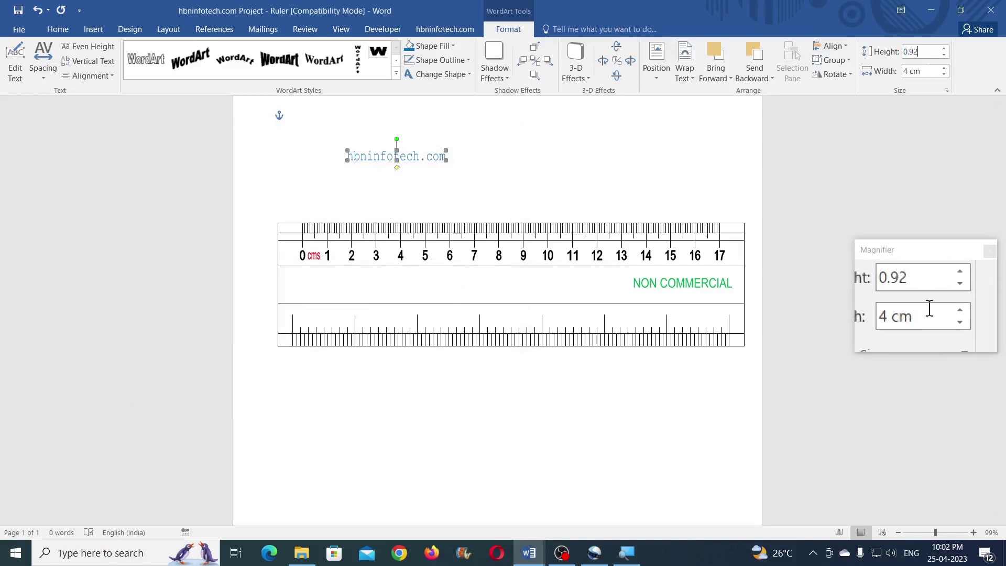
pyautogui.click(928, 69)
pyautogui.write('9.25')
pyautogui.press('Return')
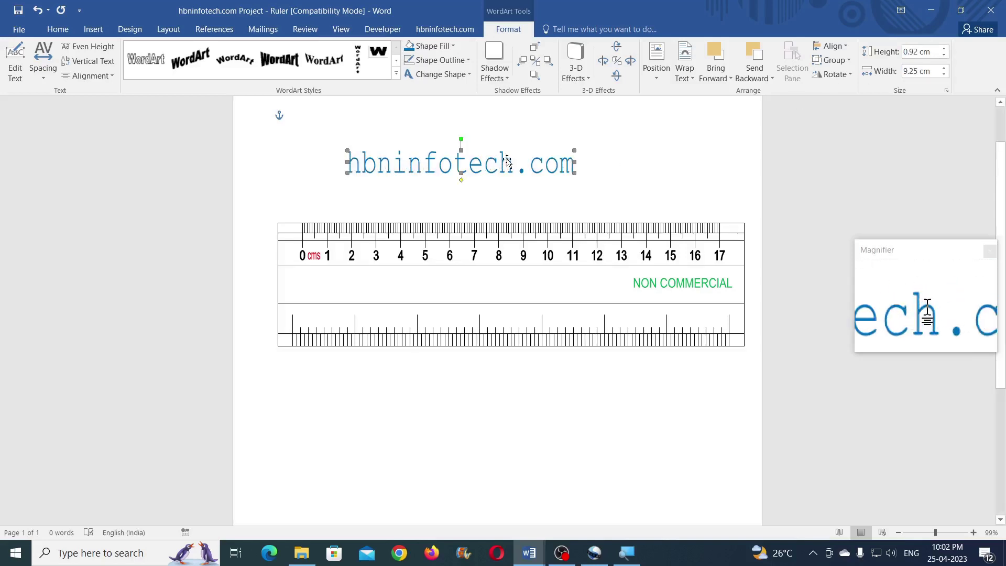
# Move the "hbninfotech.com" WordArt into the ruler's middle band, spanning from just past 1 to between 10 and 11, and deselect it.
pyautogui.moveTo(507, 161); pyautogui.dragTo(457, 282)
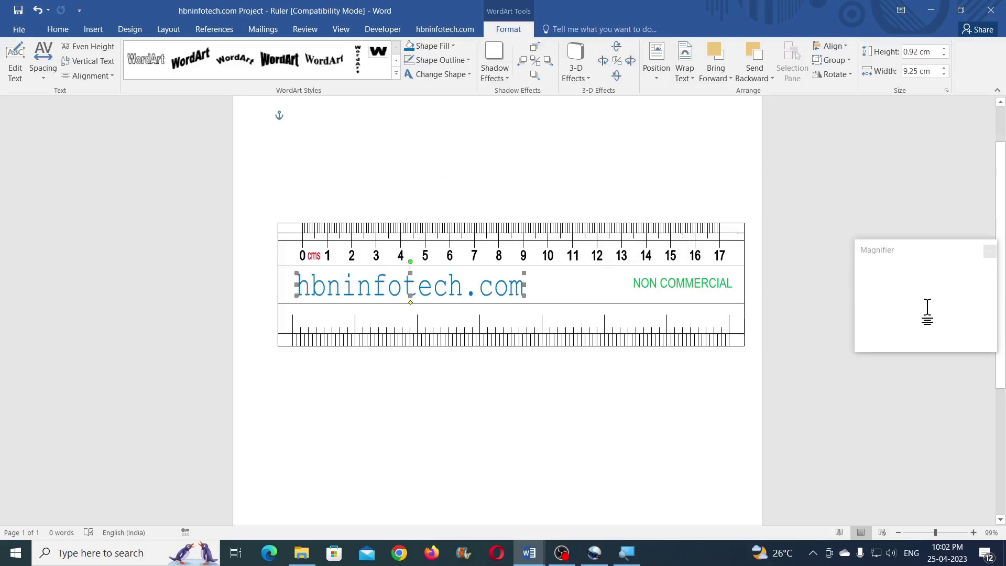
pyautogui.press('Right')
pyautogui.press('Right')
pyautogui.press('Right')
pyautogui.press('Right')
pyautogui.press('Right')
pyautogui.press('Right')
pyautogui.press('Right')
pyautogui.press('Right')
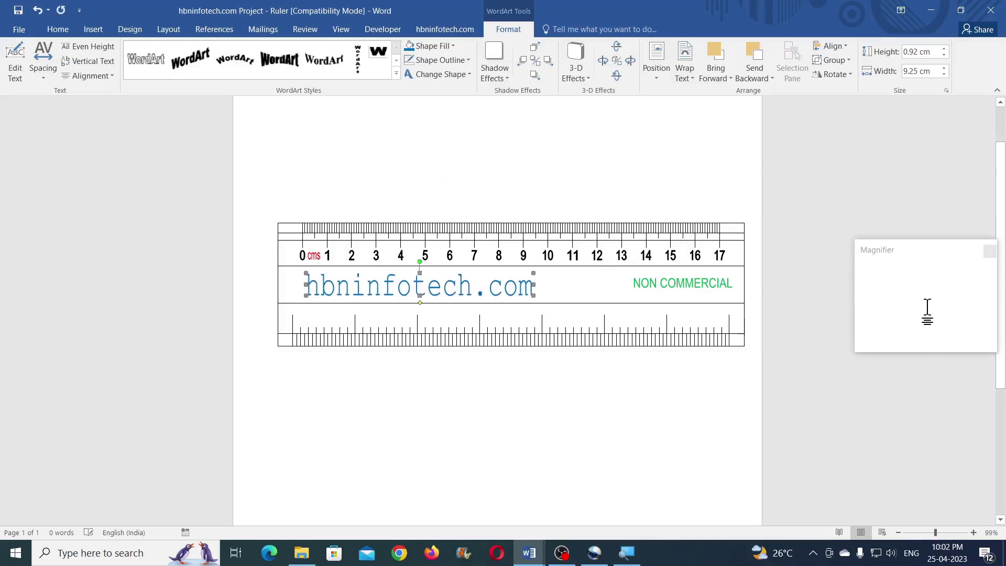
pyautogui.press('Right')
pyautogui.press('Right')
pyautogui.press('Right')
pyautogui.press('Right')
pyautogui.press('Right')
pyautogui.press('Right')
pyautogui.press('Right')
pyautogui.press('Right')
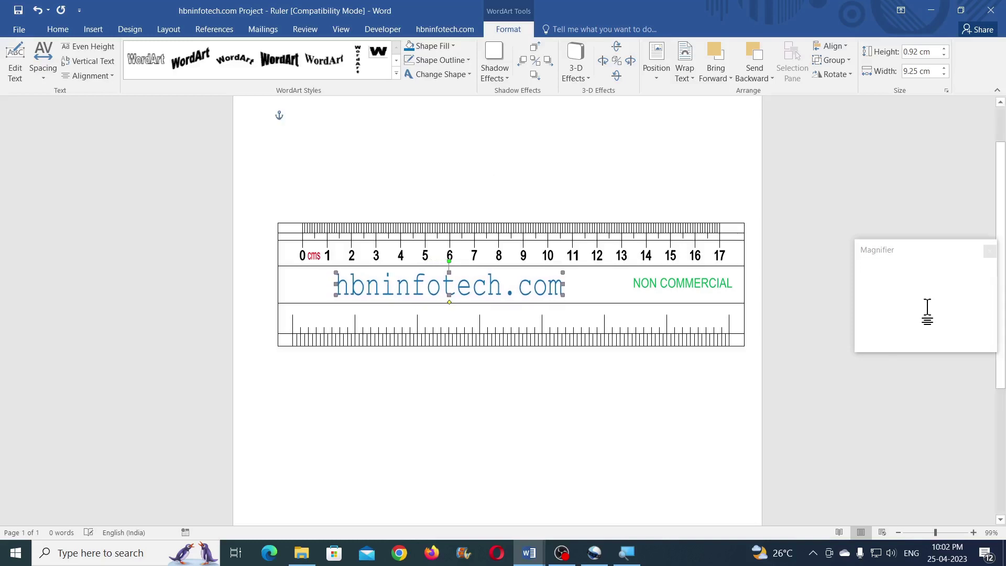
pyautogui.press('Escape')
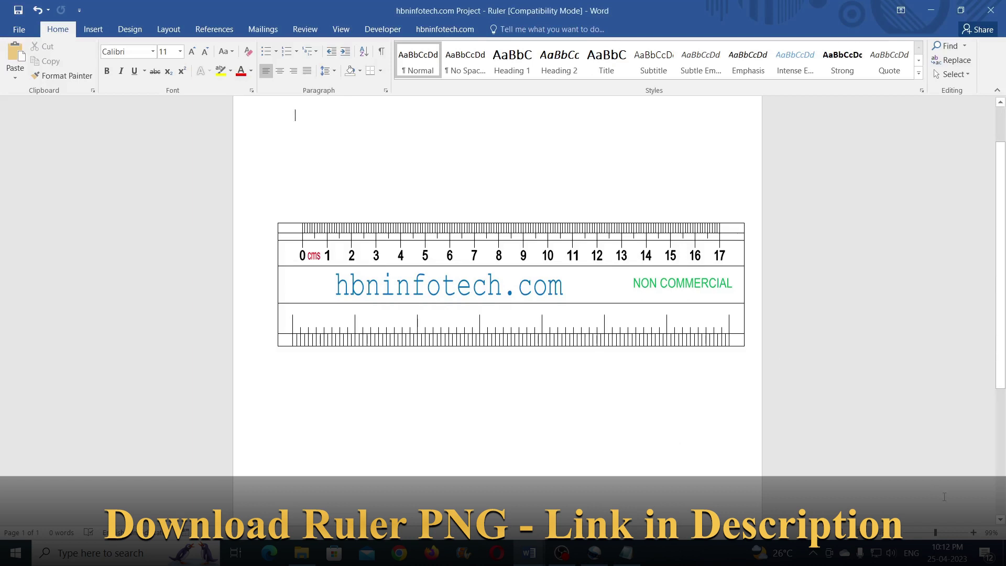
# Examine the ruler's scales, middle band and colored labels enlarged to 160%.
pyautogui.click(974, 533)
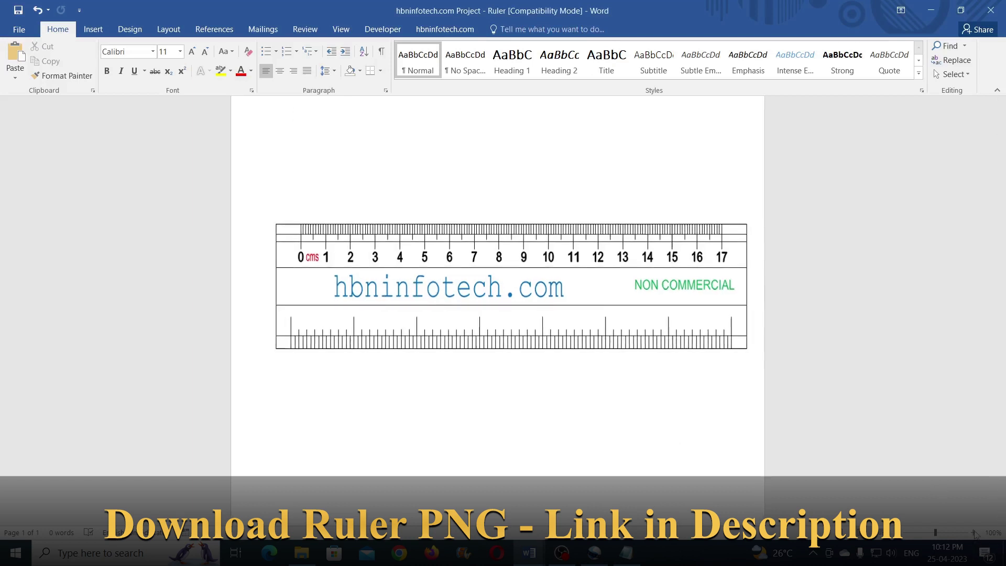
pyautogui.click(974, 533)
pyautogui.click(974, 533)
pyautogui.click(974, 533)
pyautogui.click(974, 533)
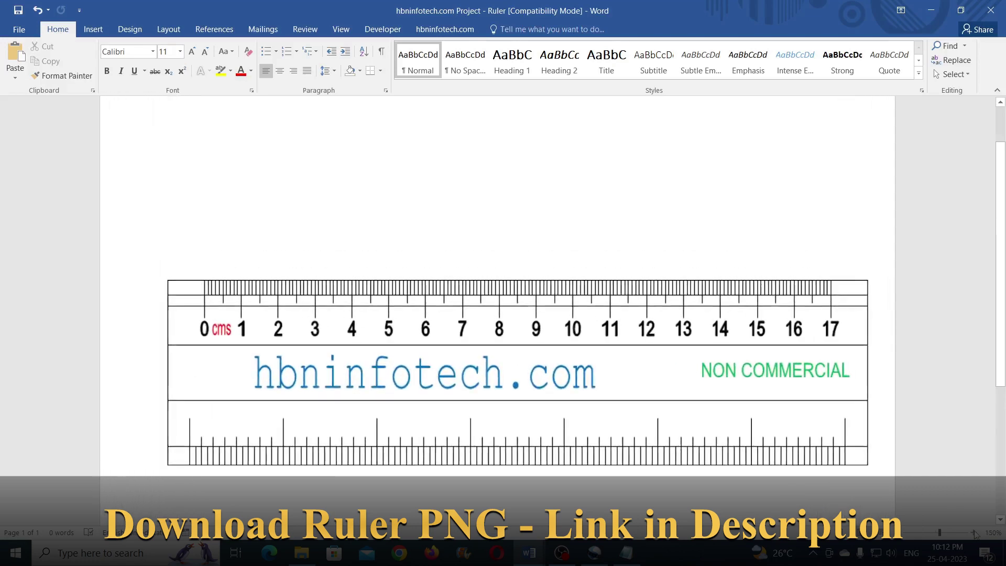
pyautogui.scroll(-3, 964, 488)
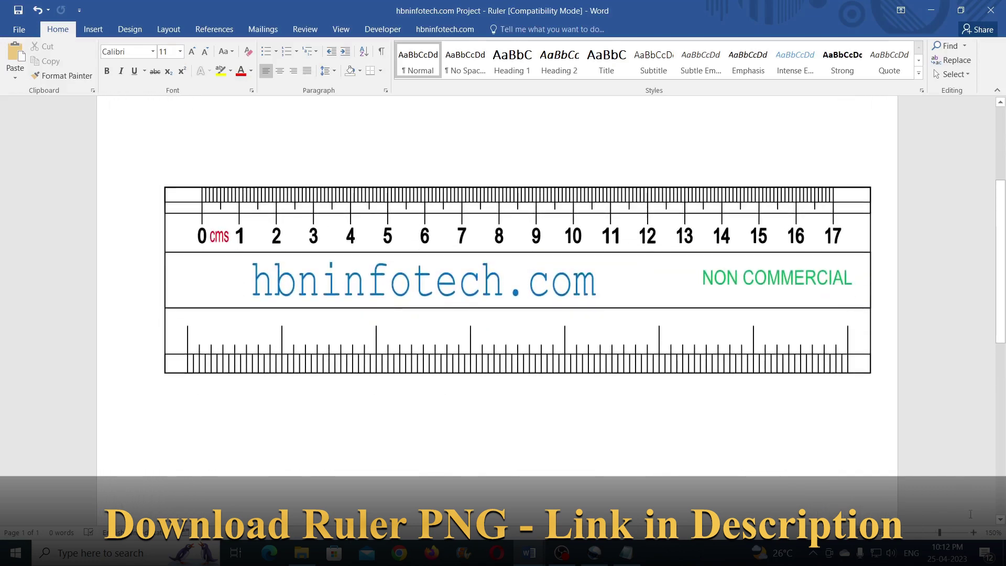
pyautogui.click(974, 532)
pyautogui.scroll(-3, 974, 444)
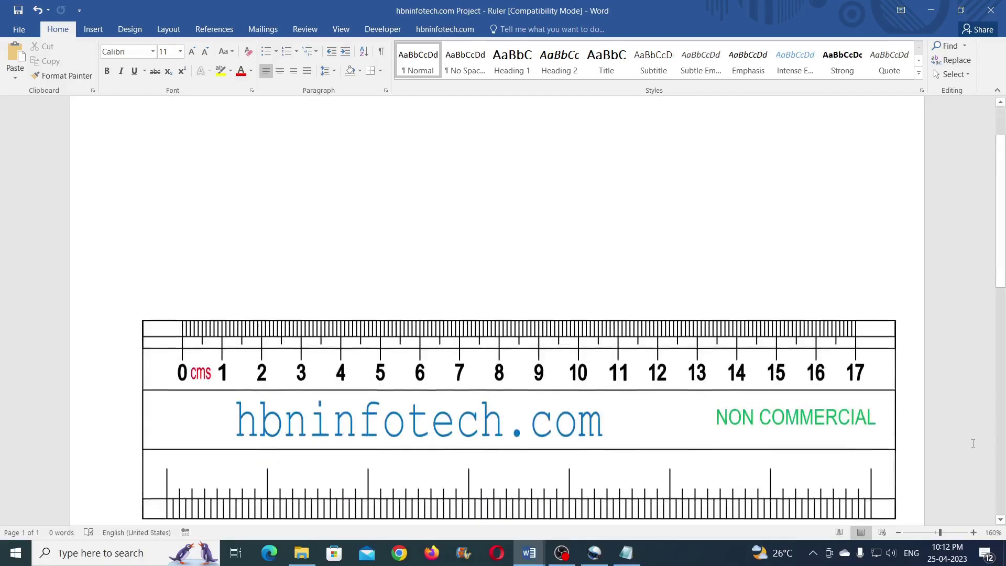